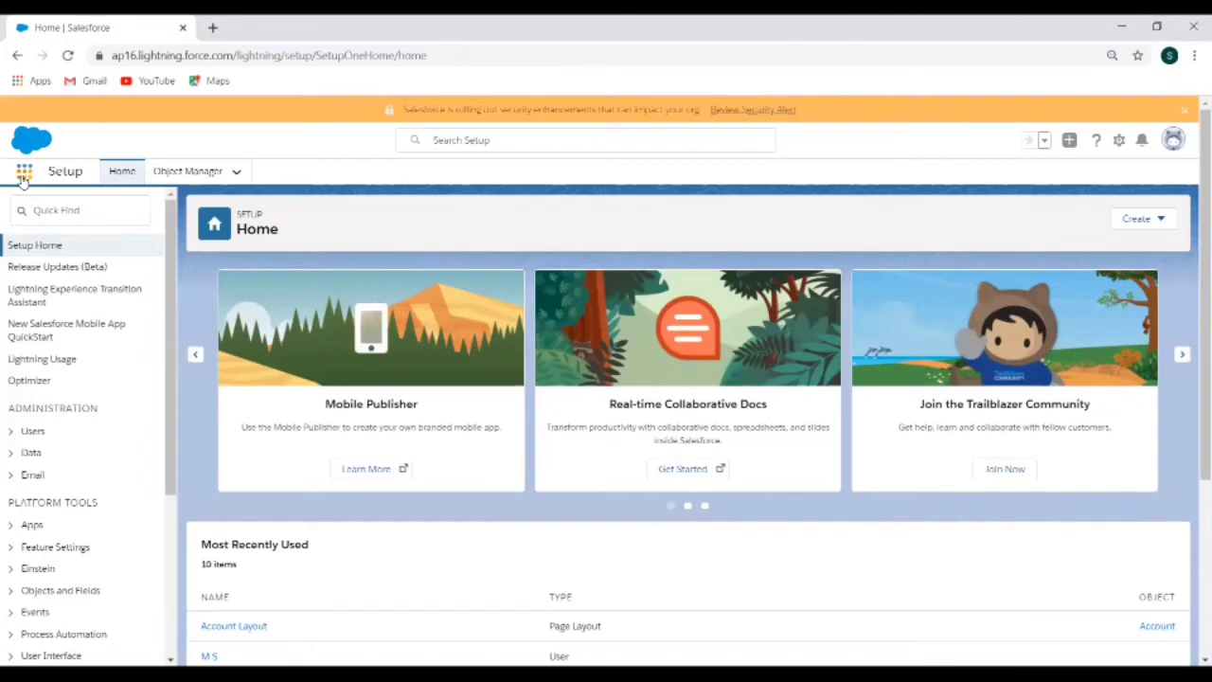
- Switch to My App and open the Dickenson plc record from its Accounts list
click(23, 173)
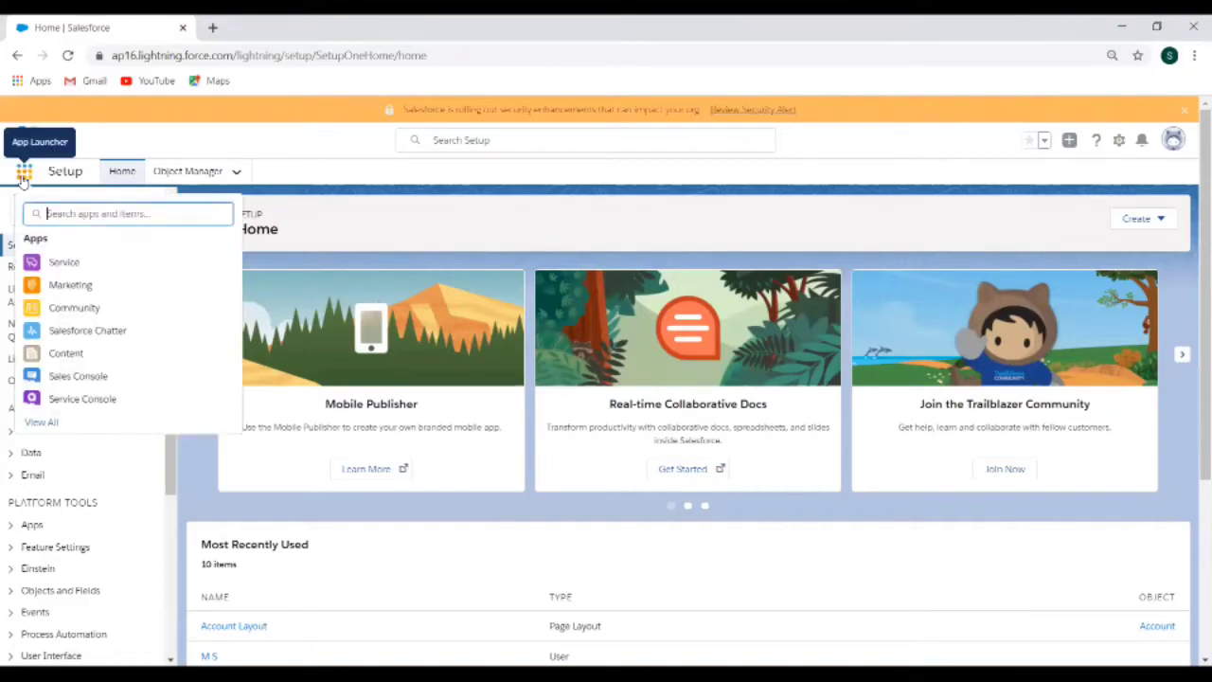
text(My)
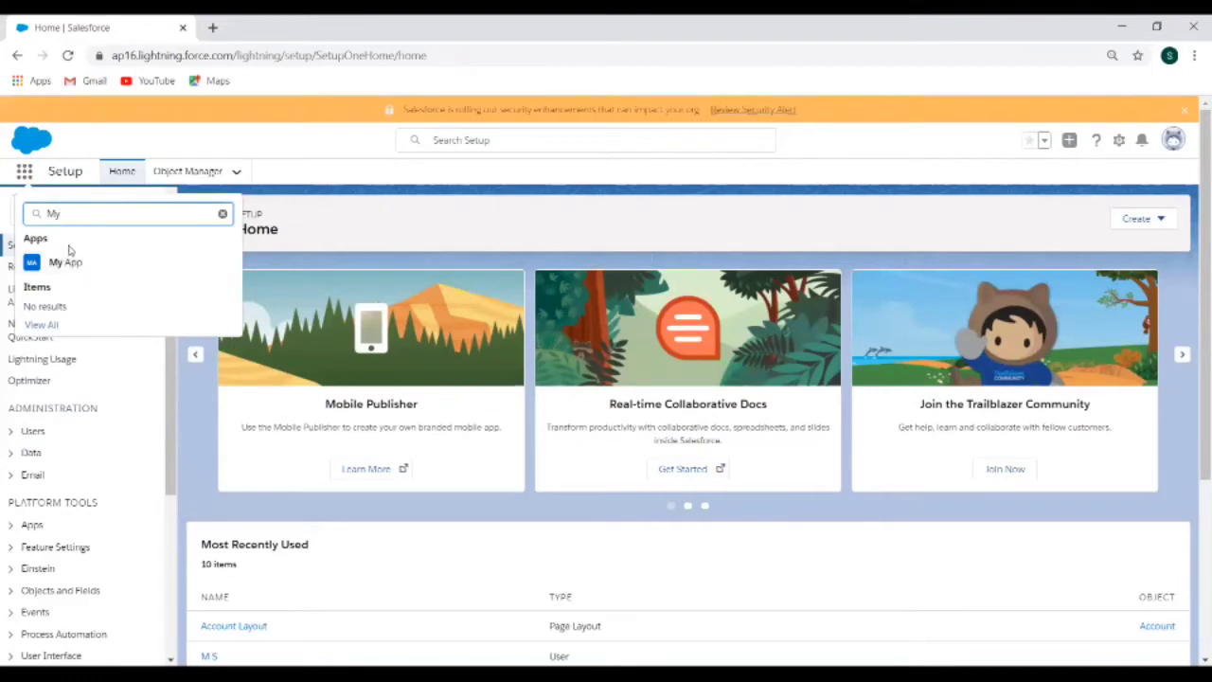
click(69, 266)
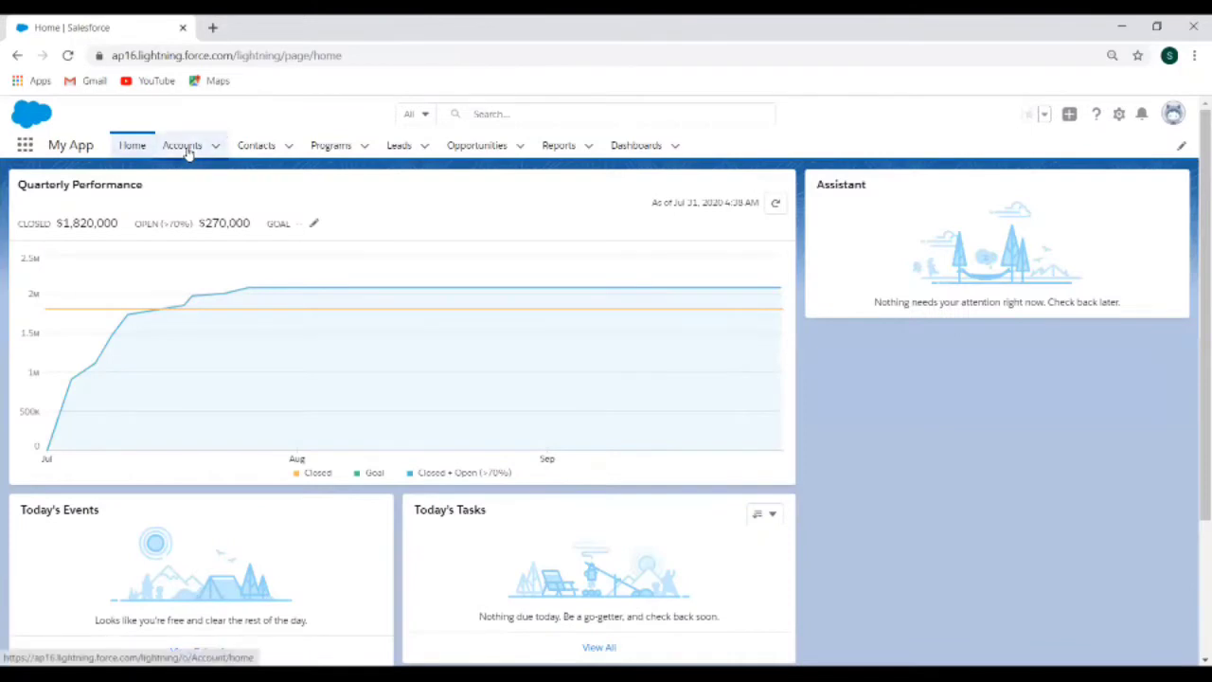
click(185, 147)
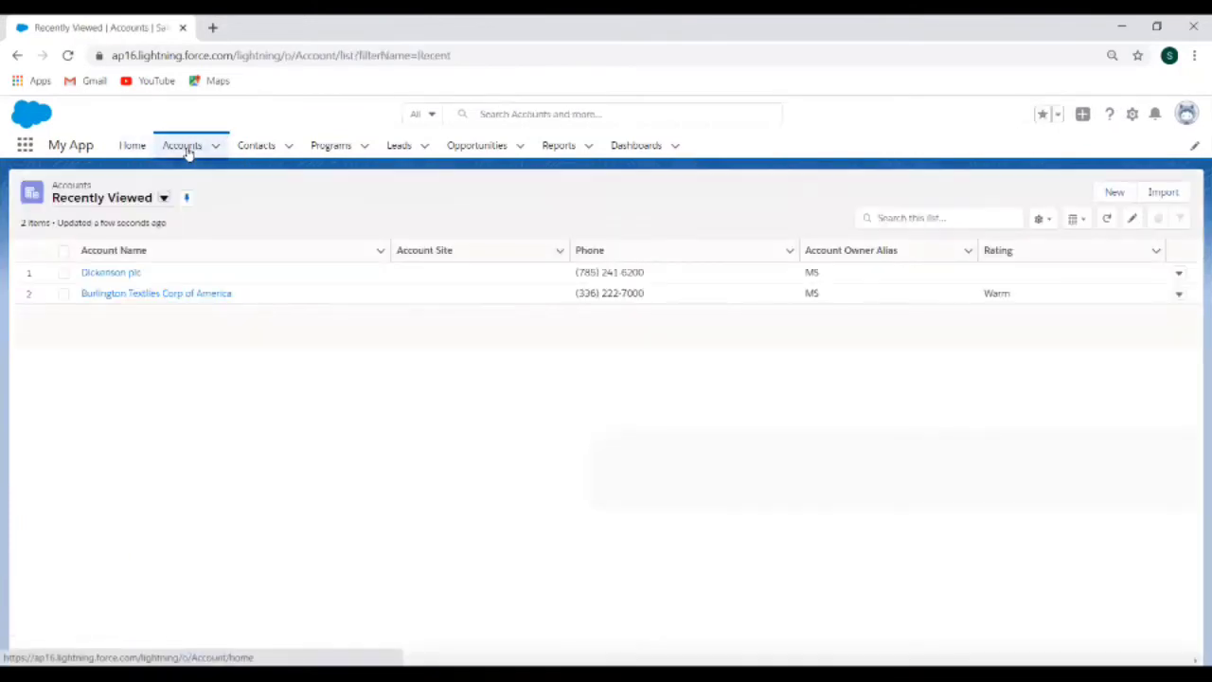
click(117, 273)
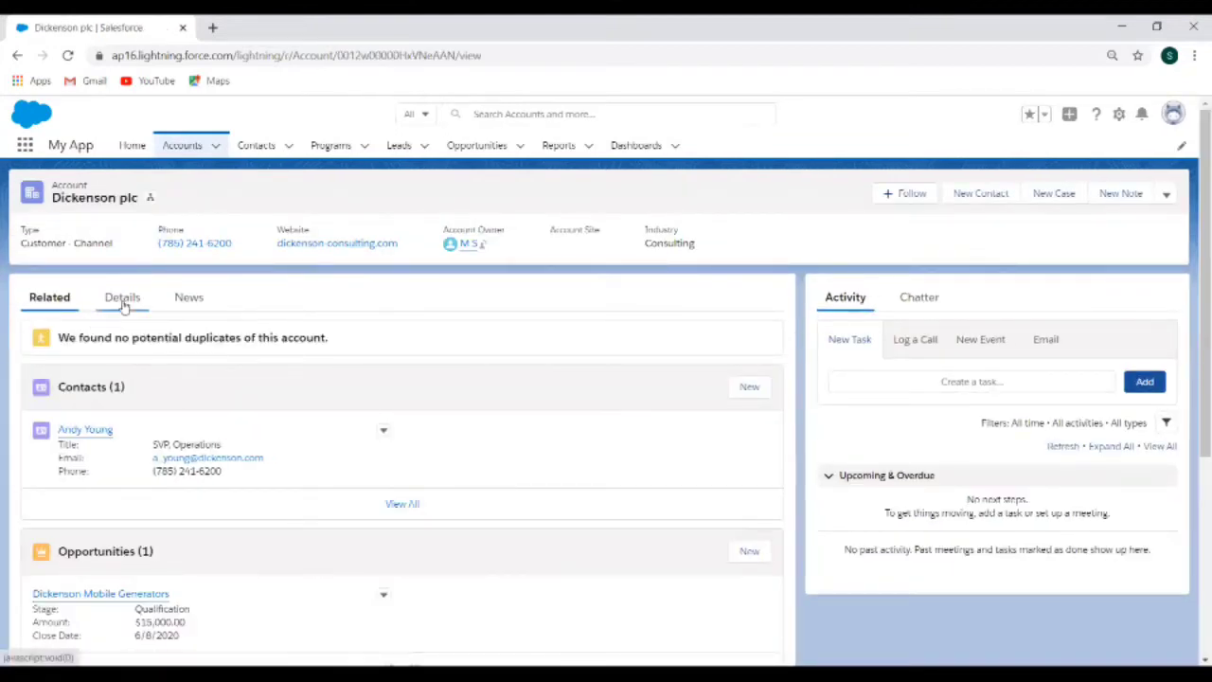
- Review the fields in the Dickenson plc account's details from beginning to end
click(122, 298)
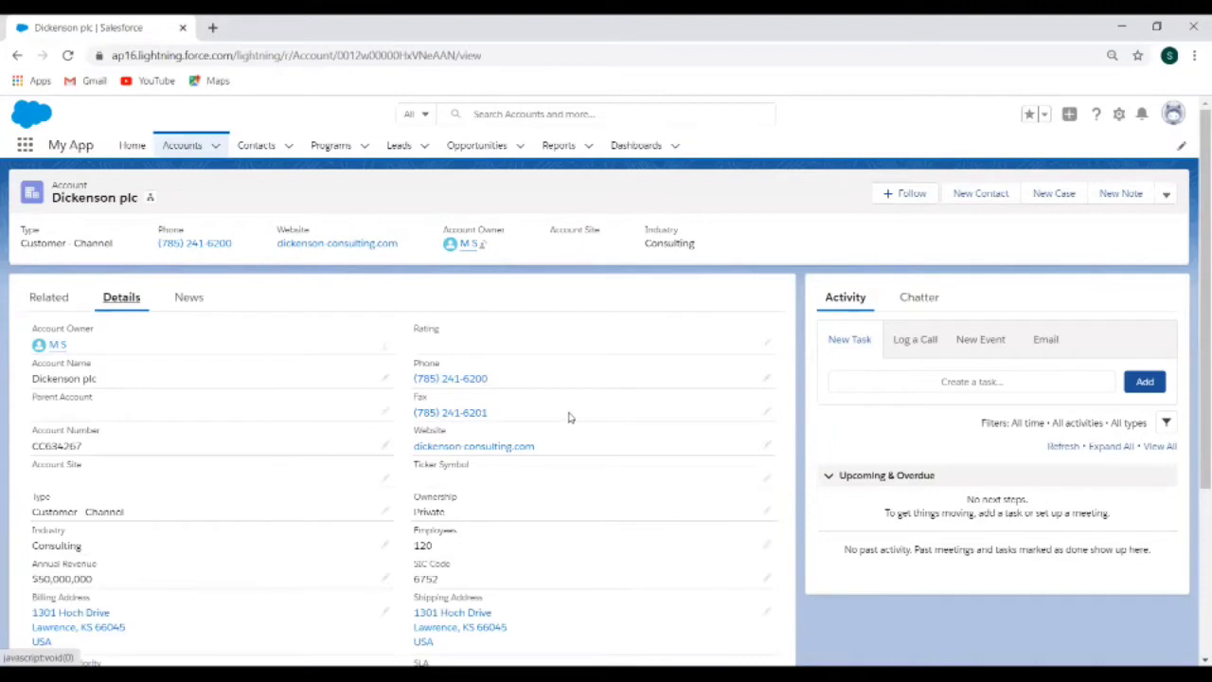
scroll(589, 450, down, 1)
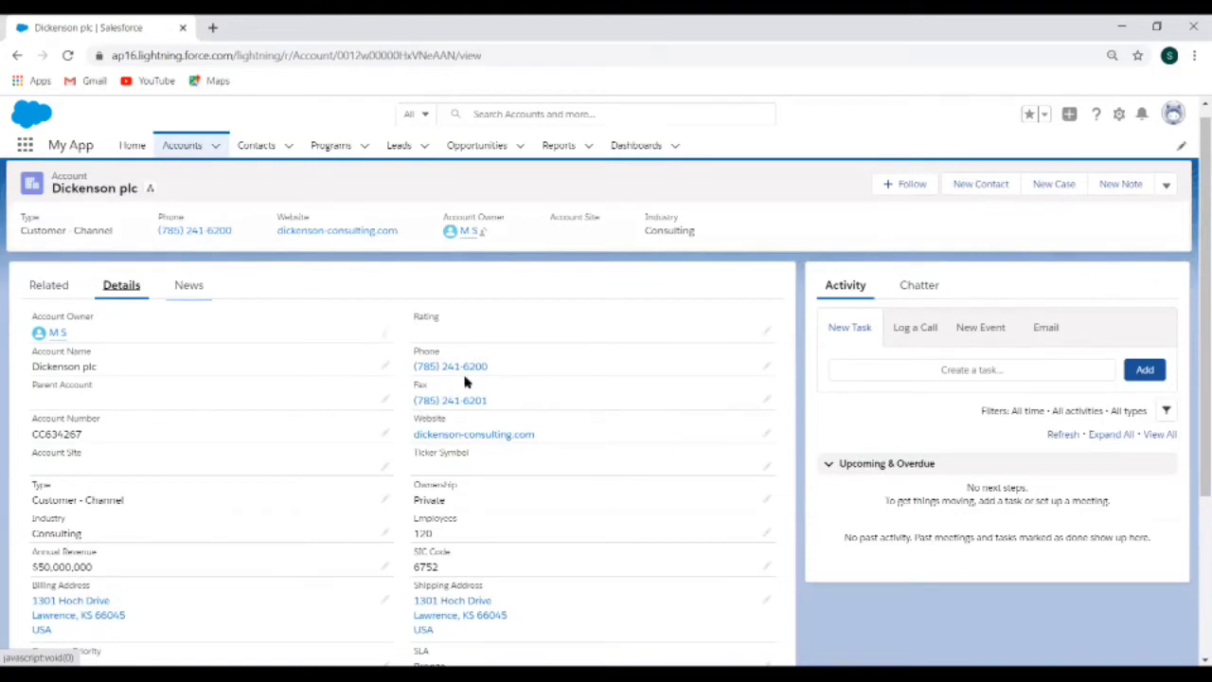
scroll(465, 381, down, 2)
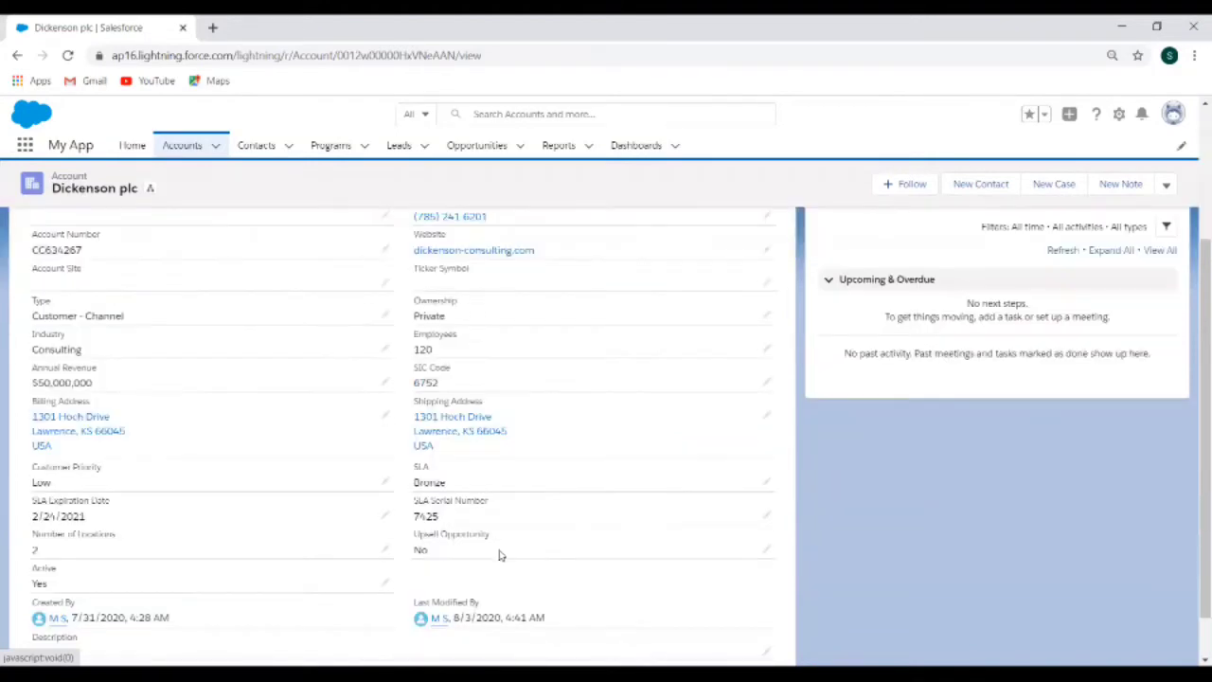
scroll(500, 555, down, 1)
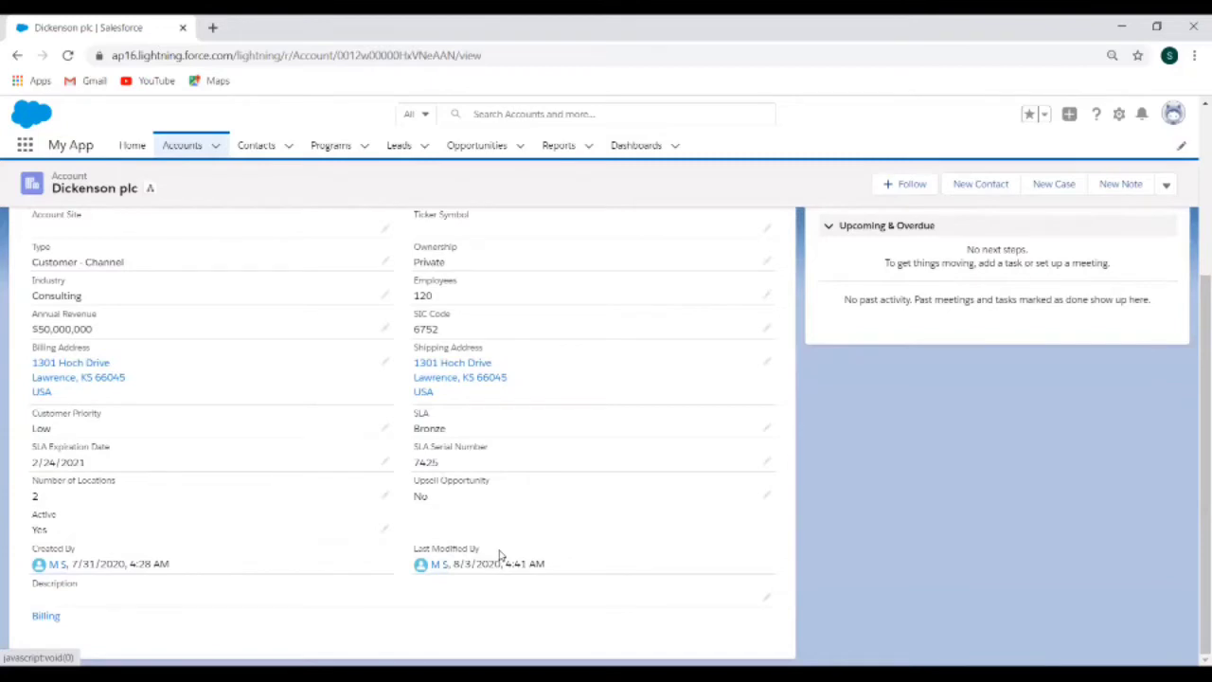
scroll(500, 555, up, 3)
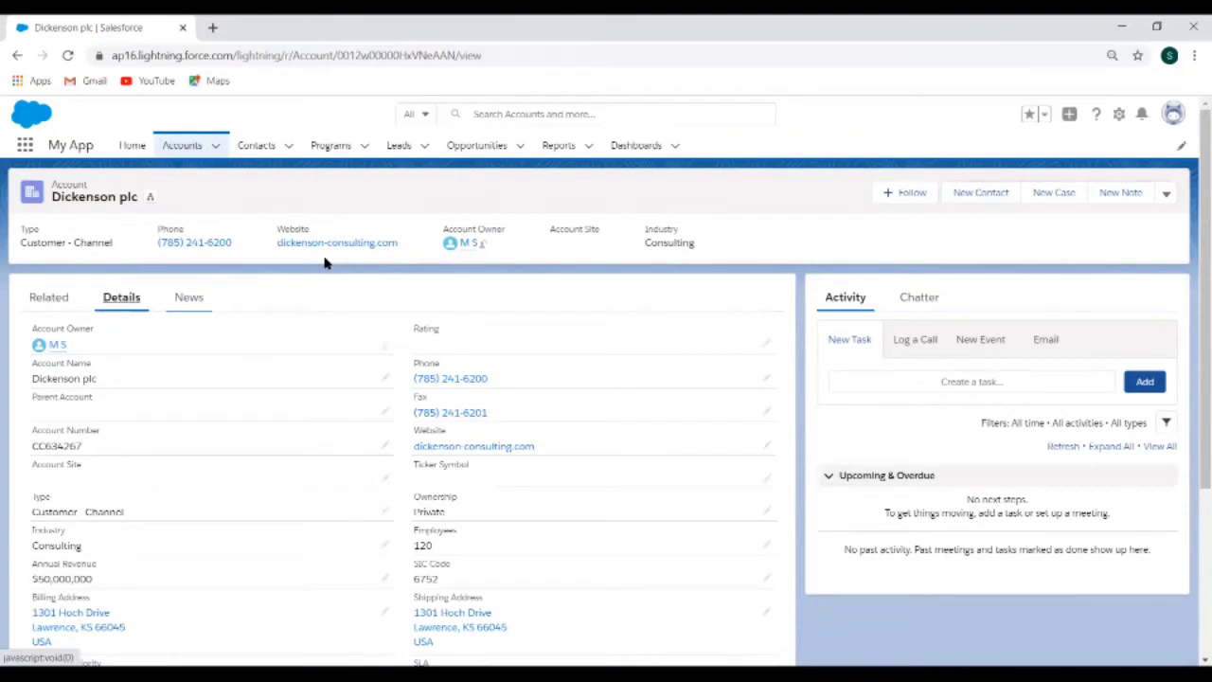
- Open Setup for the current app and show the Account object's page layouts
click(1118, 118)
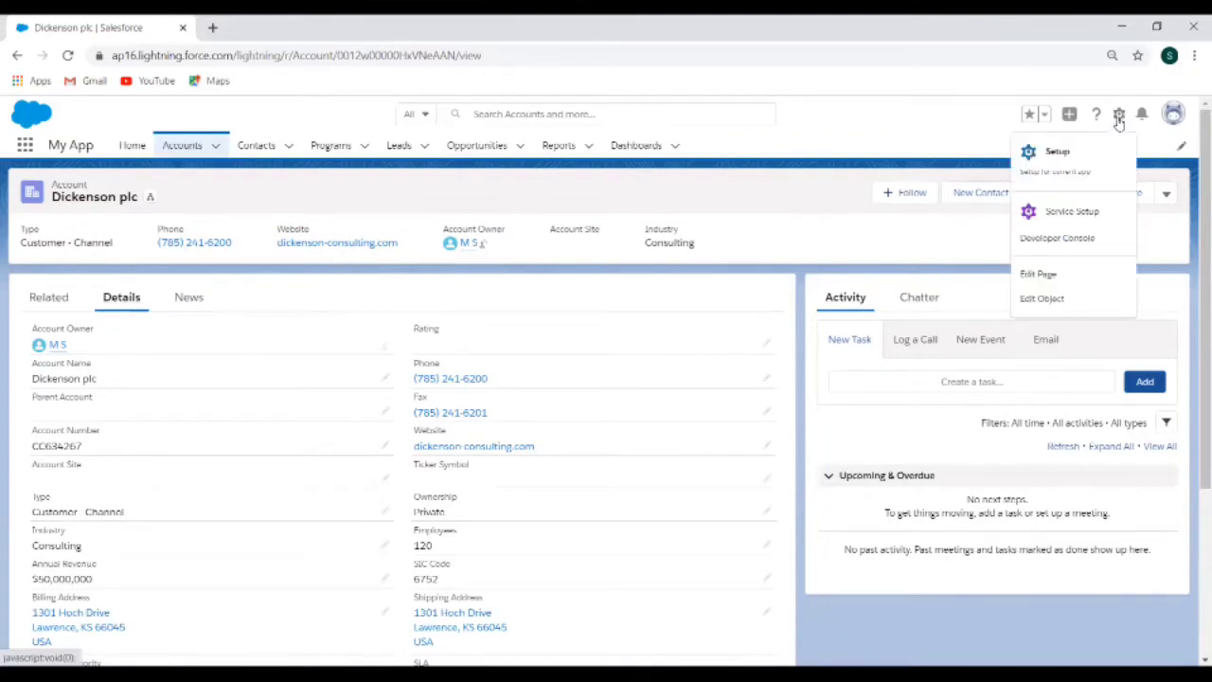
click(1077, 168)
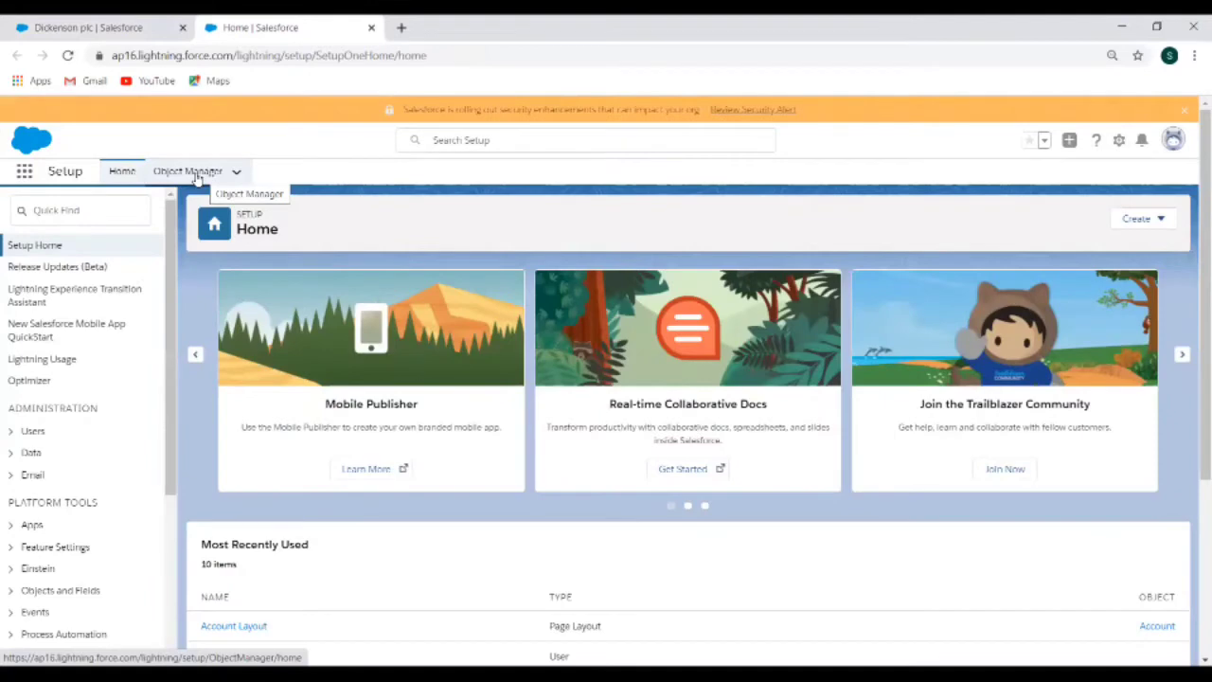
click(189, 172)
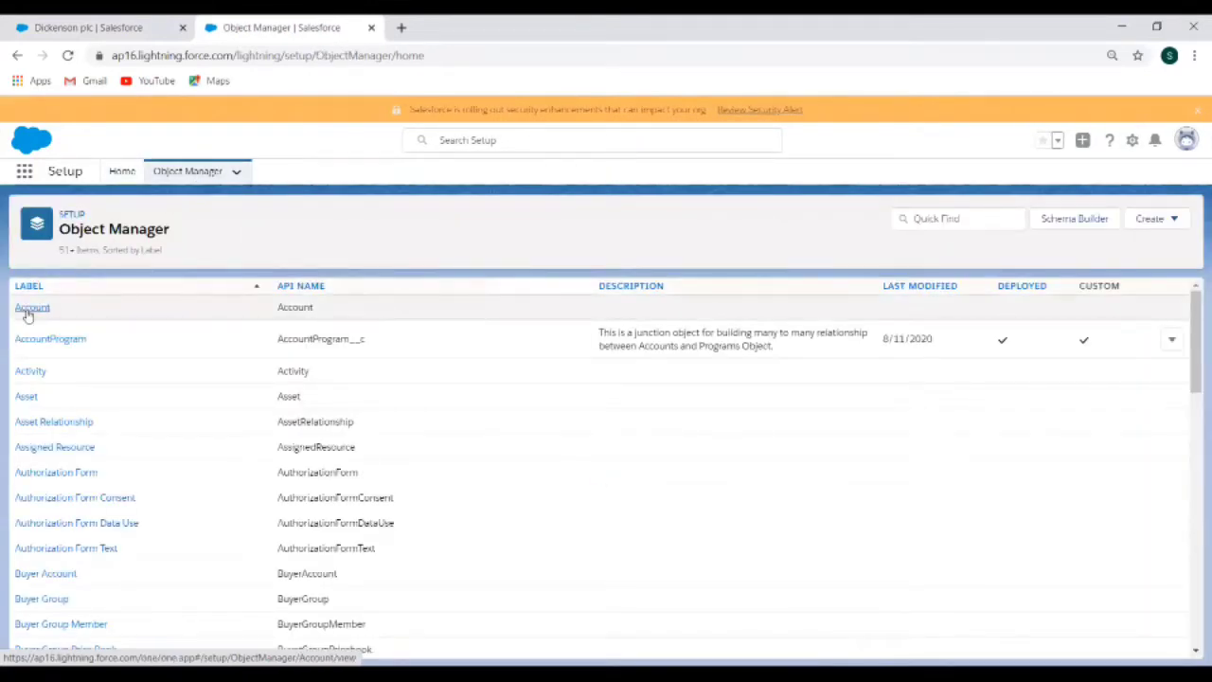
click(29, 308)
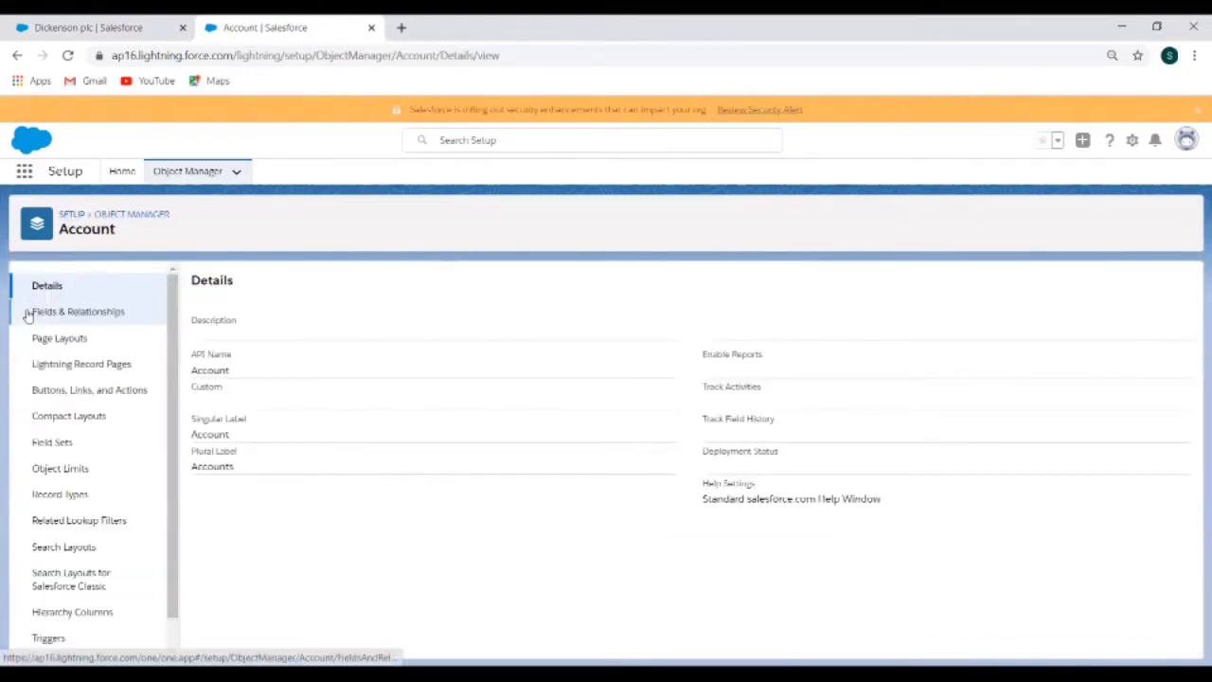
click(67, 347)
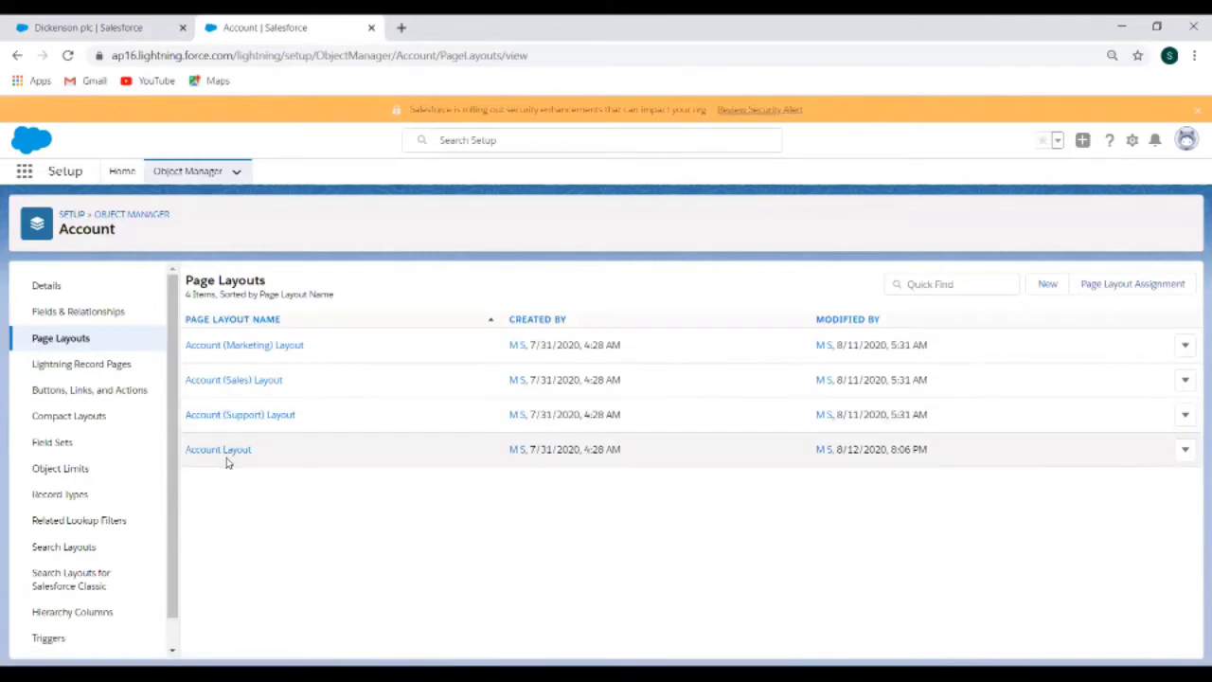
click(97, 28)
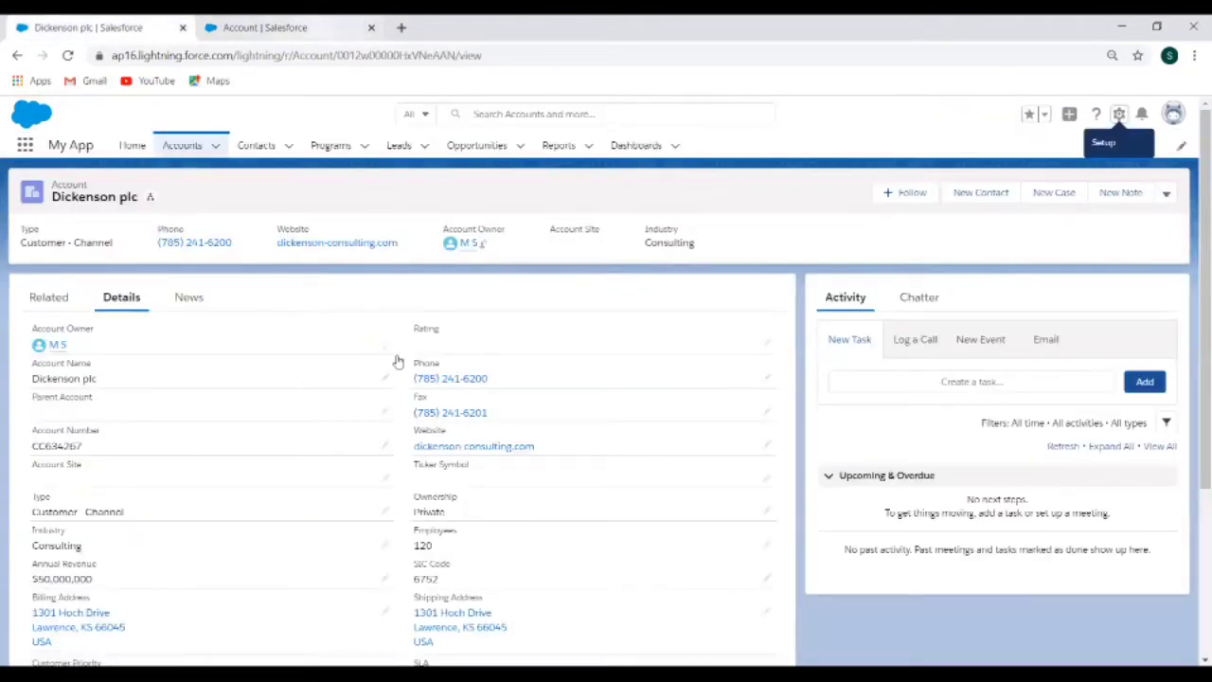
click(293, 28)
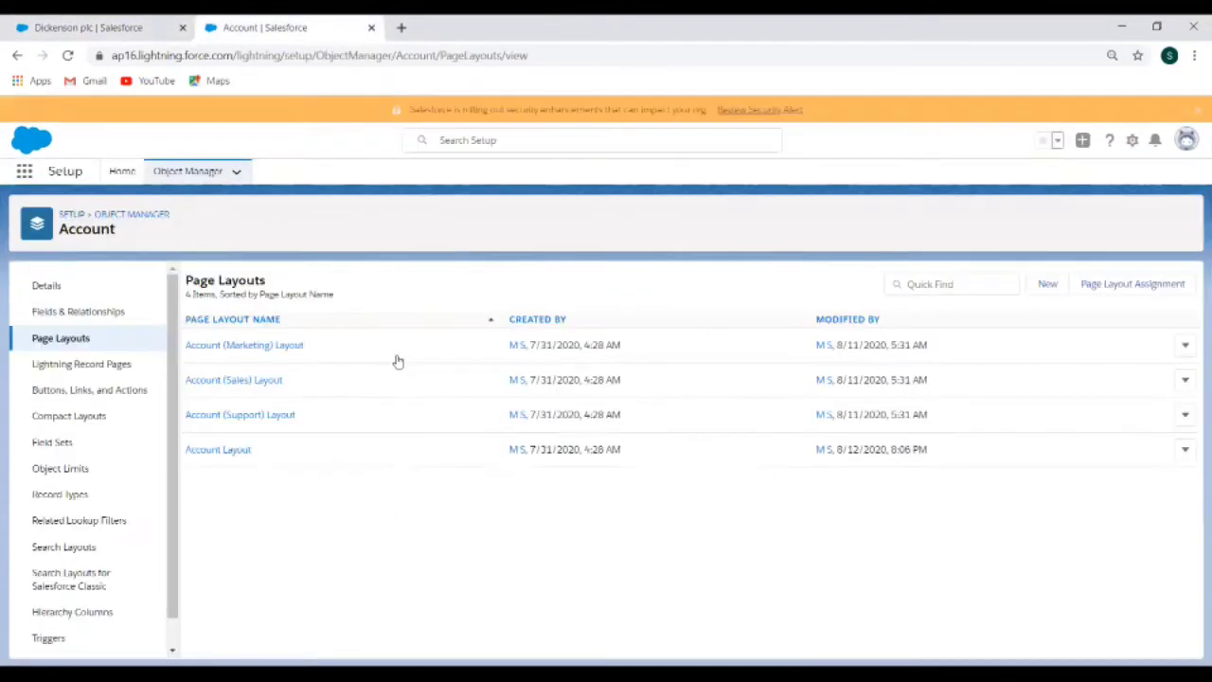
- Open the Account Layout for editing and compare its fields, including Ticker Symbol, with the Dickenson plc record
click(236, 450)
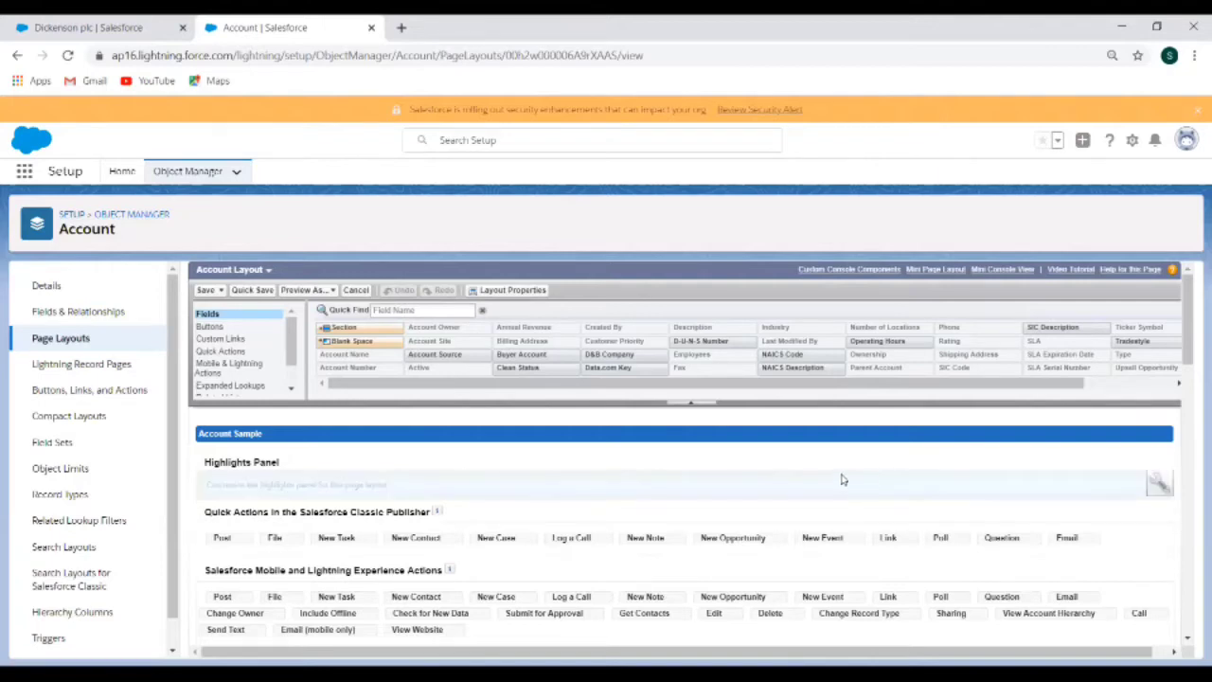
scroll(839, 479, down, 4)
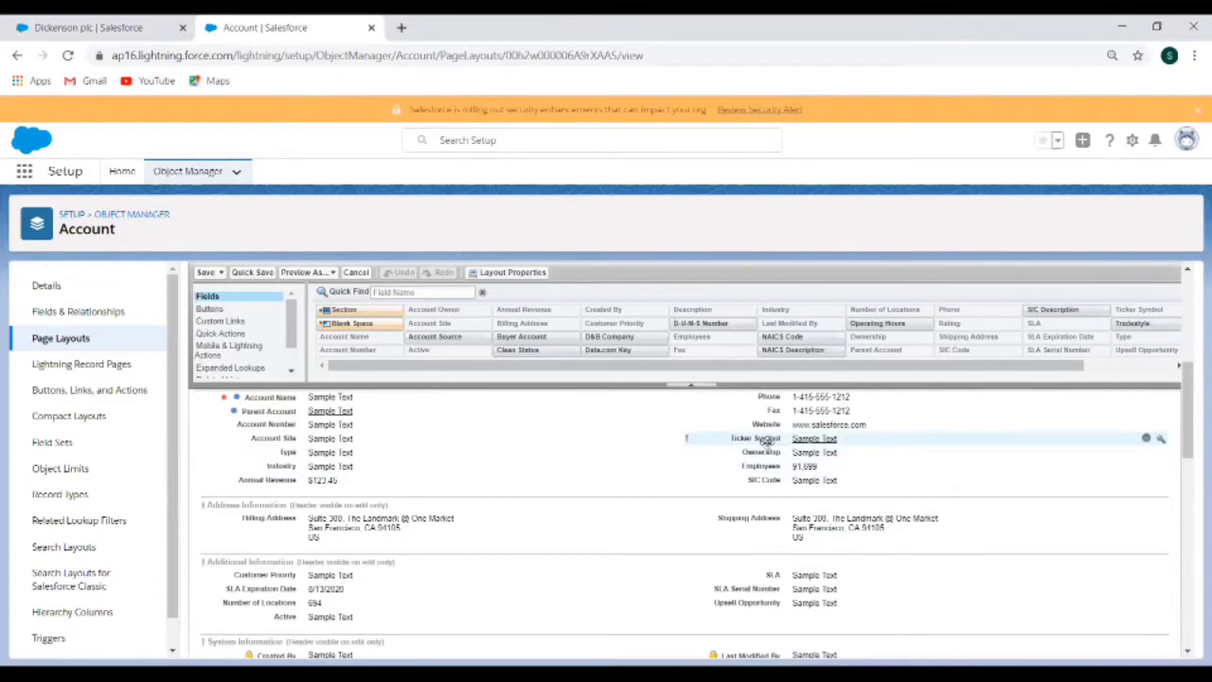
click(96, 29)
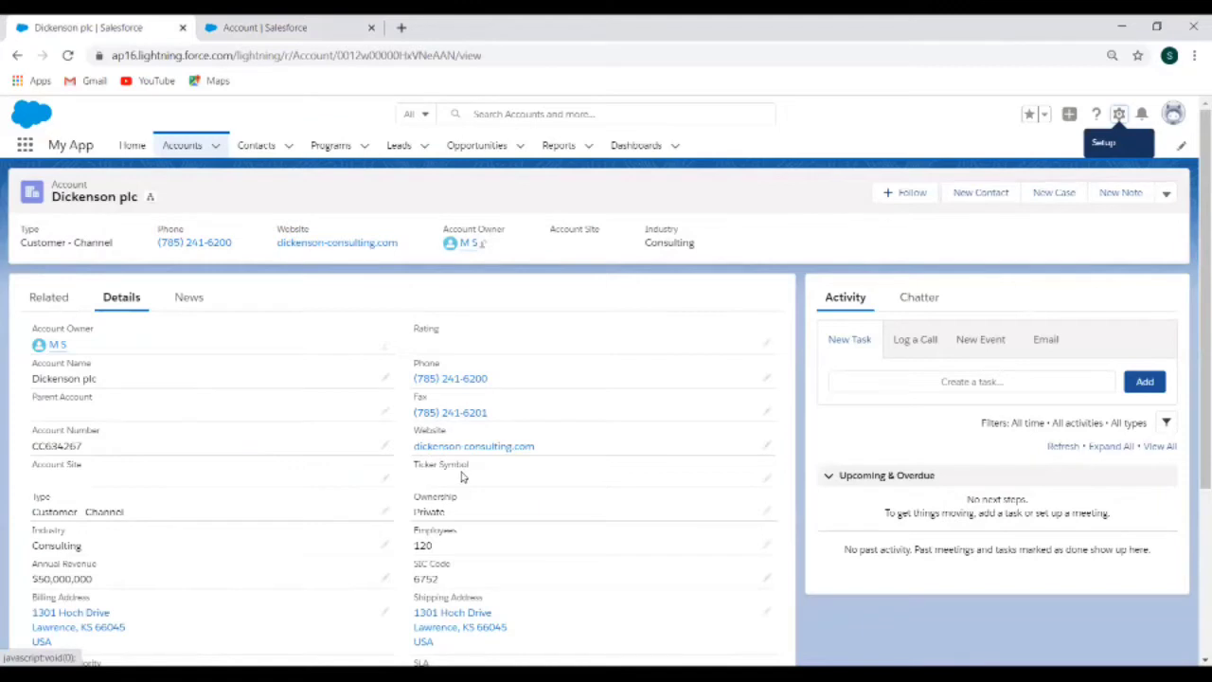
click(275, 30)
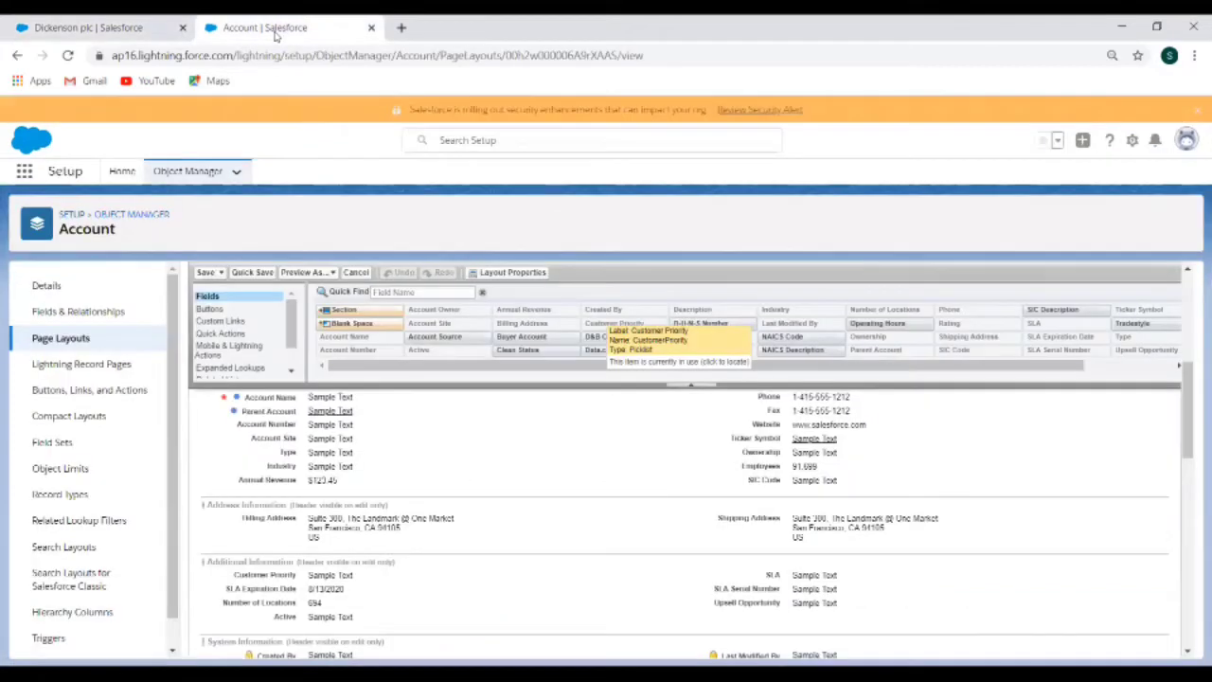
- Remove the Ticker Symbol field from the Account Layout and save the layout
click(829, 439)
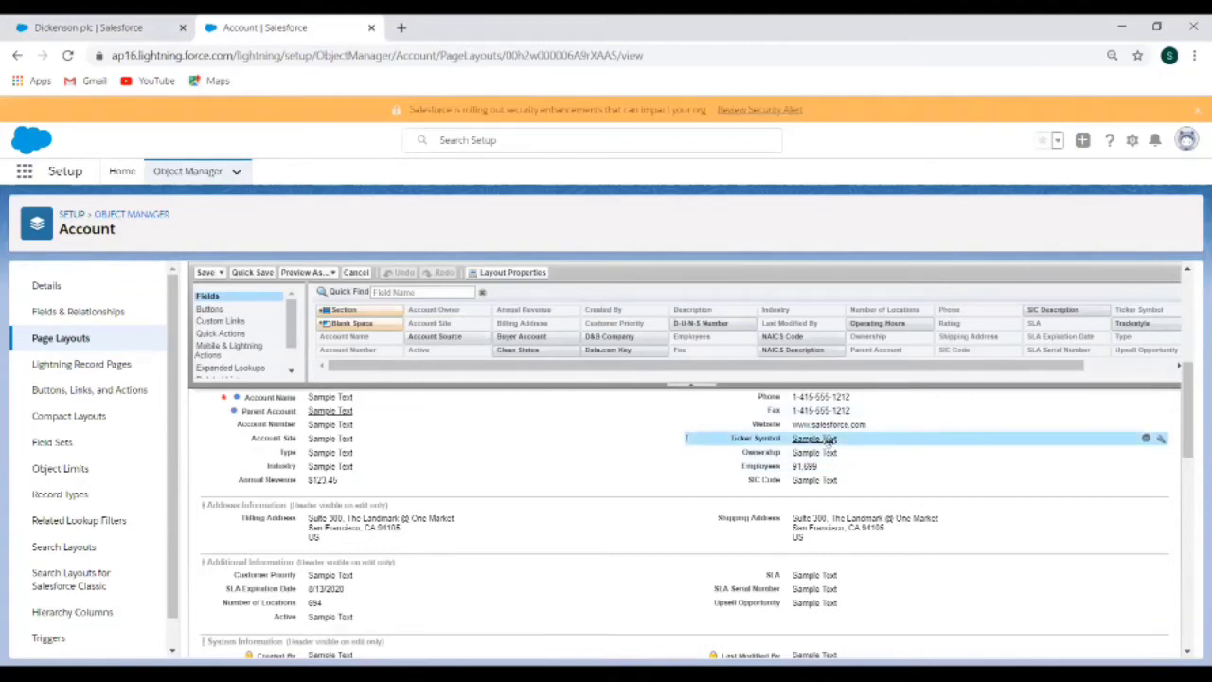
click(1146, 440)
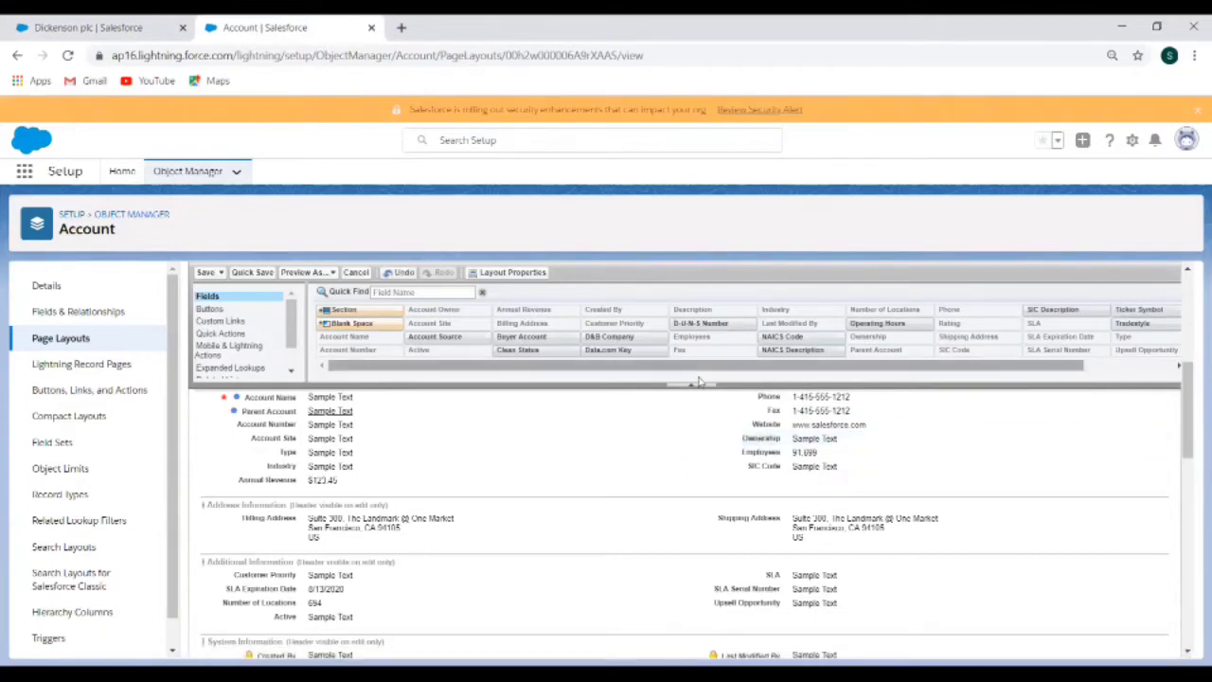
click(205, 275)
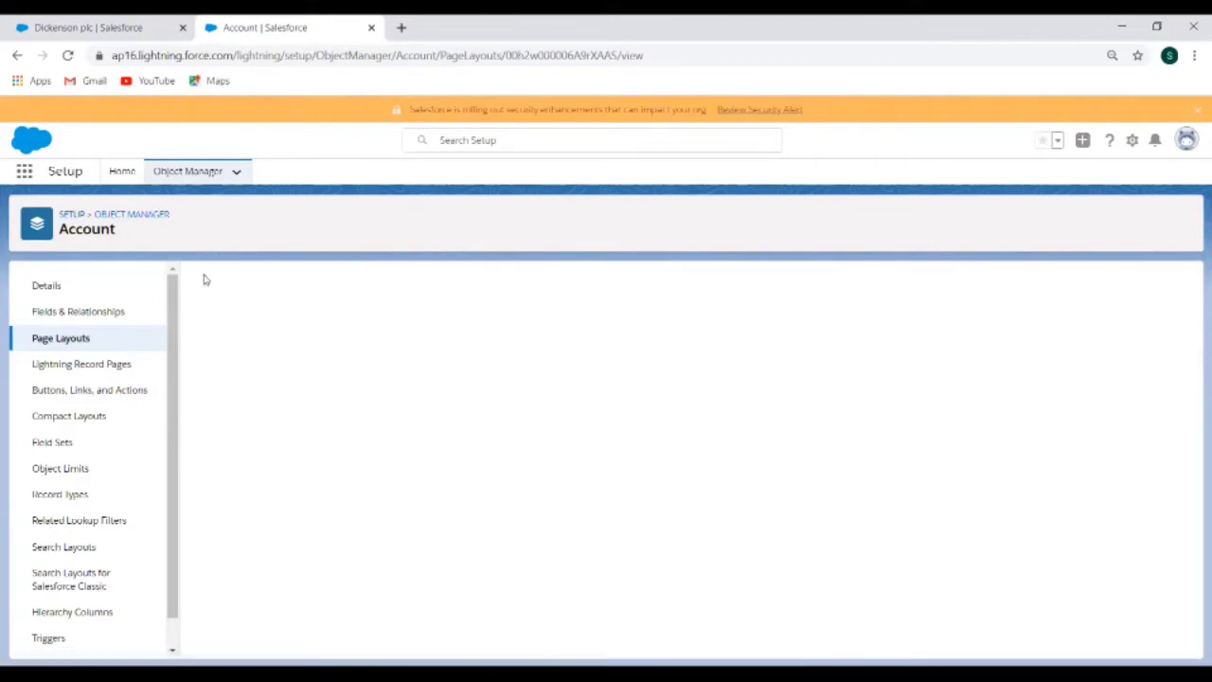
- Reload the Dickenson plc record and check its details for the Ticker Symbol field
click(110, 31)
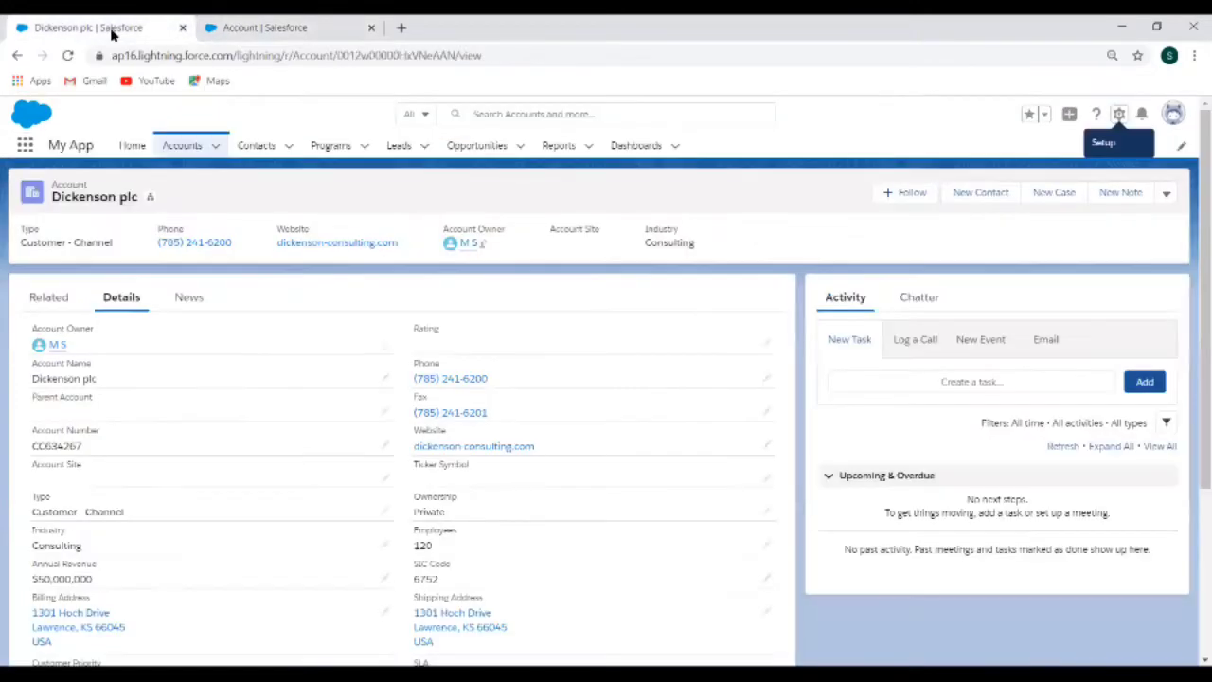
click(67, 56)
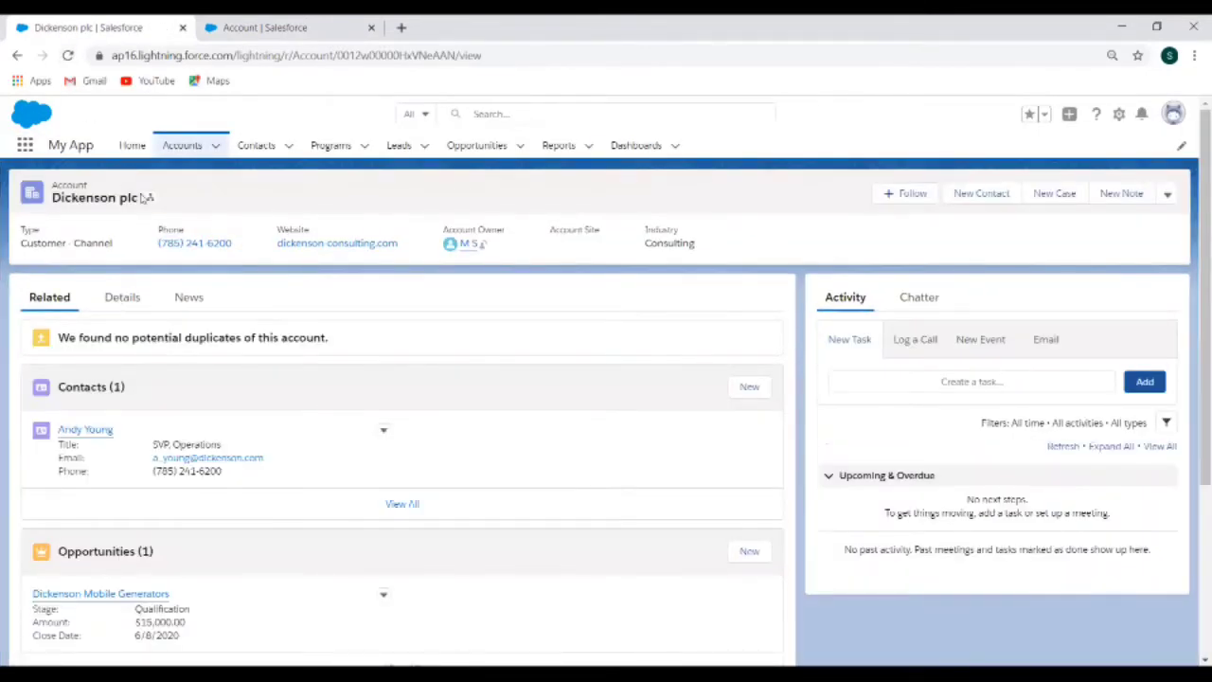
click(116, 296)
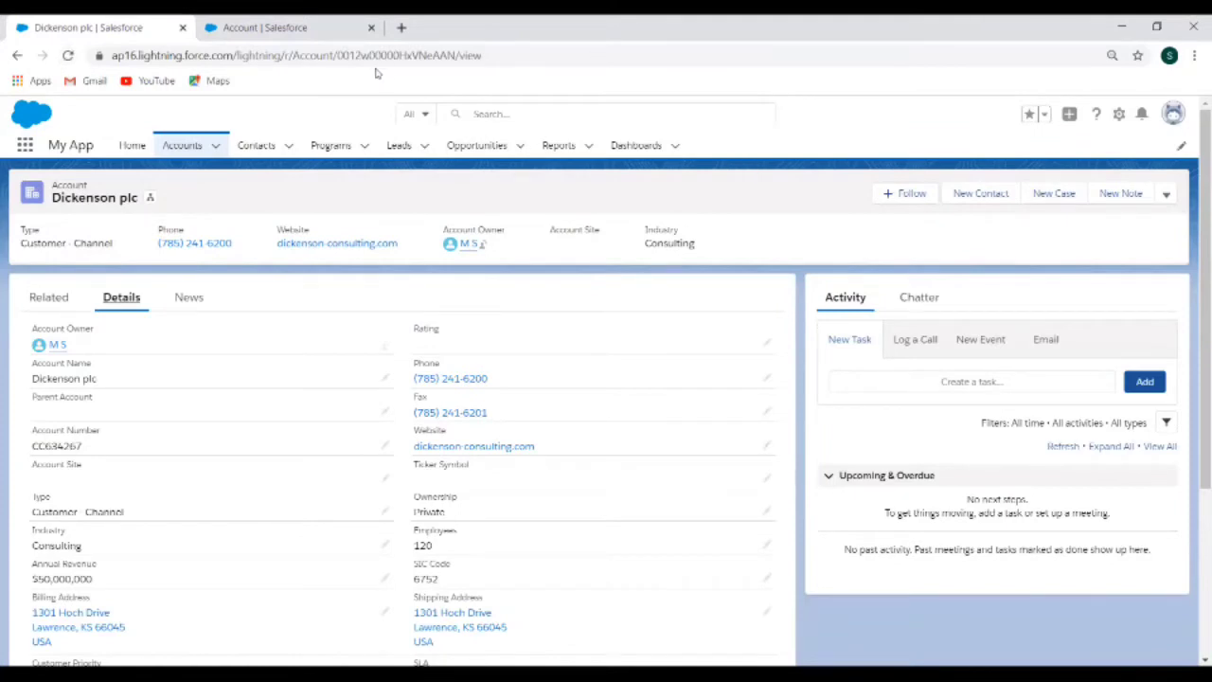
- Close the Dickenson plc page and reopen My App in a separate browser tab alongside Setup
click(183, 28)
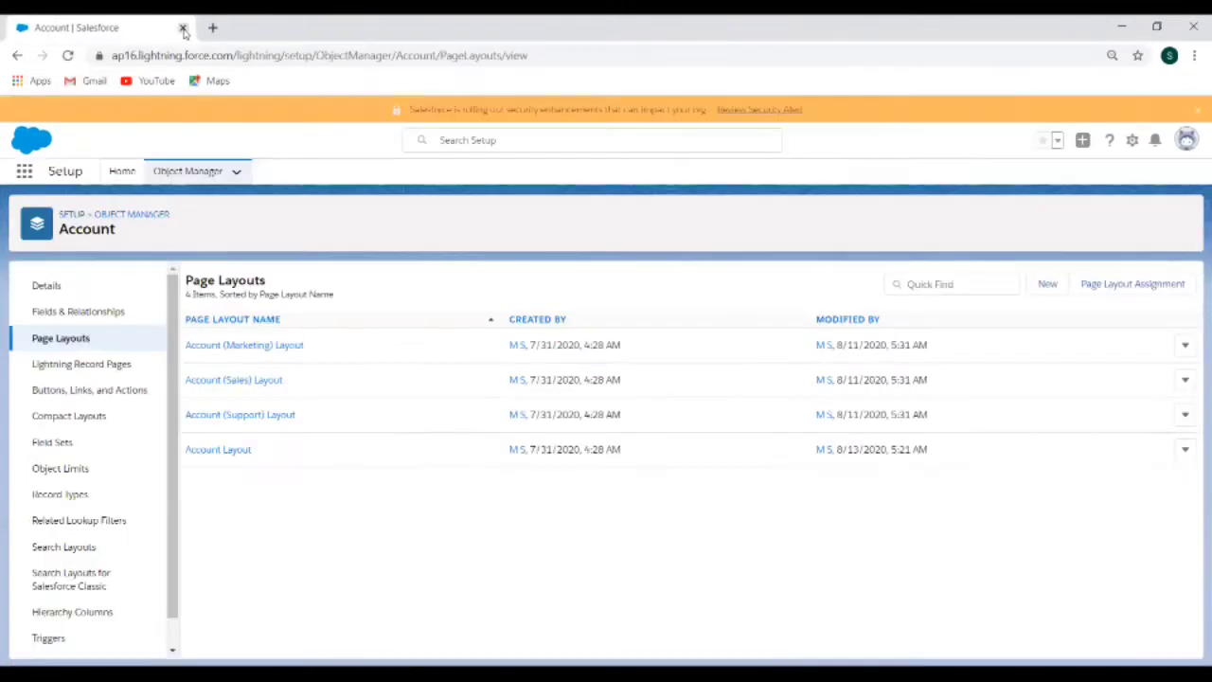
click(25, 173)
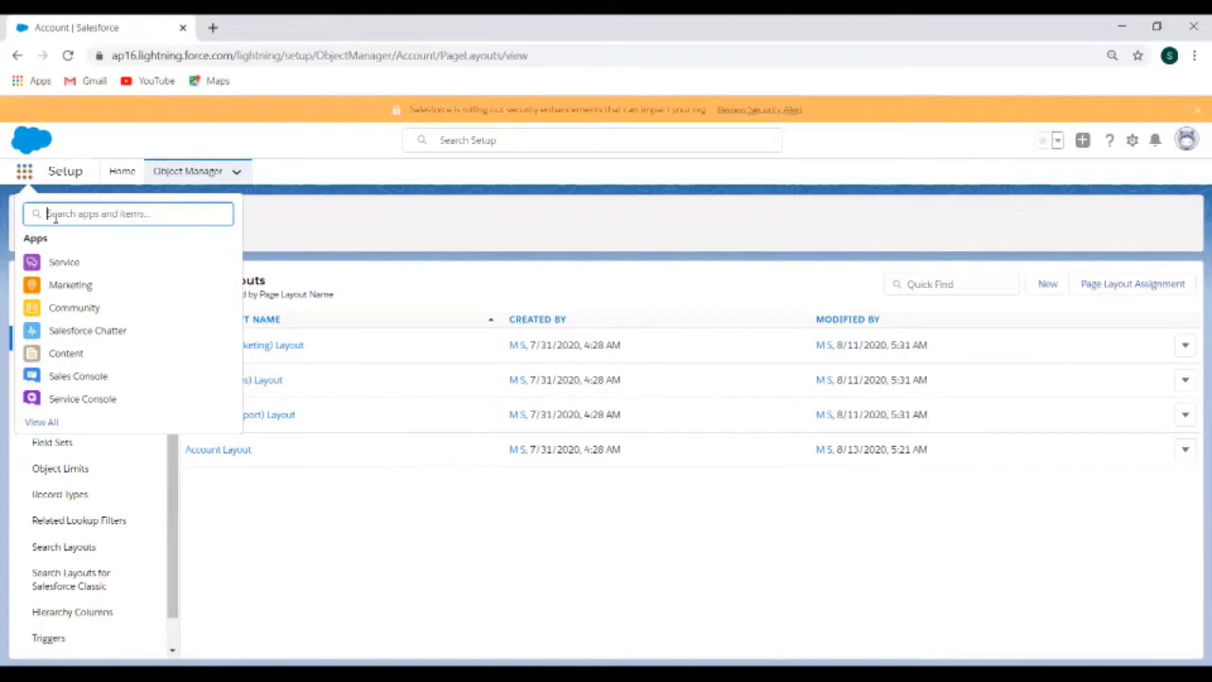
text(My)
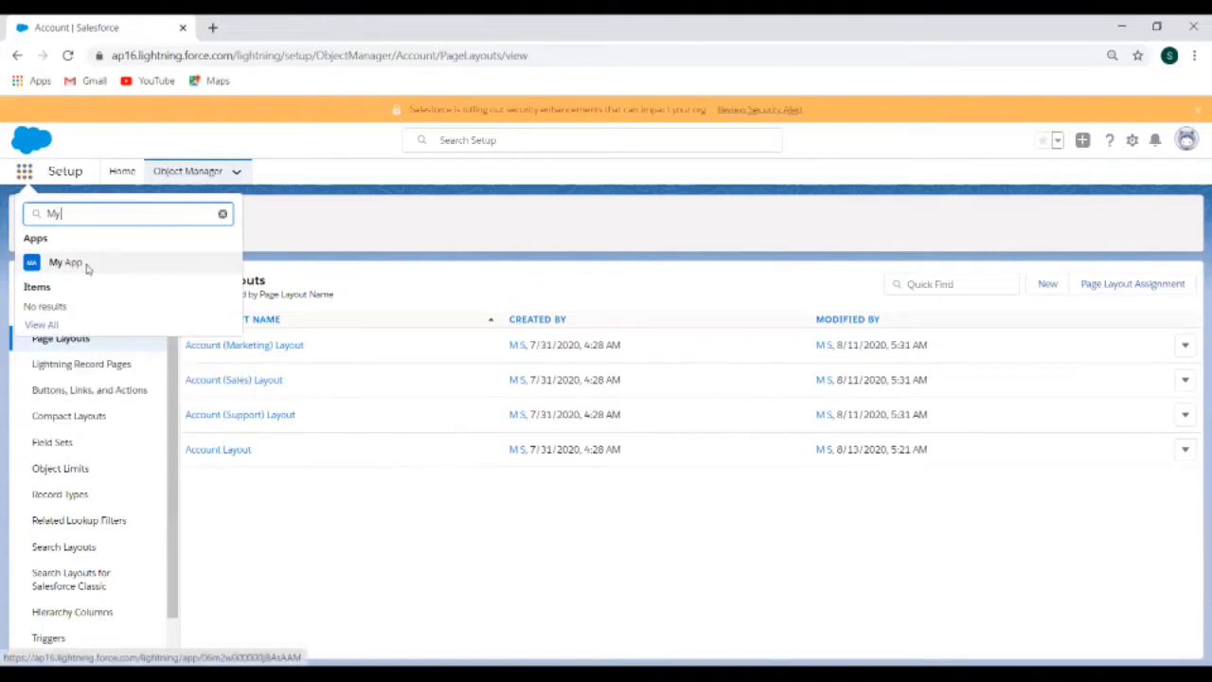
right_click(89, 268)
click(104, 276)
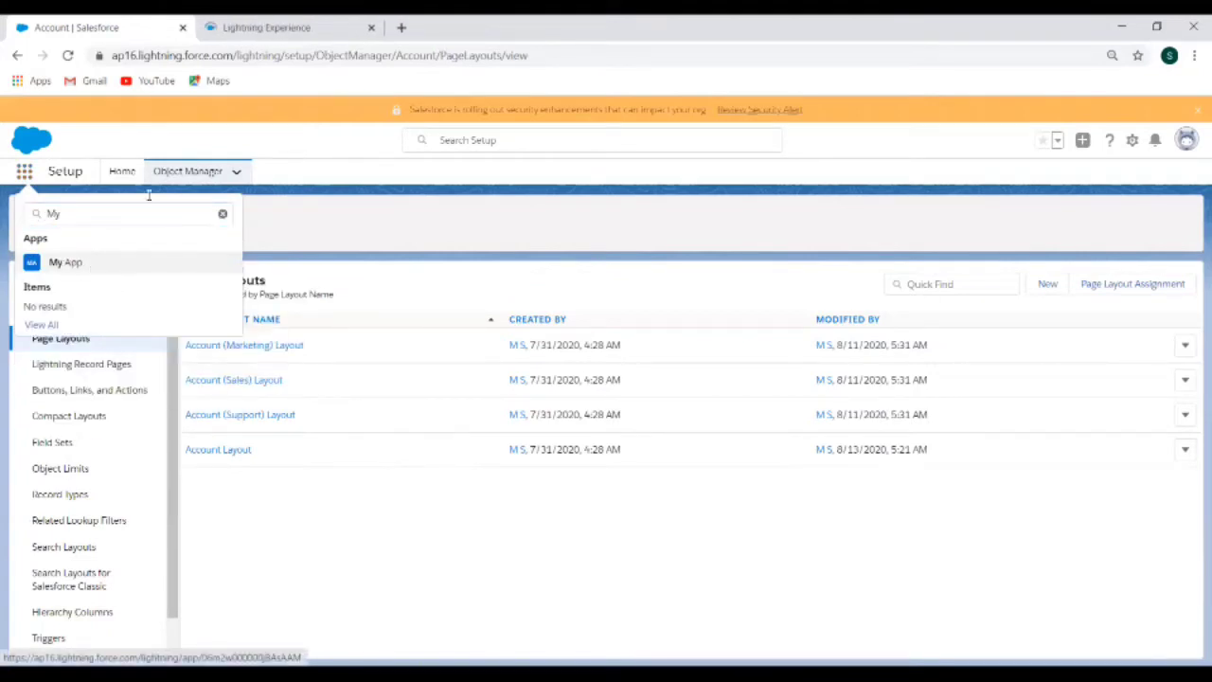
click(297, 27)
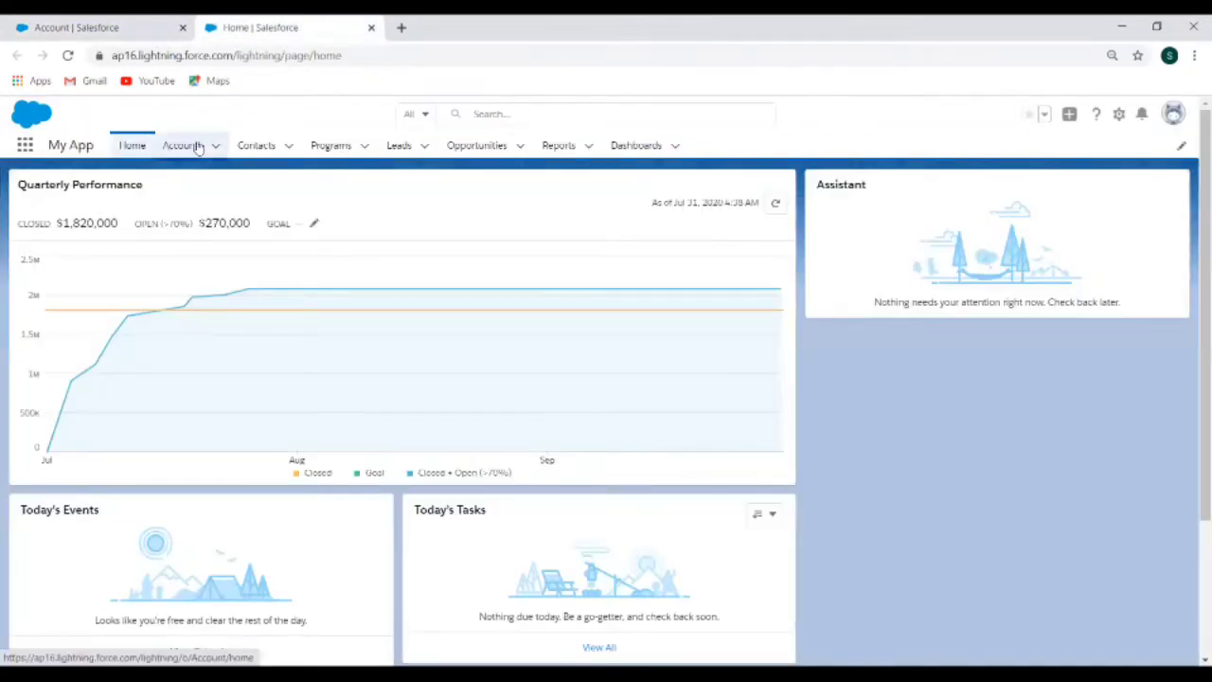
- Show the details of the Dickenson plc account from the Accounts list in the reopened My App
click(197, 147)
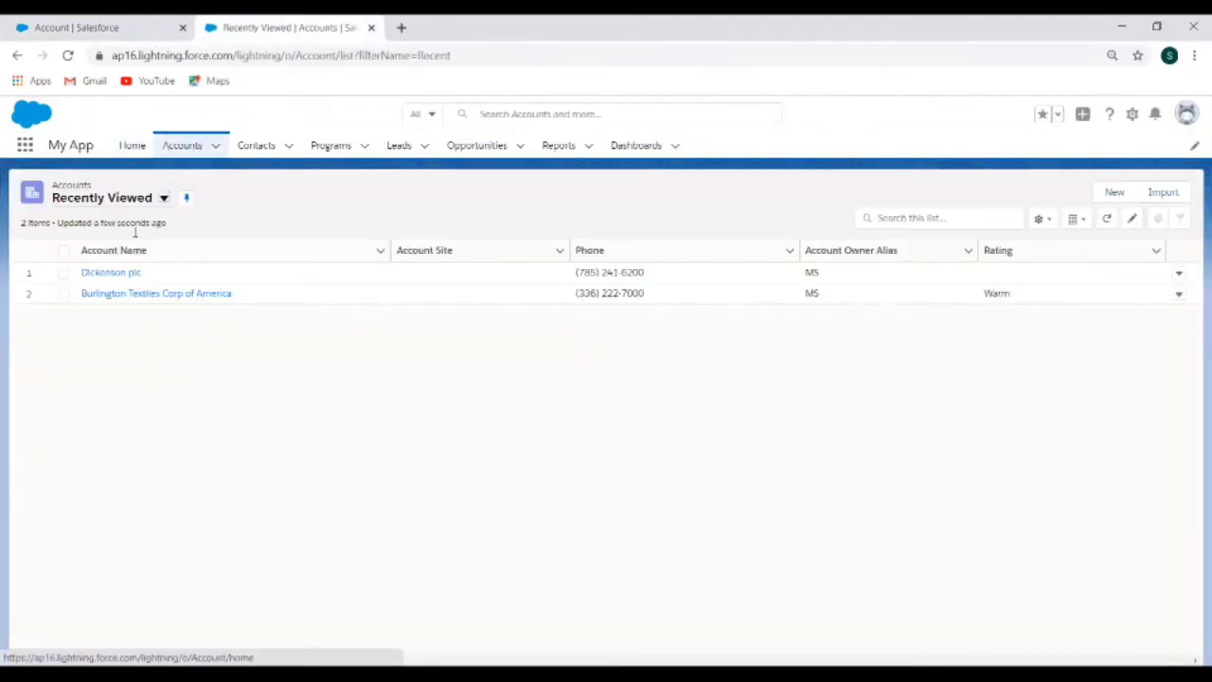
click(112, 273)
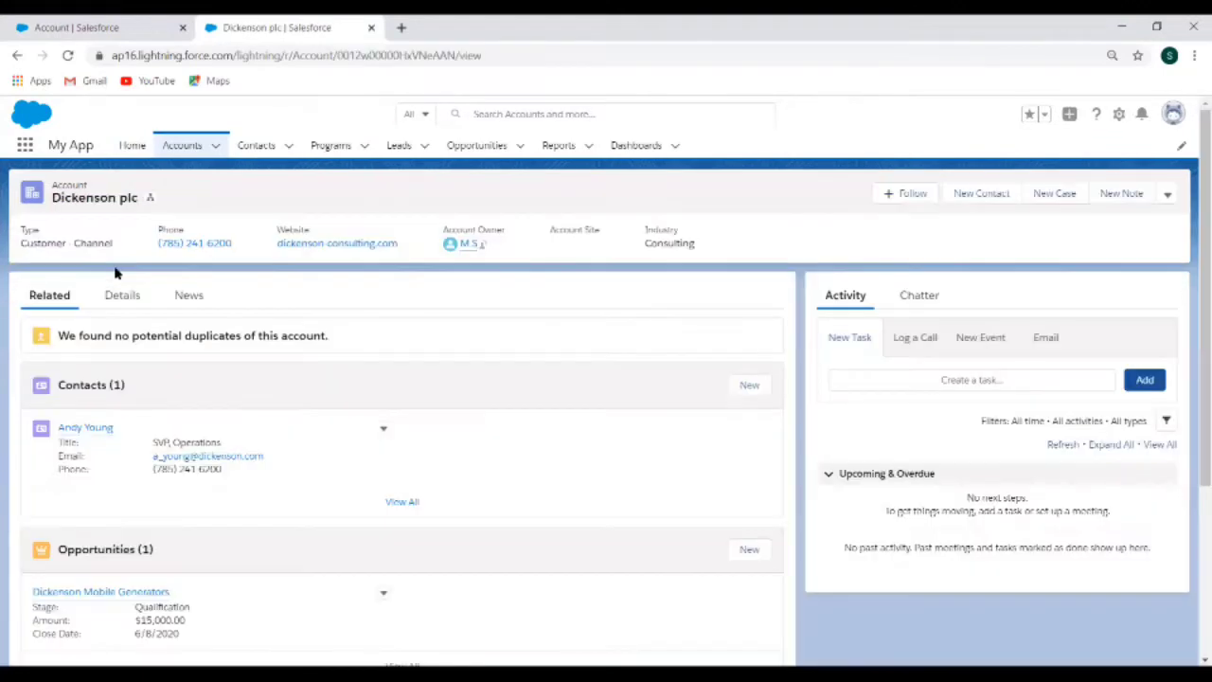
click(132, 310)
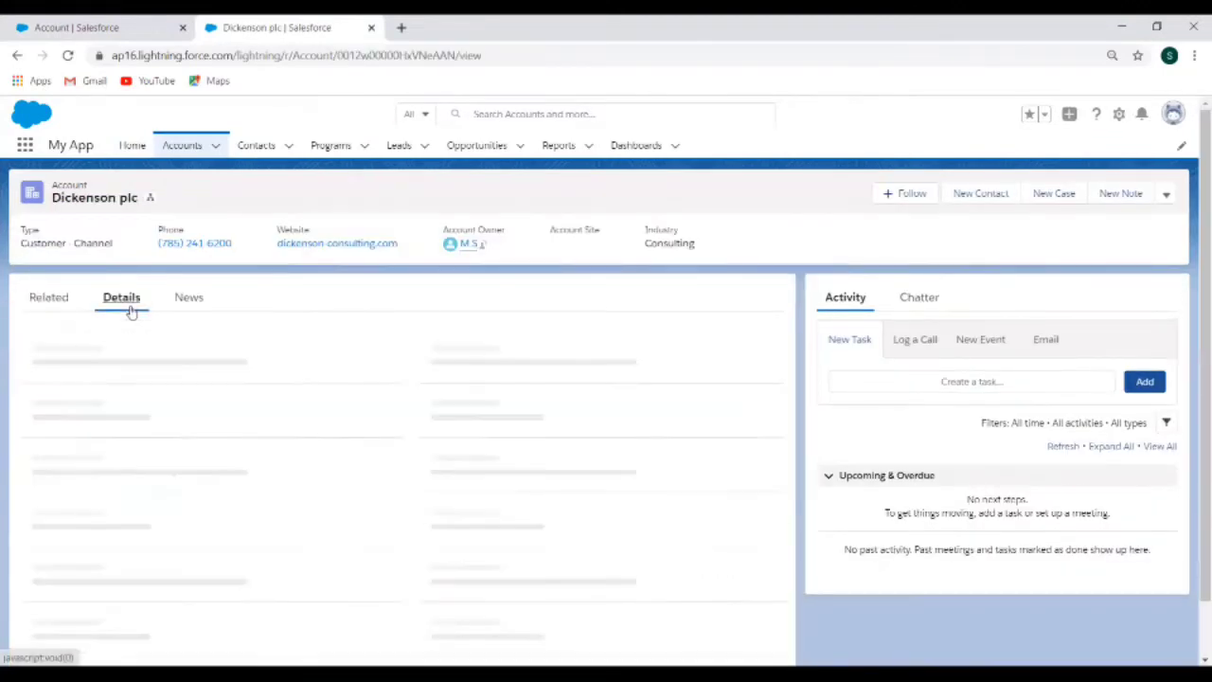
- Reload the Dickenson plc account record and check its details for the Ticker Symbol field
click(68, 57)
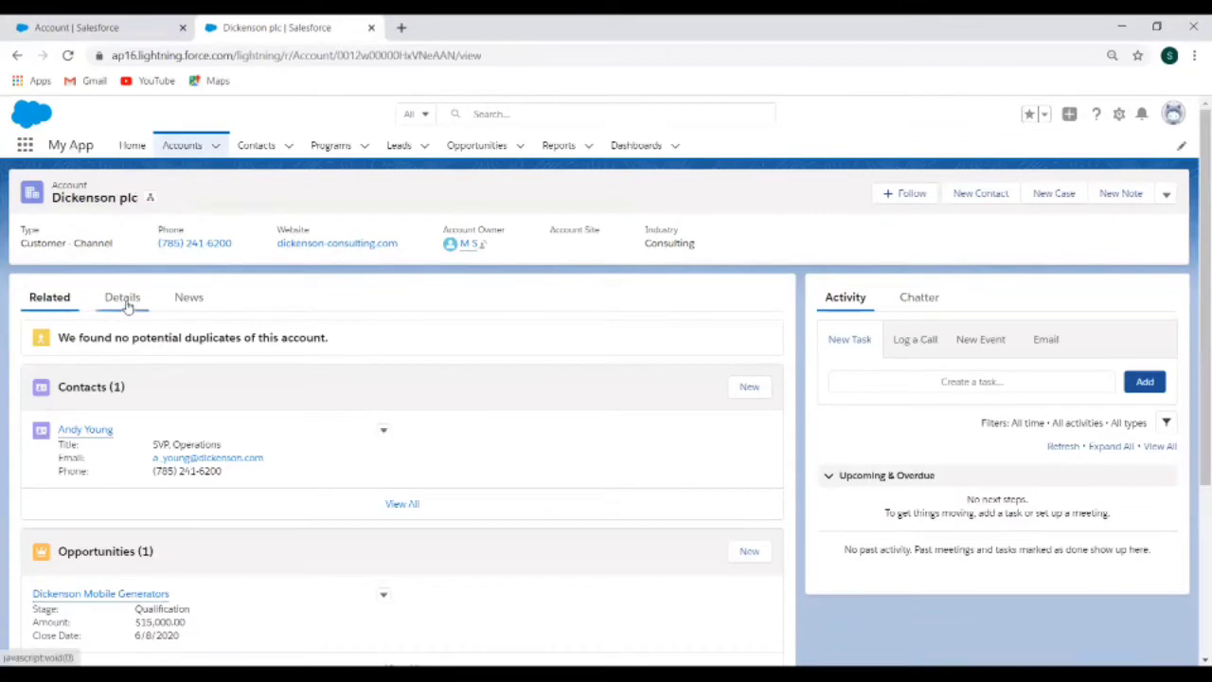
click(122, 299)
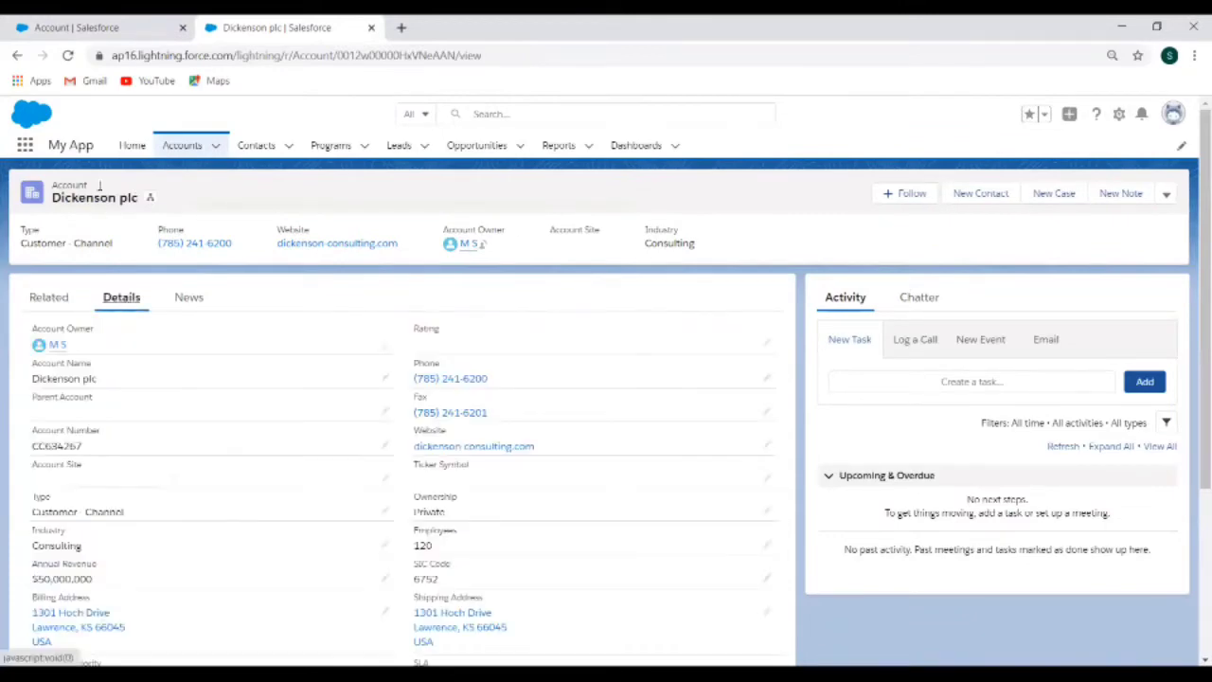
click(69, 56)
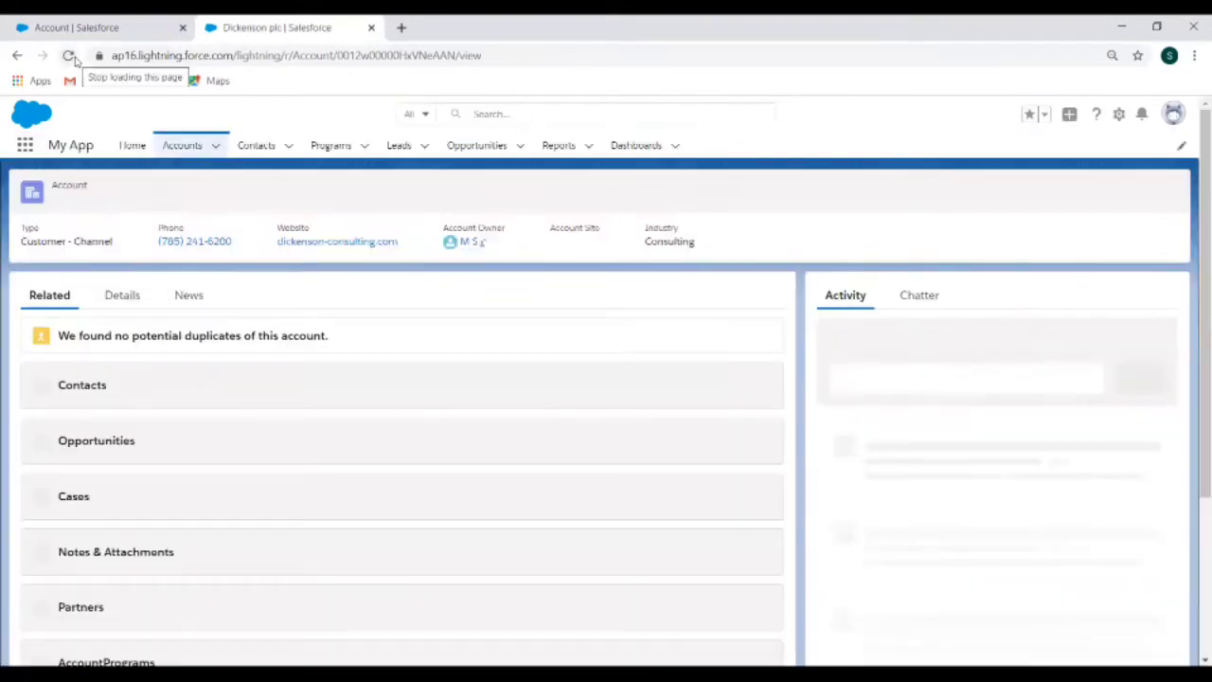
click(123, 300)
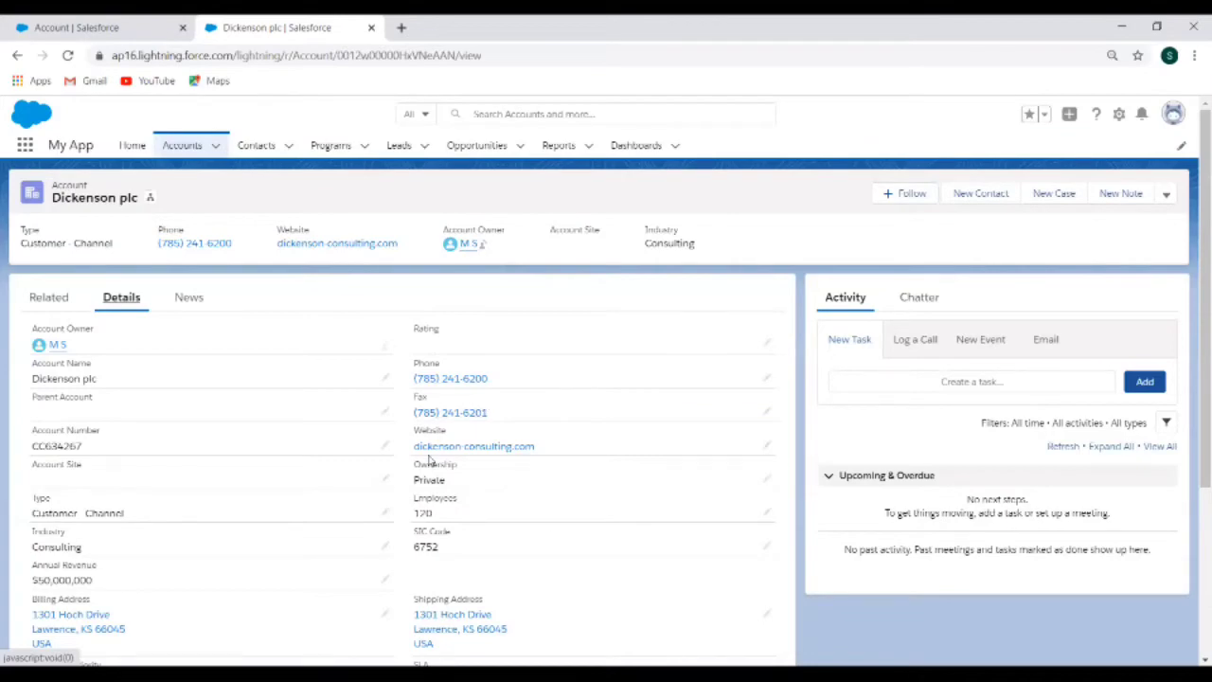
- Reopen the Account Layout in Setup and move the SIC Code field above Employees in the Account Information section
click(83, 41)
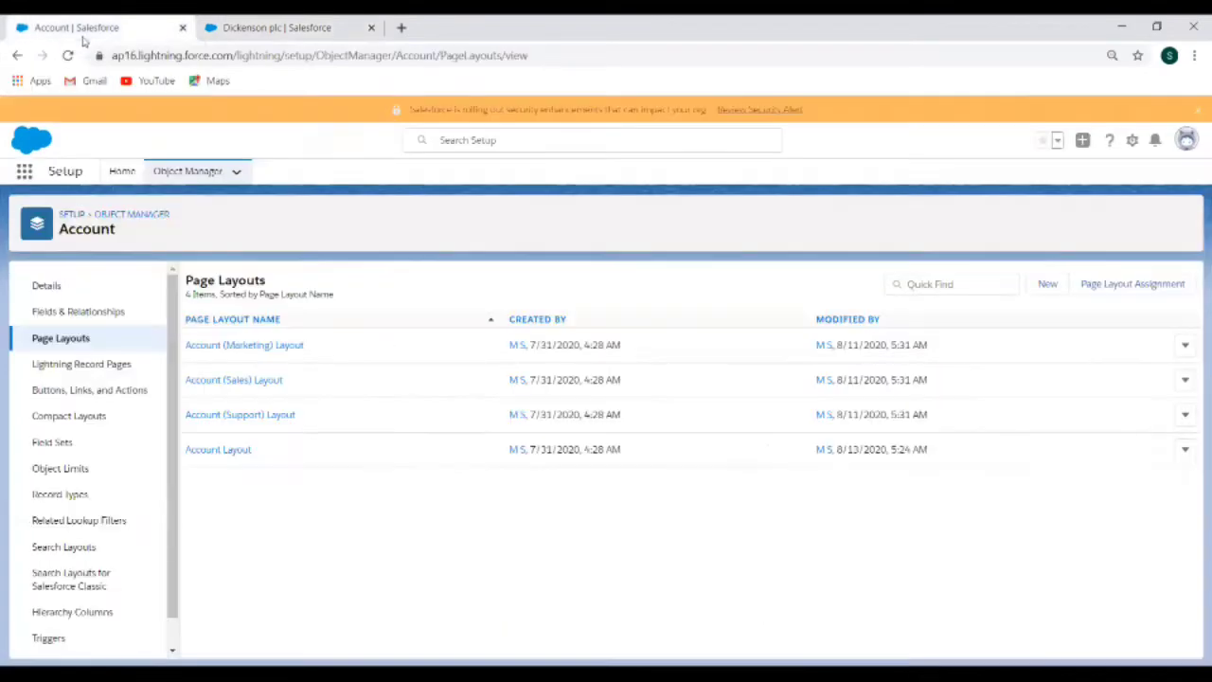
click(213, 453)
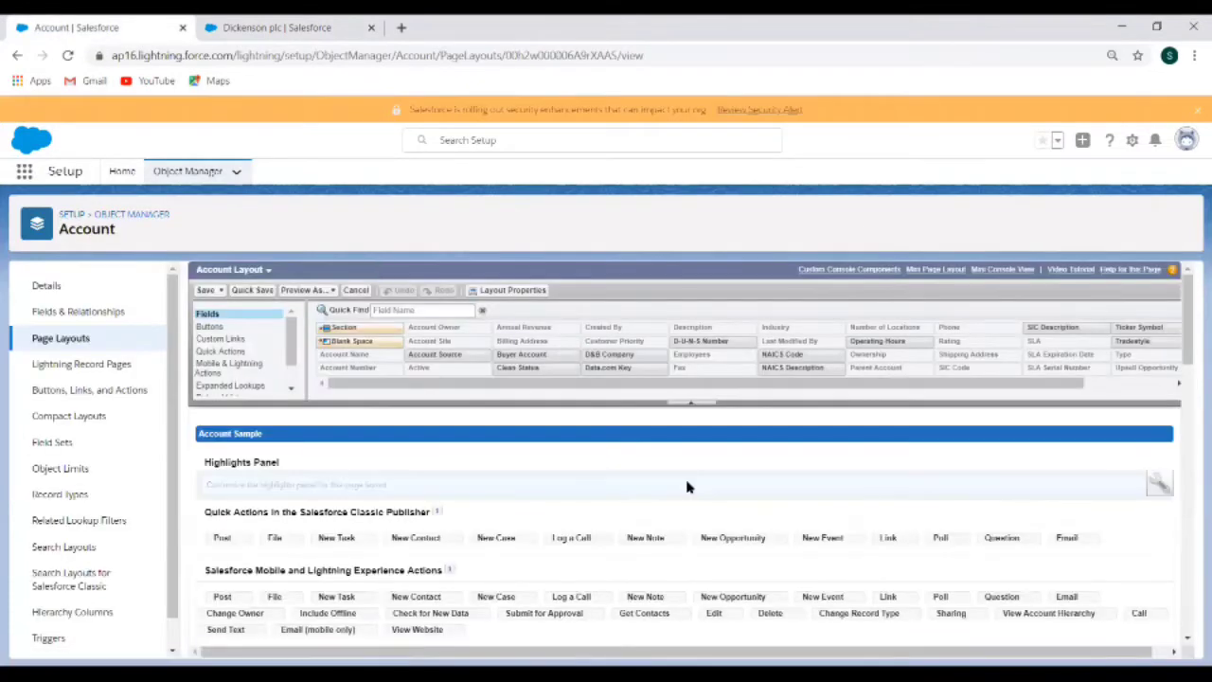
scroll(688, 487, down, 5)
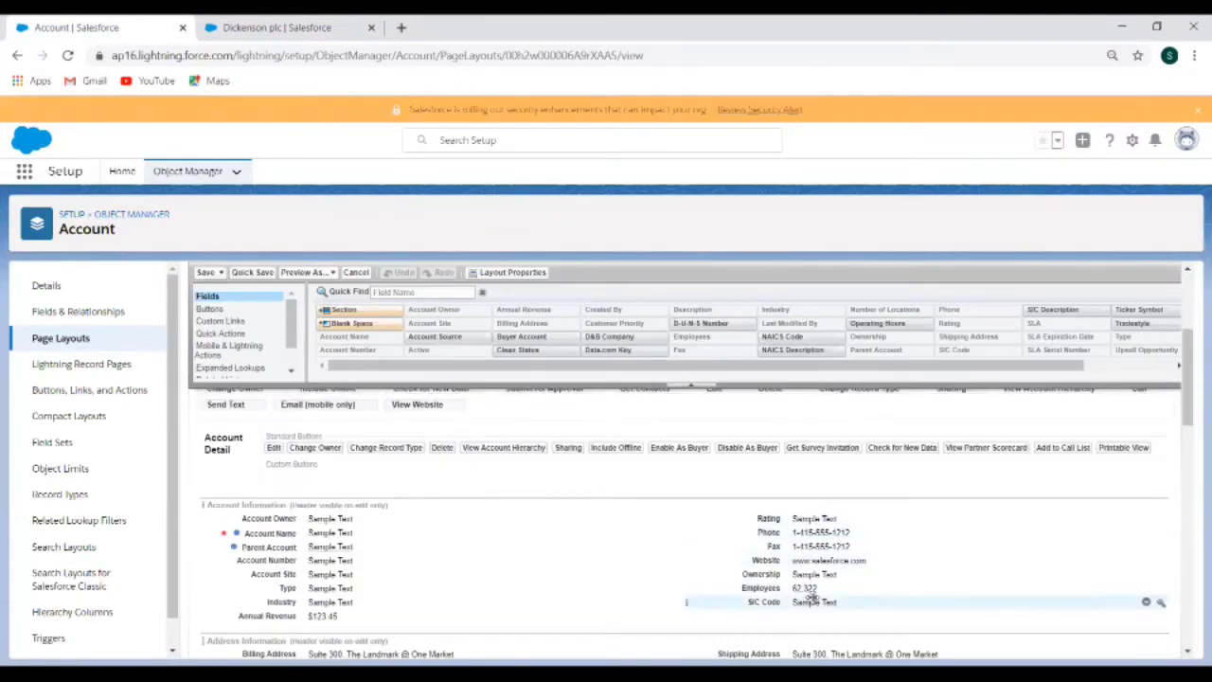
drag(812, 602, 822, 587)
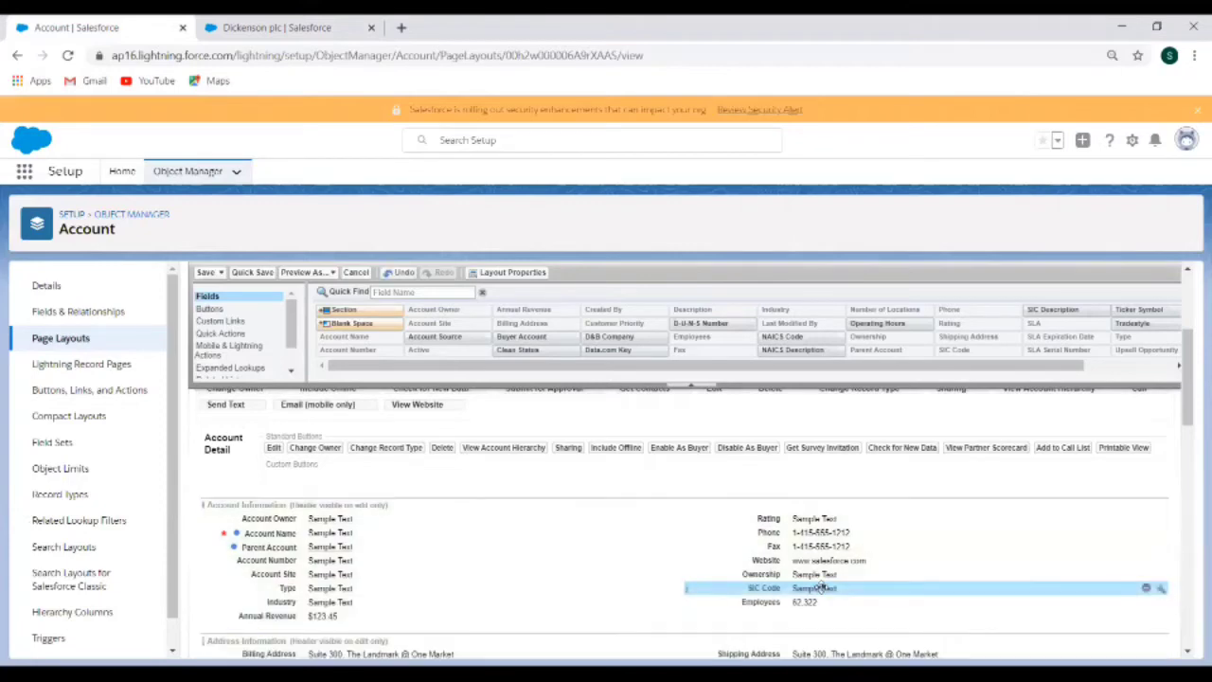
- Add the SIC Description field to the Account Information section between SIC Code and Employees
scroll(607, 544, up, 2)
scroll(606, 543, down, 4)
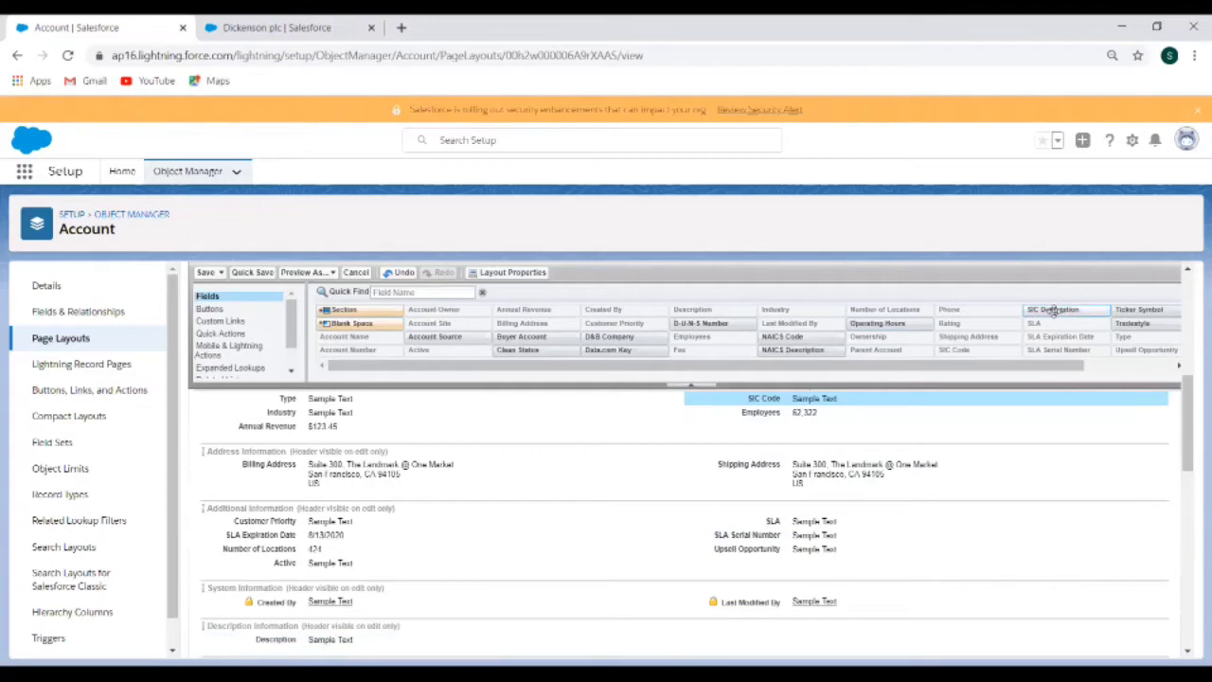
drag(1053, 309, 824, 460)
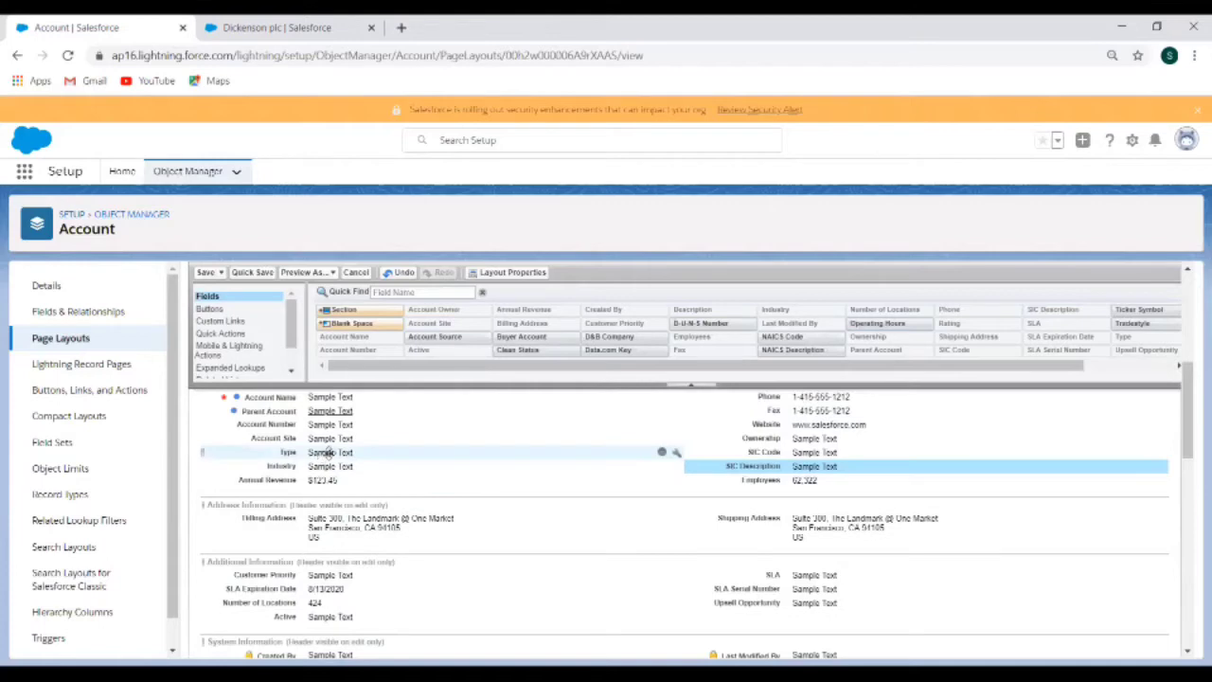
- Make the Type field required through its field properties on the Account Layout
click(329, 454)
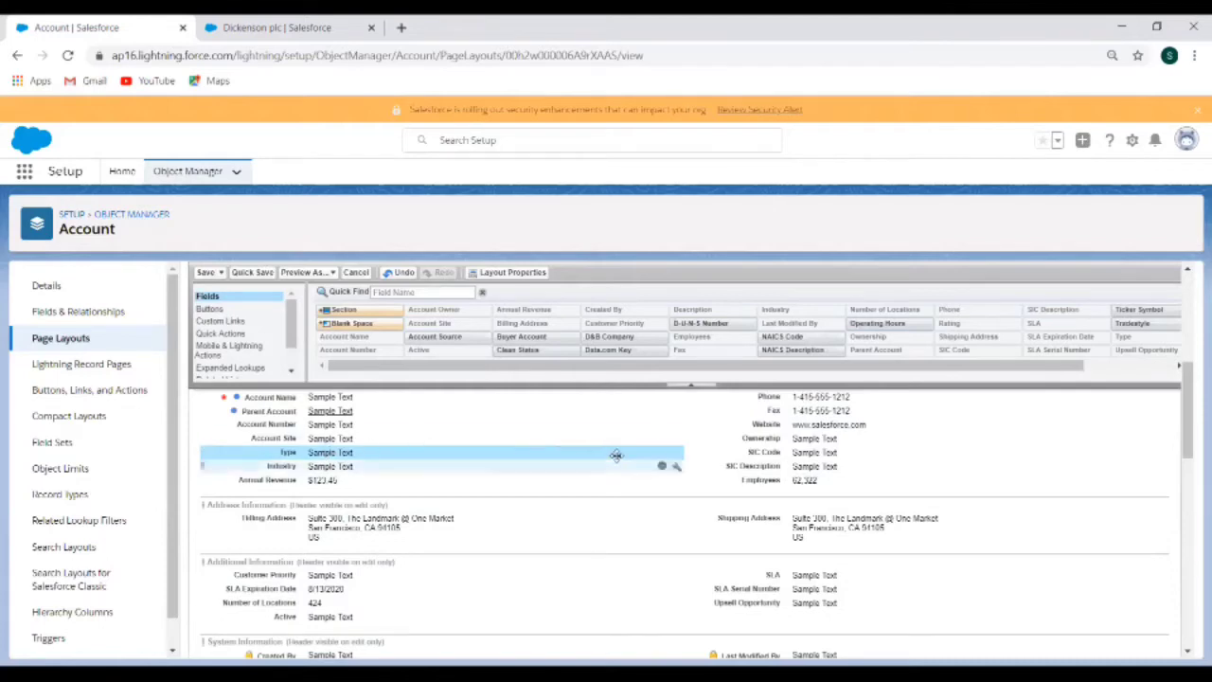
click(676, 456)
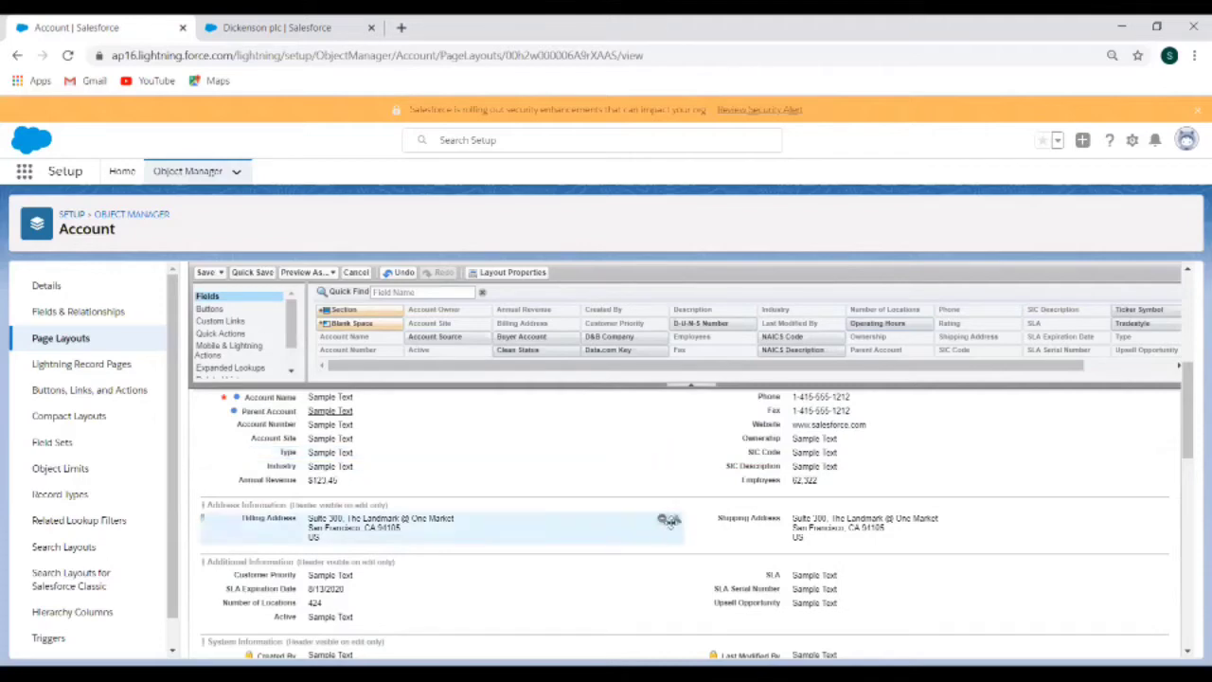
click(676, 455)
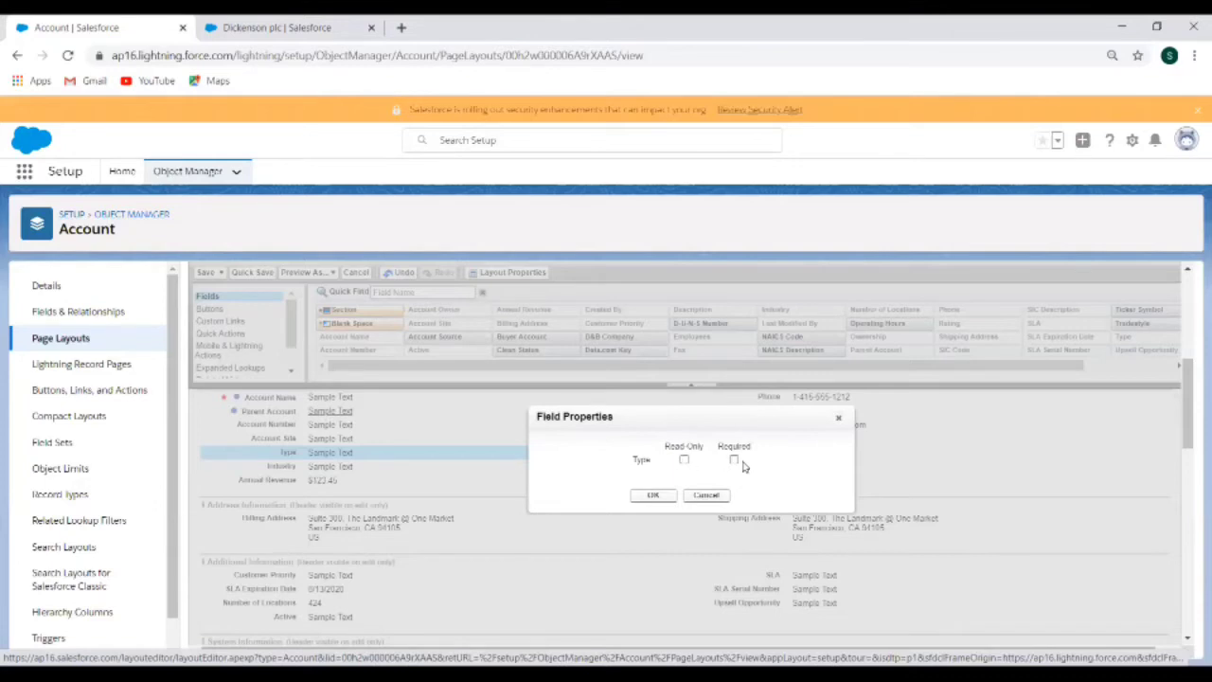
click(637, 499)
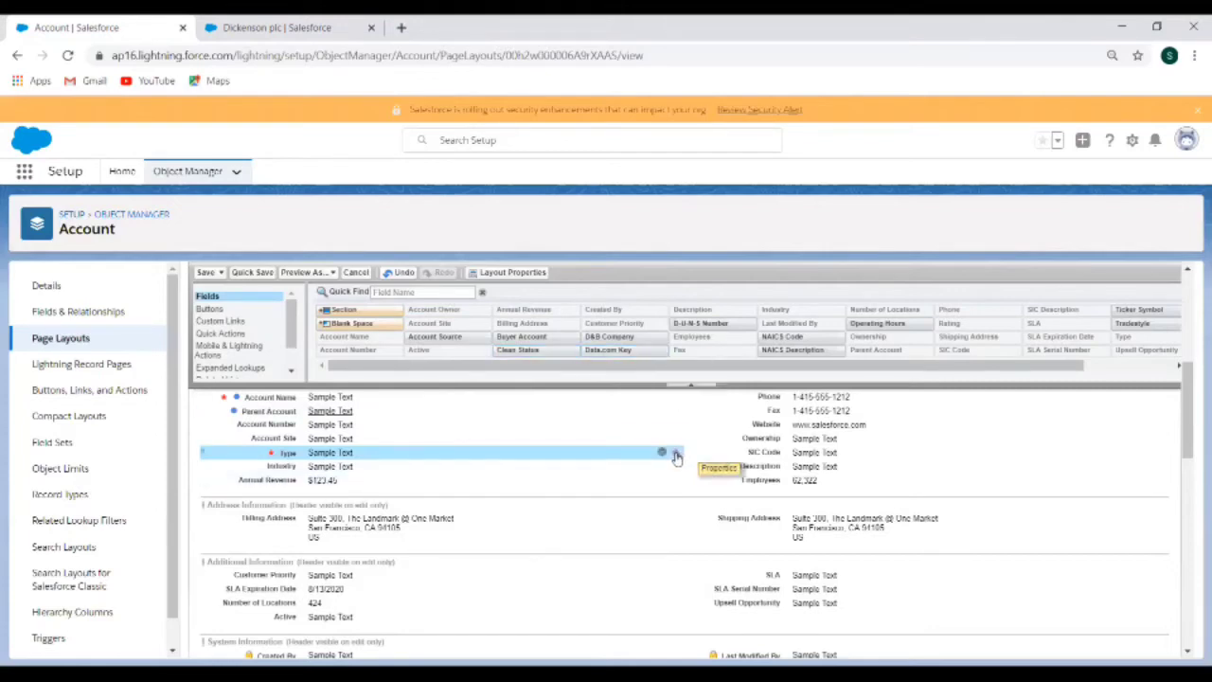
- Clear the Required setting in the Type field's properties
click(676, 456)
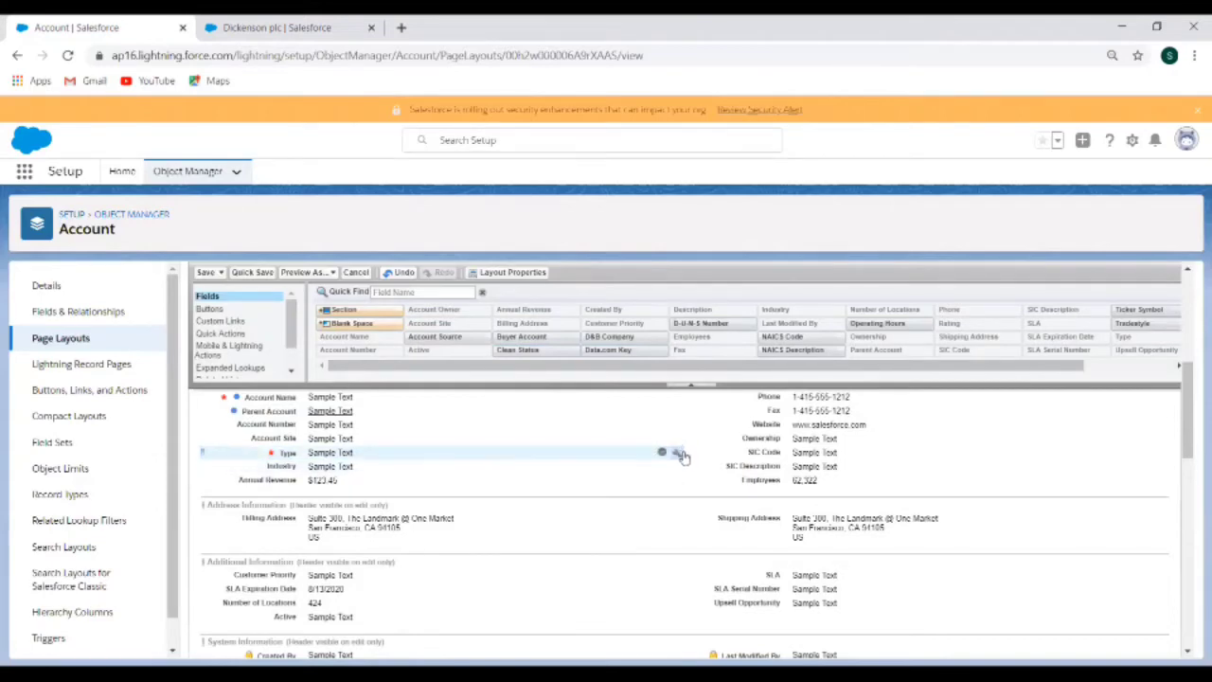
click(678, 454)
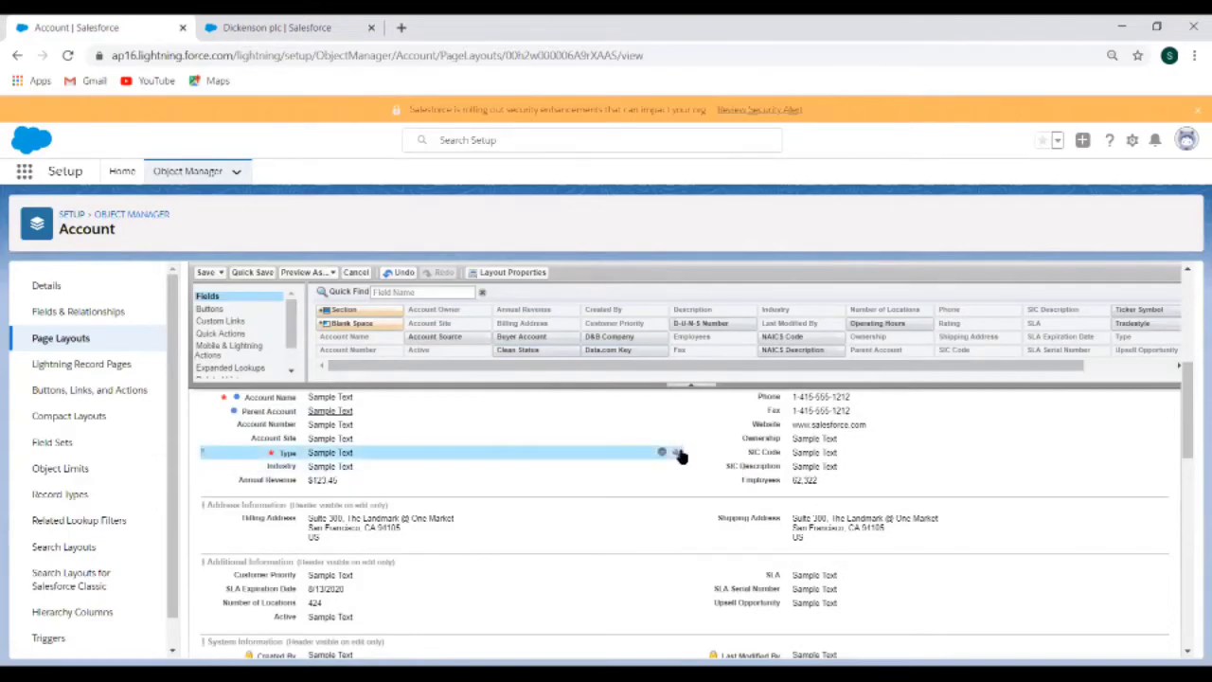
click(734, 460)
click(734, 460)
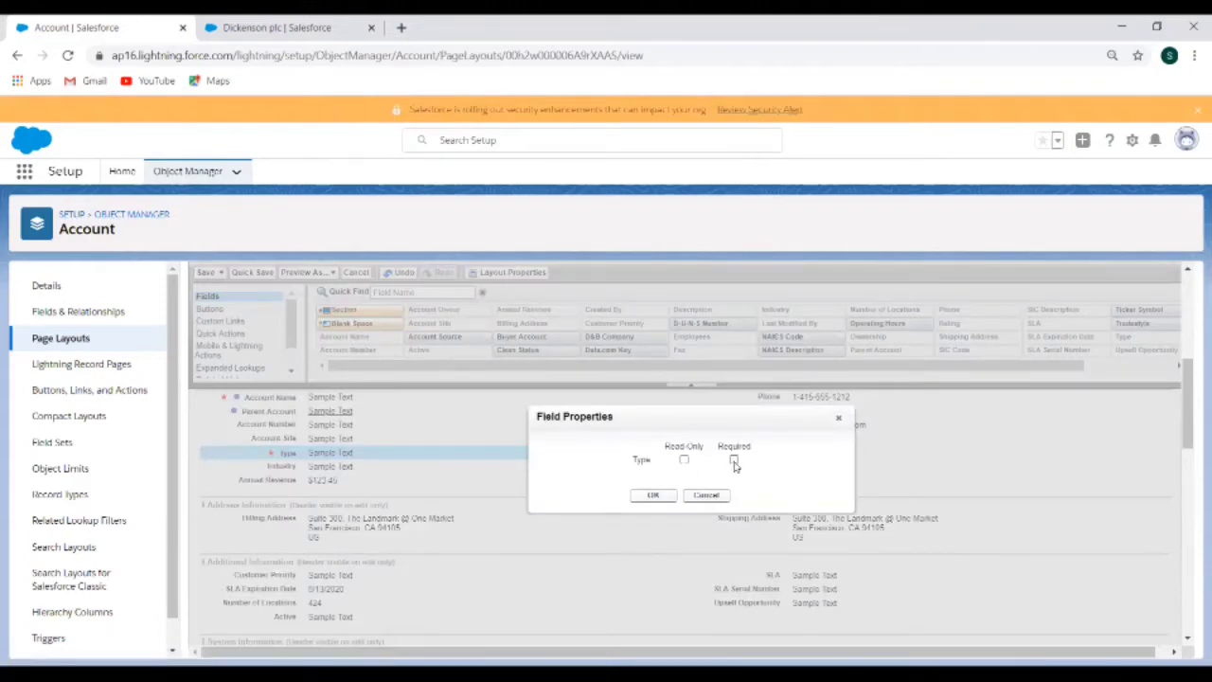
click(652, 496)
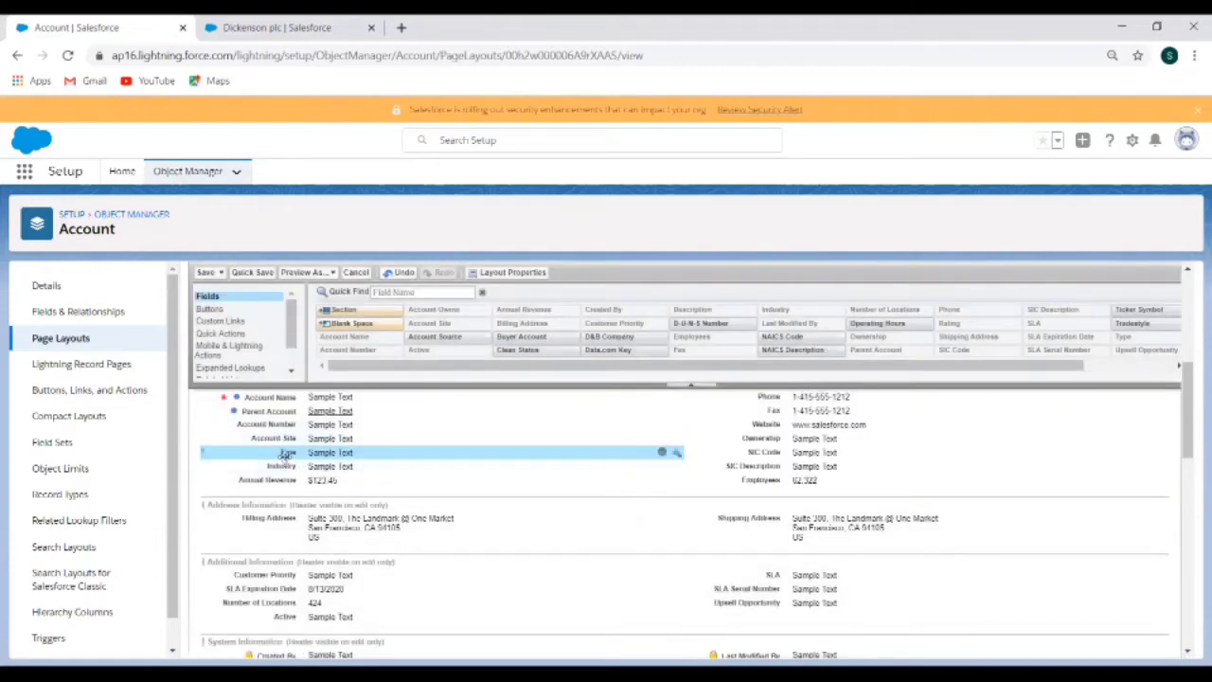
- Examine the buttons available for the Account Layout and the full set of actions on the Dickenson plc record
scroll(432, 476, down, 1)
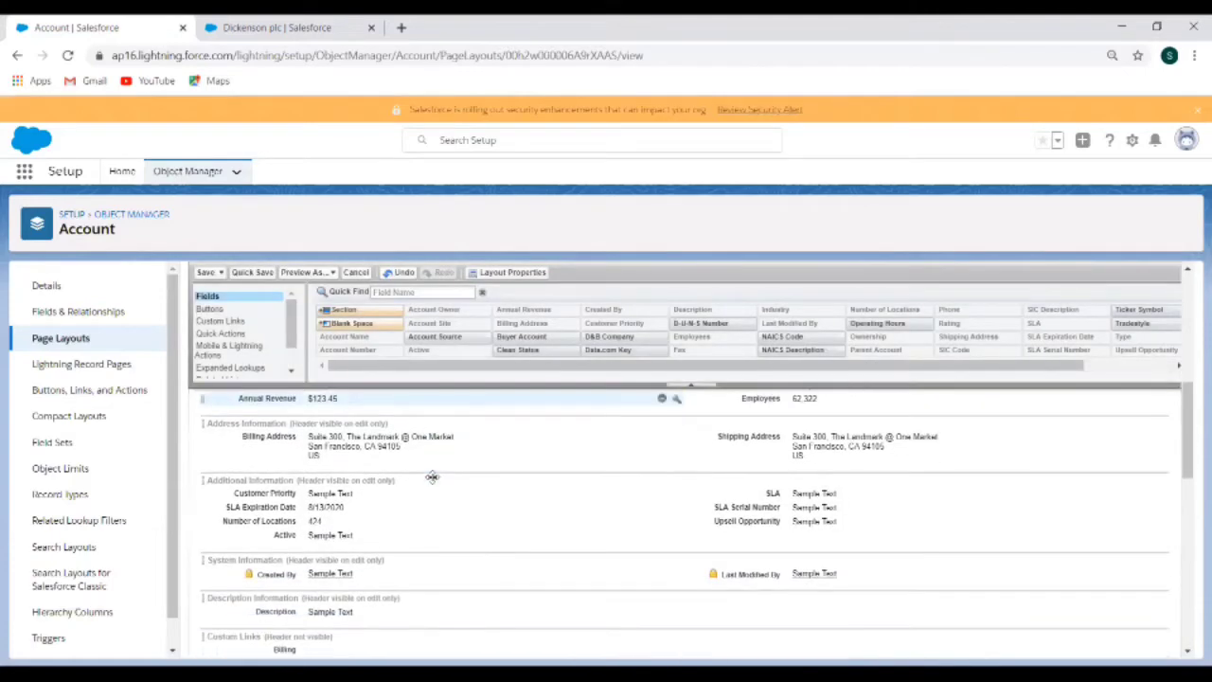
scroll(241, 350, down, 1)
scroll(241, 350, up, 1)
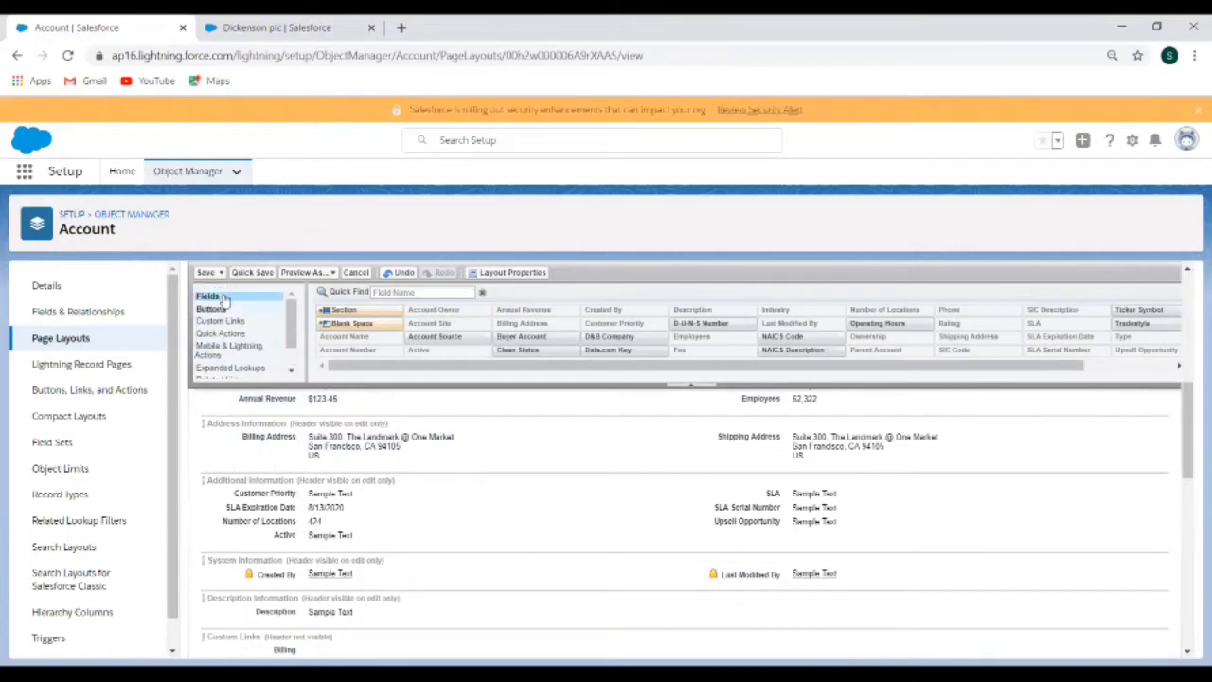
click(212, 309)
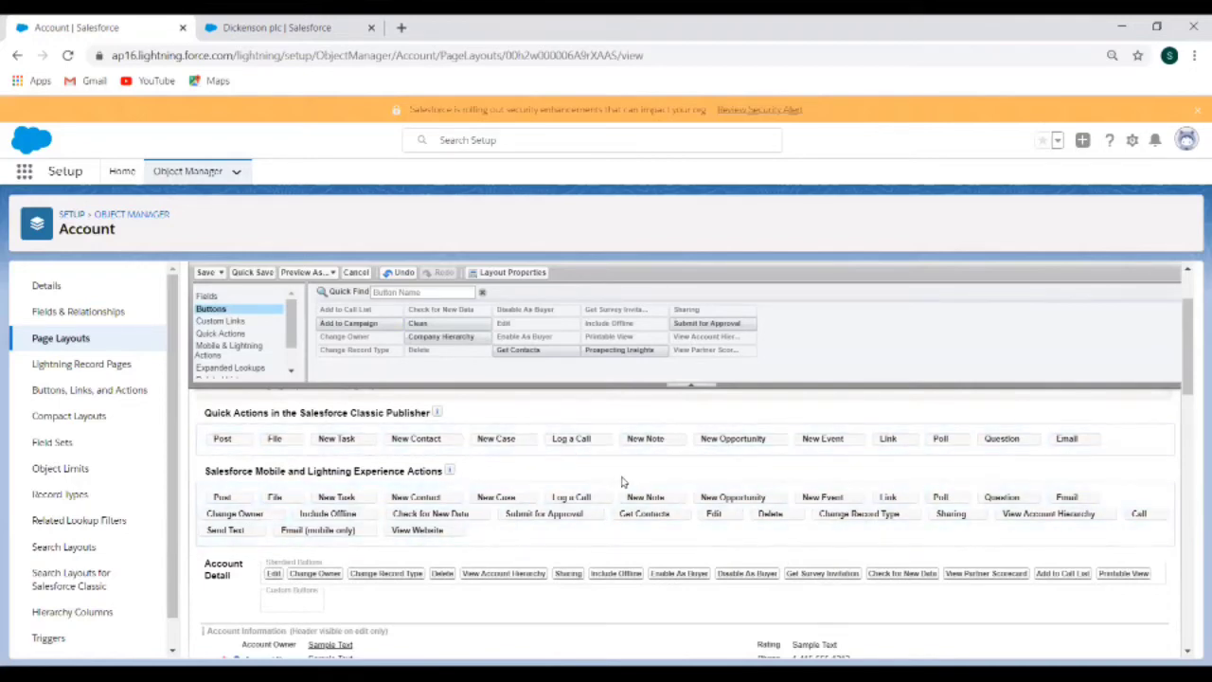
click(293, 26)
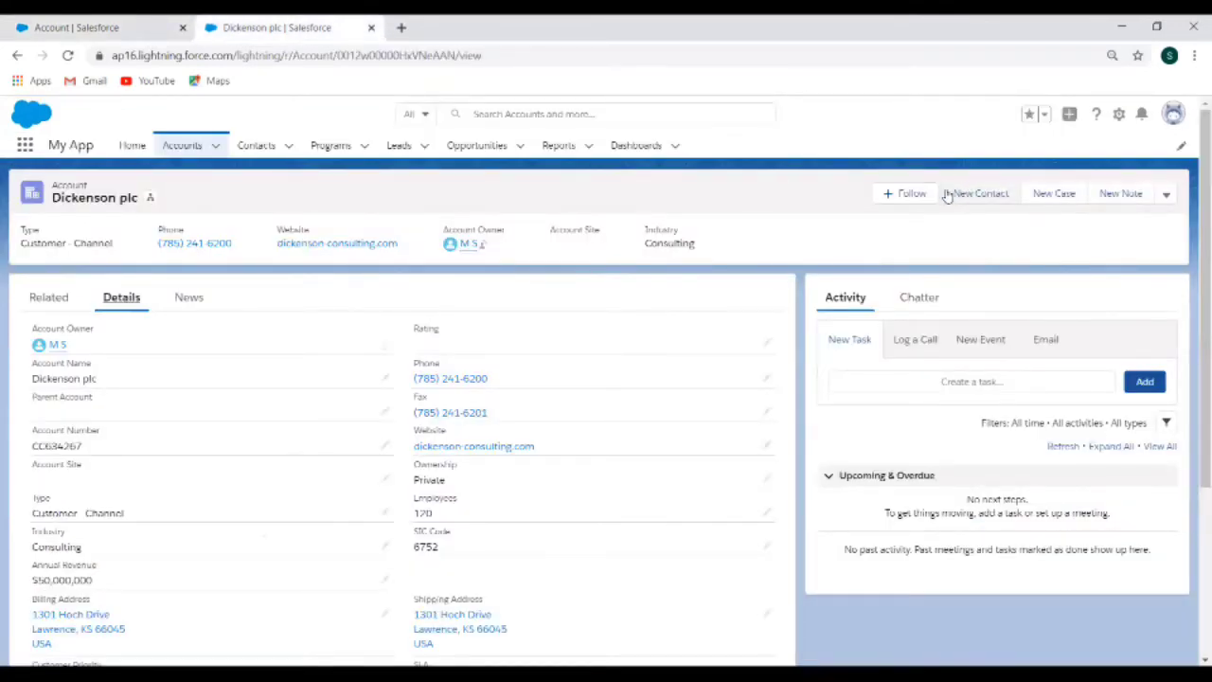
click(1166, 193)
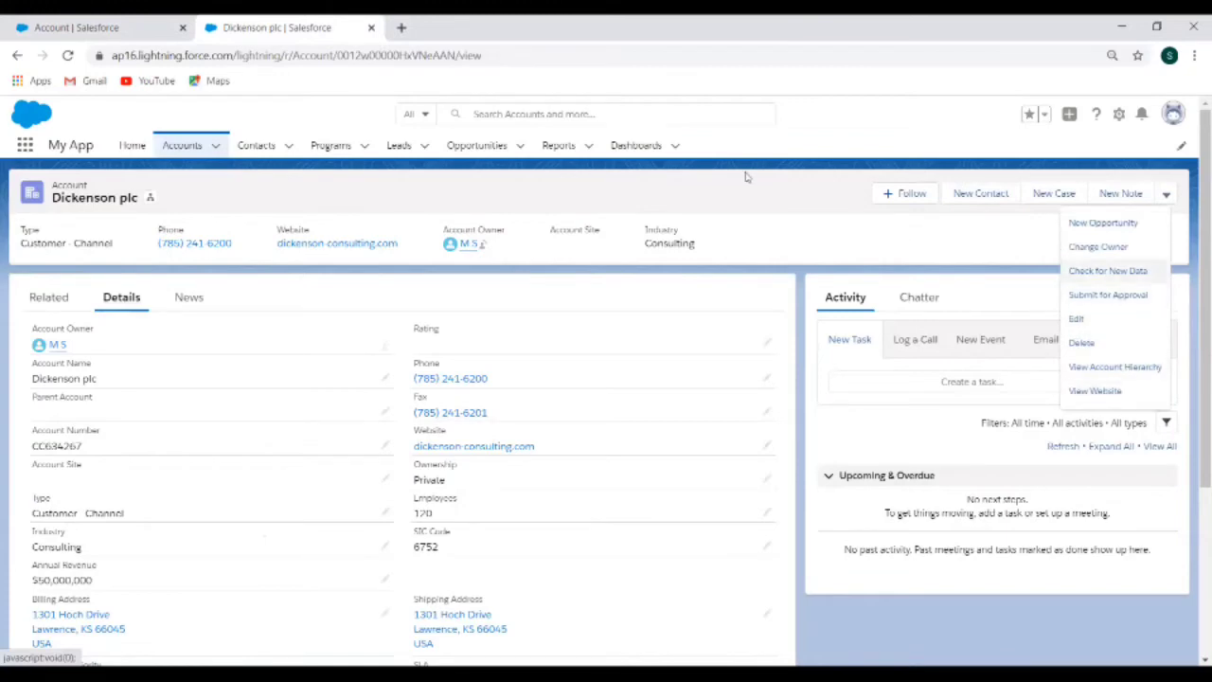
- Remove the New Contact action from the Salesforce Mobile and Lightning Experience Actions of the Account Layout
click(119, 27)
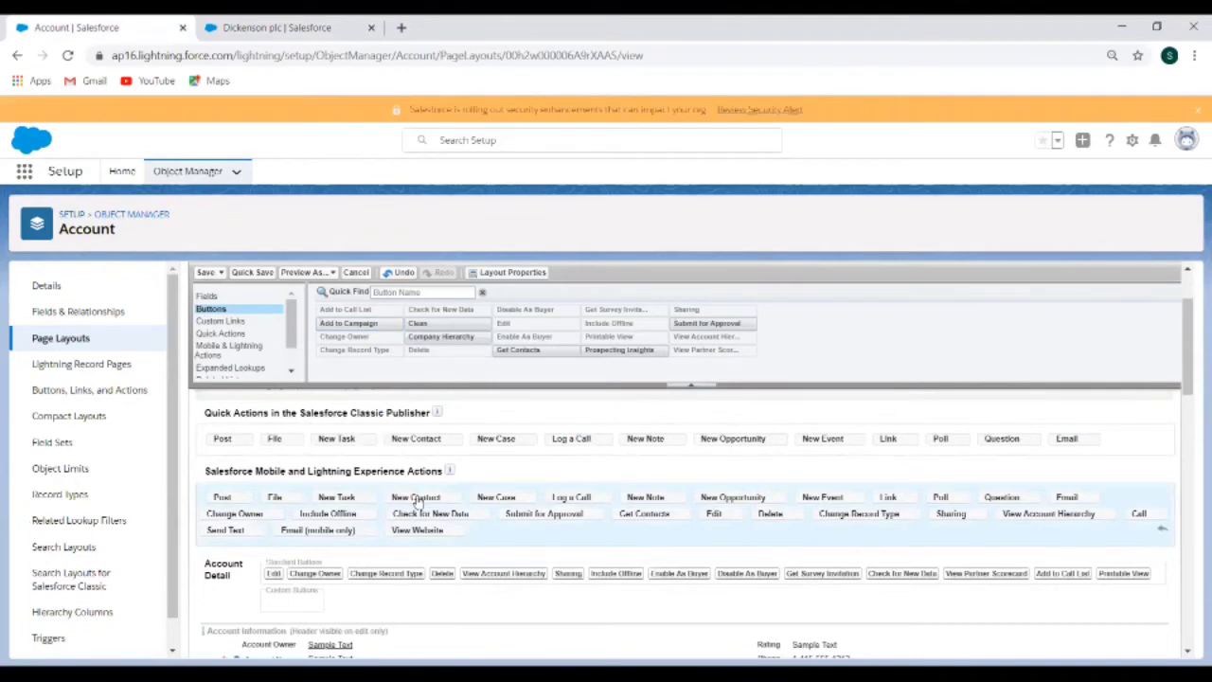
drag(417, 501, 558, 352)
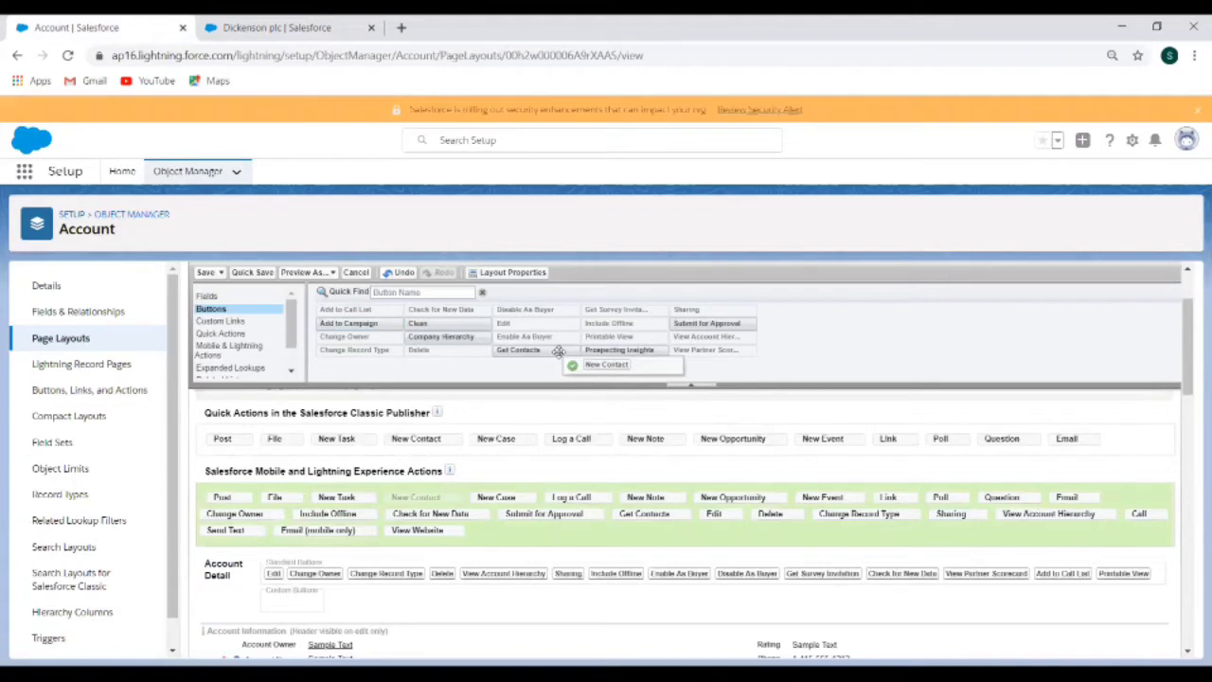
drag(559, 351, 812, 307)
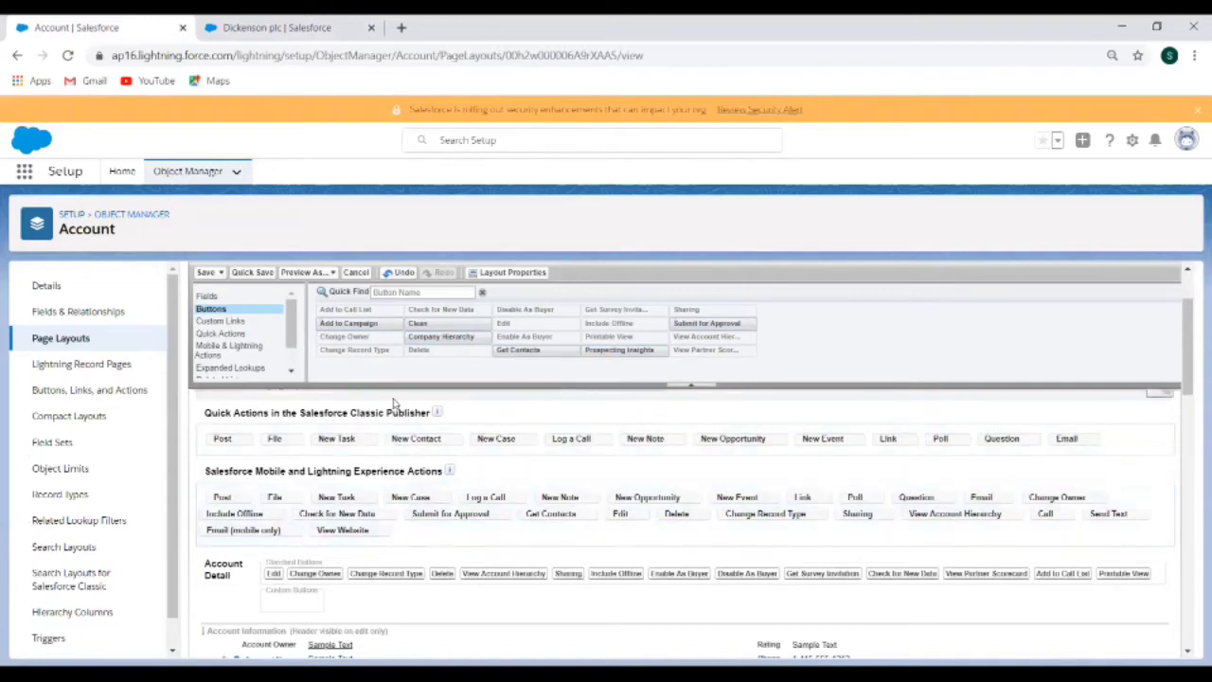
- Add the Program: Program Name field to the columns of the AccountPrograms related list on the Account Layout
scroll(249, 336, up, 2)
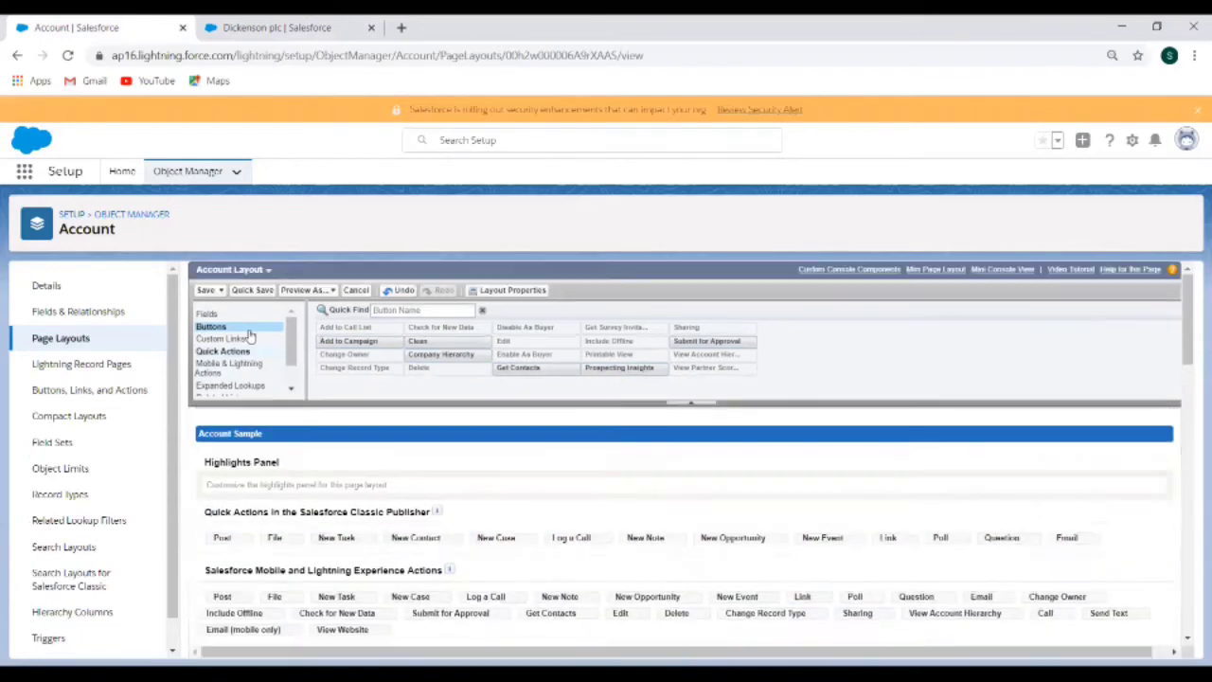
scroll(285, 350, down, 2)
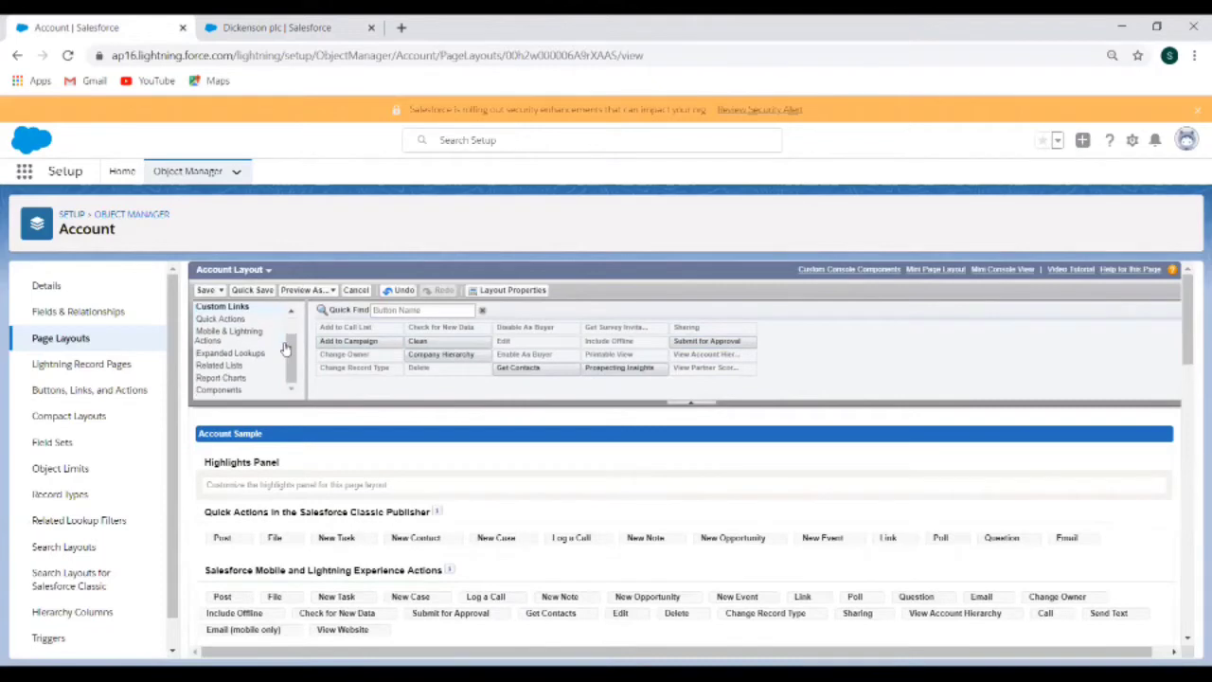
click(236, 368)
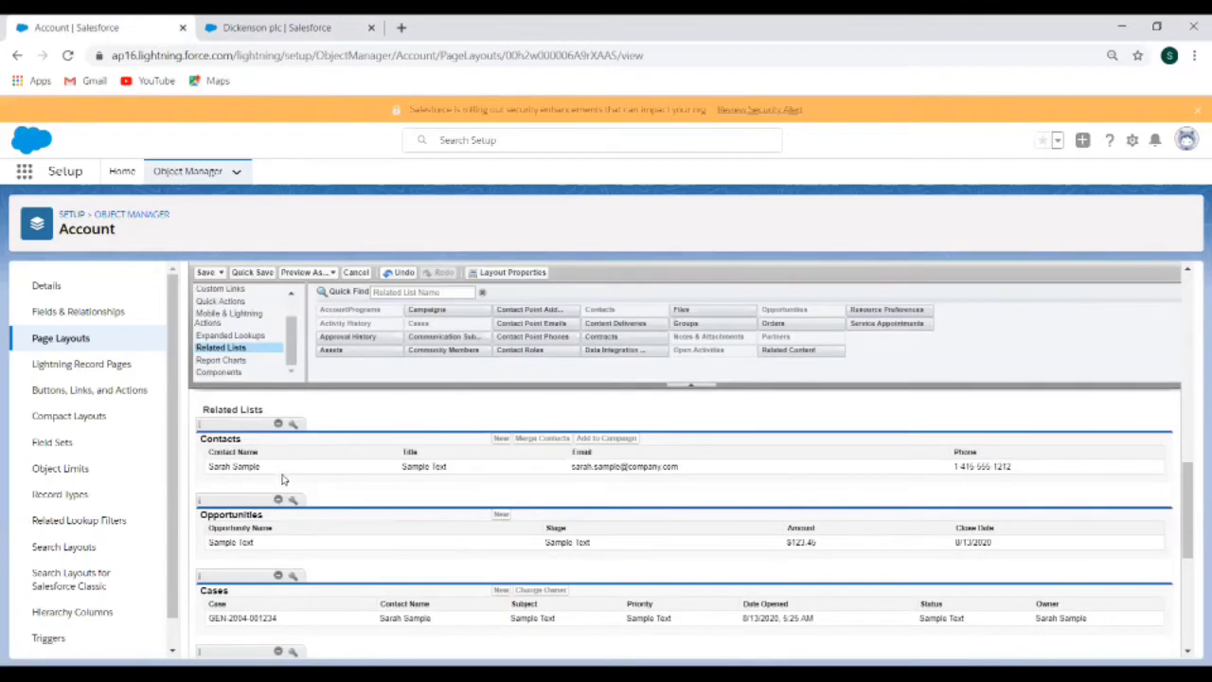
scroll(281, 479, down, 1)
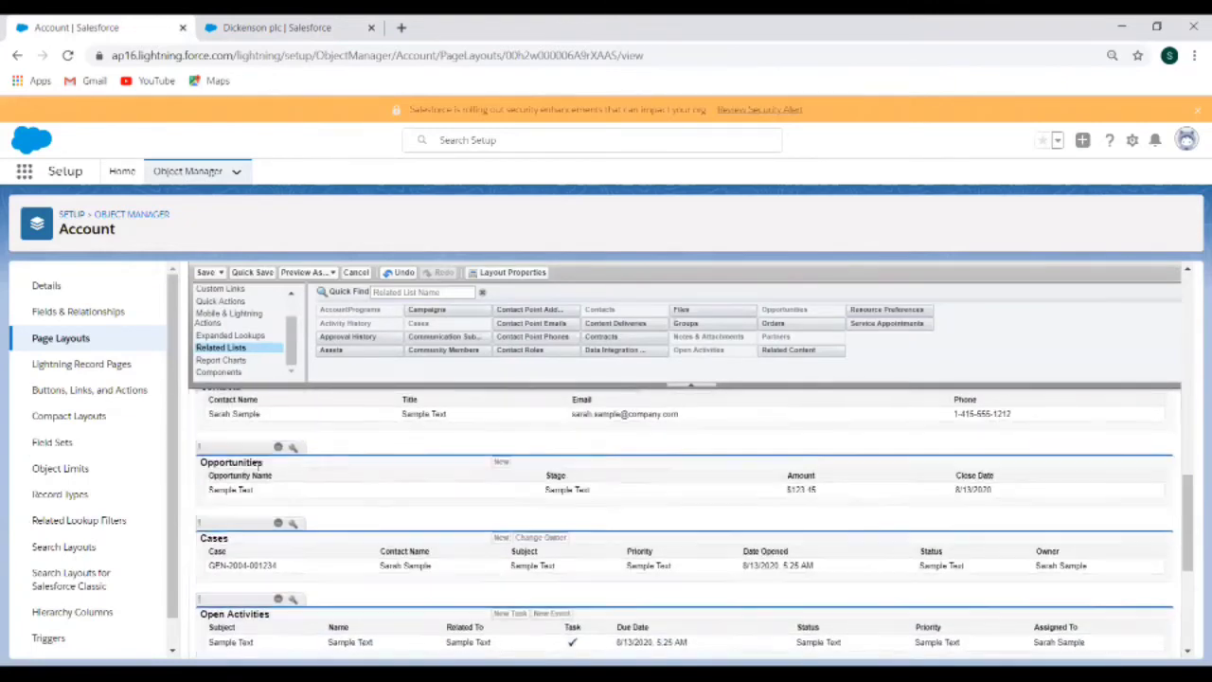
scroll(257, 465, down, 4)
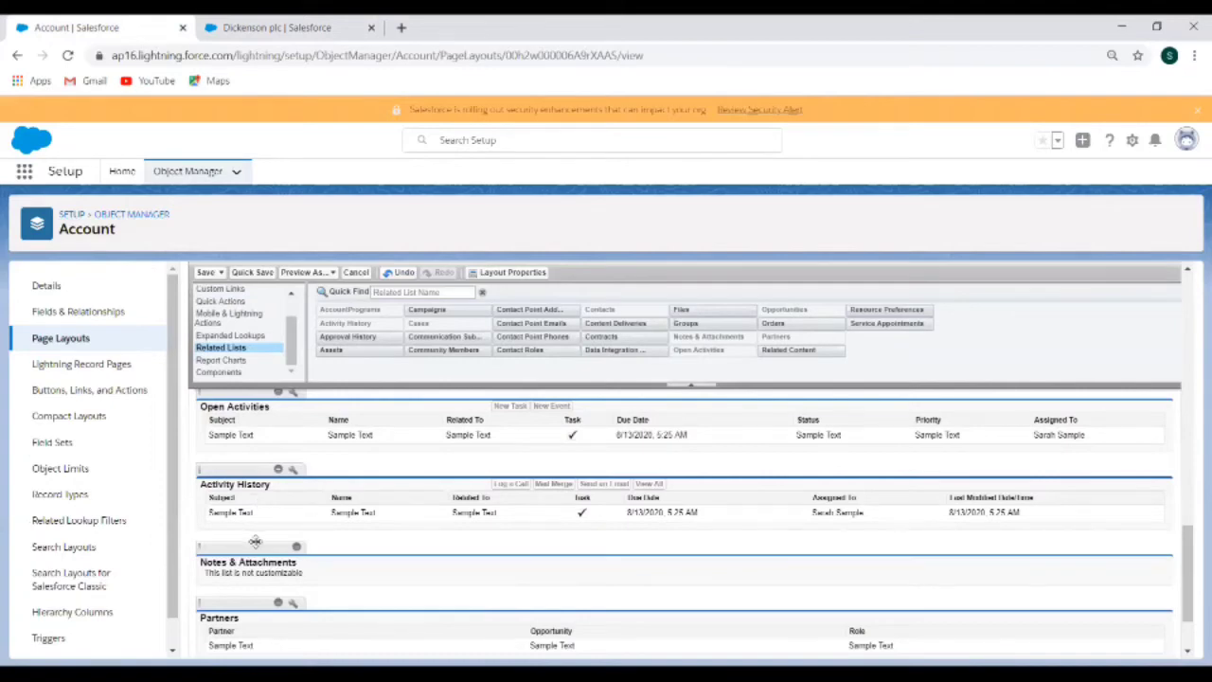
scroll(256, 542, down, 2)
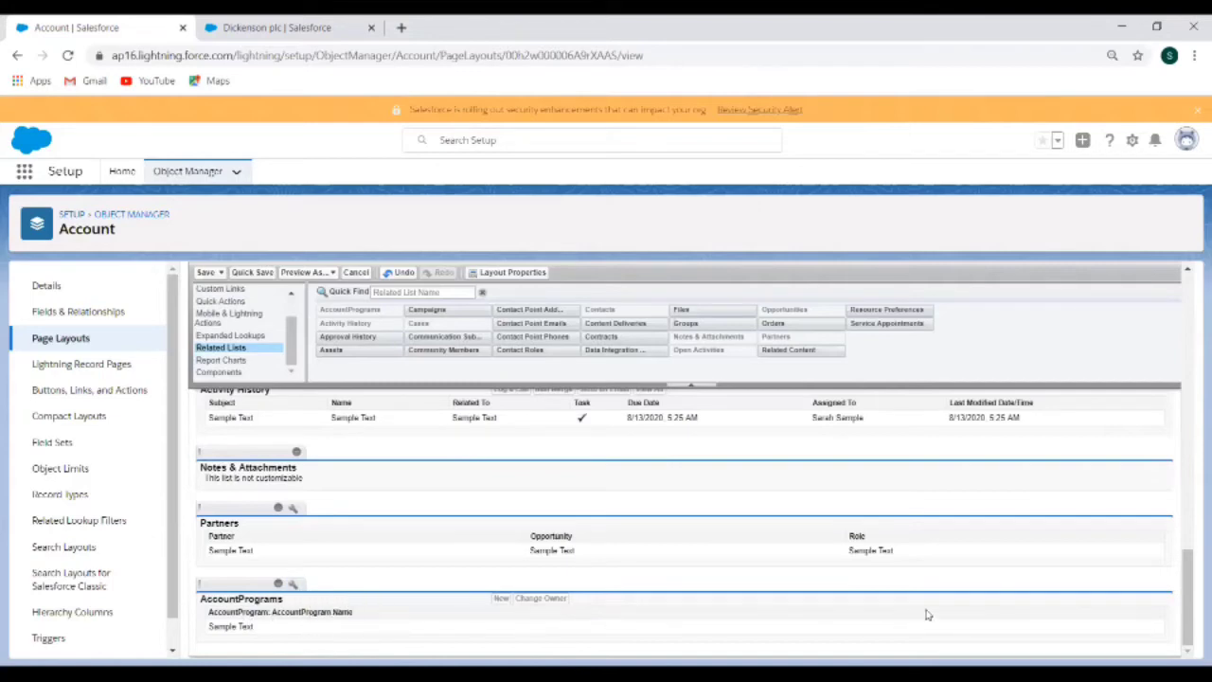
click(293, 585)
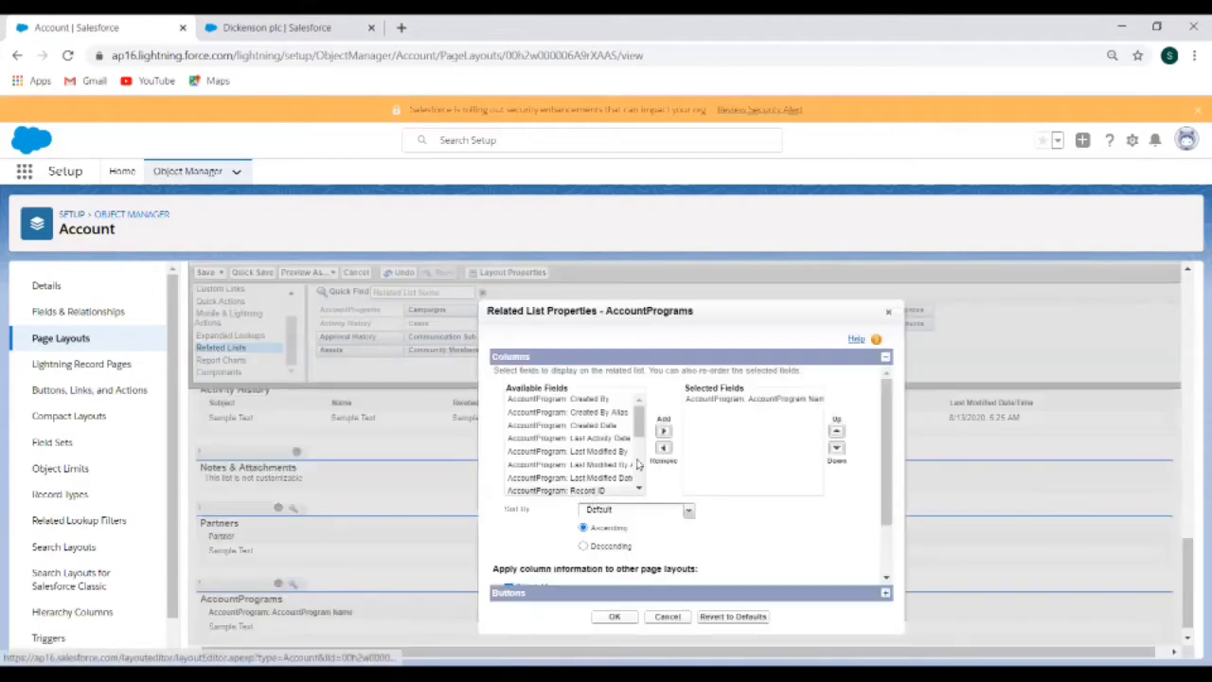
scroll(577, 451, down, 10)
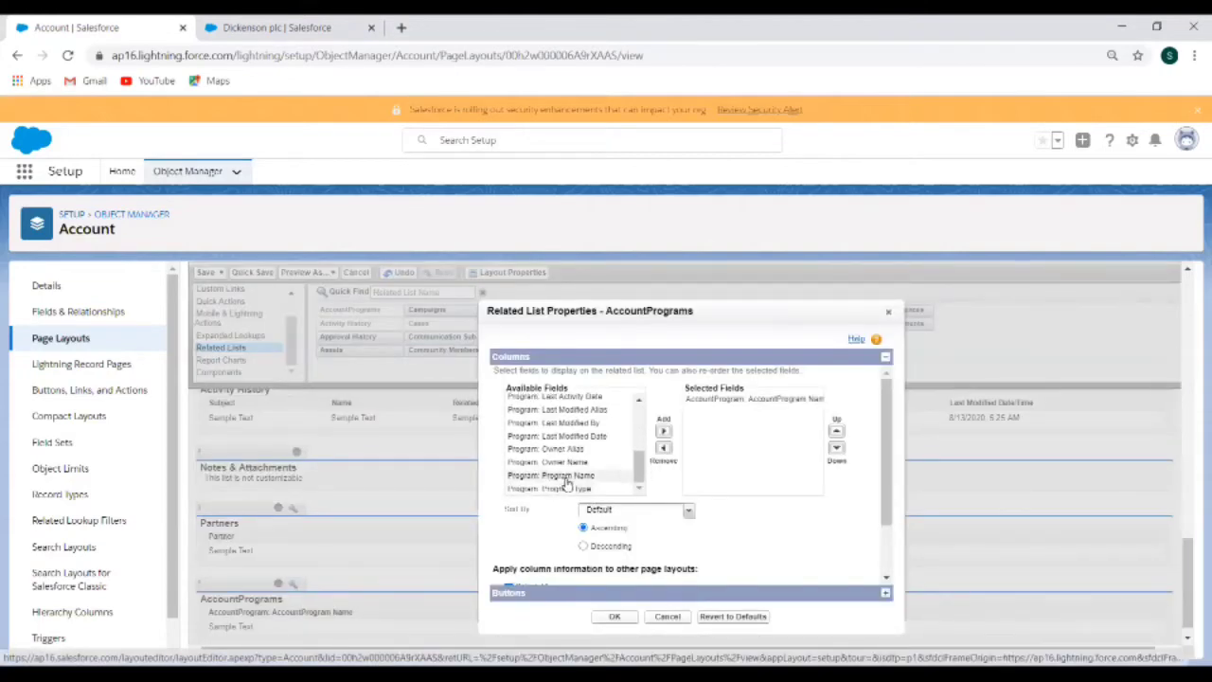
click(565, 476)
click(663, 431)
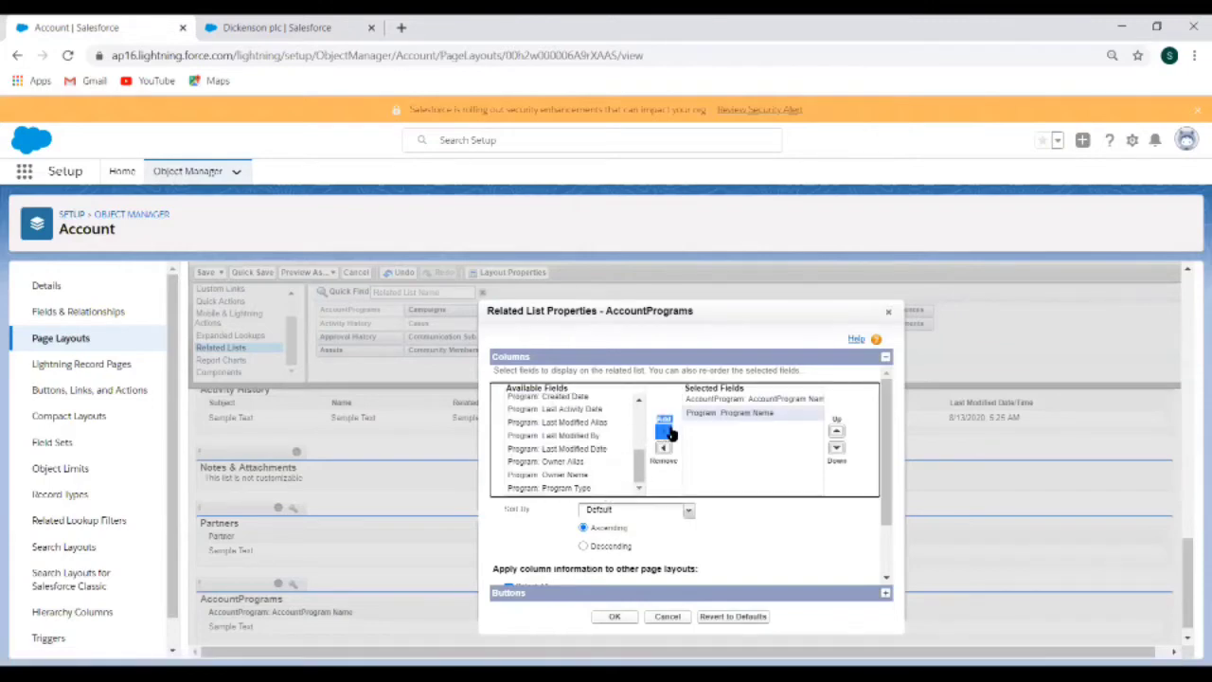
- Add Program: Program Type to the AccountPrograms related list columns and accept the related list properties
click(569, 488)
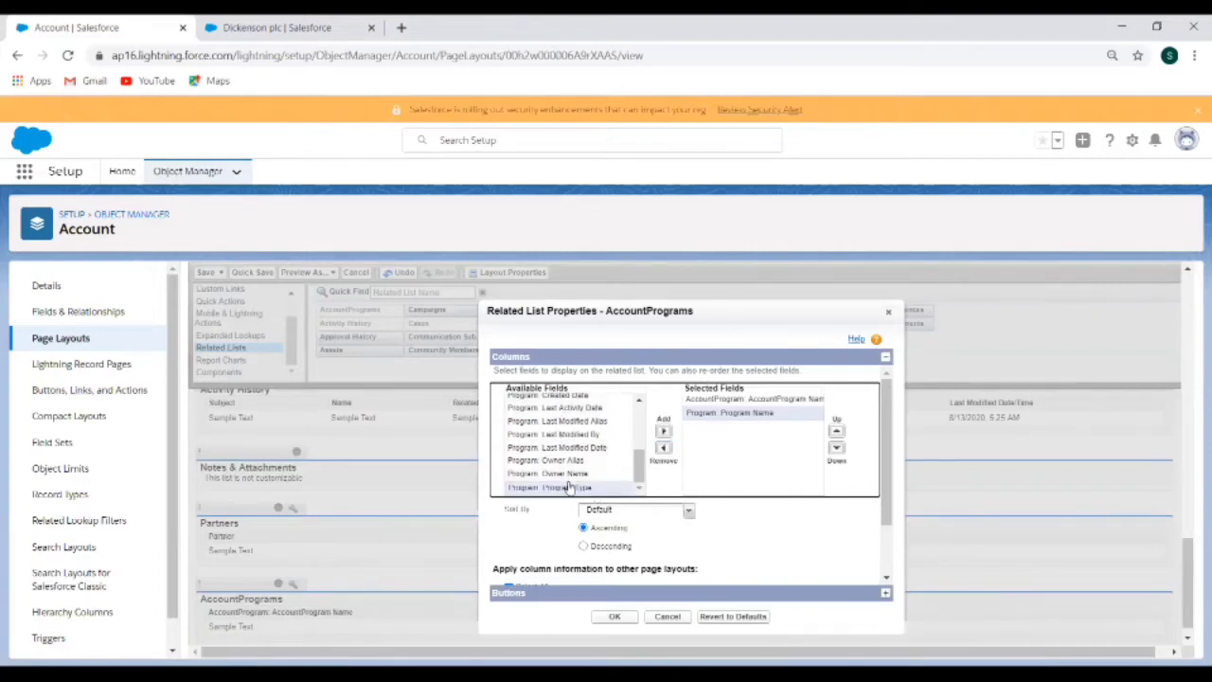
click(664, 433)
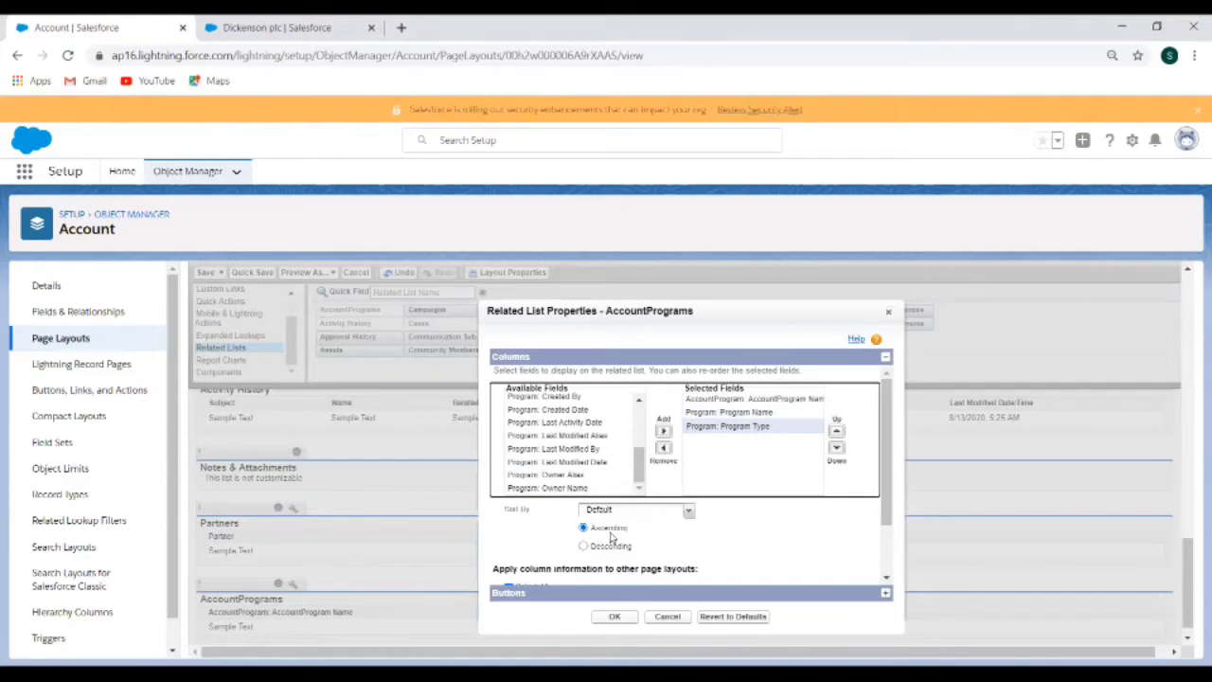
scroll(610, 537, down, 3)
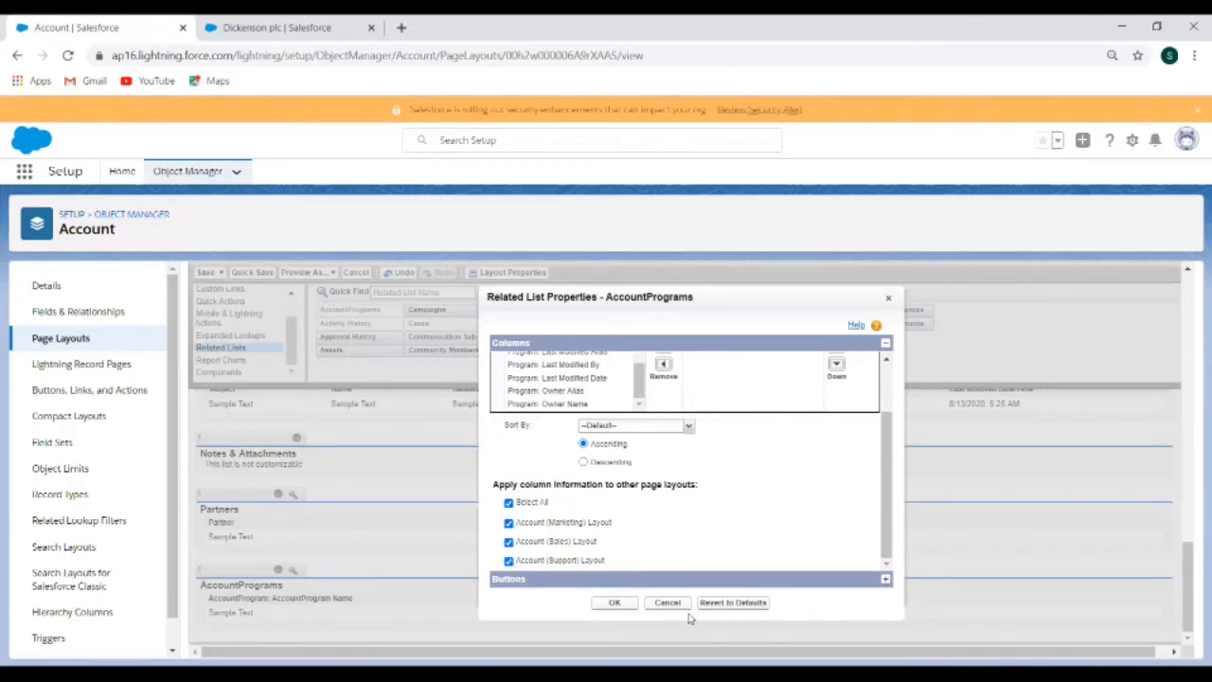
click(615, 603)
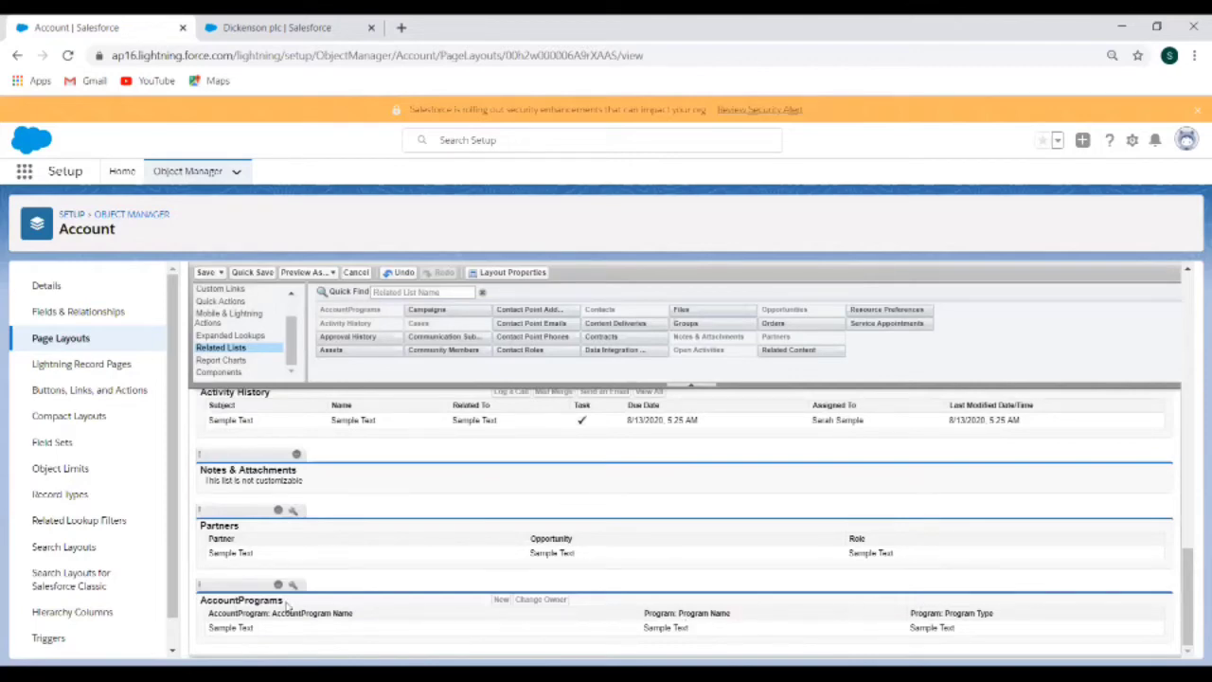
- Save the Account Layout and open the Dickenson plc account record to check it
scroll(320, 578, up, 15)
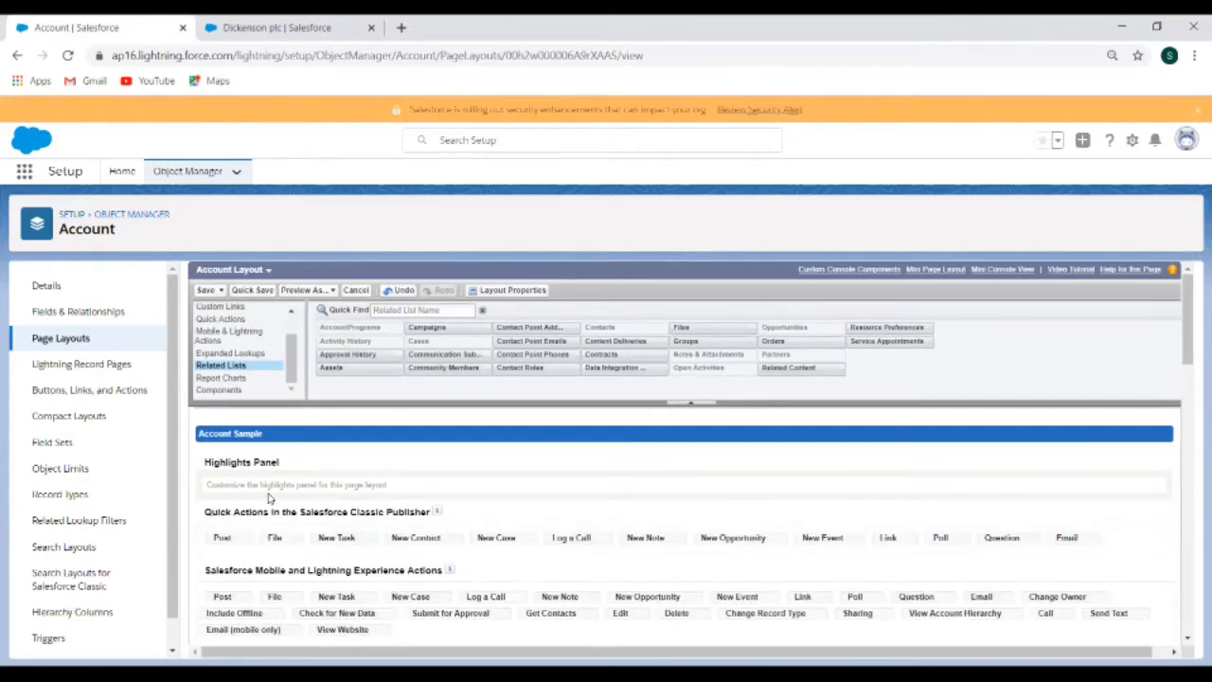
scroll(508, 498, down, 5)
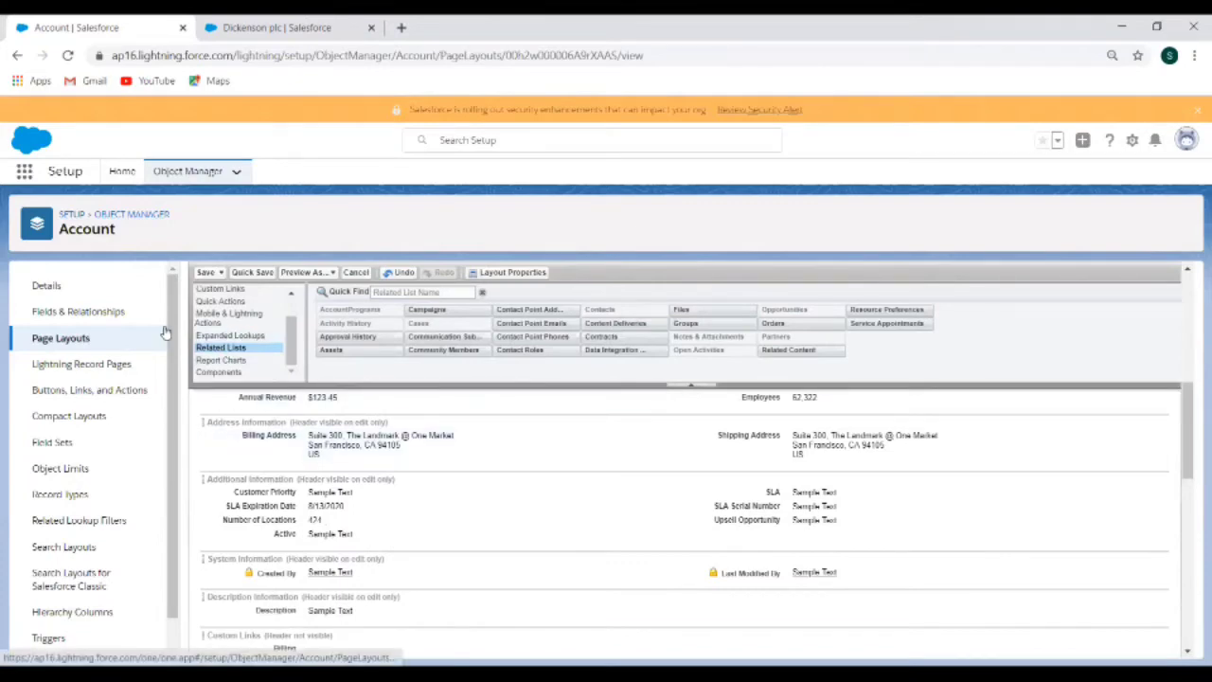
click(207, 273)
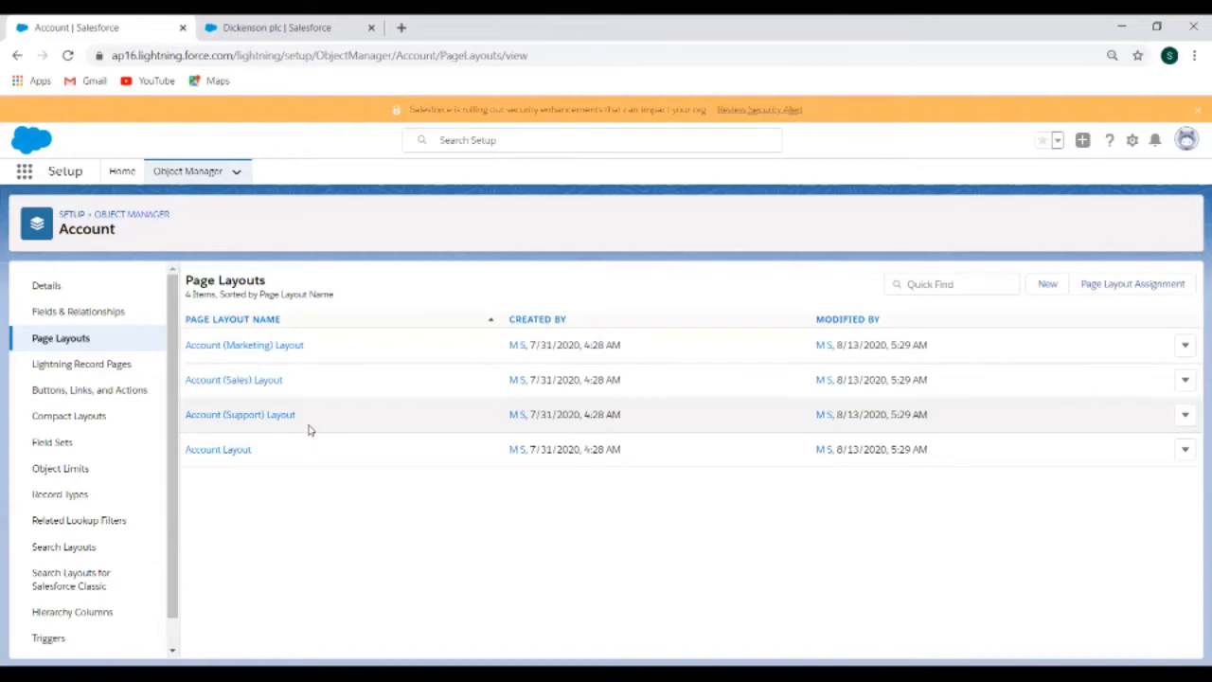
click(322, 38)
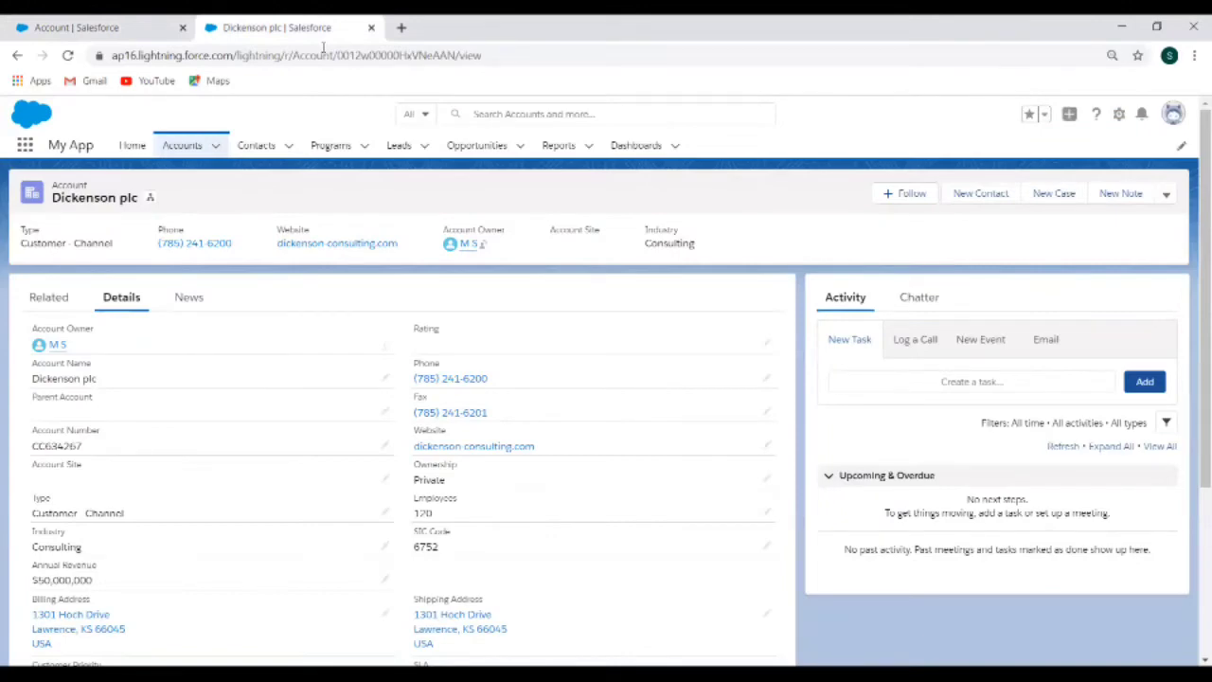
- Start a new custom field on the Account object with the Picklist data type
click(123, 33)
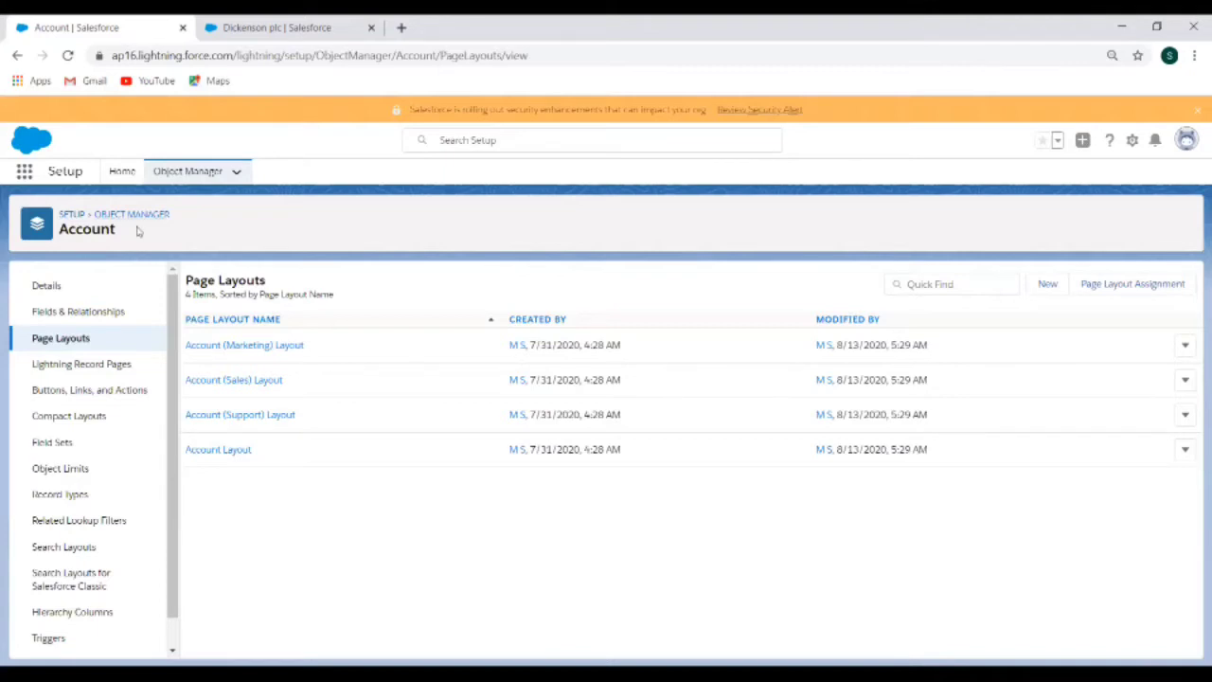
click(100, 321)
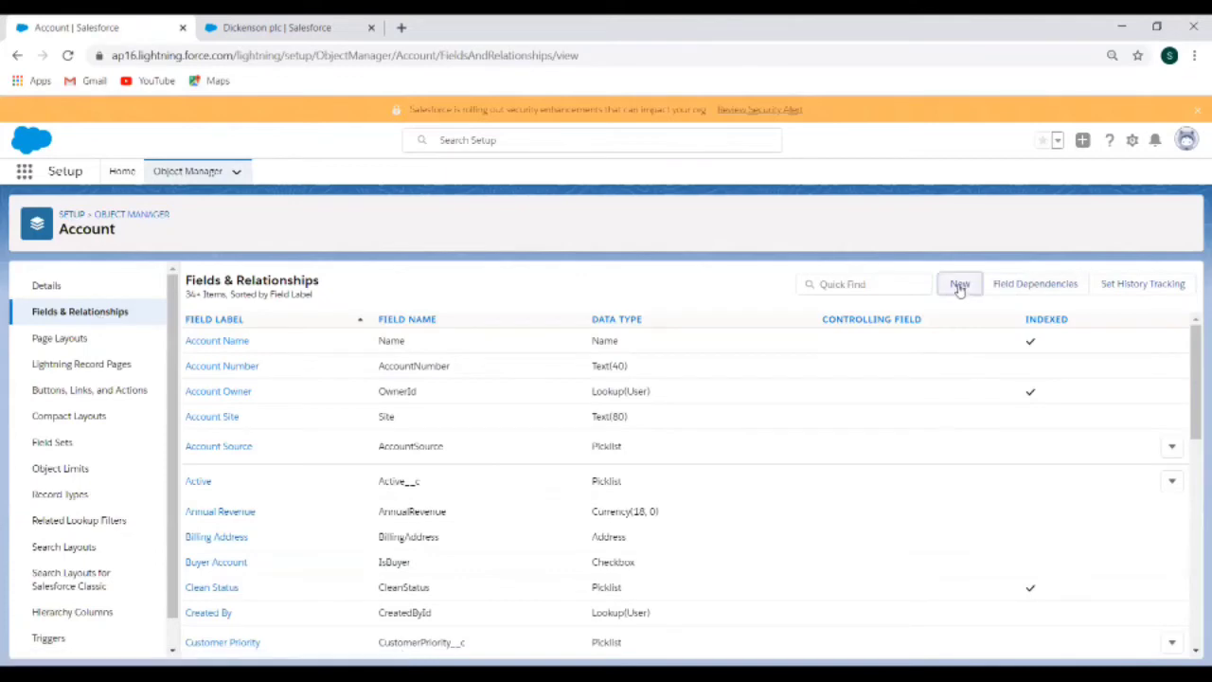
click(960, 286)
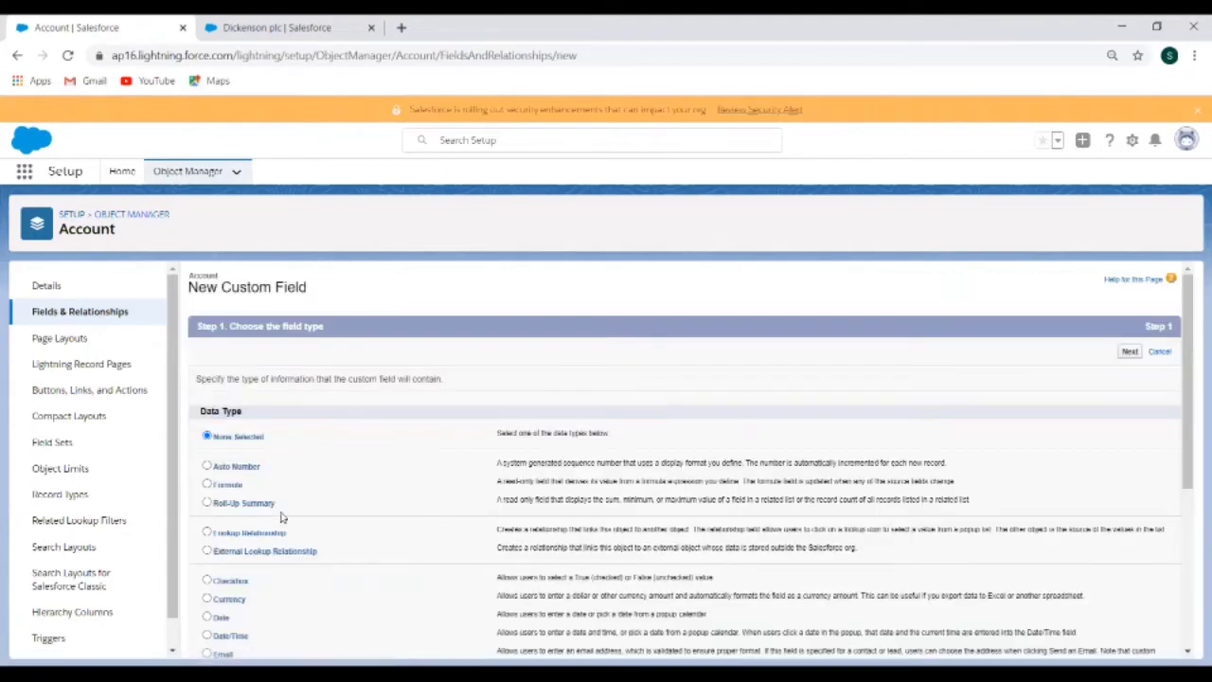
scroll(303, 534, down, 5)
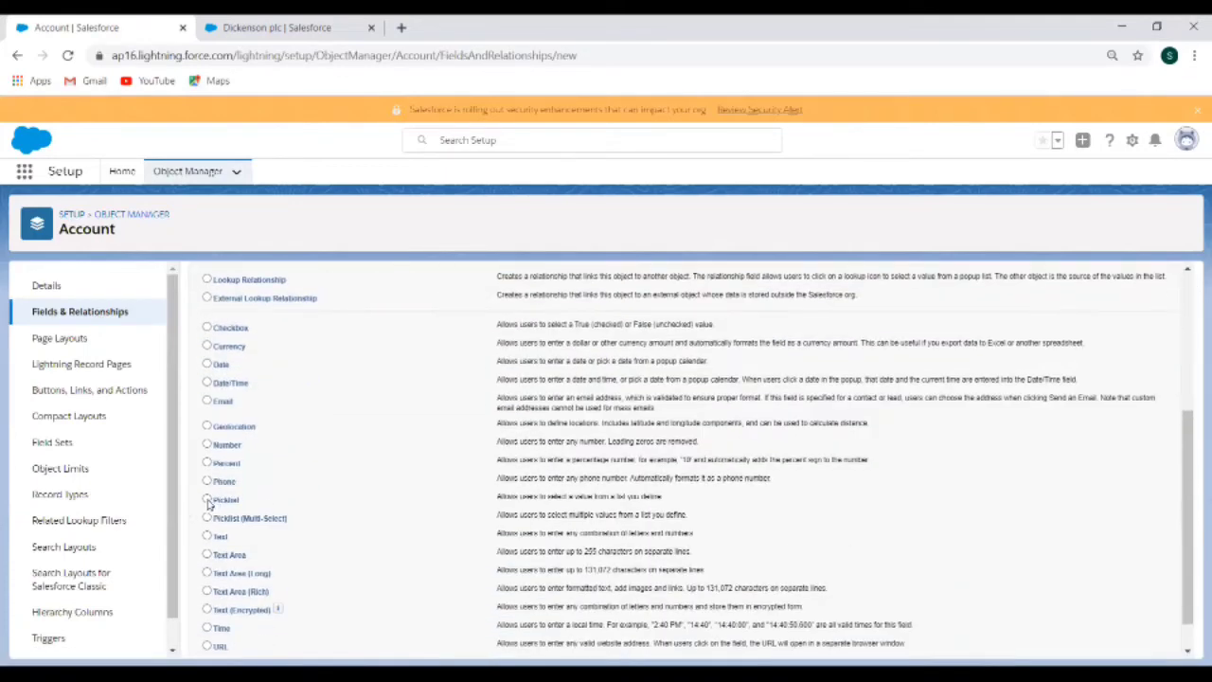
click(207, 502)
scroll(717, 522, down, 1)
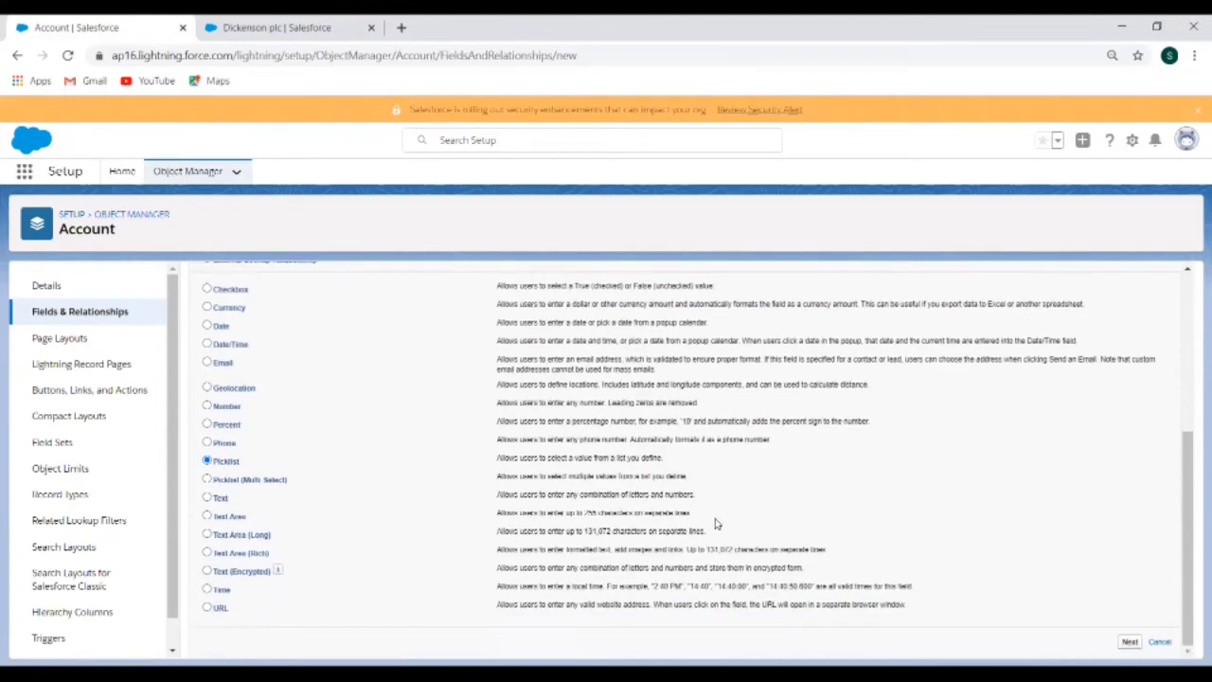
click(1128, 642)
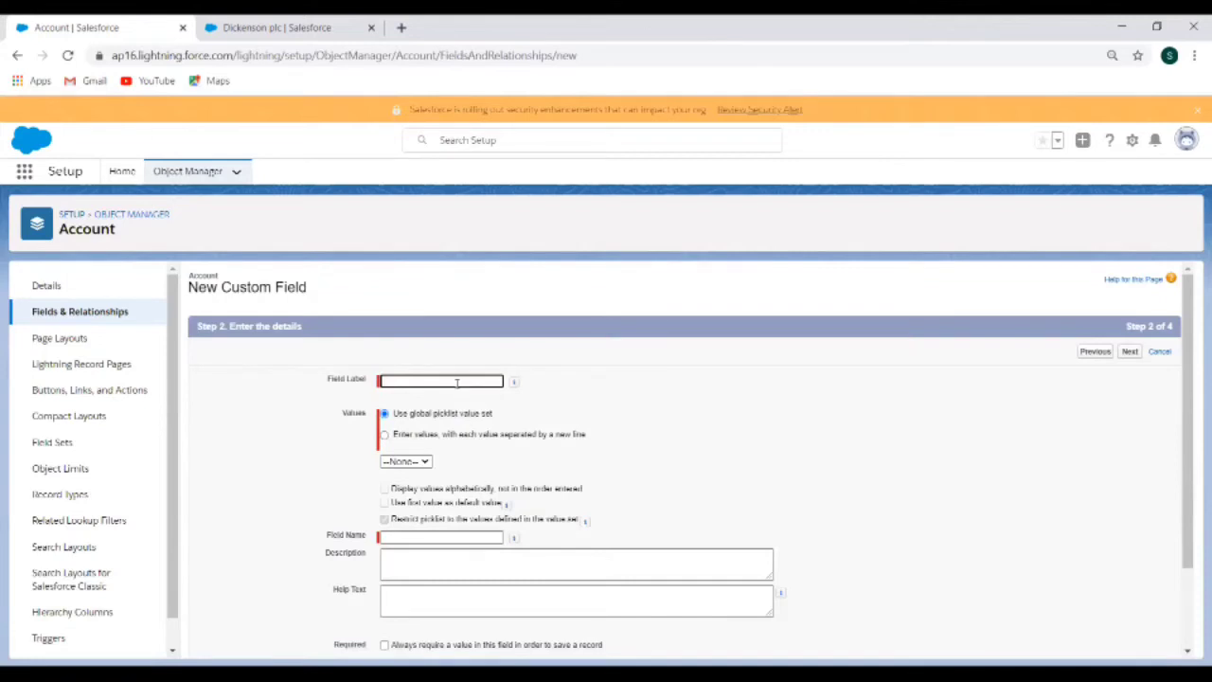
- Label the picklist field School Region and enter North, South, East and West as its own values
click(457, 381)
text(School Region)
click(385, 439)
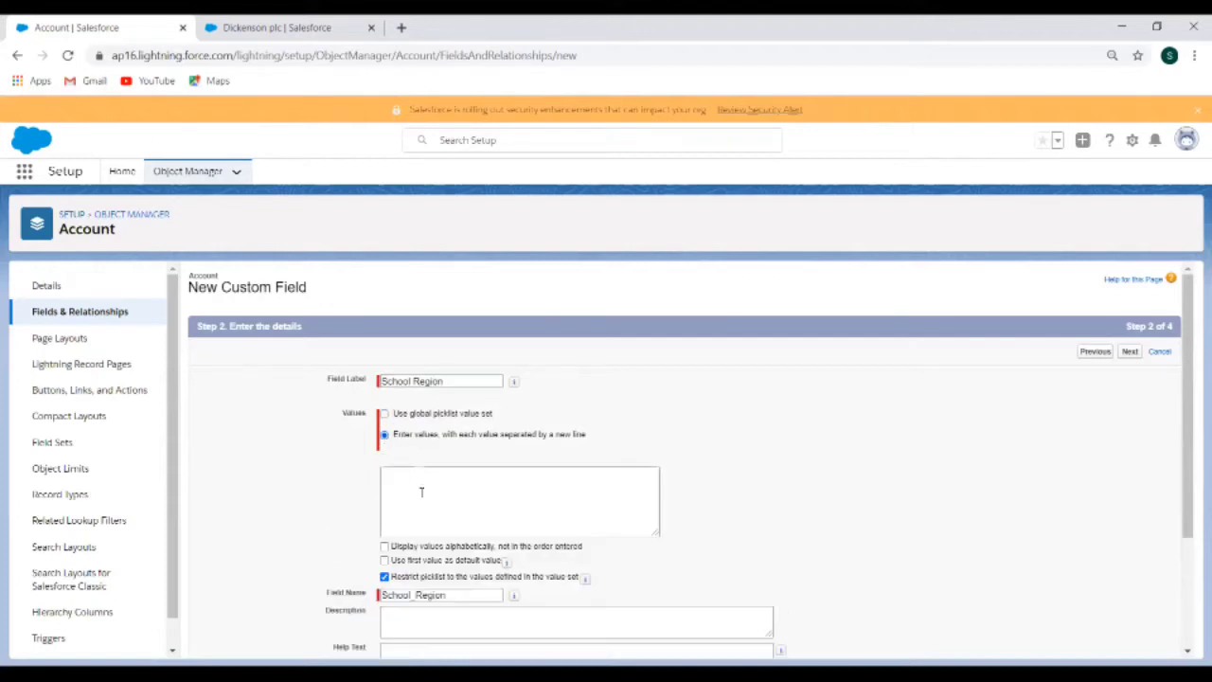
click(414, 484)
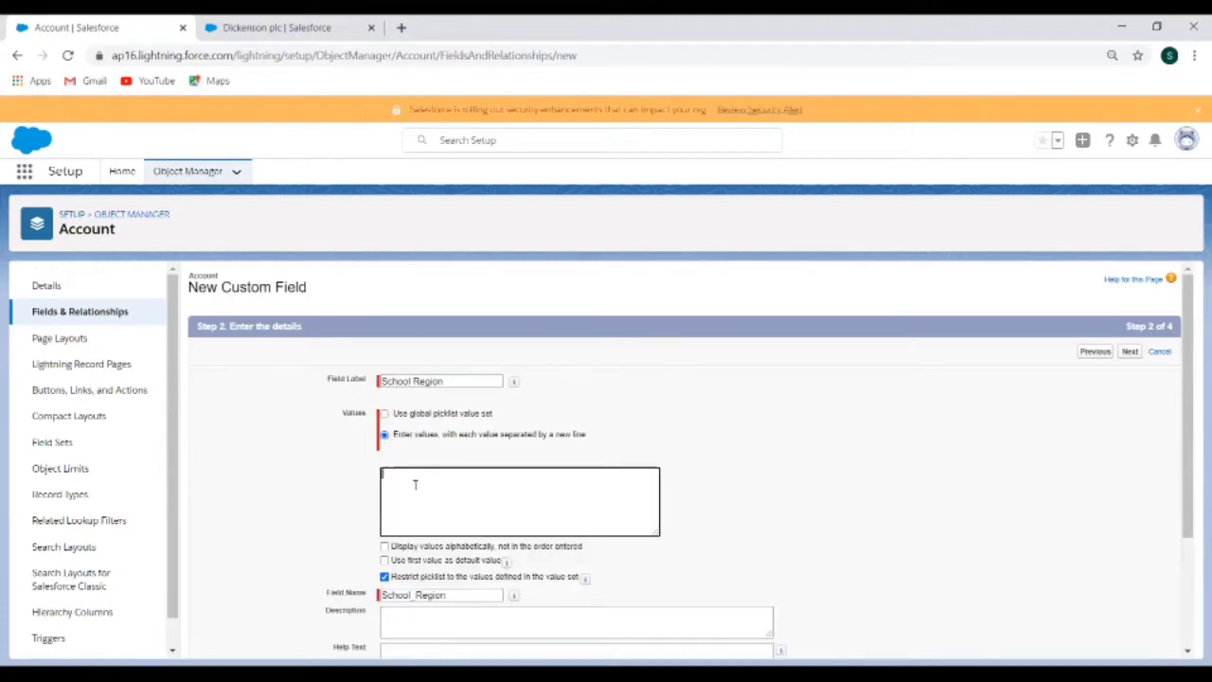
text(North)
key(Return)
text(South )
text(East)
key(Return)
text(West)
scroll(569, 508, down, 3)
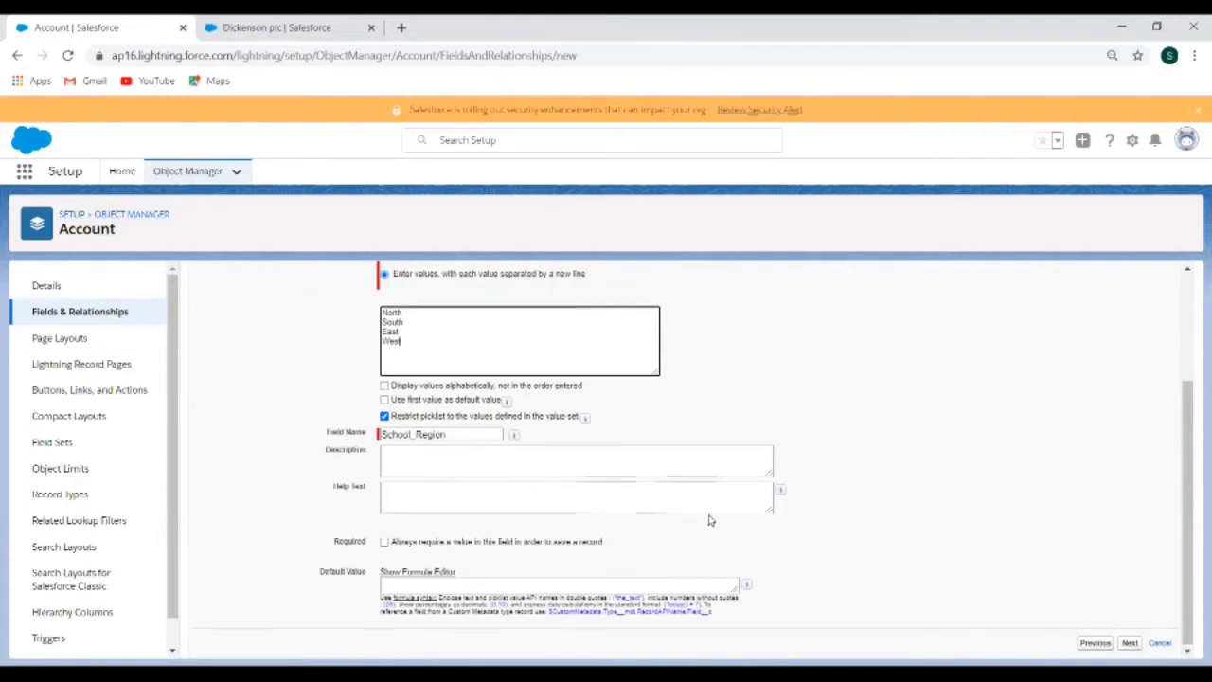
click(1130, 643)
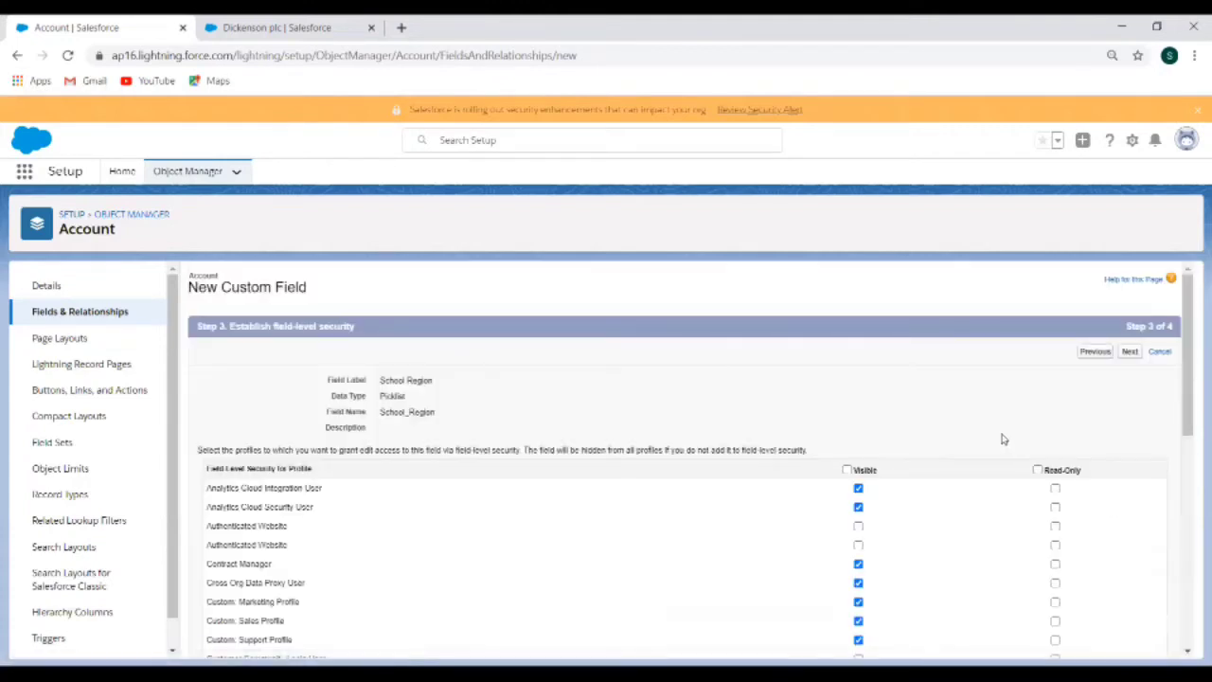
- Make the School Region field visible to all profiles and save it without adding it to any page layout
click(848, 472)
scroll(484, 612, down, 3)
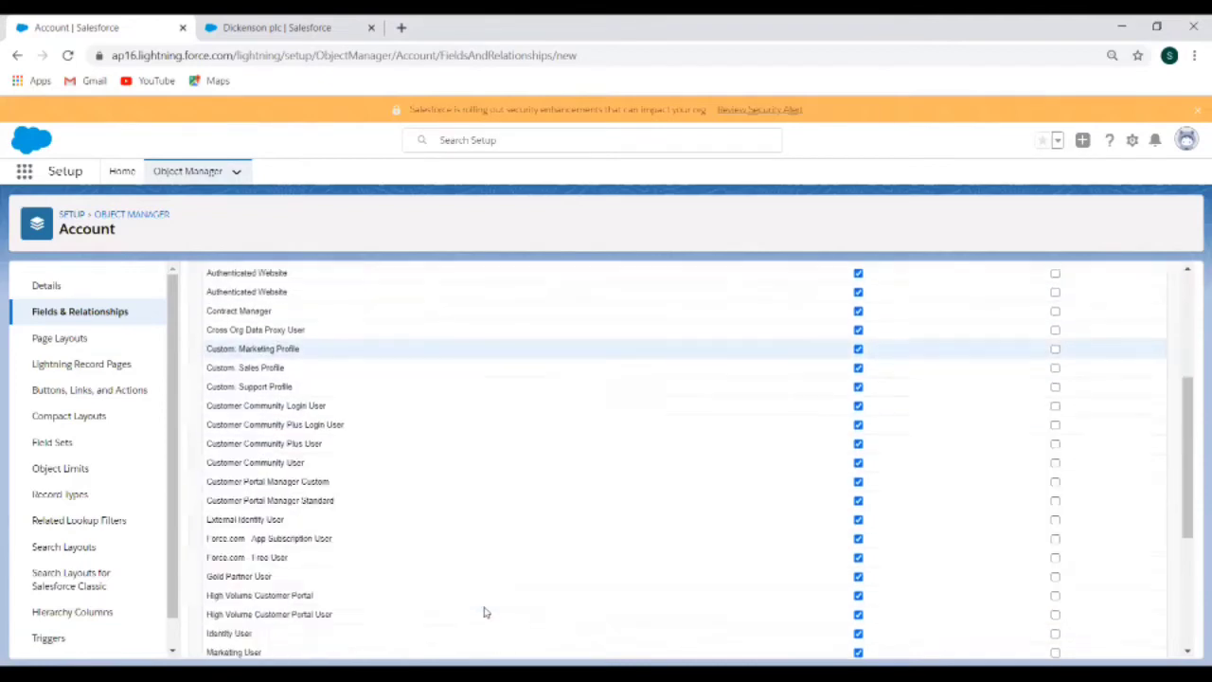
scroll(484, 612, down, 3)
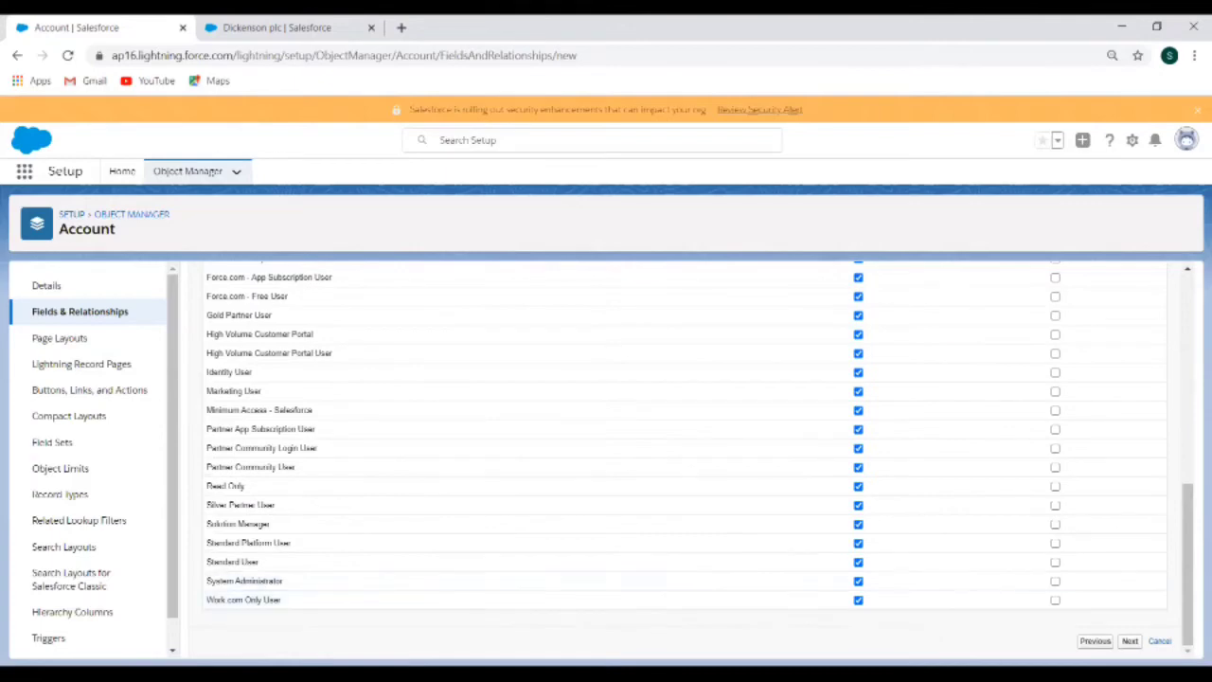
click(1132, 641)
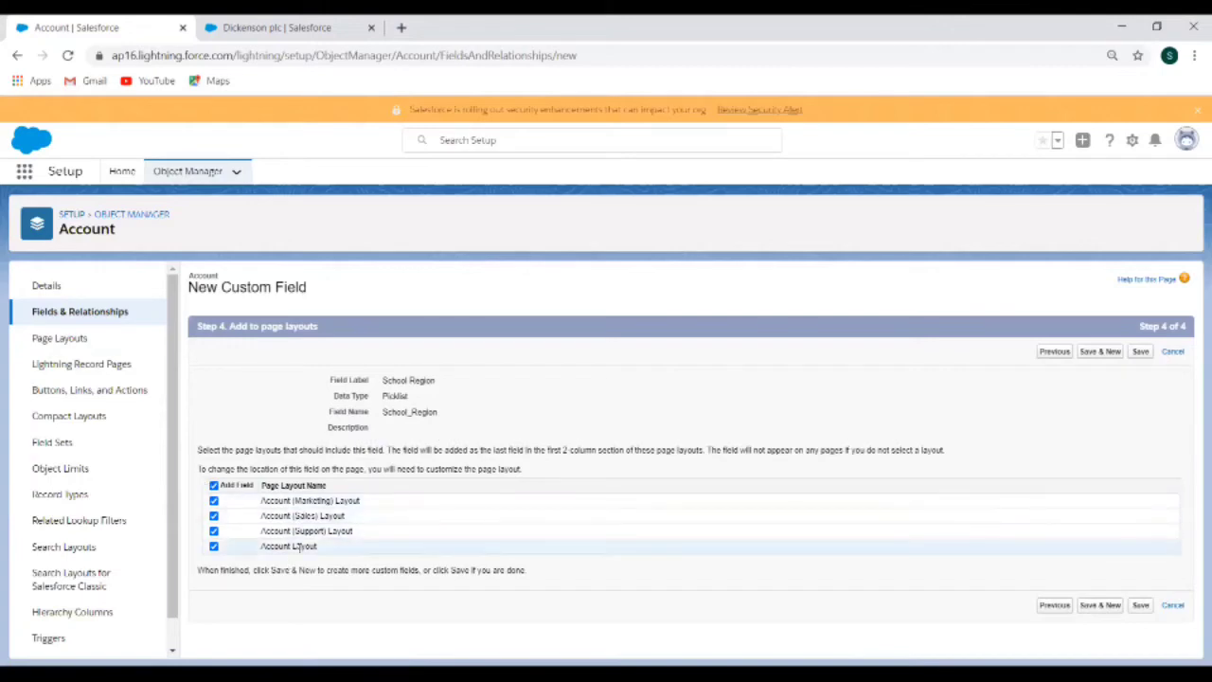
click(214, 486)
click(1141, 606)
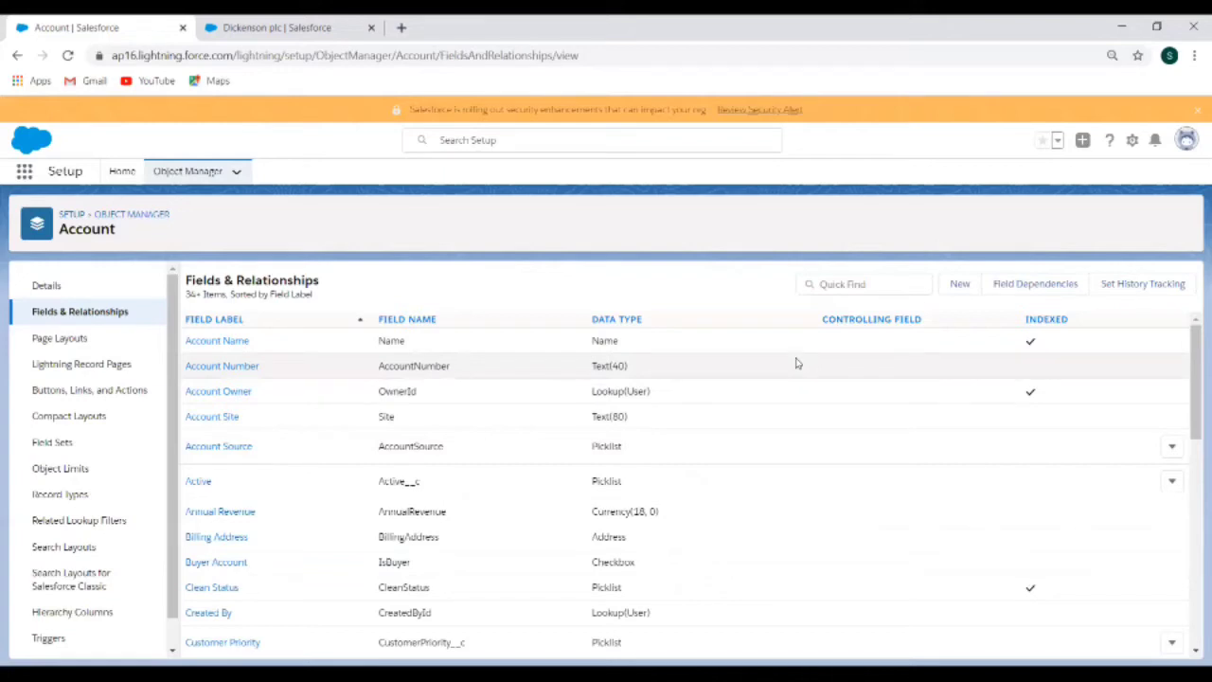
- Create a new Account page layout named School Layout, cloned from the existing Account Layout
click(53, 342)
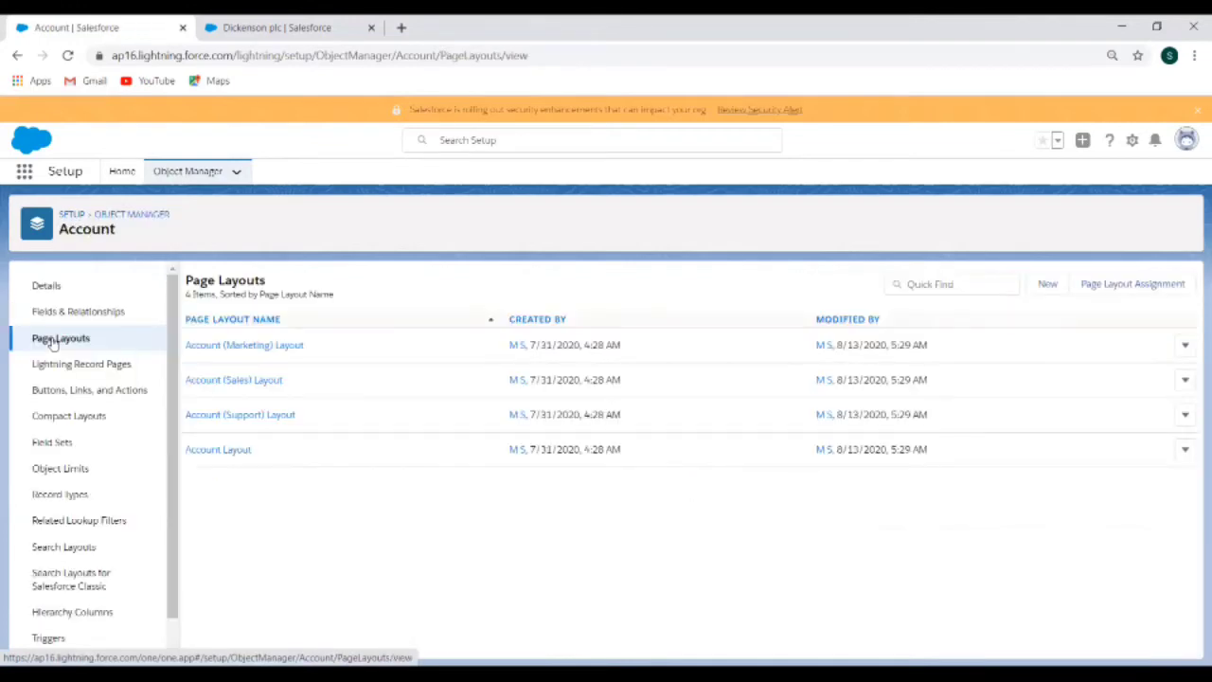
click(1047, 285)
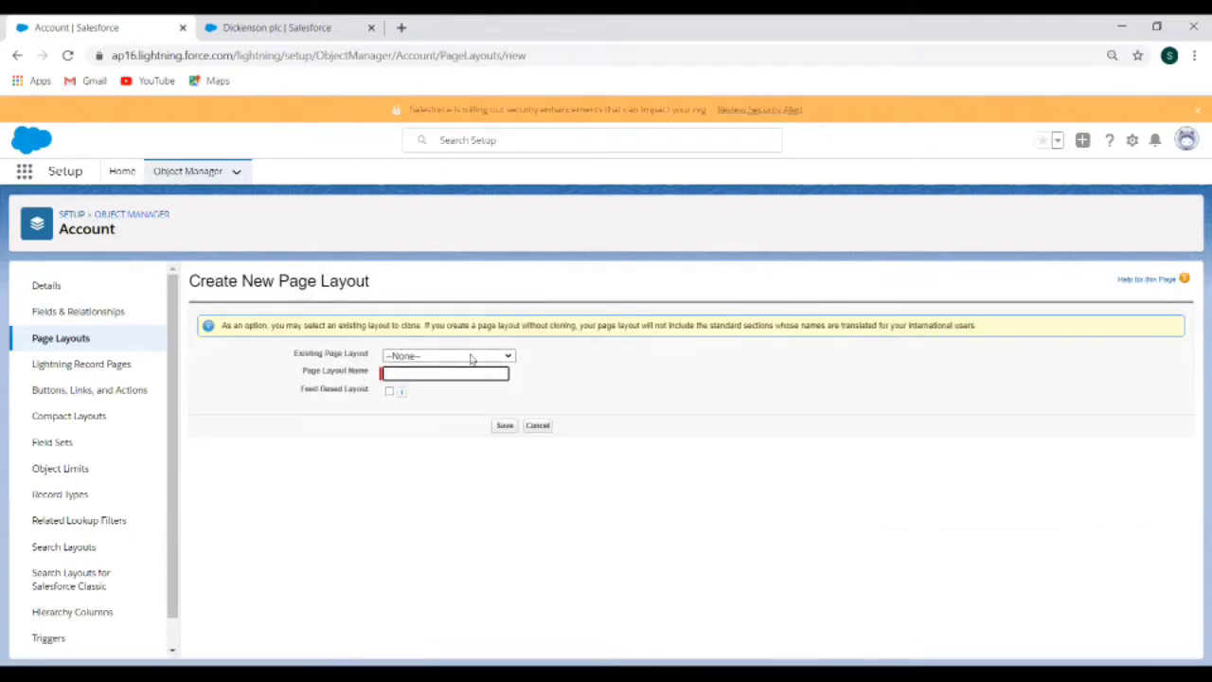
click(471, 357)
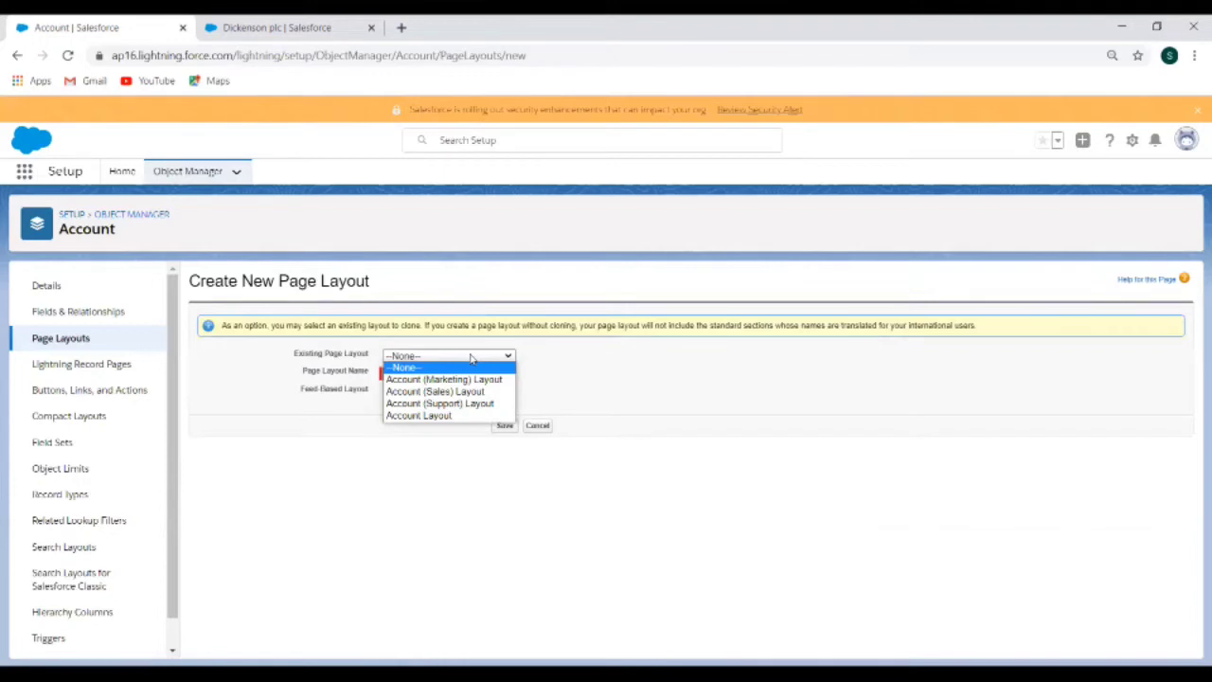
click(454, 415)
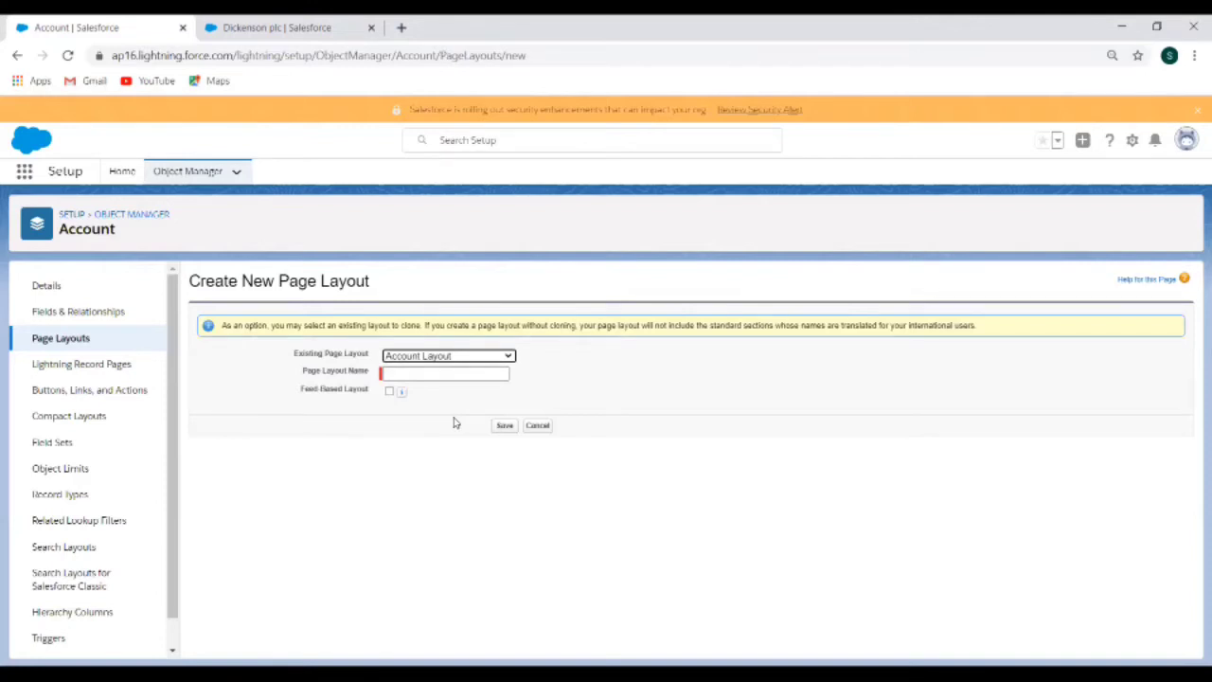
click(410, 375)
text(Sch)
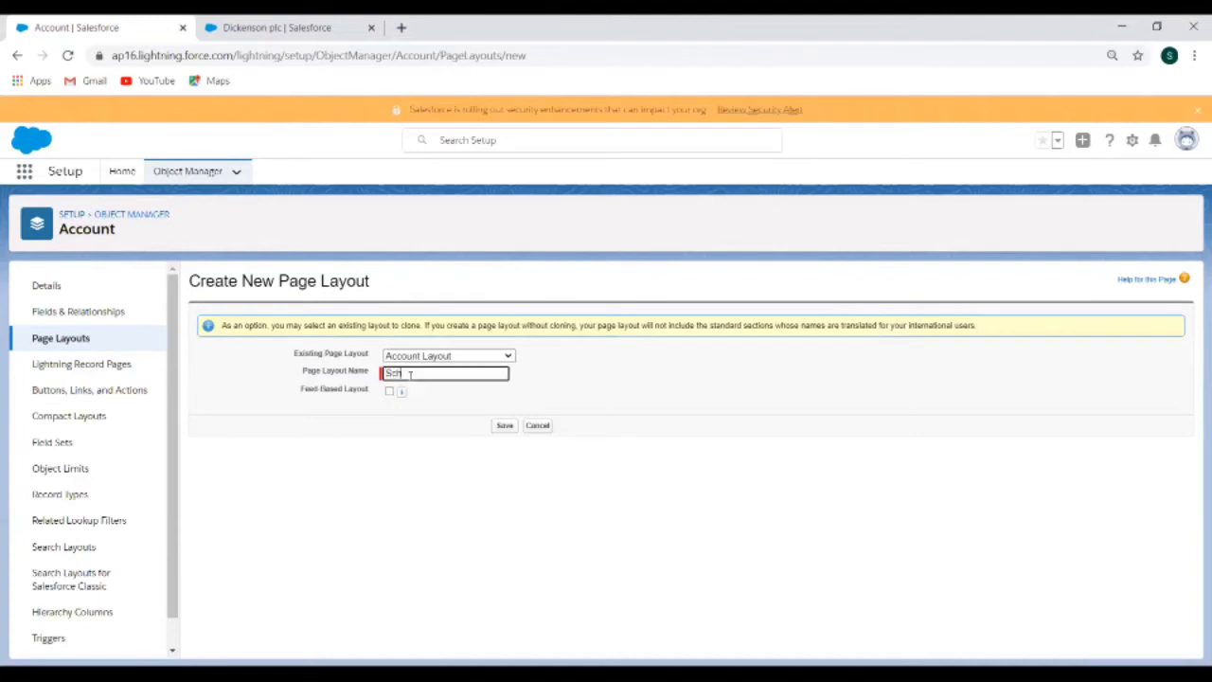
text(ool Layout)
click(505, 426)
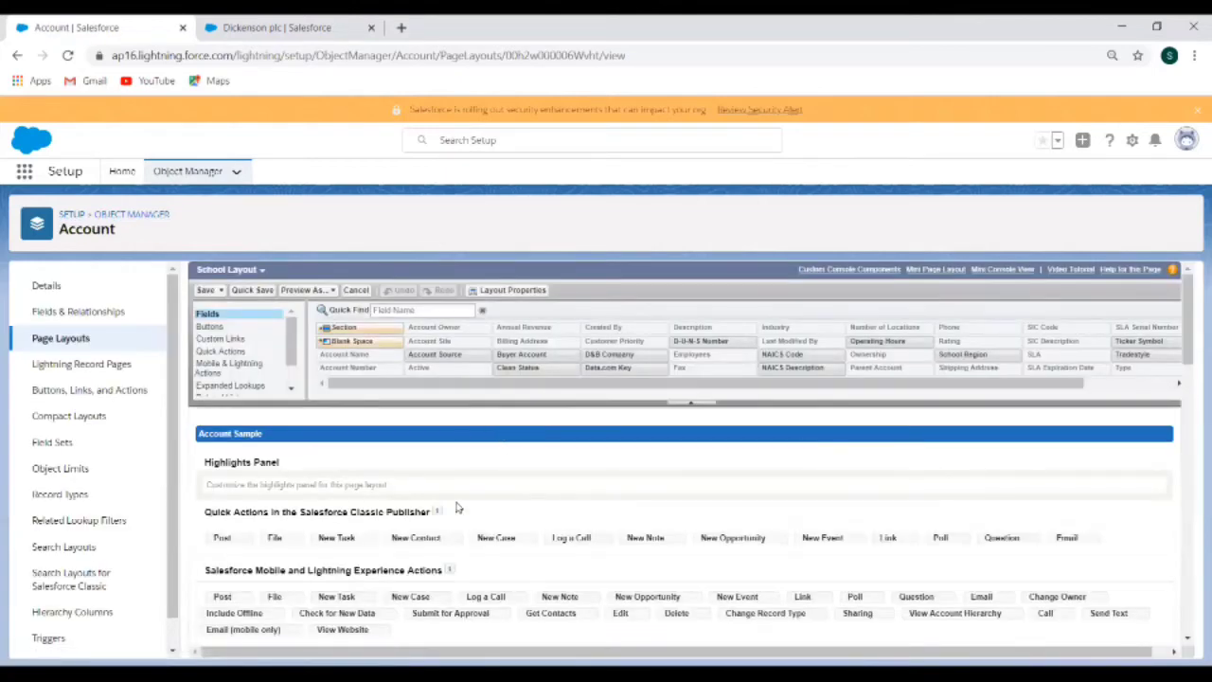
- Add the School Region field to the Account Information section, directly below Employees
scroll(456, 508, down, 5)
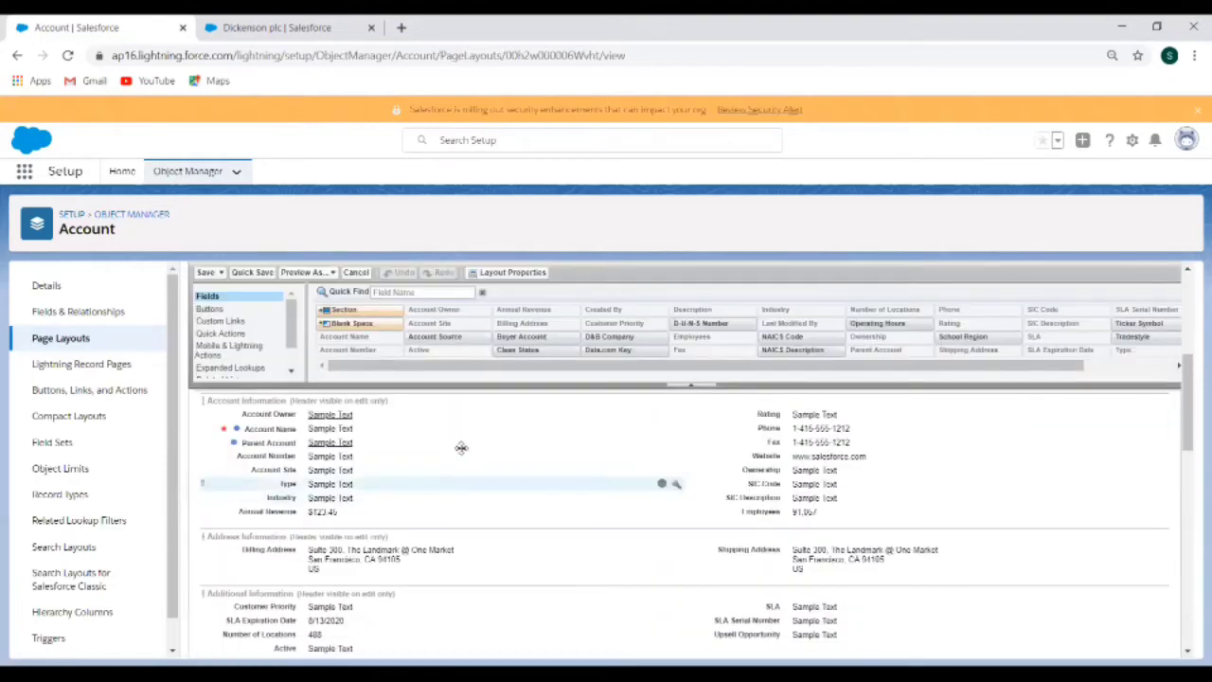
scroll(582, 560, down, 3)
scroll(583, 560, down, 10)
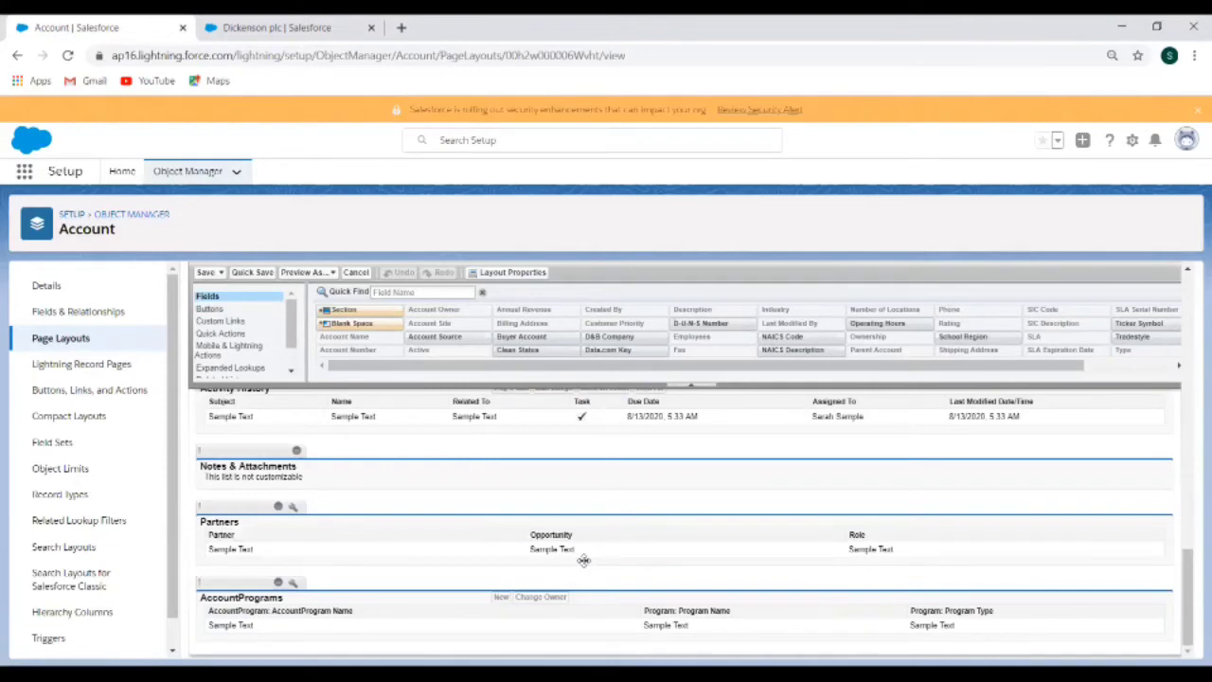
scroll(583, 559, up, 15)
scroll(583, 560, down, 3)
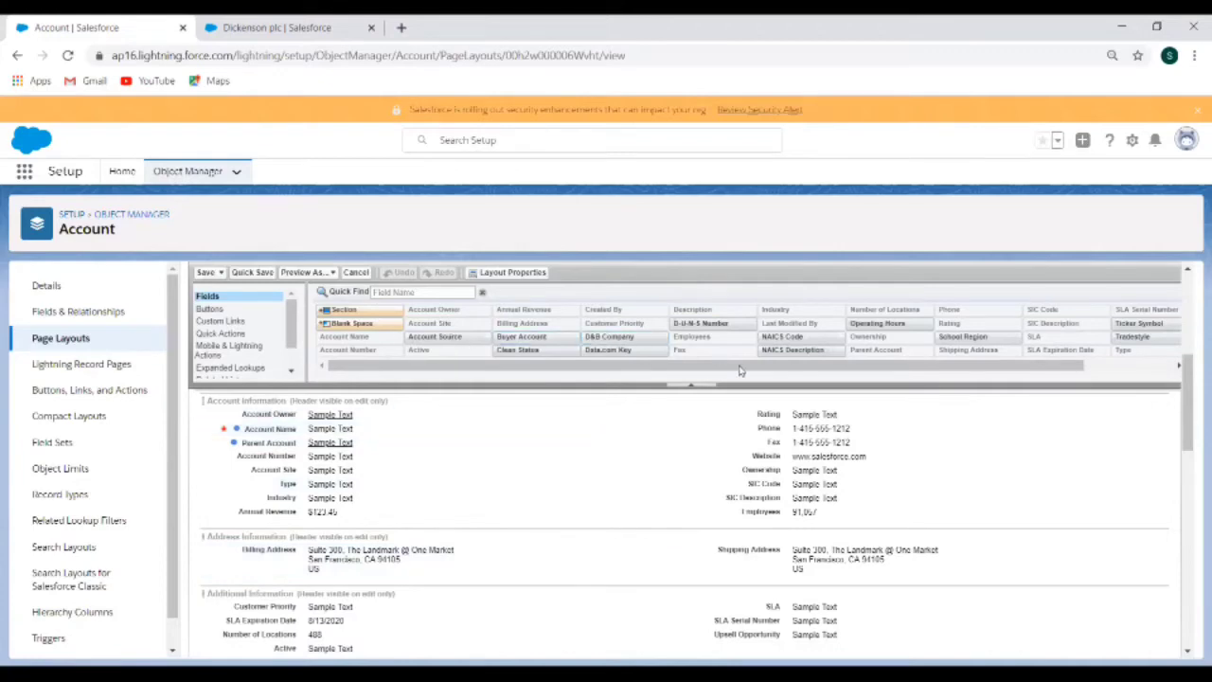
drag(962, 337, 966, 338)
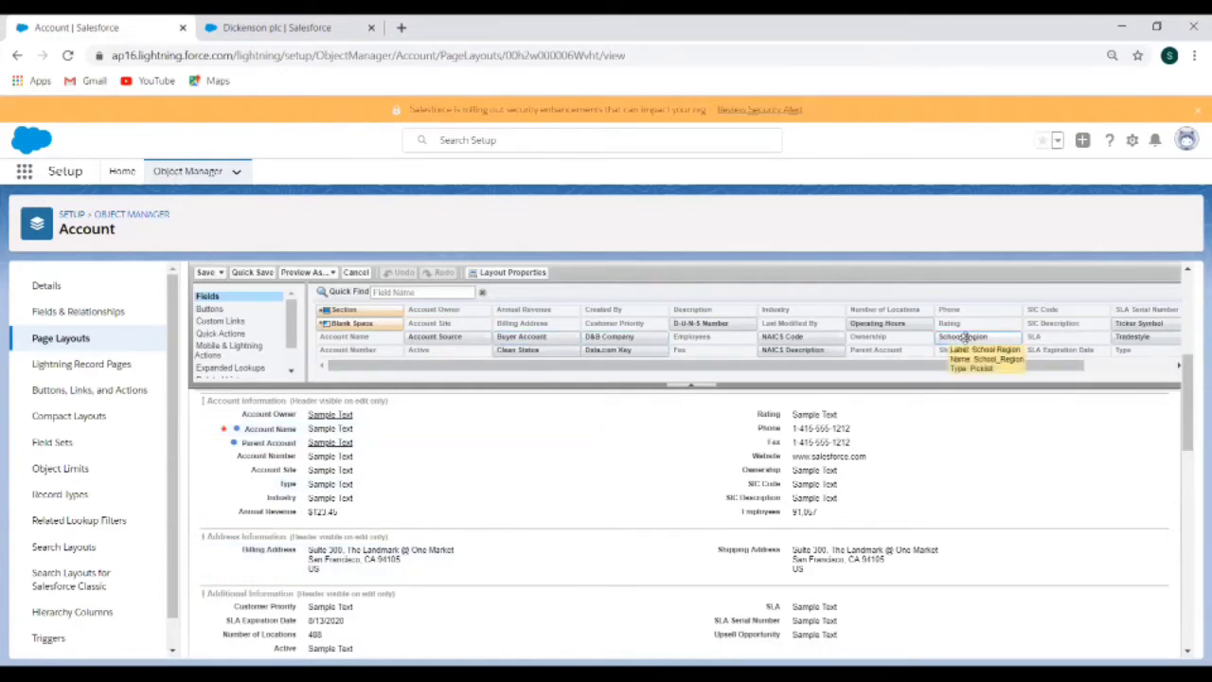
drag(964, 337, 853, 526)
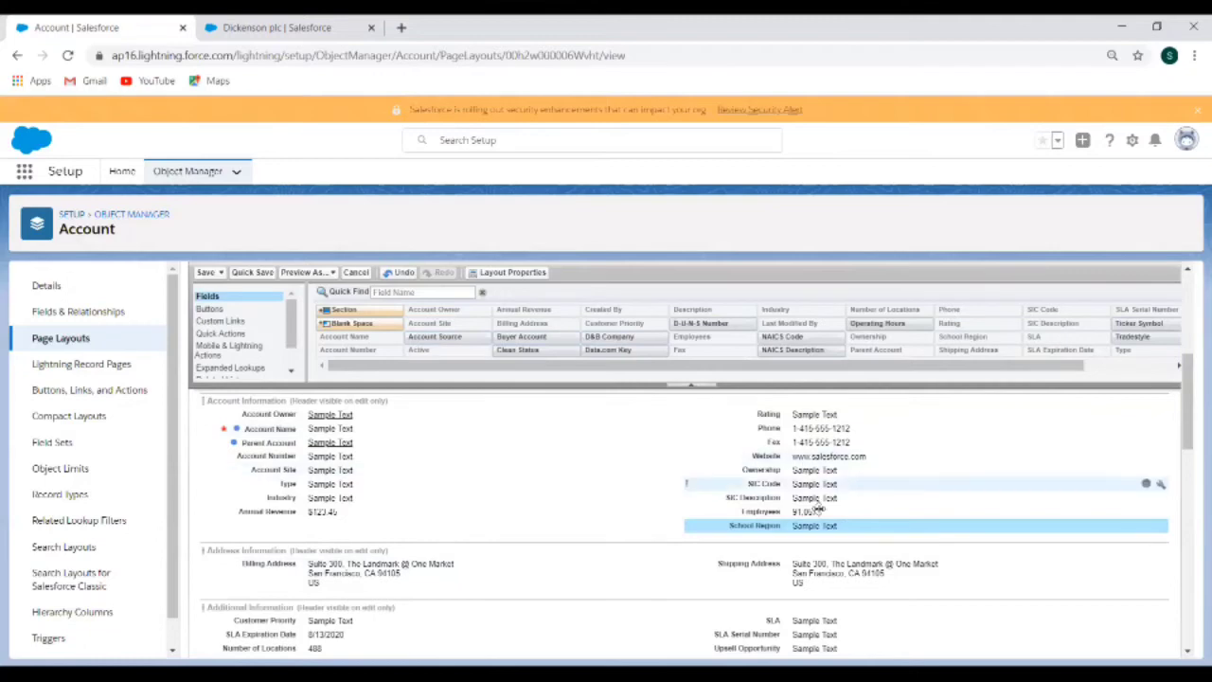
- Remove the Employees, SIC Description, SIC Code and Annual Revenue fields from the Account Information section
click(846, 514)
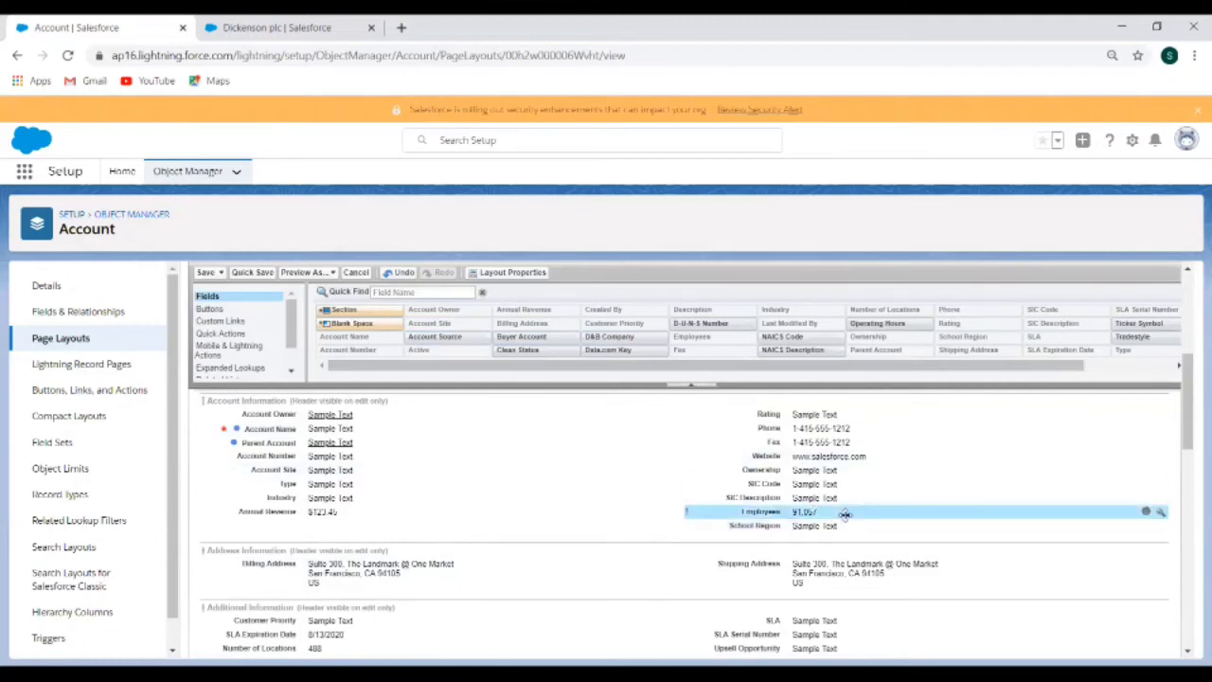
click(1147, 513)
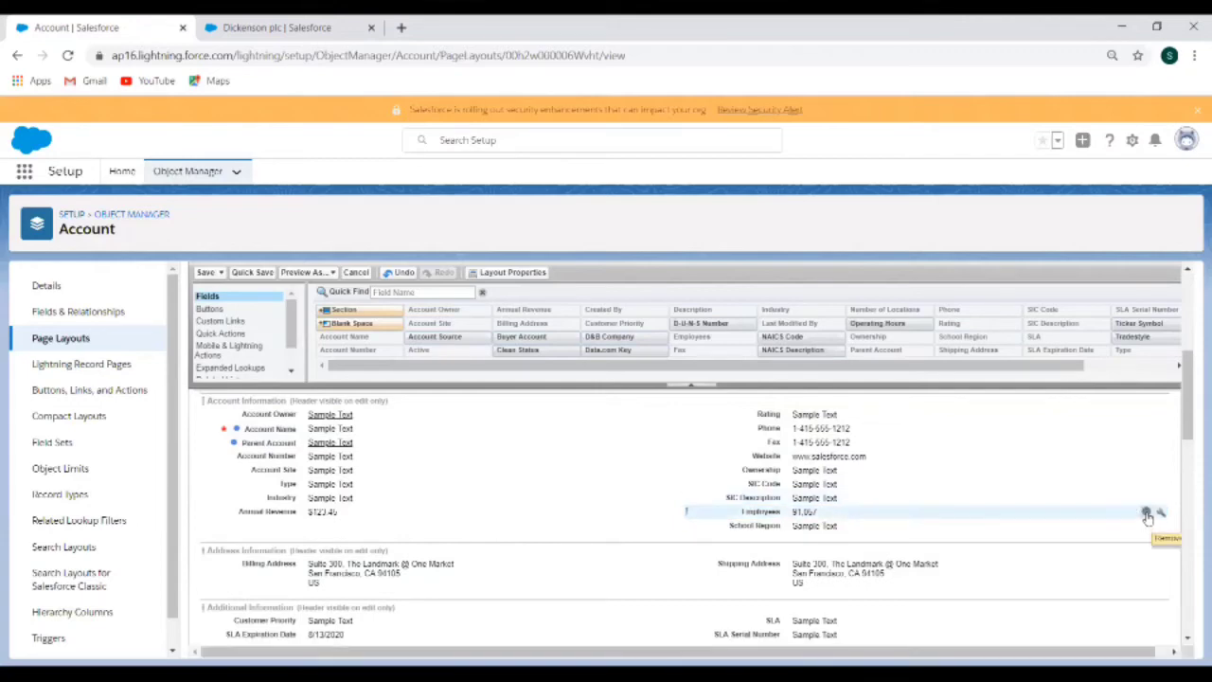
click(1146, 513)
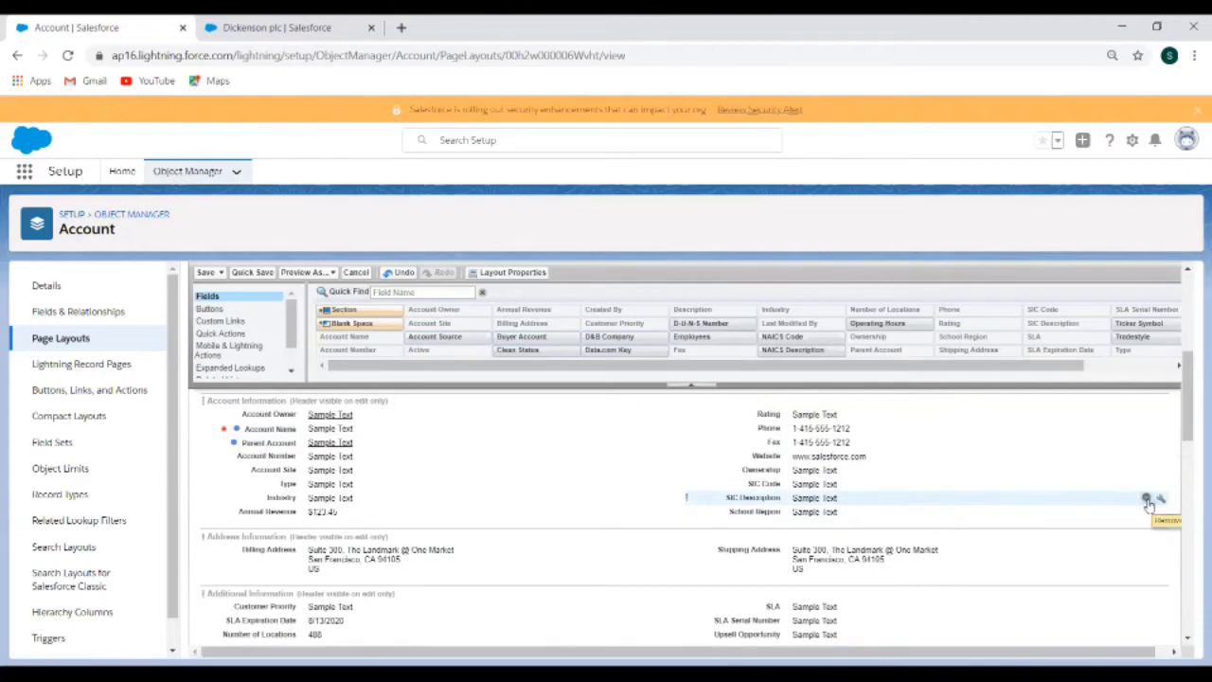
click(1074, 496)
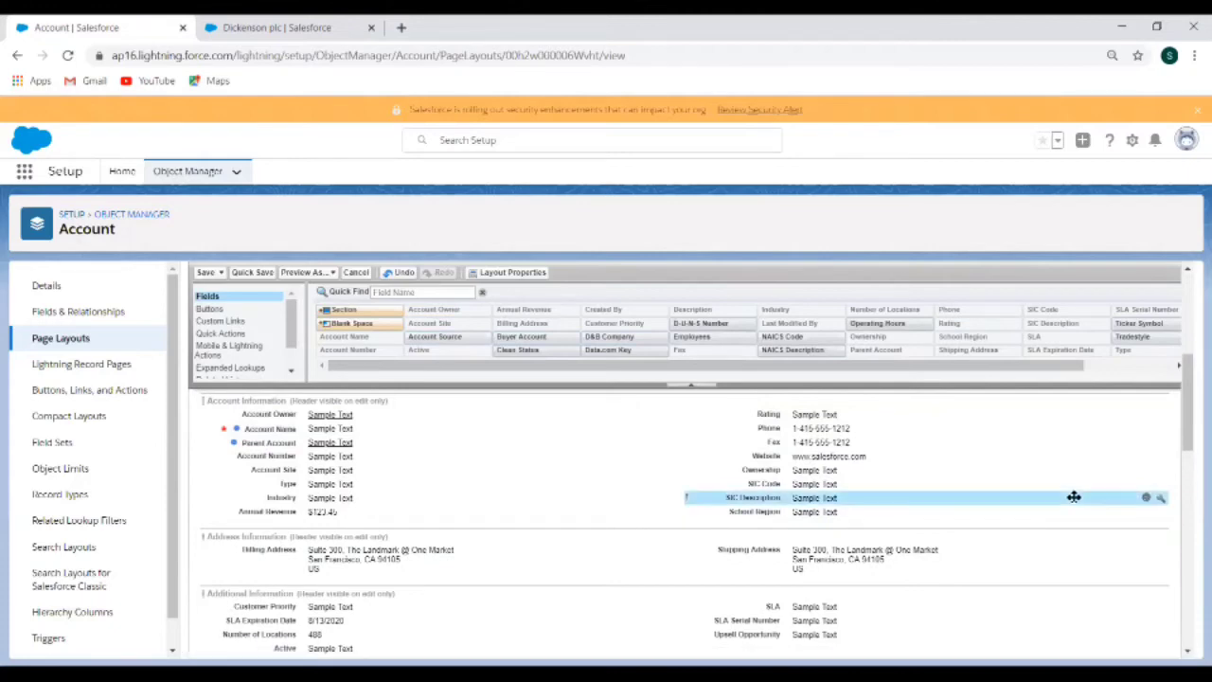
click(1145, 499)
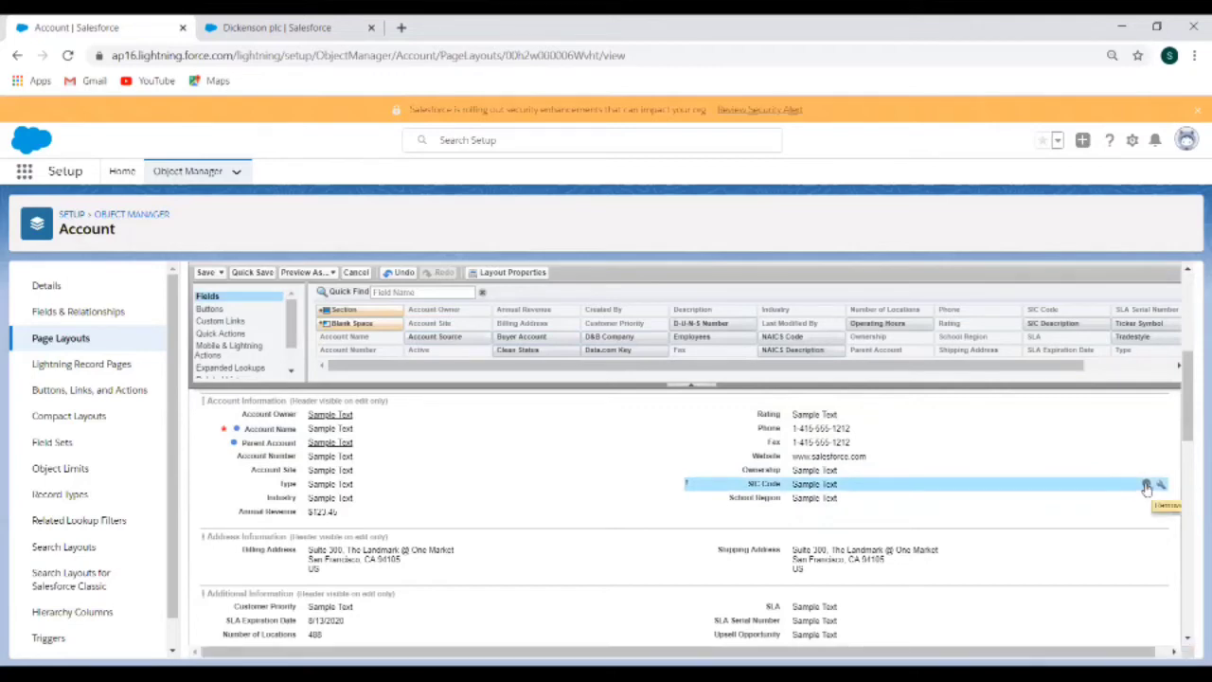
click(1145, 486)
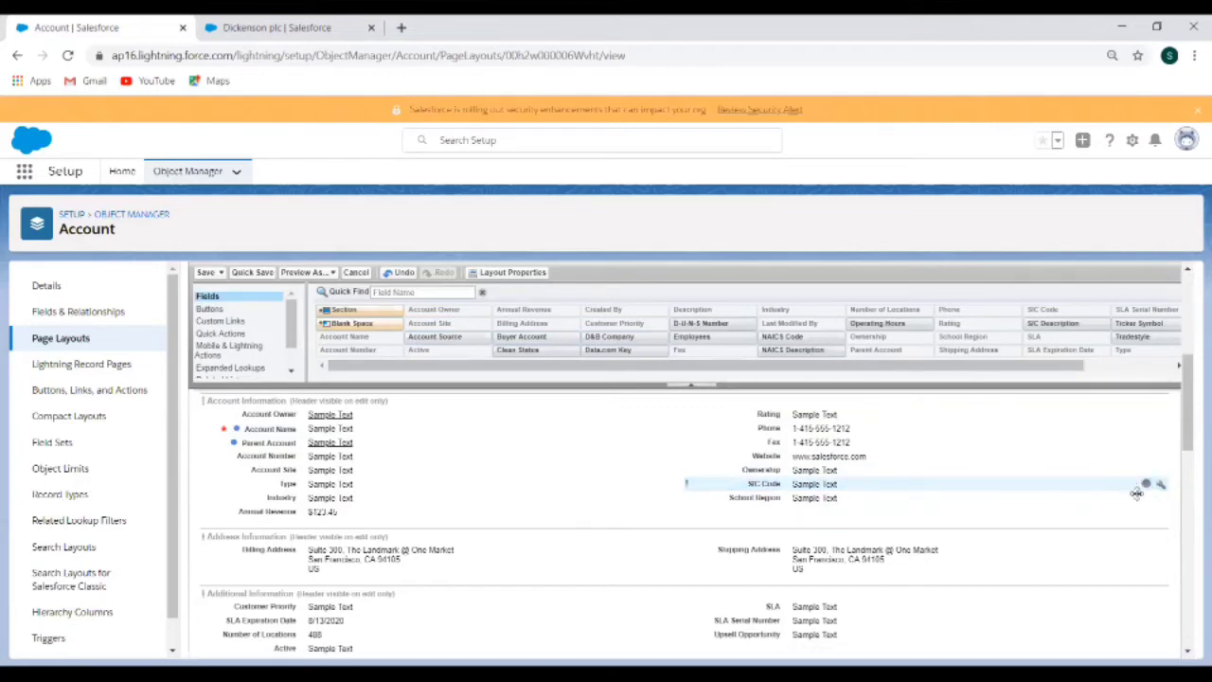
click(1145, 486)
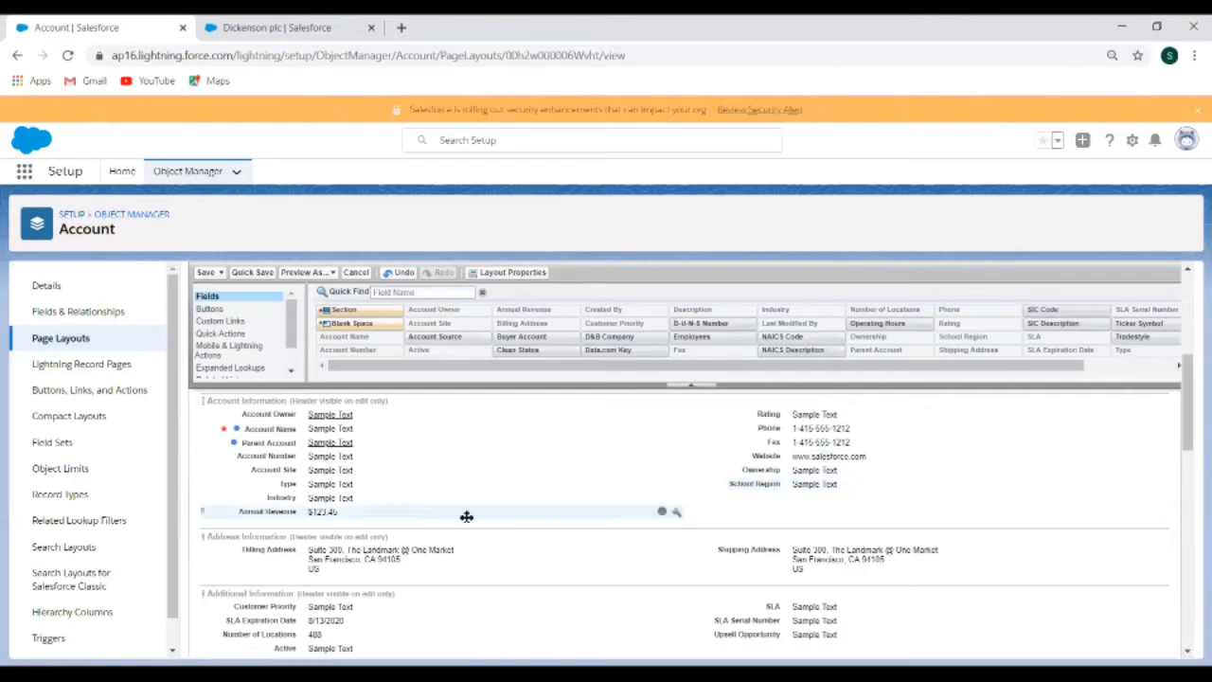
click(644, 509)
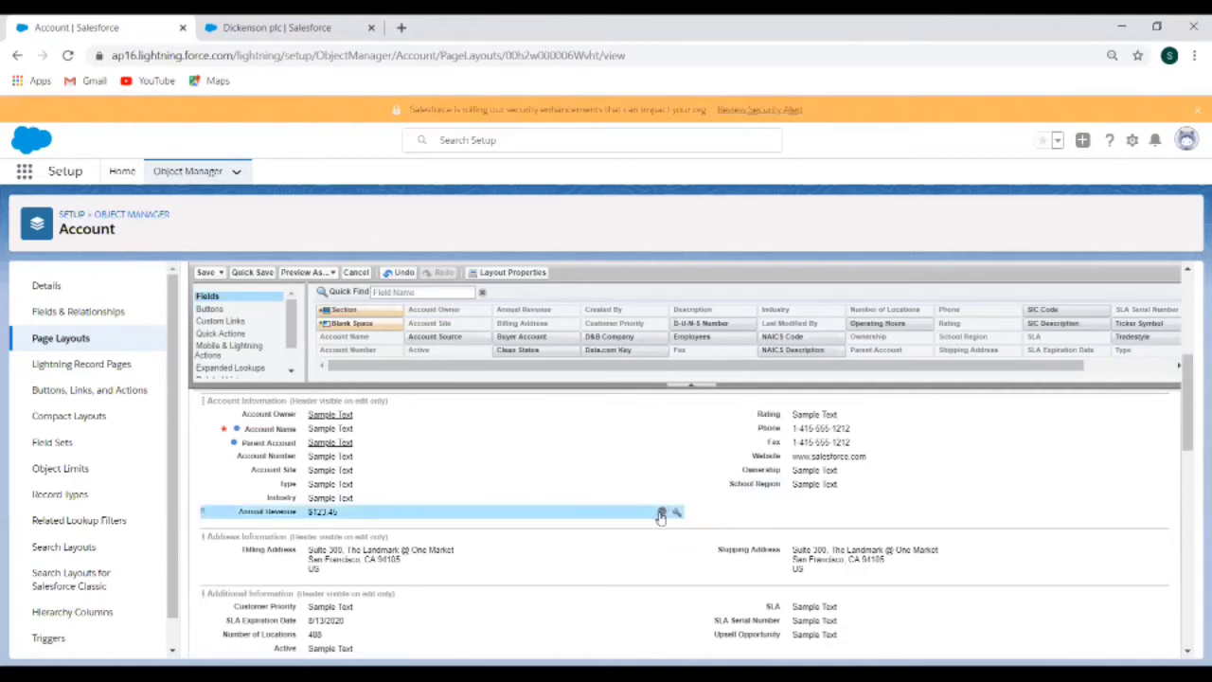
click(662, 513)
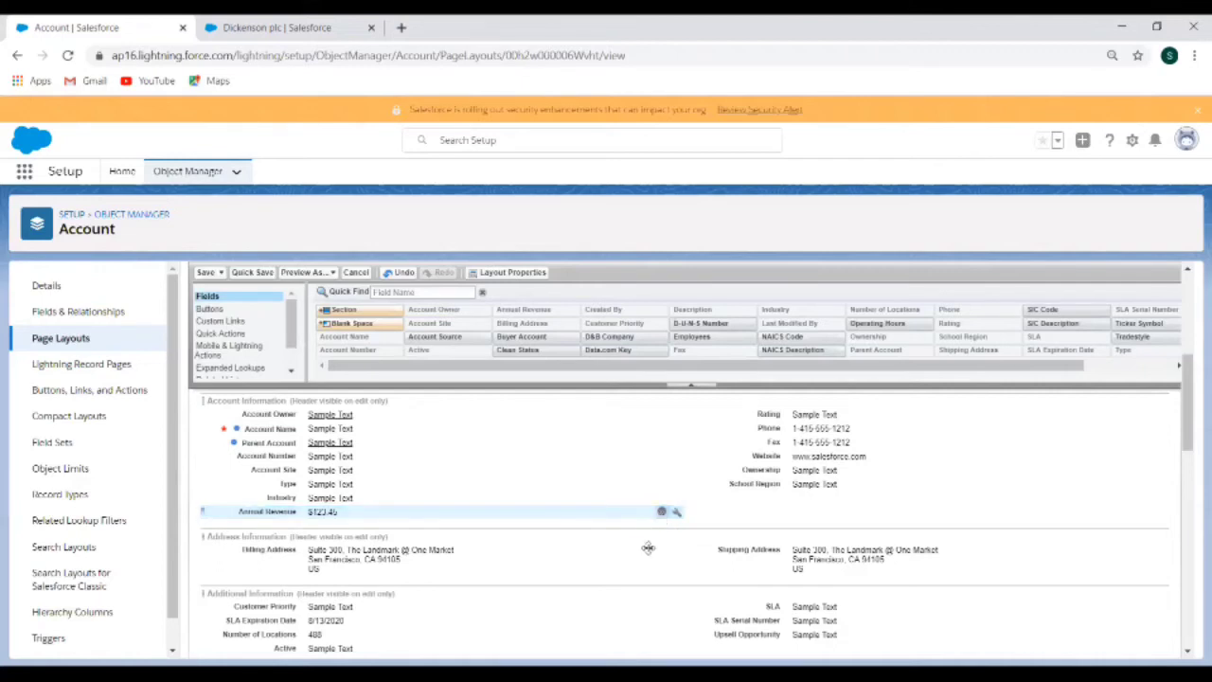
click(661, 512)
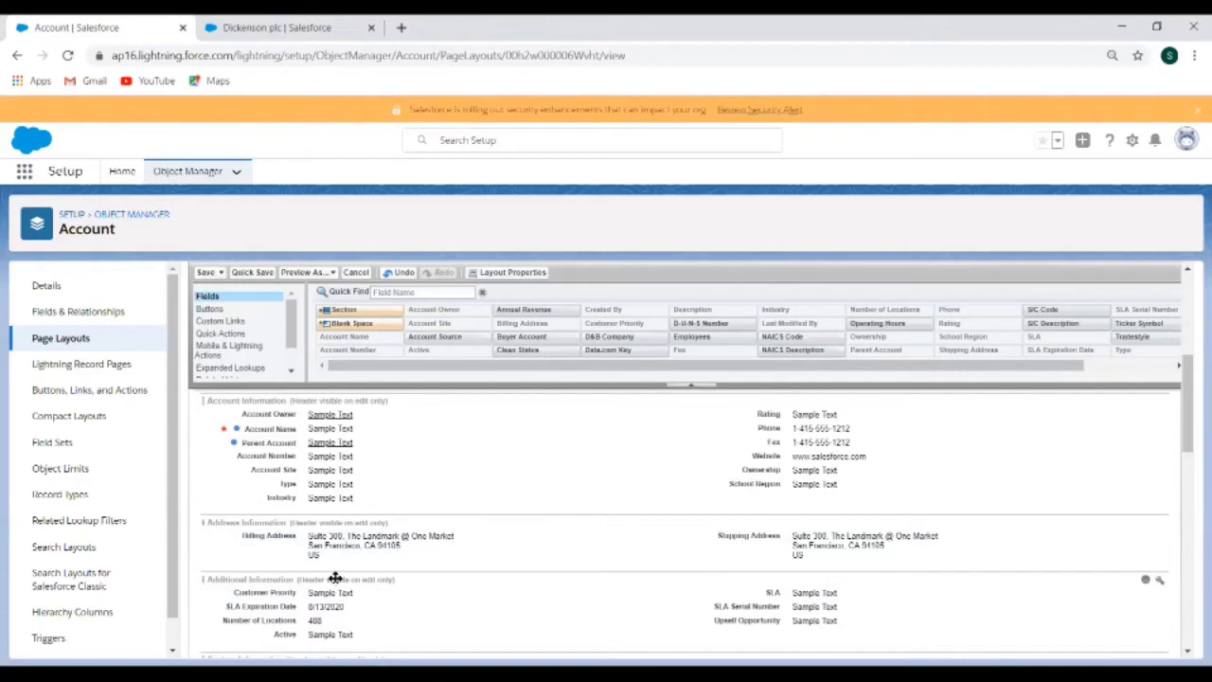
click(1145, 581)
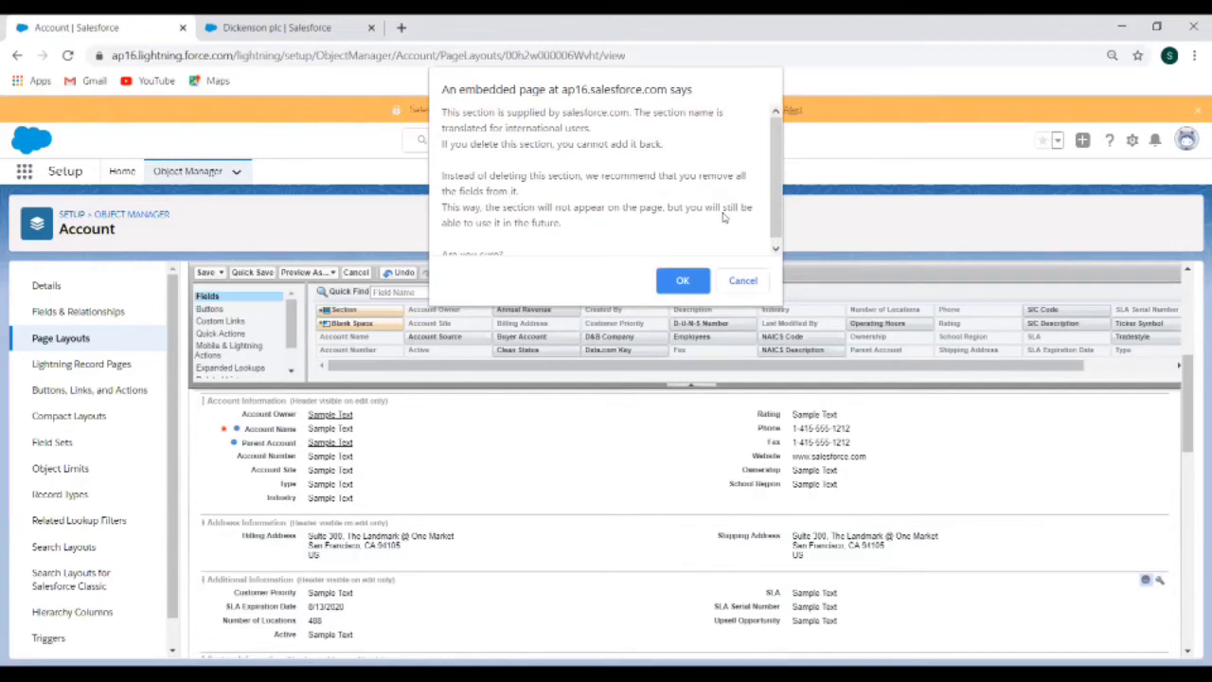
scroll(723, 217, down, 1)
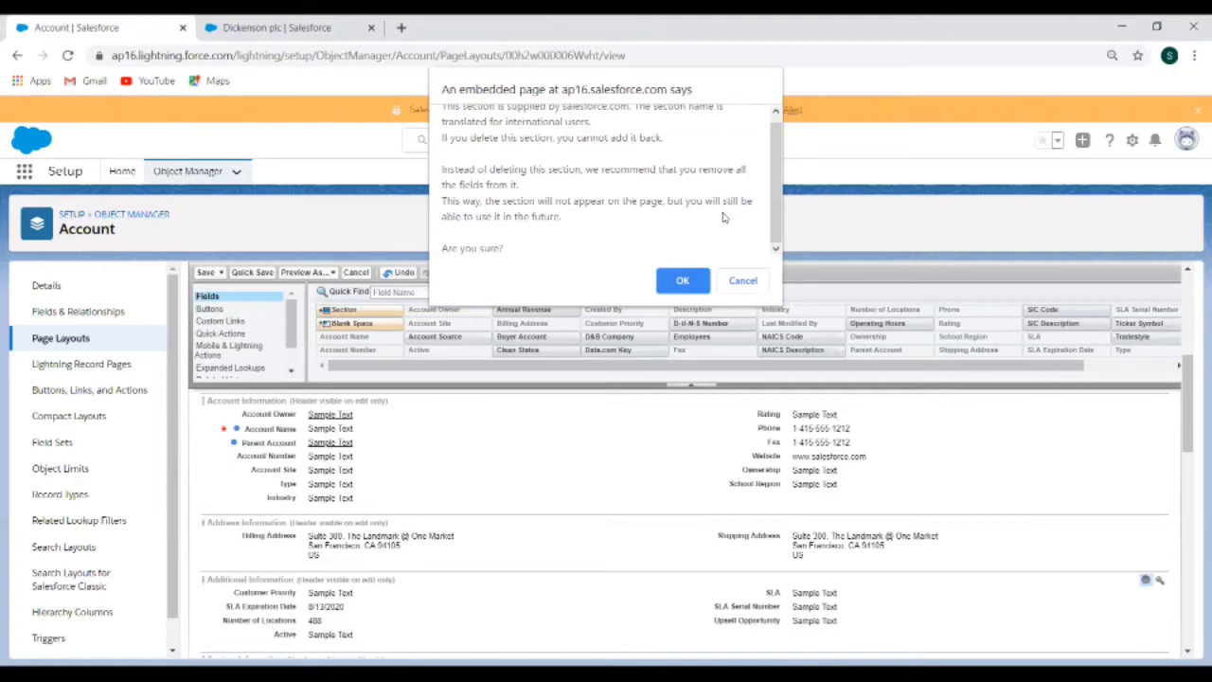
click(743, 282)
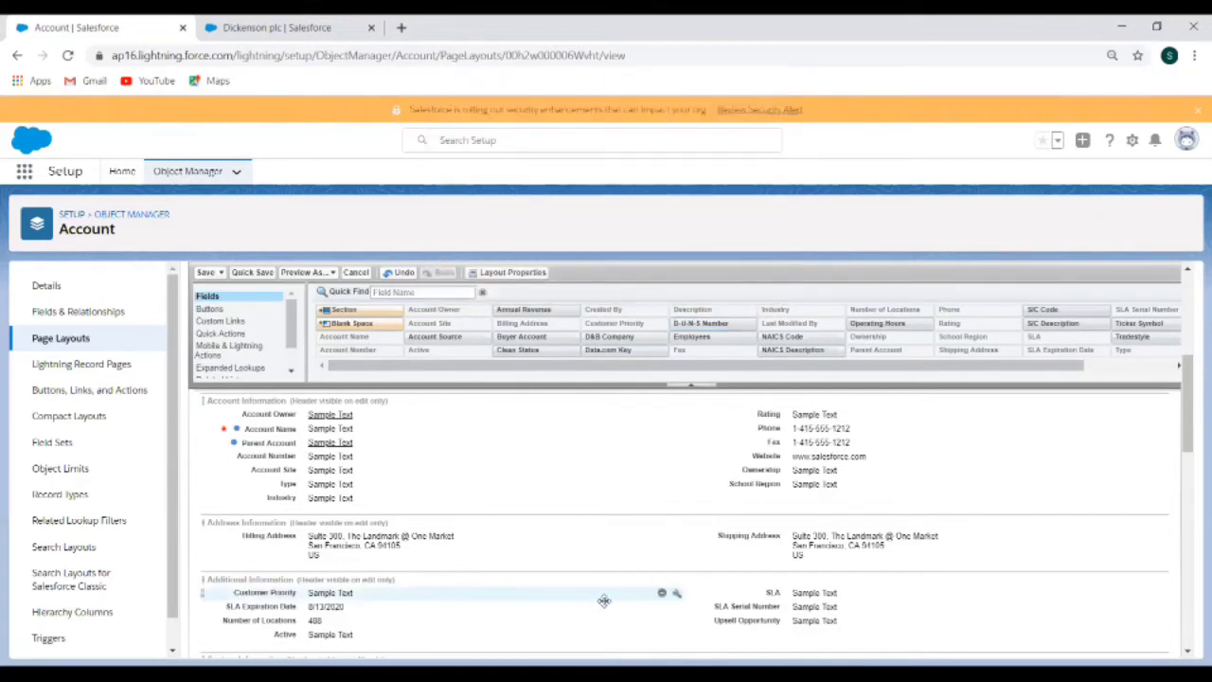
- Remove Customer Priority, SLA Expiration Date, Number of Locations, Active, SLA, SLA Serial Number and Upsell Opportunity from the Additional Information section
click(662, 594)
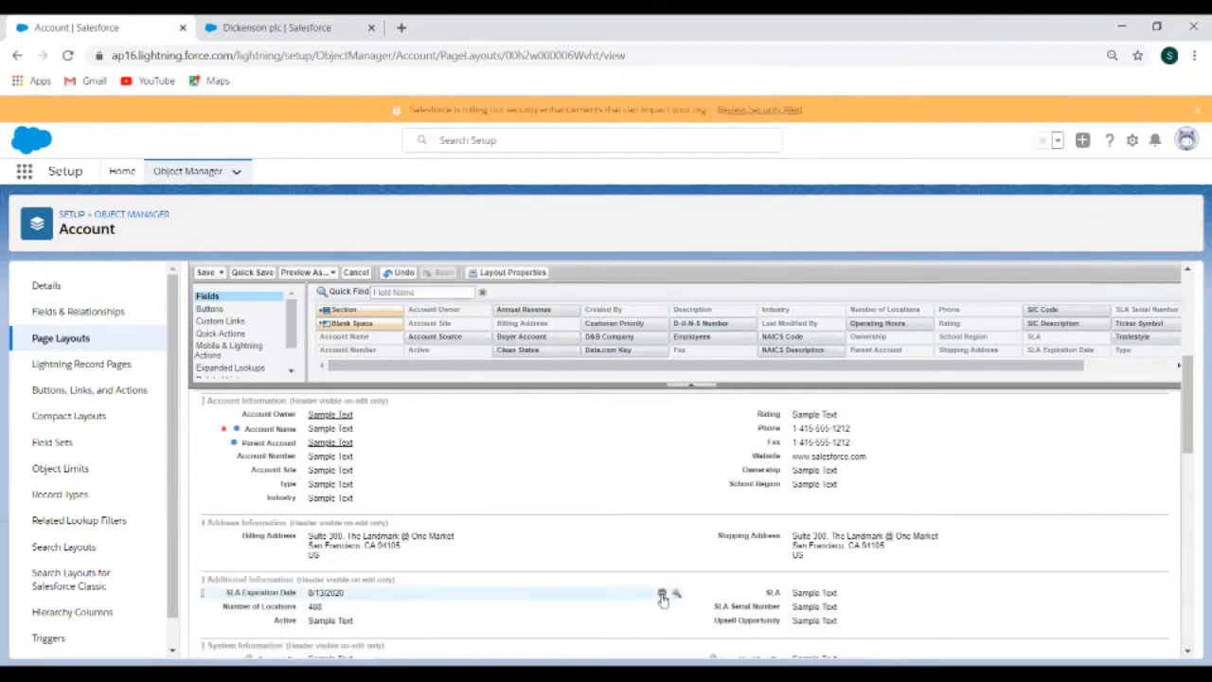
click(662, 593)
click(661, 593)
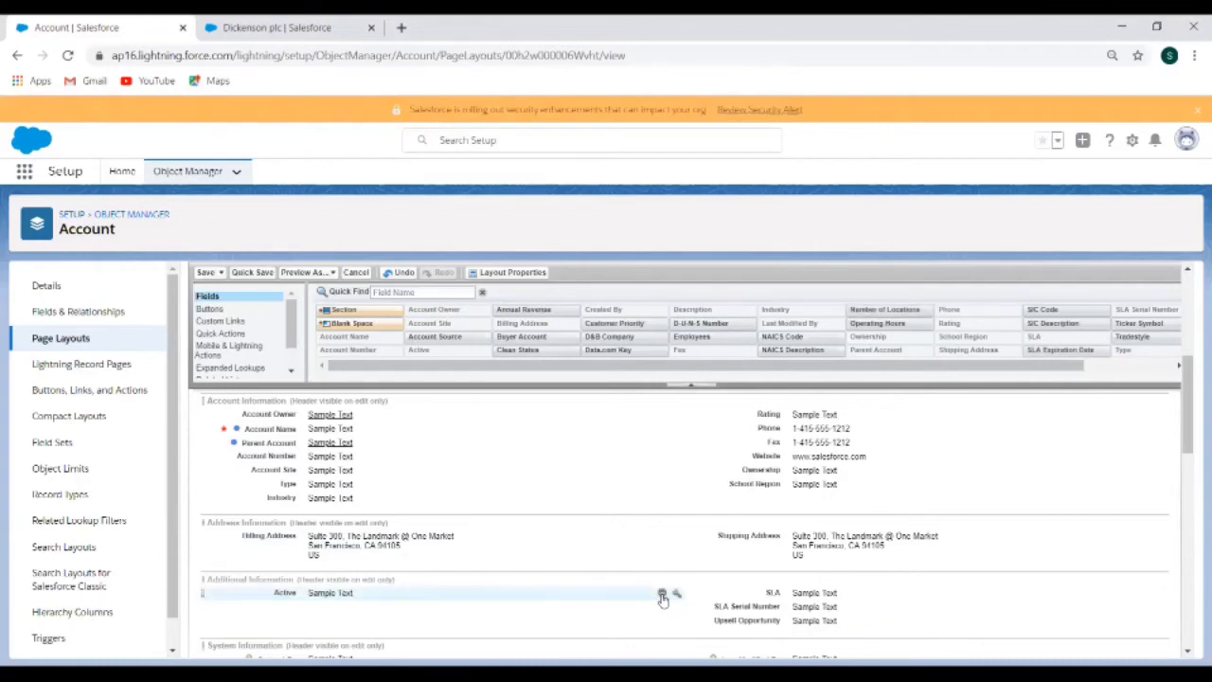
click(662, 594)
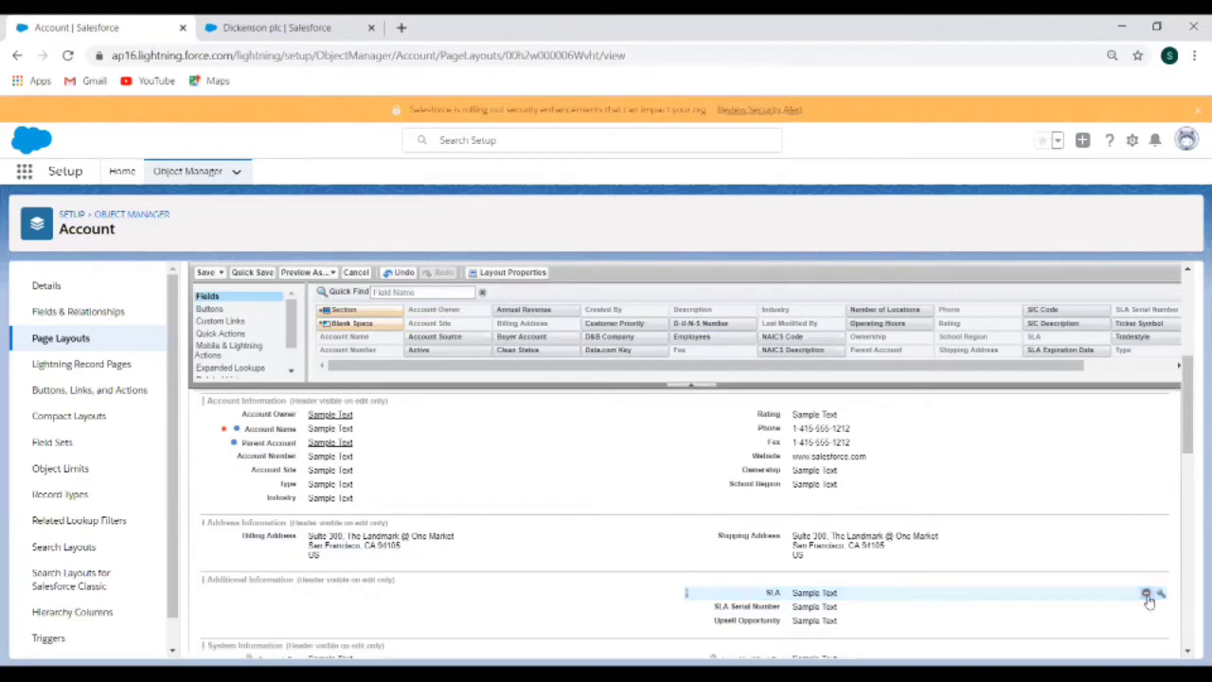
click(1147, 595)
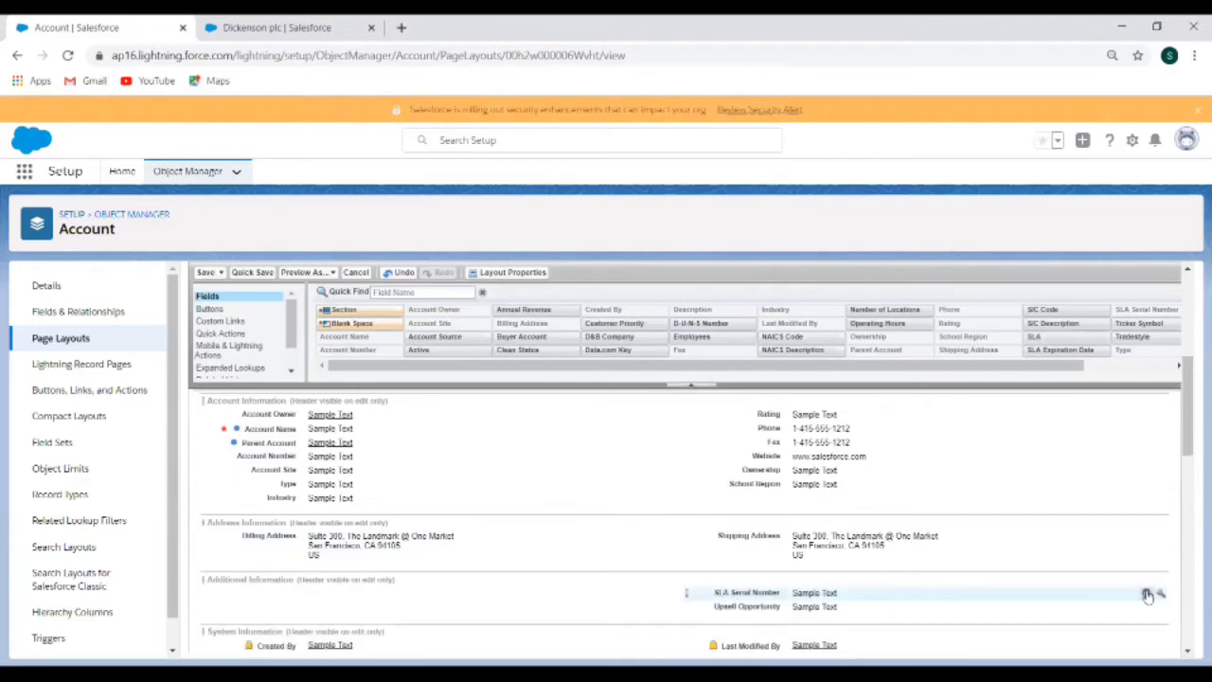
click(1147, 595)
click(1147, 594)
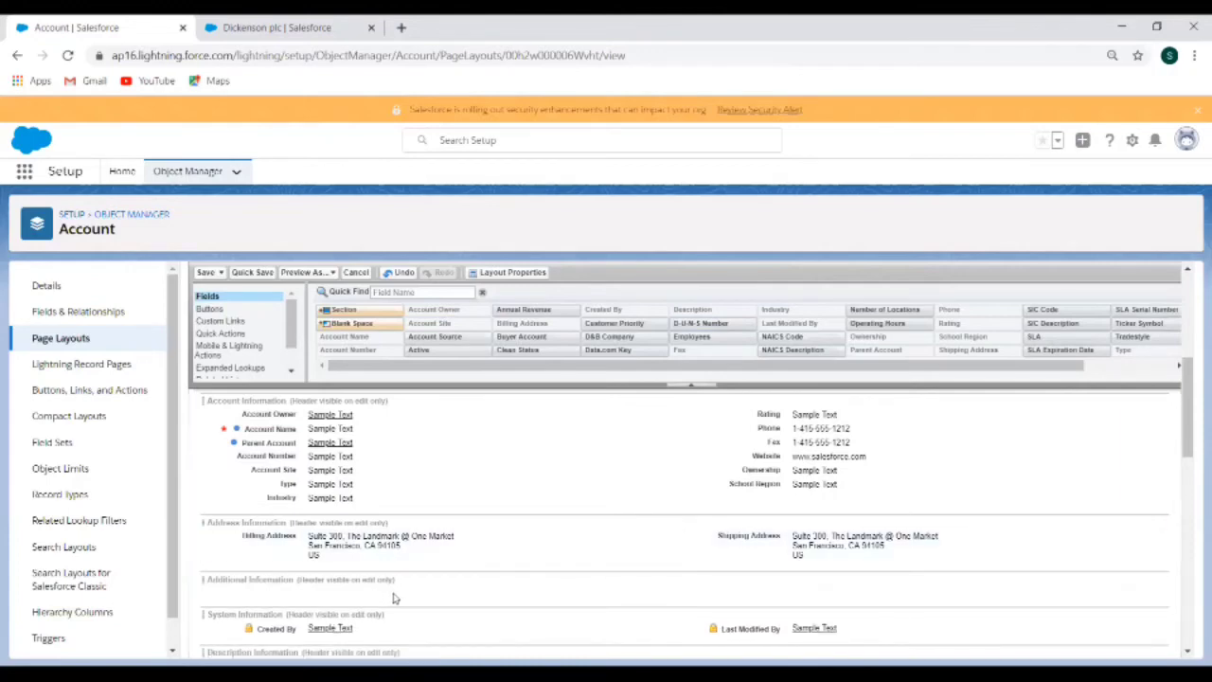
scroll(395, 598, down, 5)
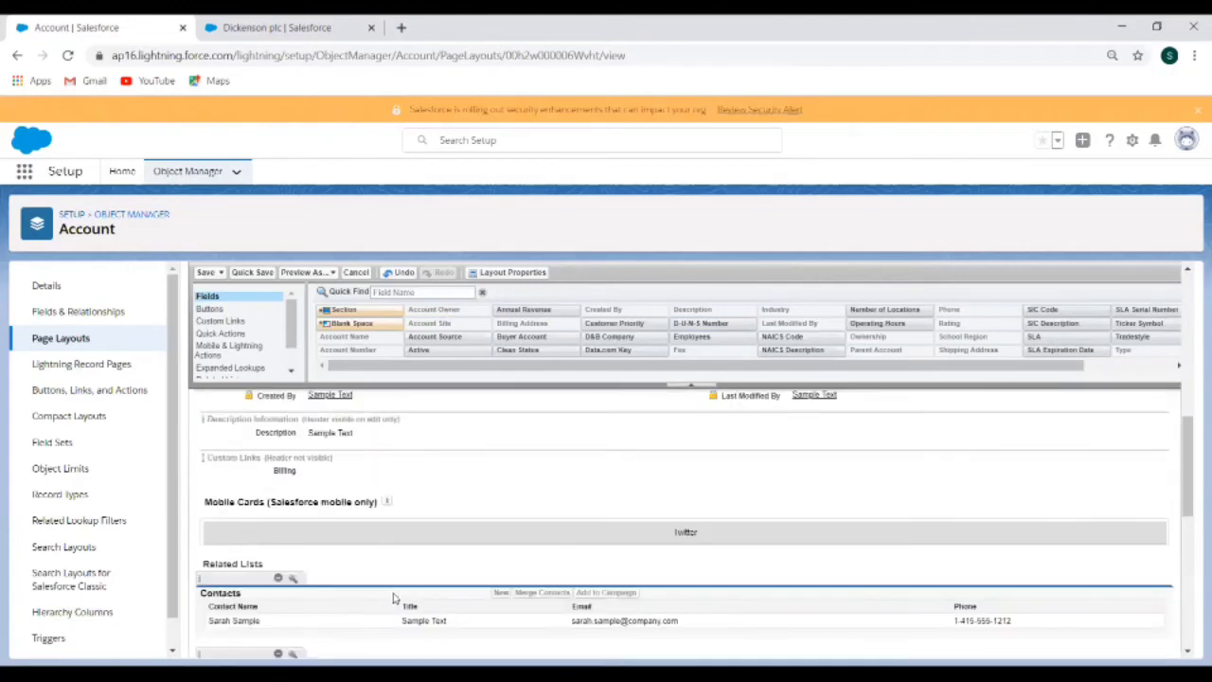
scroll(395, 598, down, 2)
scroll(395, 598, up, 10)
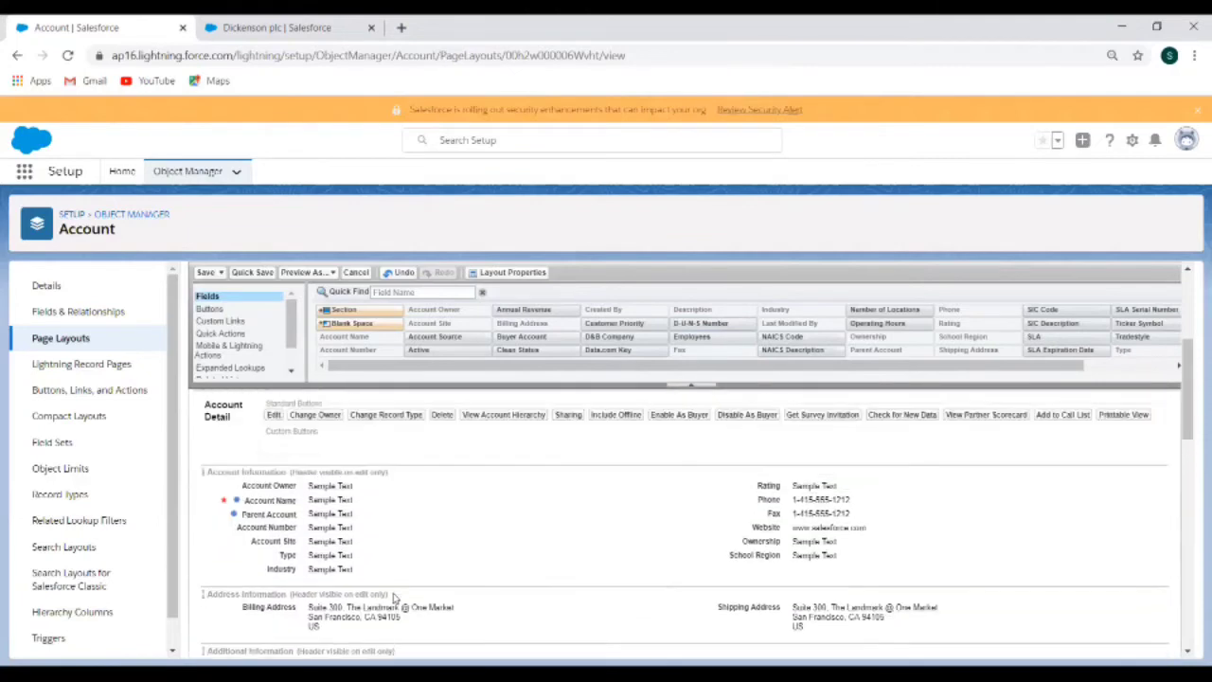
scroll(395, 598, down, 8)
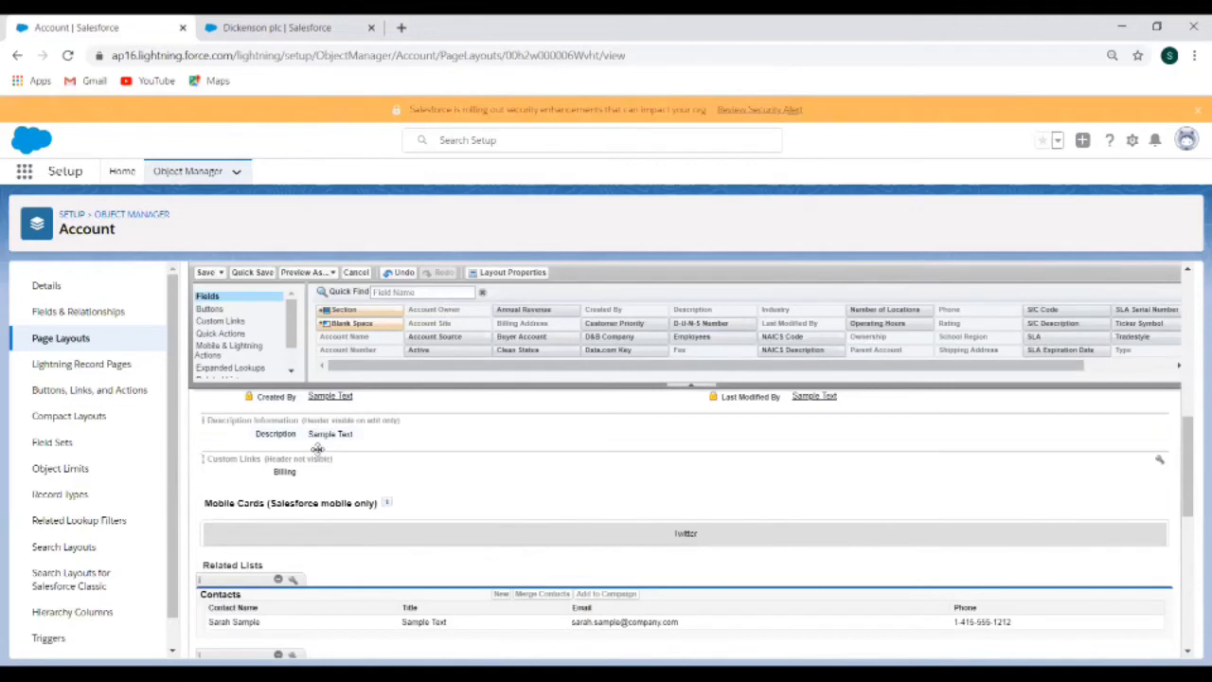
scroll(317, 449, down, 2)
scroll(317, 449, up, 4)
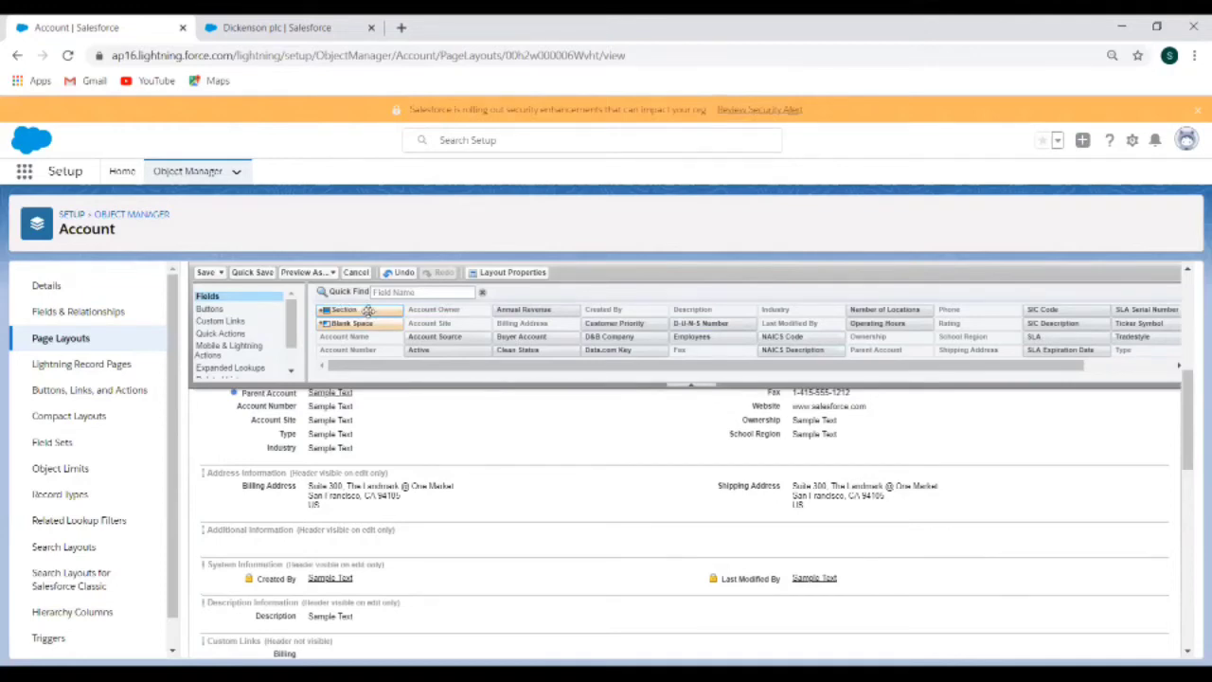
drag(369, 312, 324, 460)
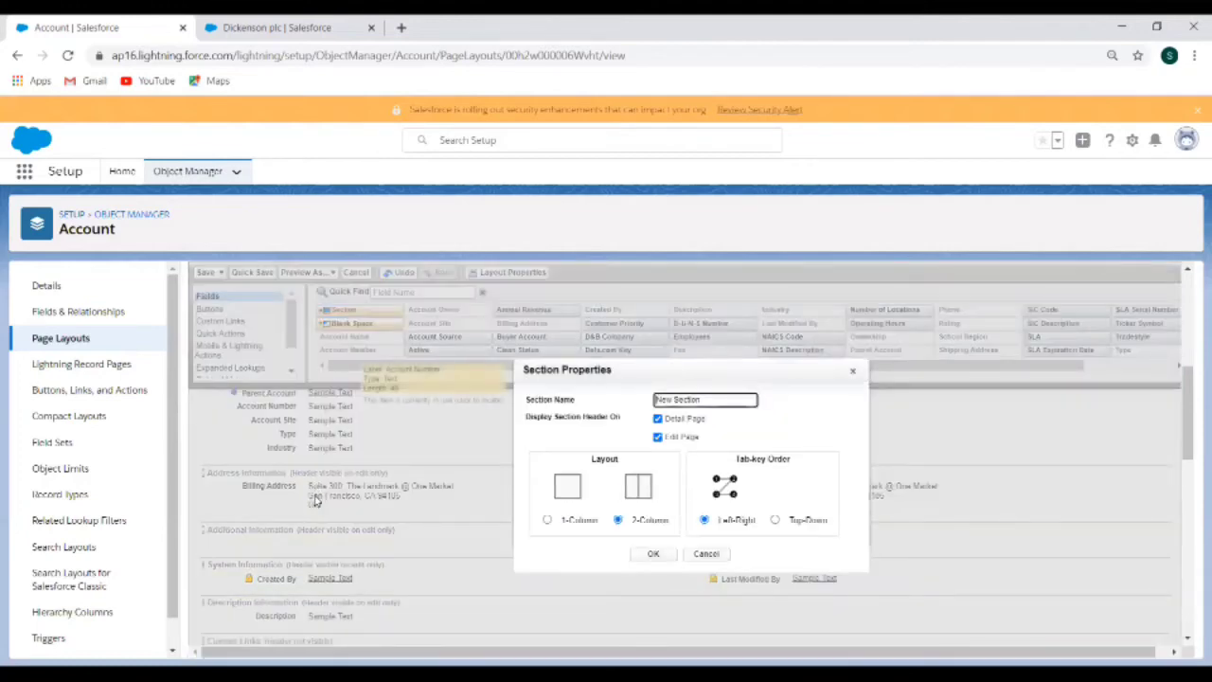
click(706, 555)
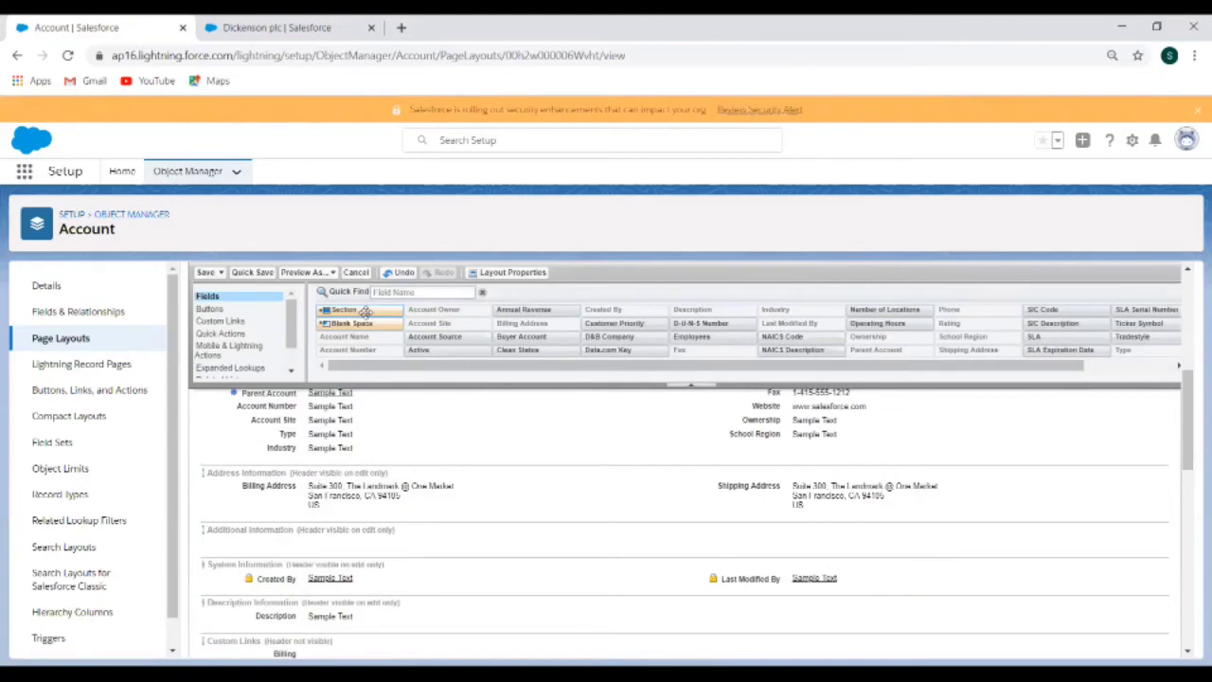
- Add a section named School Principal Information to the School Layout, between Address Information and Additional Information
drag(365, 313, 336, 510)
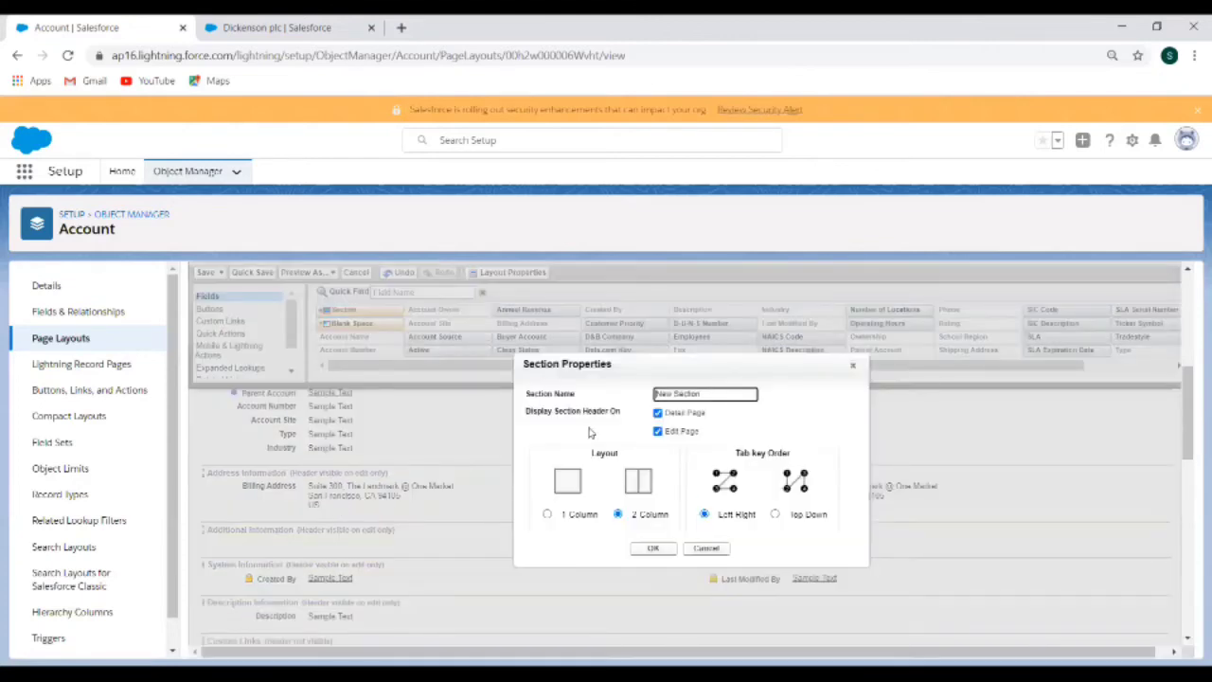
triple_click(684, 398)
text(Schoo)
text(l)
text( Fees)
text(ipal In)
text(formati)
text(o)
text(n)
text(on)
key(BackSpace)
key(BackSpace)
key(BackSpace)
text(ion)
- Give the School Principal Information section a 1 Column layout and save the School Layout
click(546, 515)
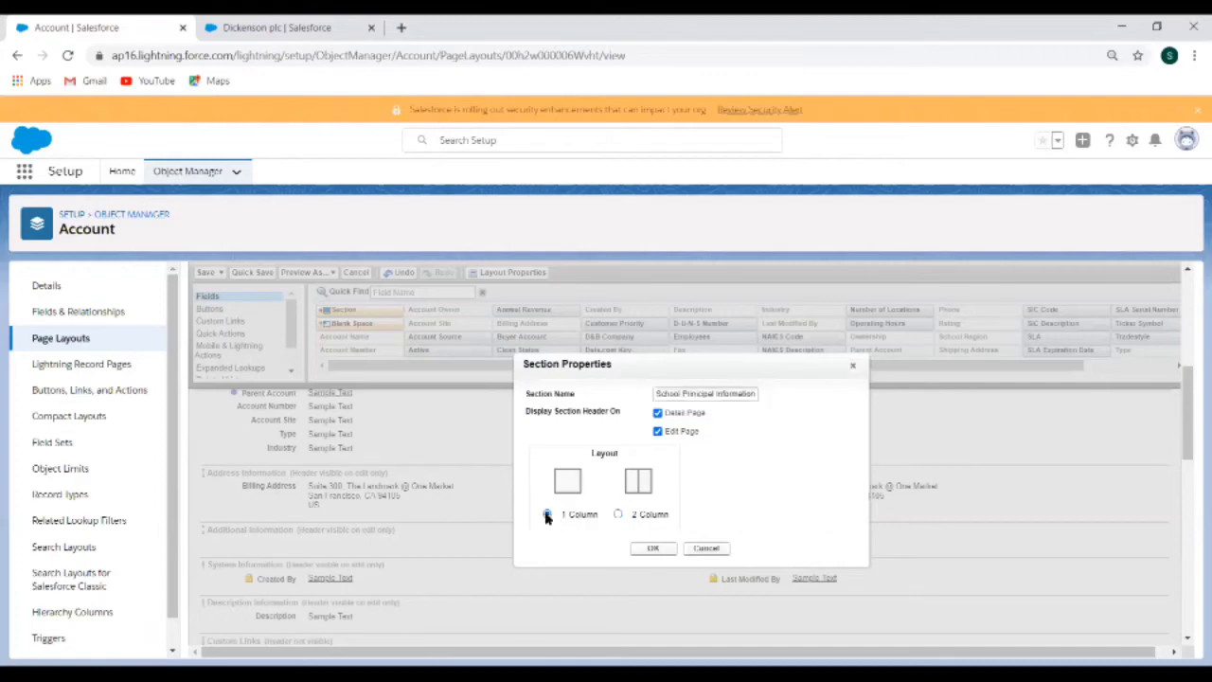
click(618, 514)
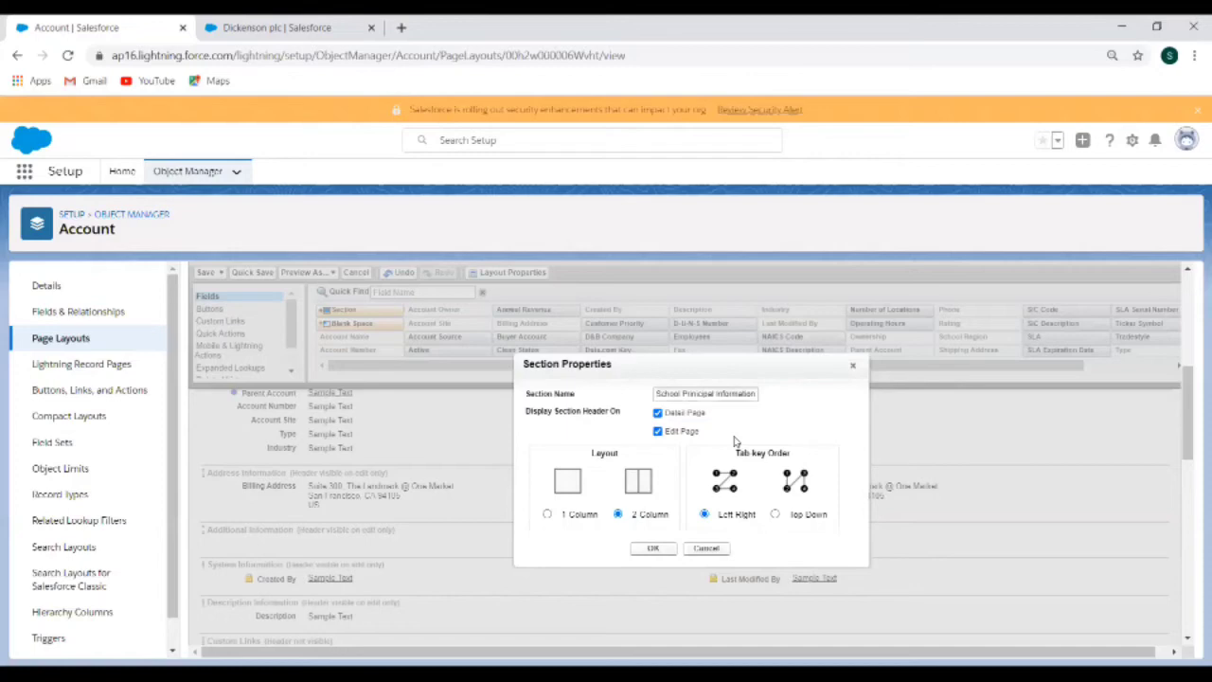
click(547, 516)
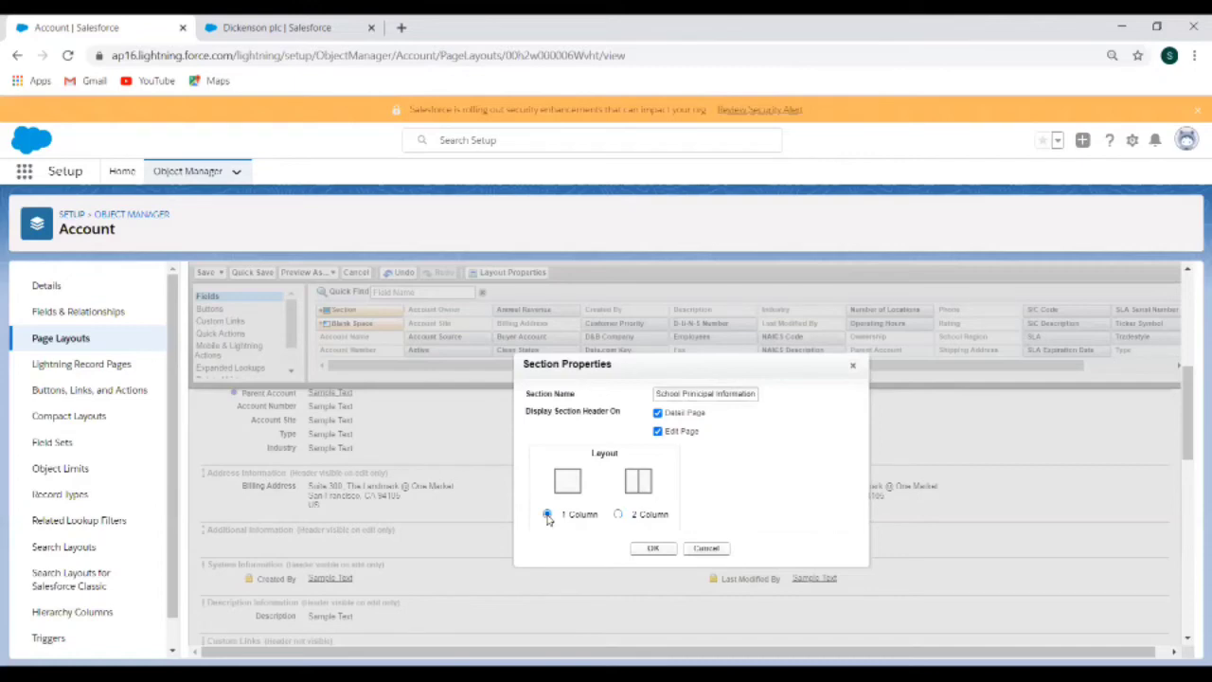
click(652, 551)
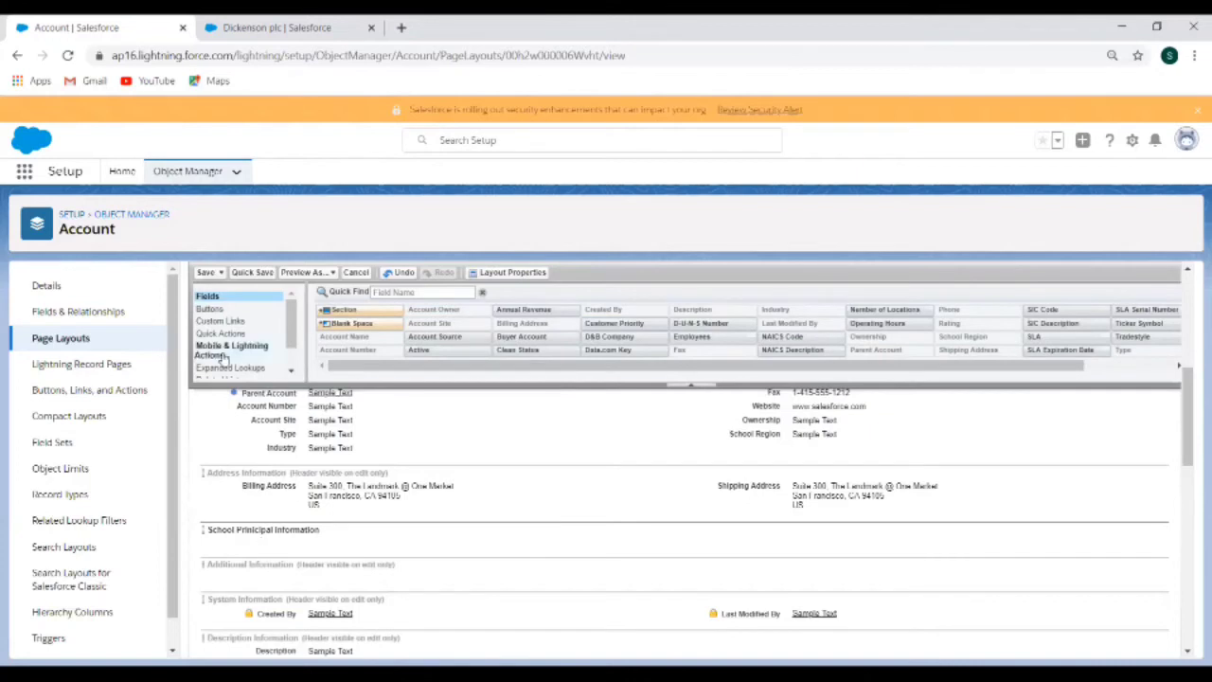
click(205, 273)
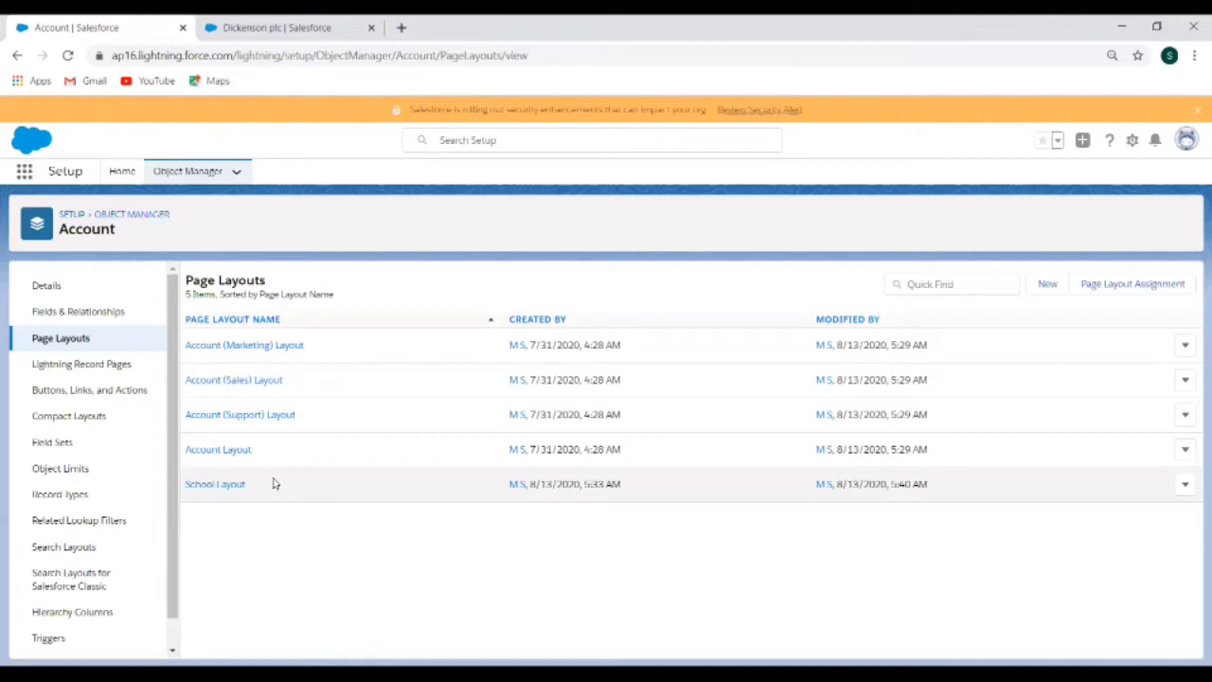
- Review the Account page layout assignments to see which layout each profile uses
click(1105, 294)
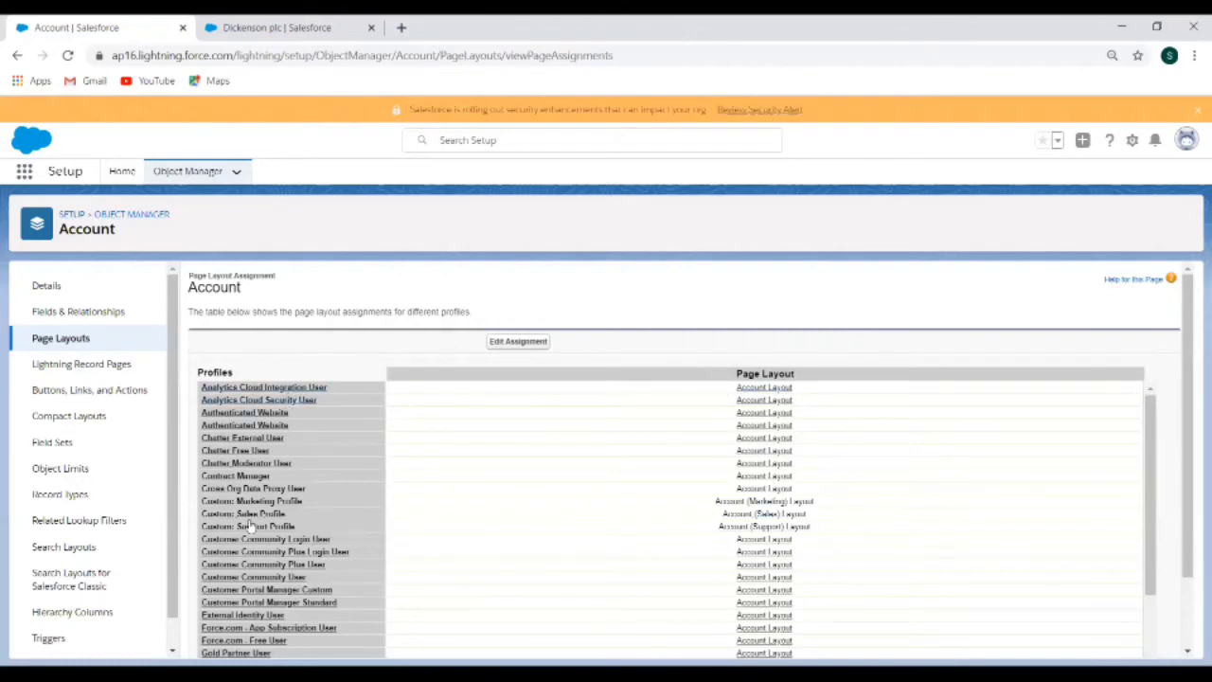
scroll(251, 528, down, 2)
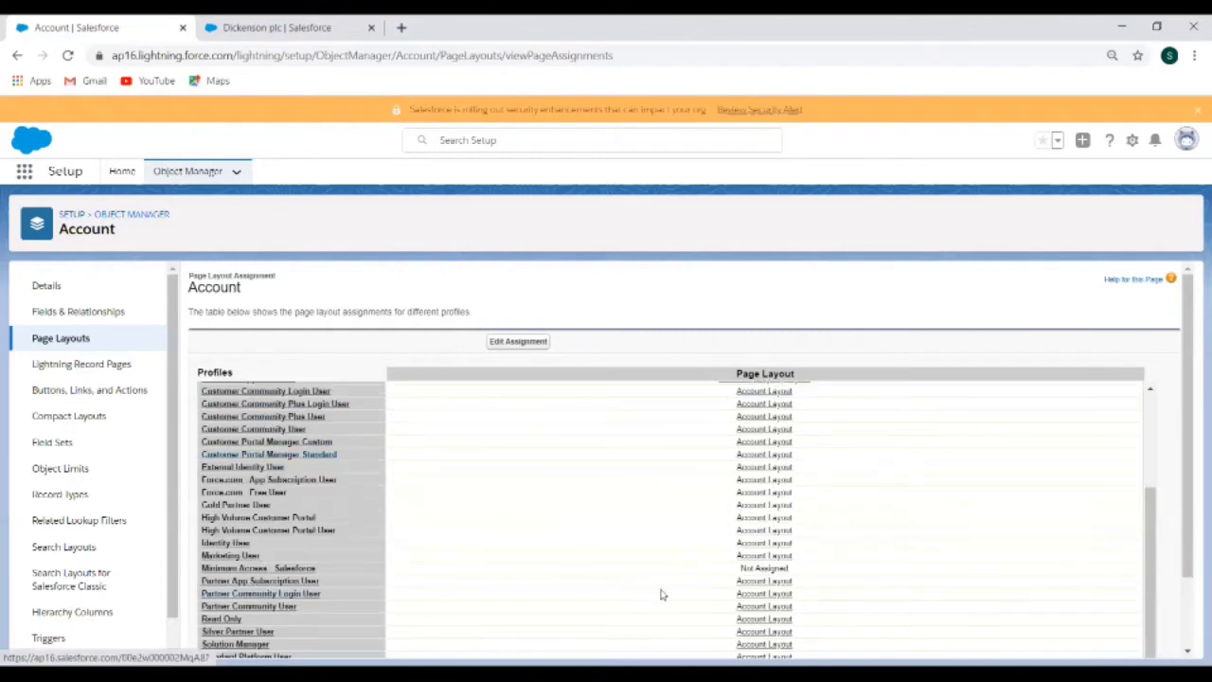
scroll(500, 582, down, 1)
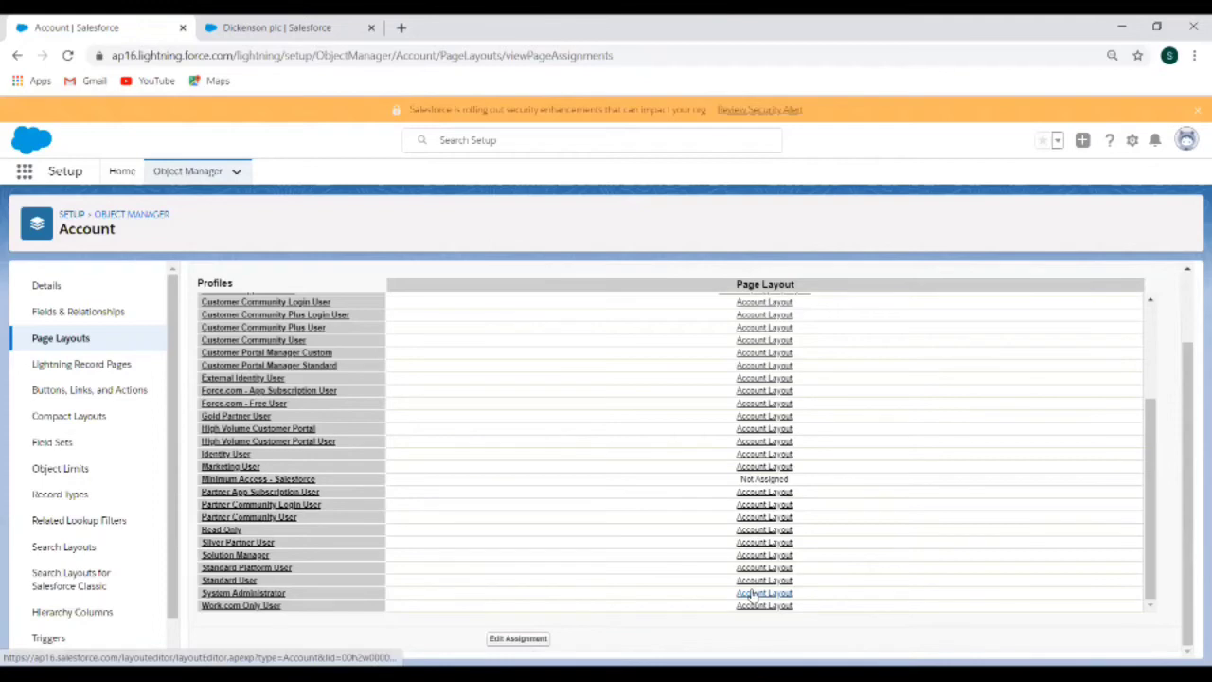
scroll(739, 499, up, 2)
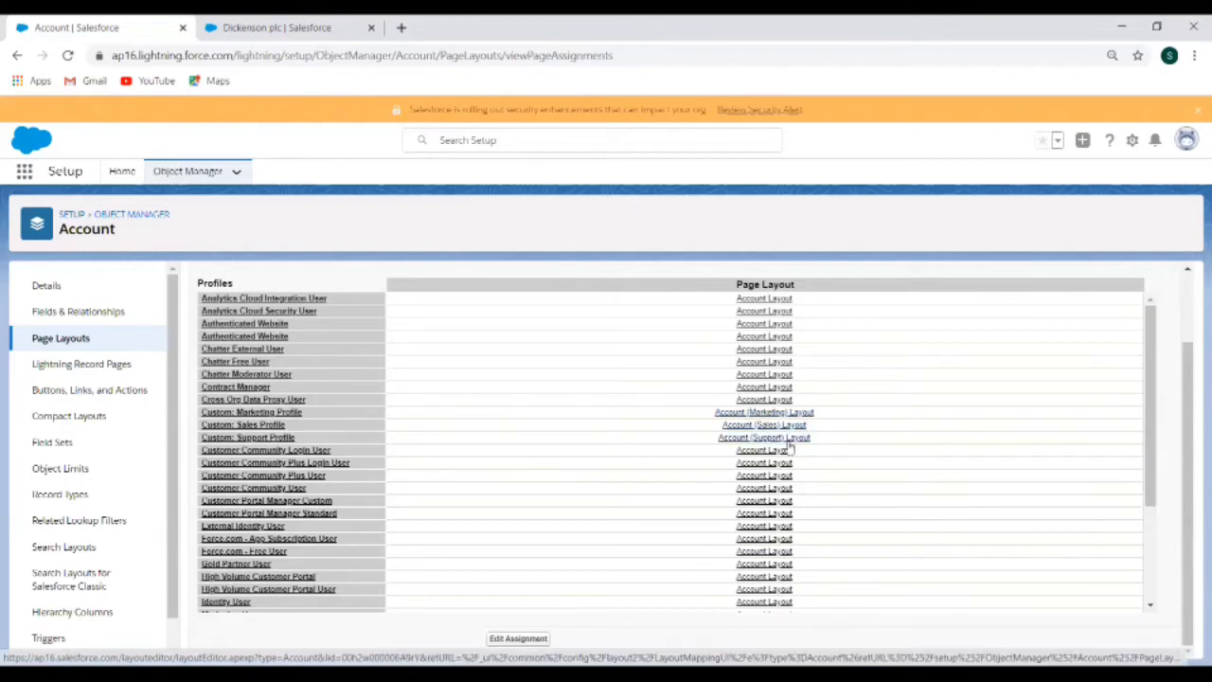
scroll(765, 398, up, 2)
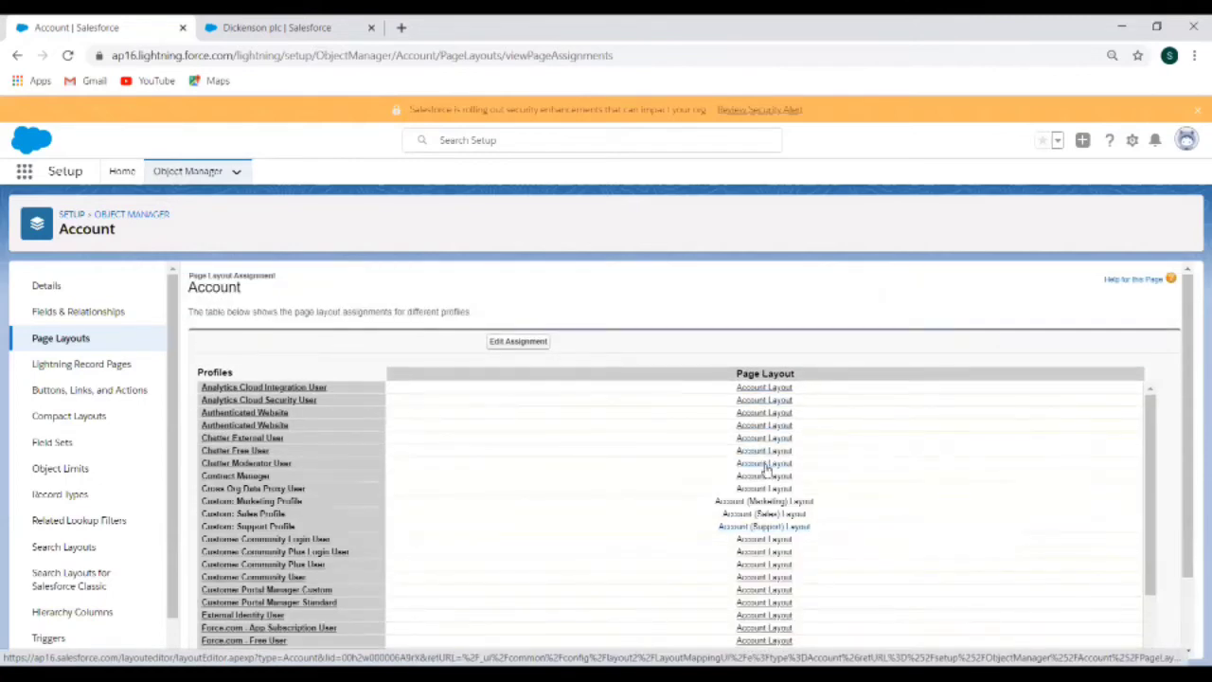
scroll(765, 468, down, 3)
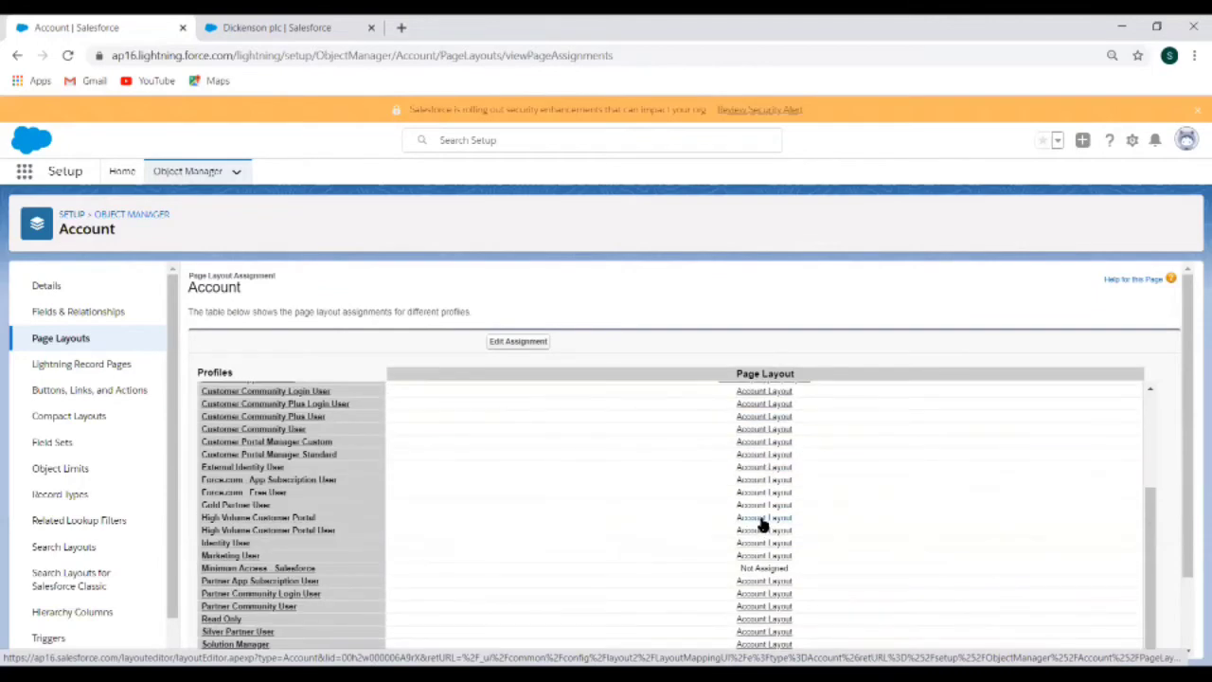
scroll(749, 530, down, 1)
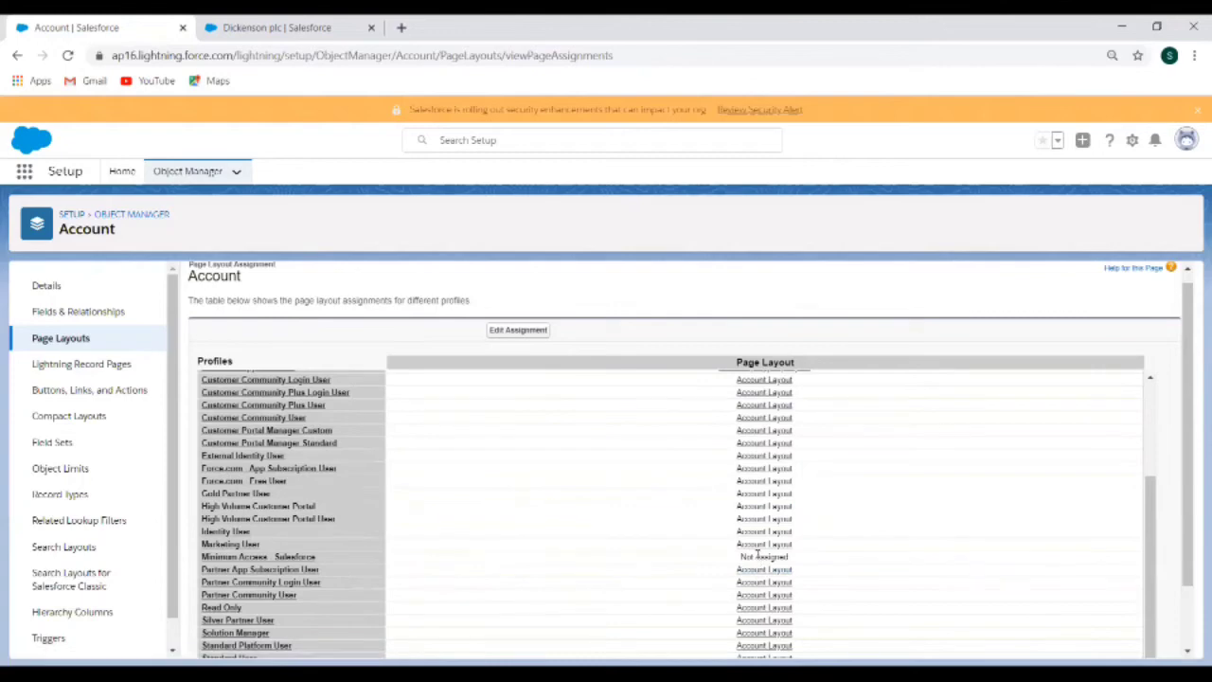
scroll(577, 478, down, 1)
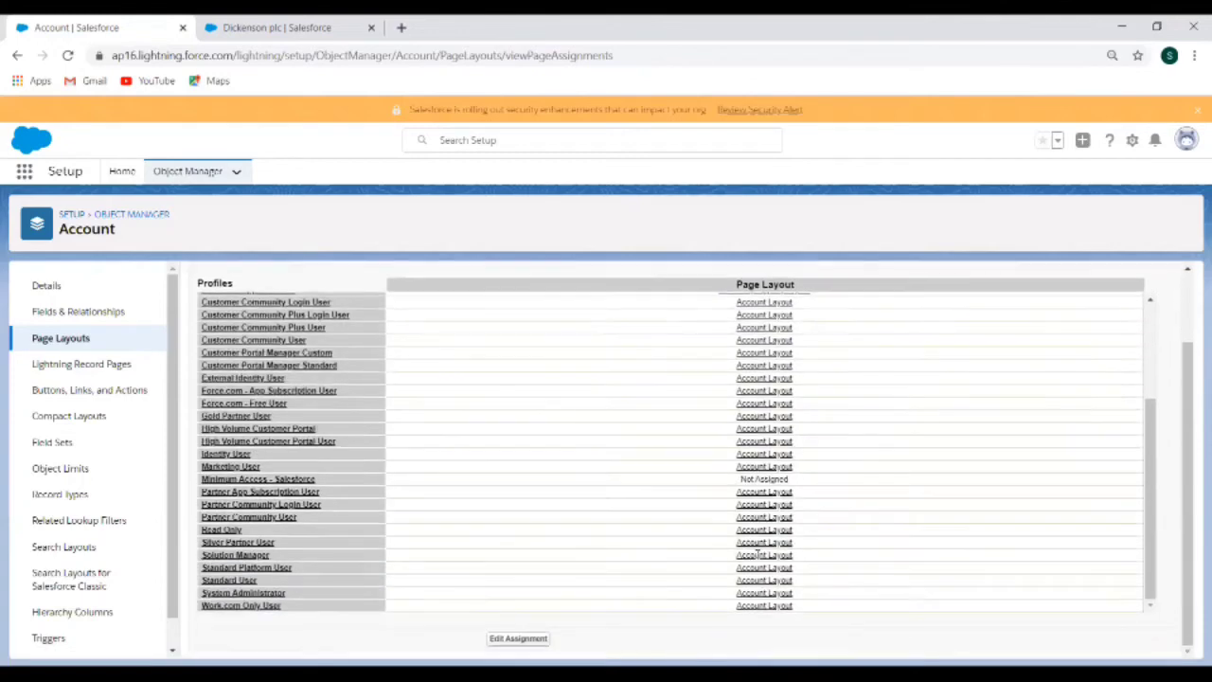
scroll(578, 478, up, 3)
scroll(480, 345, up, 1)
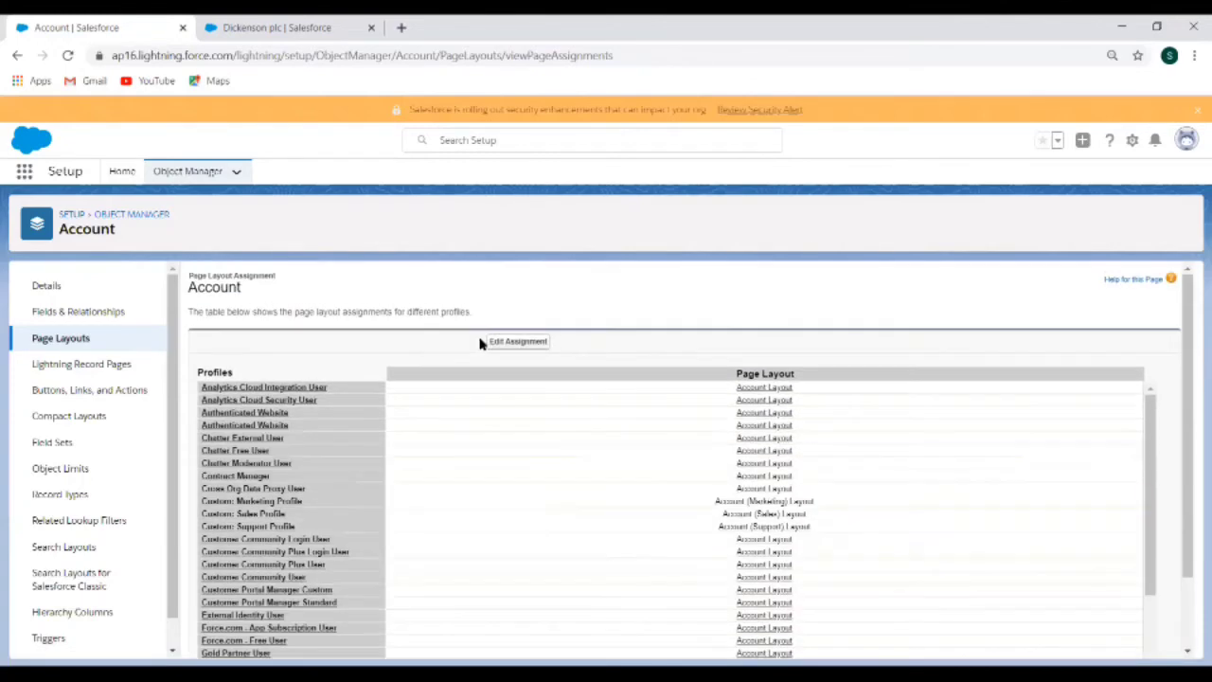
- Assign School Layout to the System Administrator profile, save the assignment and check it in the profile list
click(517, 342)
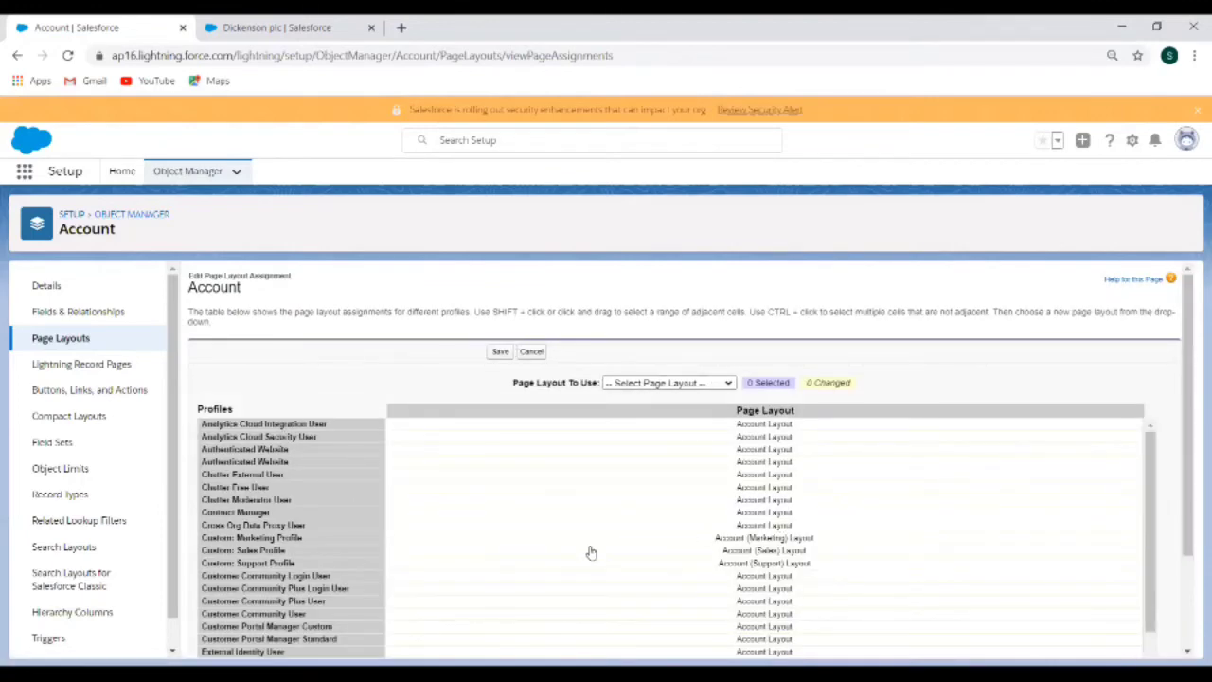
scroll(590, 552, down, 3)
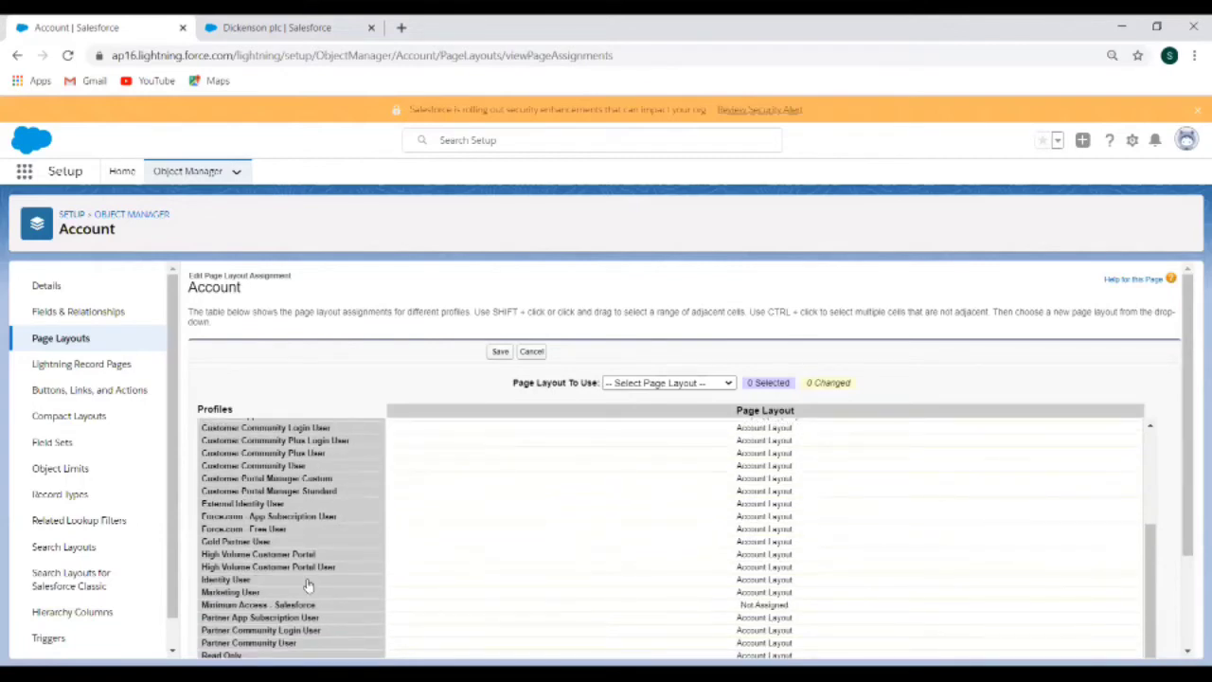
scroll(206, 635, down, 2)
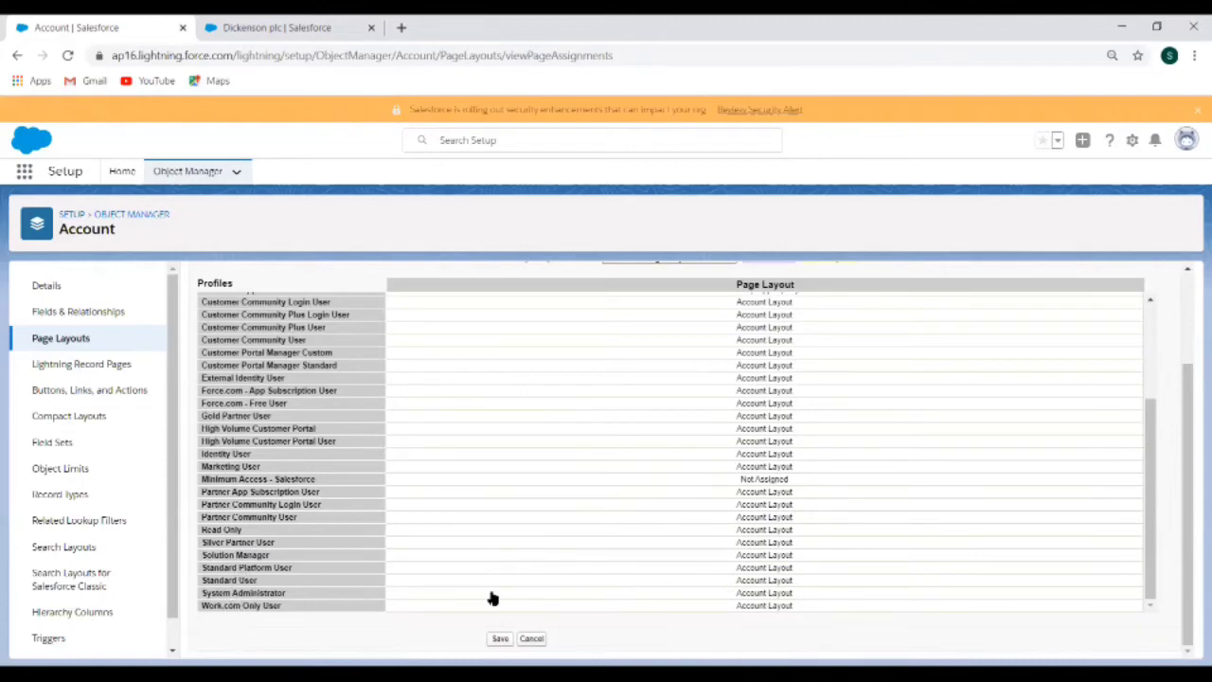
click(738, 597)
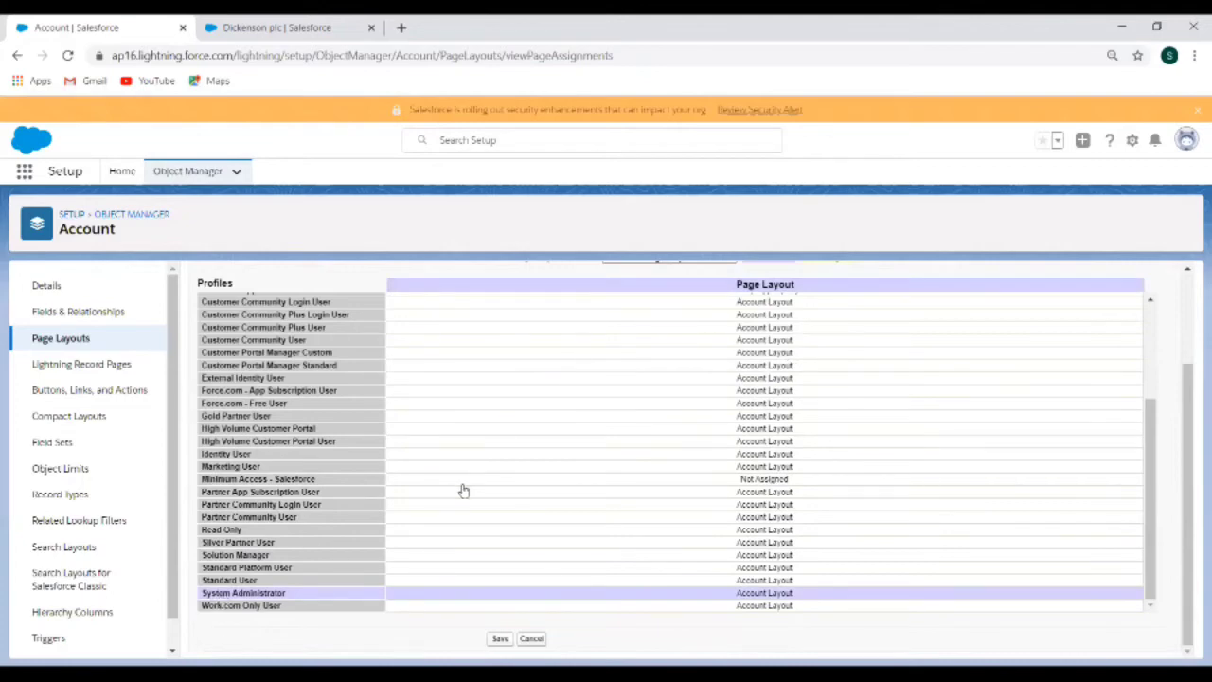
scroll(463, 491, up, 3)
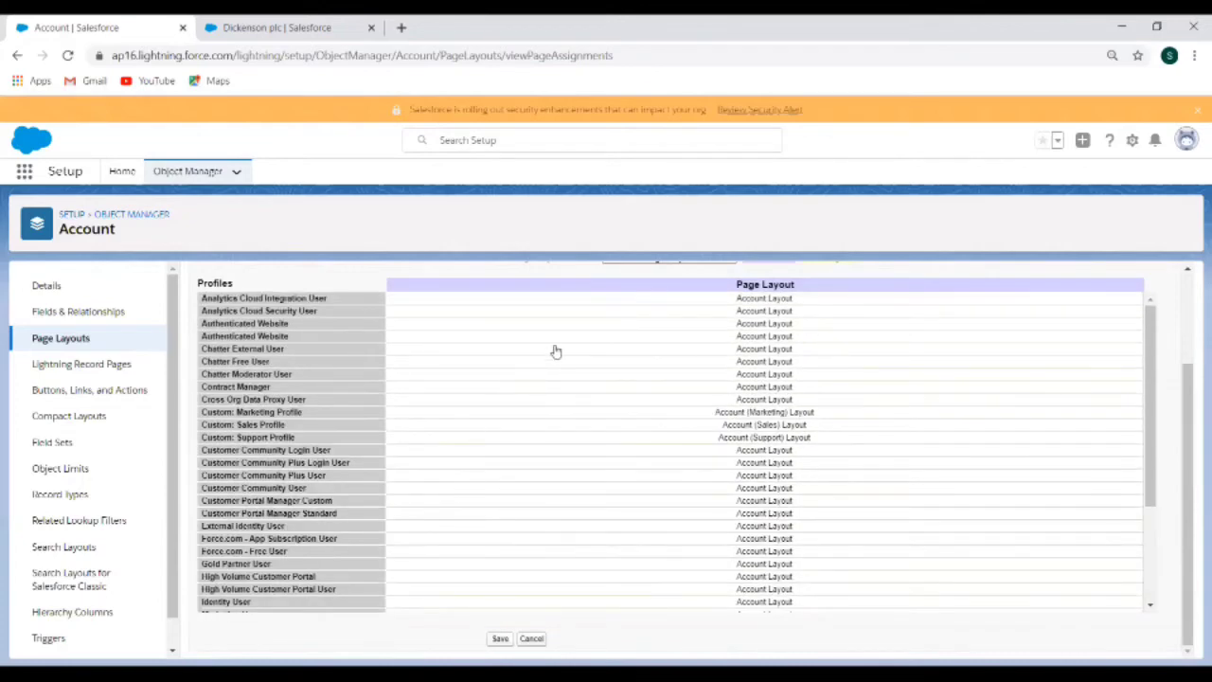
scroll(555, 349, up, 2)
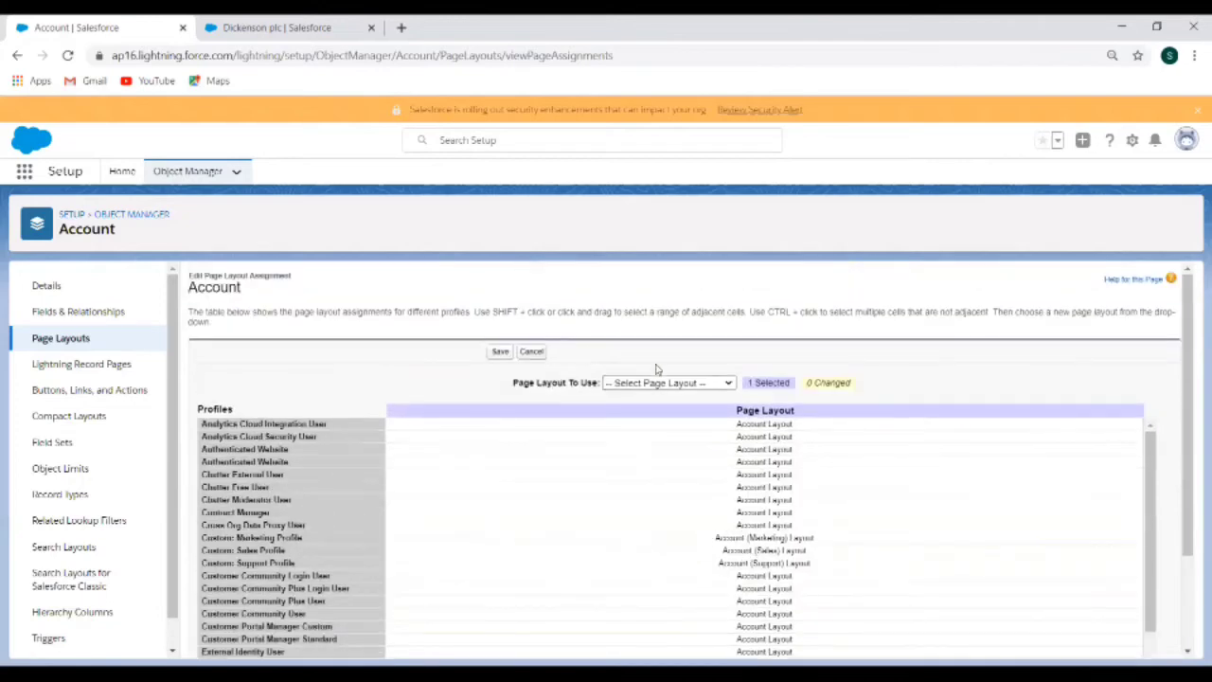
click(727, 383)
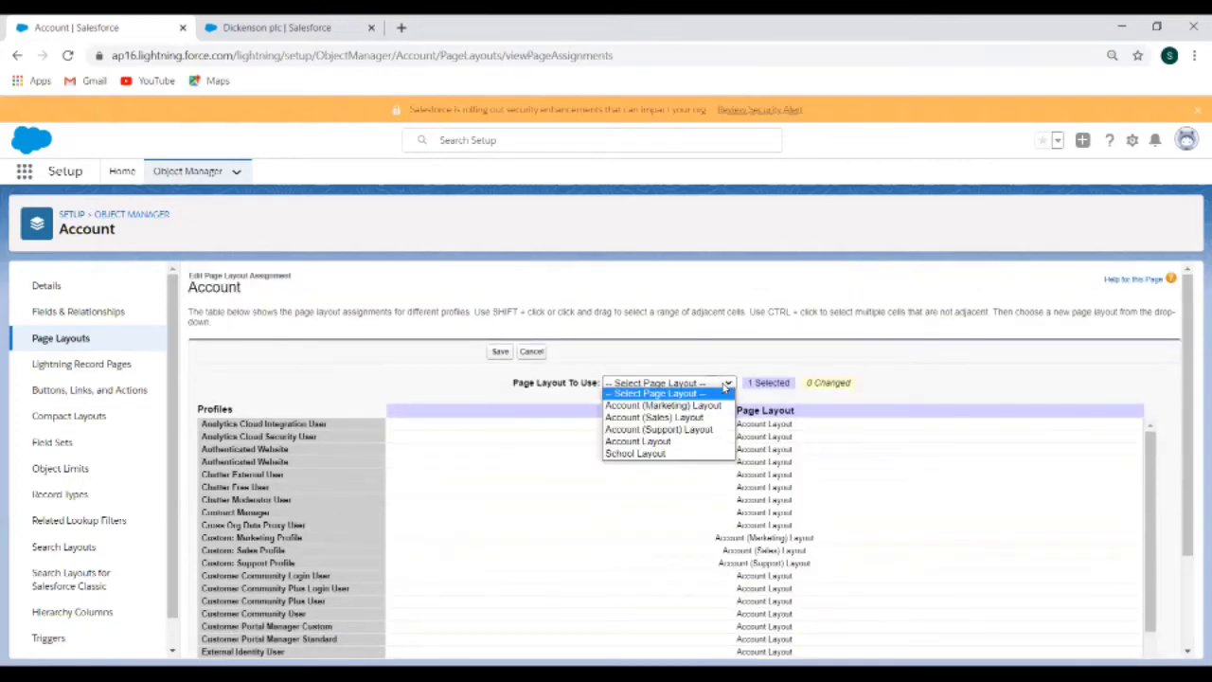
click(669, 455)
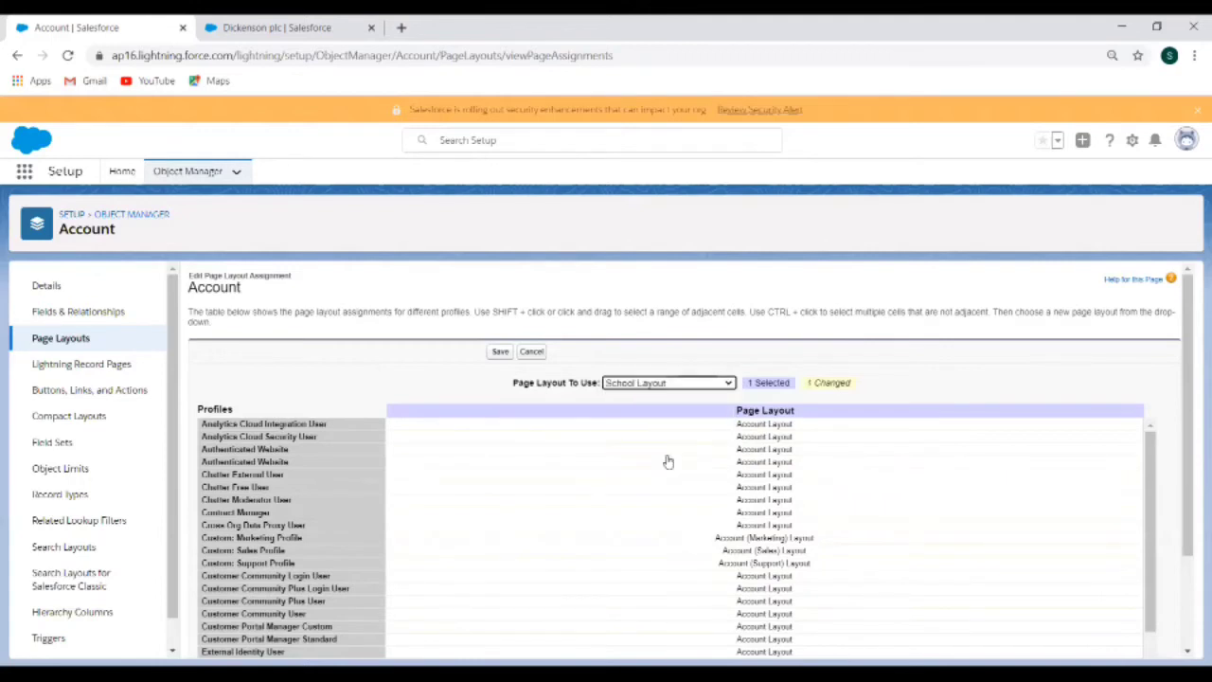
click(500, 352)
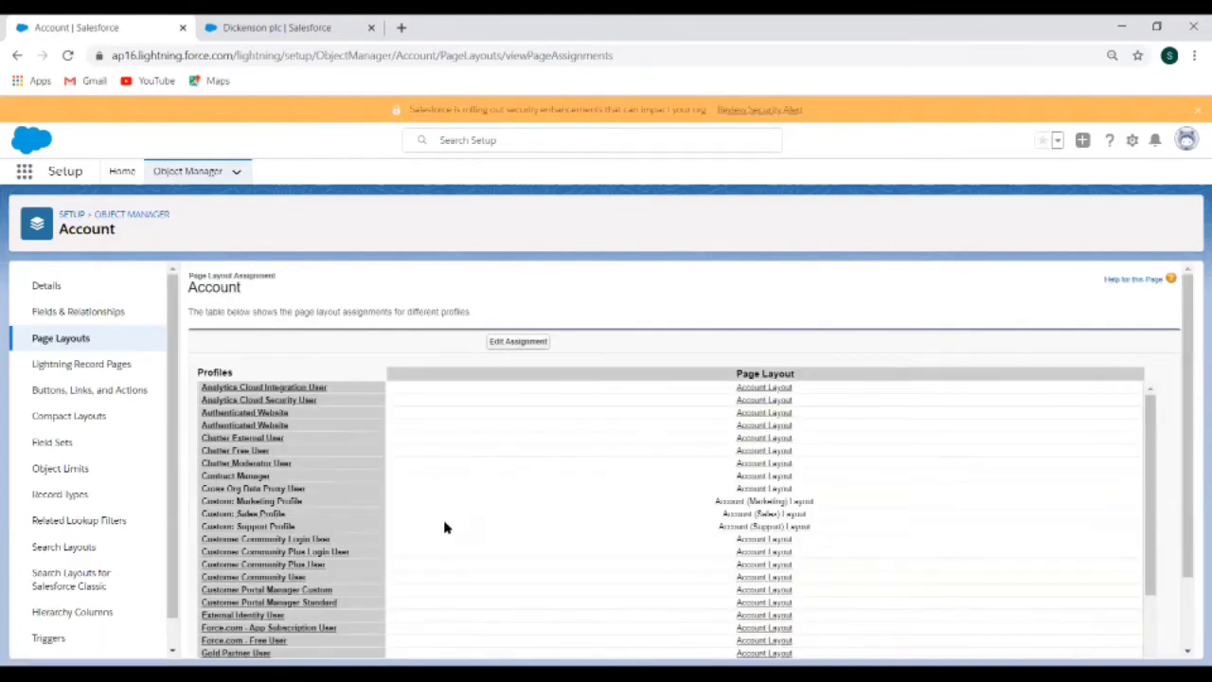
scroll(446, 527, down, 3)
scroll(360, 565, down, 2)
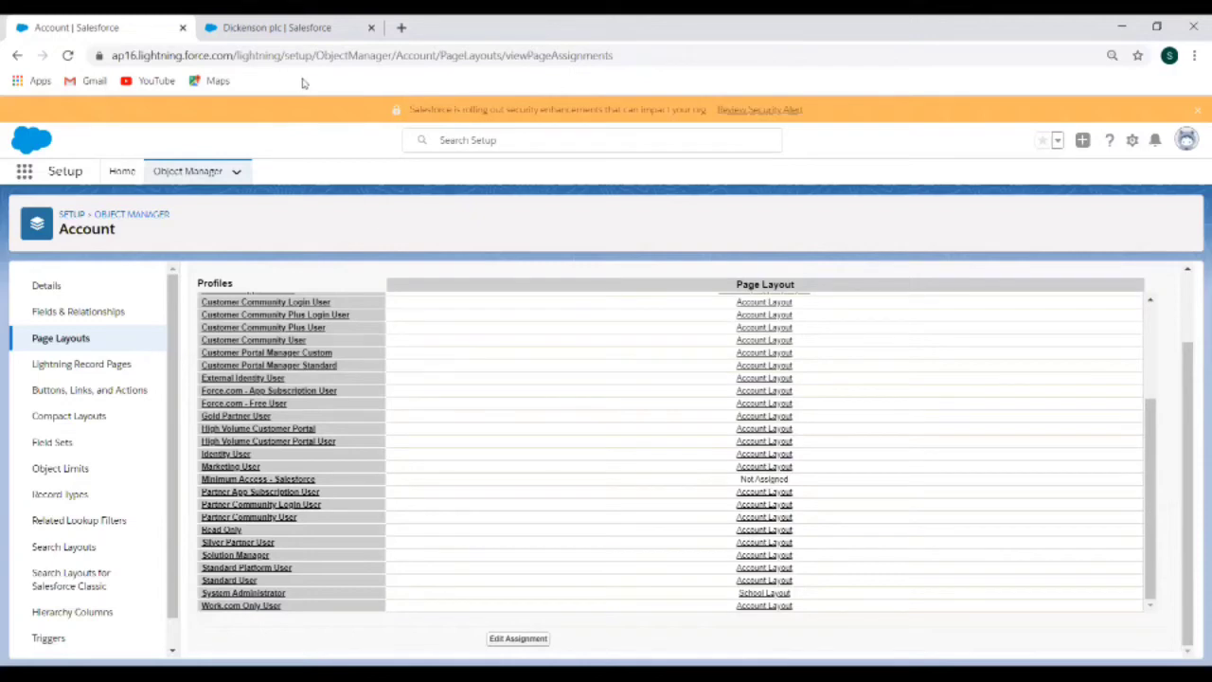
- Log out of Salesforce from the Dickenson plc account page and log back in, postponing the mobile phone registration
click(277, 27)
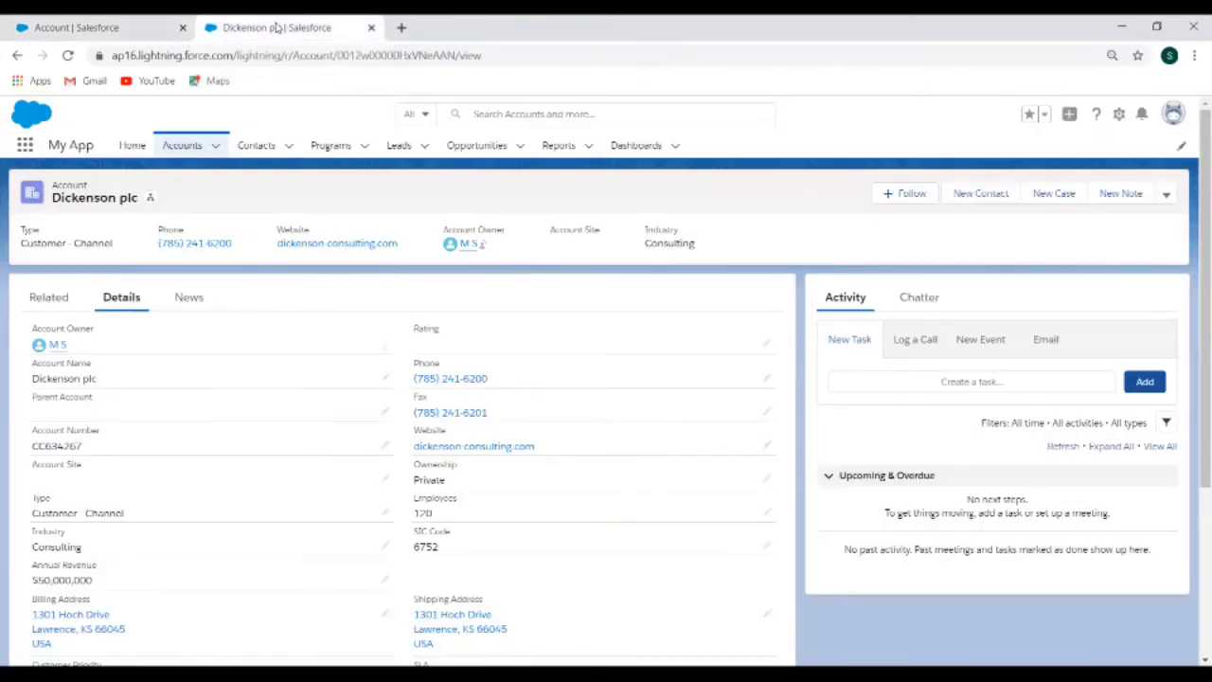
click(1171, 118)
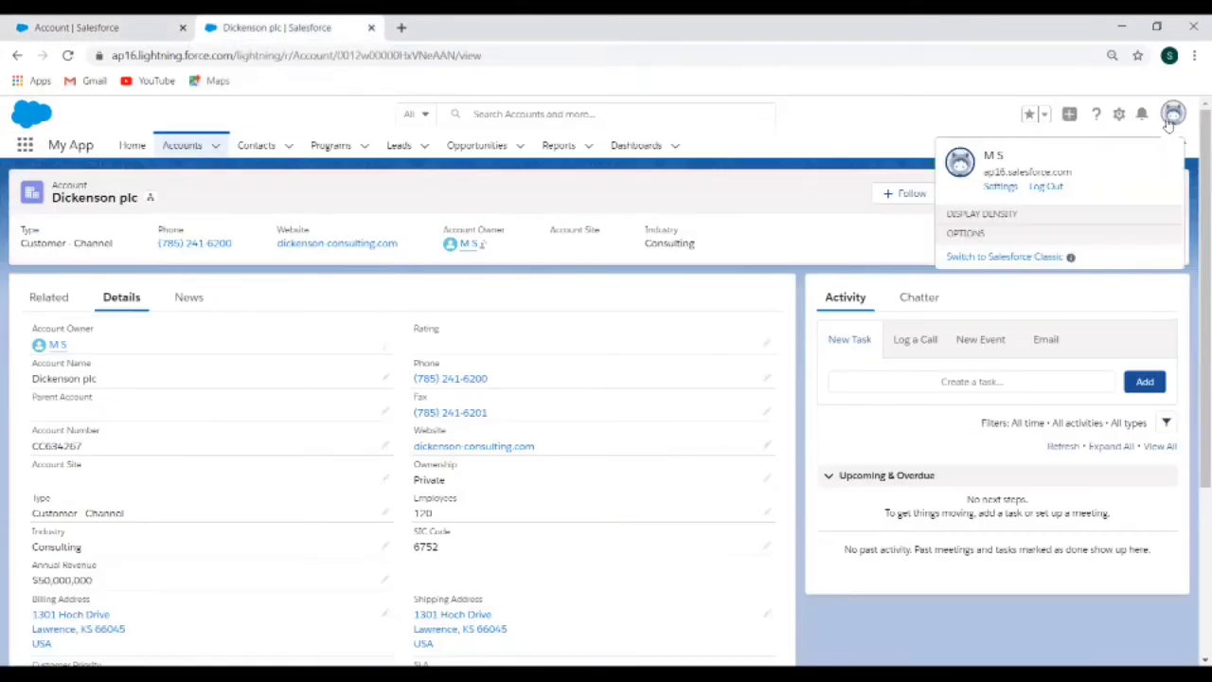
click(1047, 187)
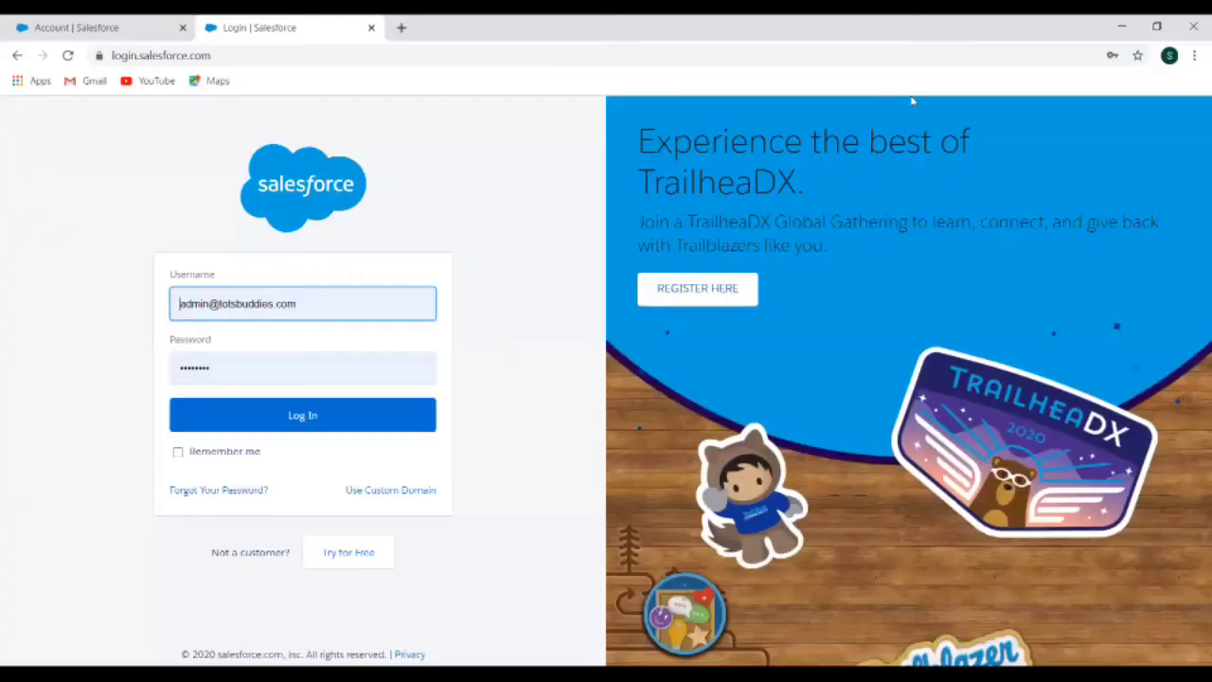
click(260, 427)
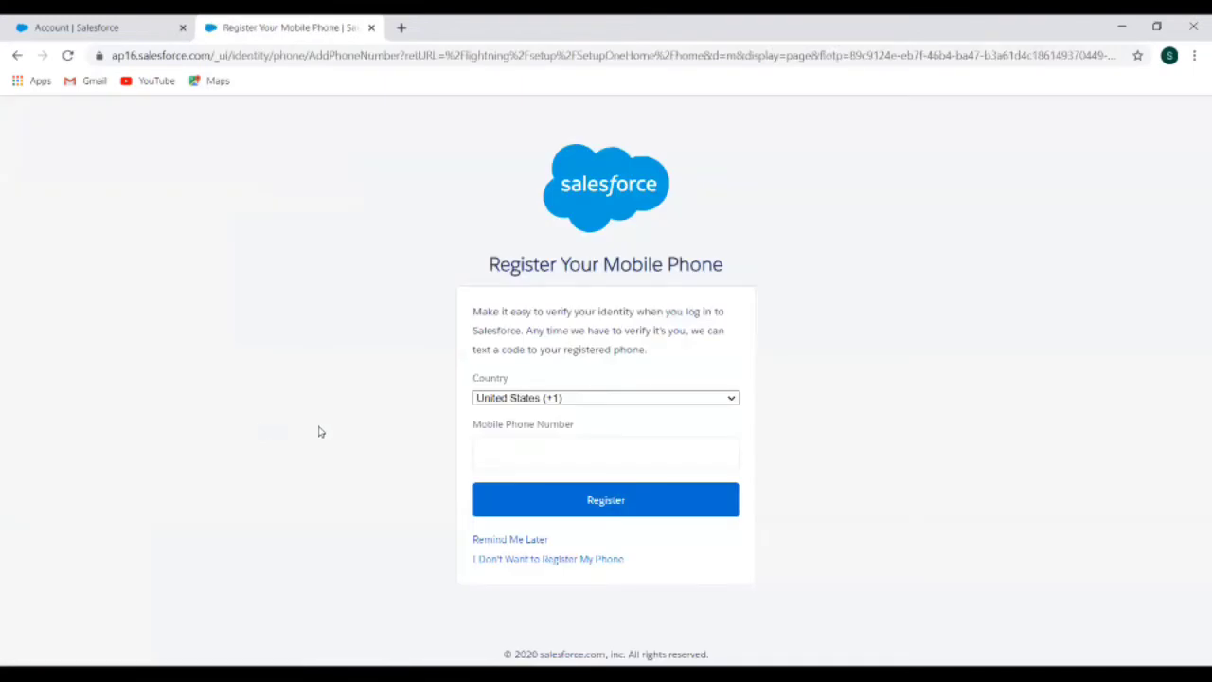
click(506, 540)
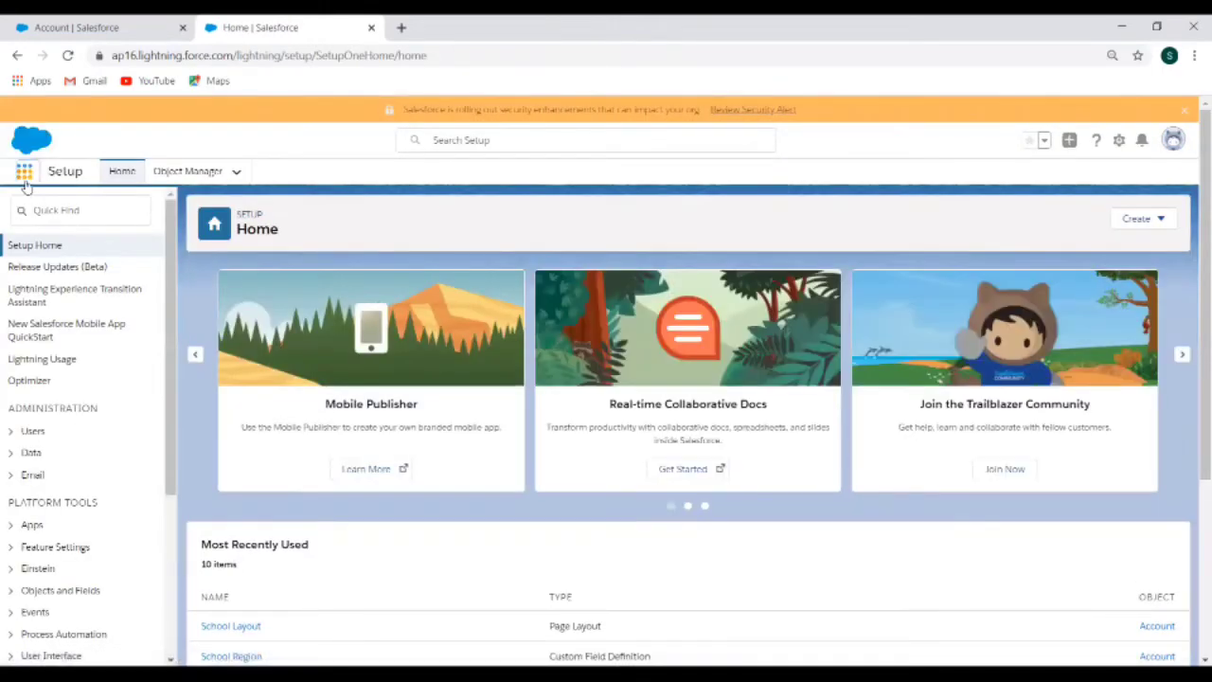
- Open My App and go to its Accounts list
click(24, 170)
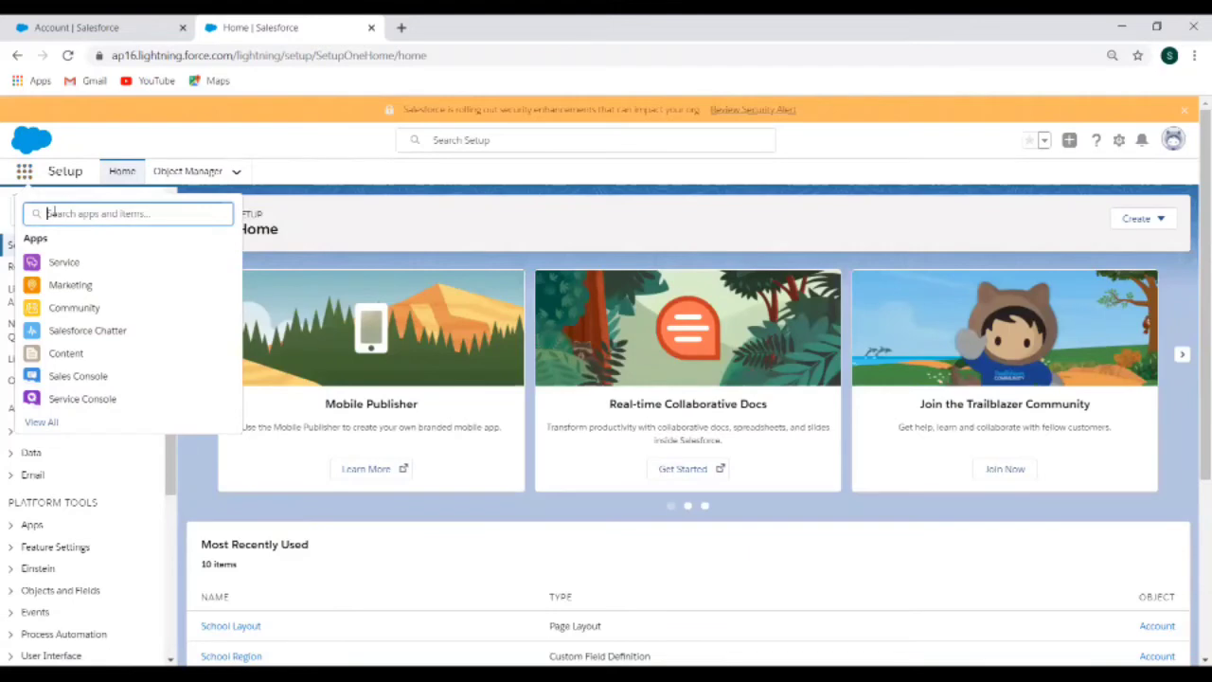
text(My)
click(106, 265)
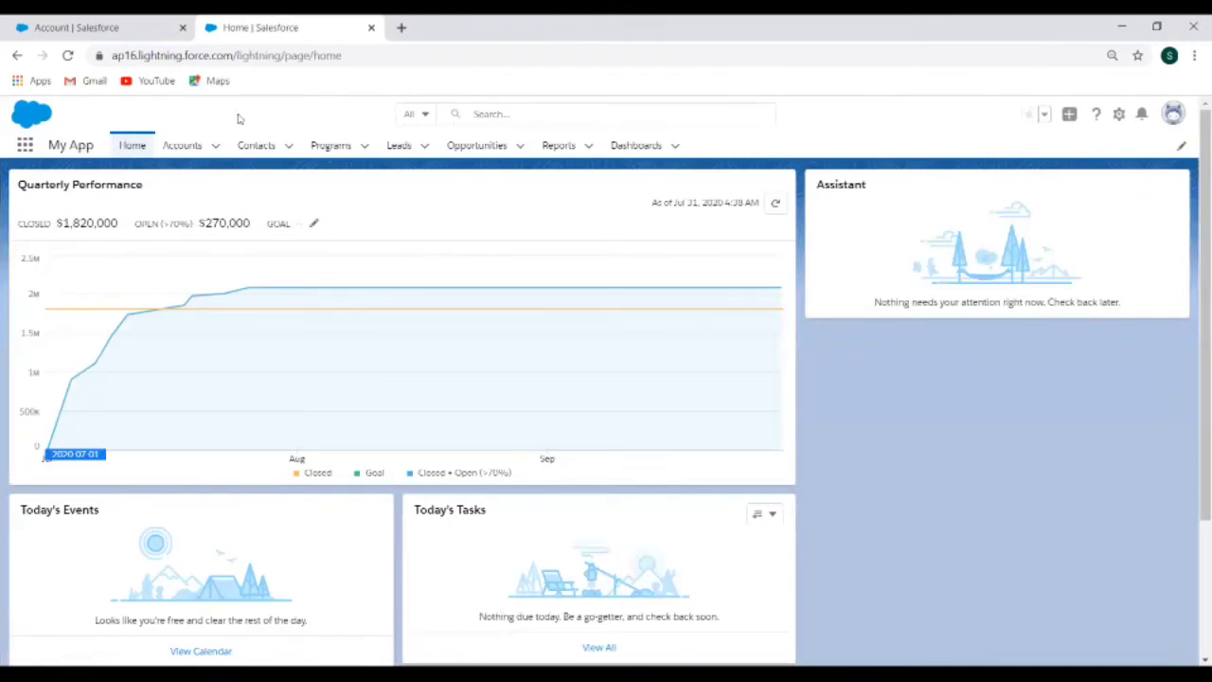
click(183, 147)
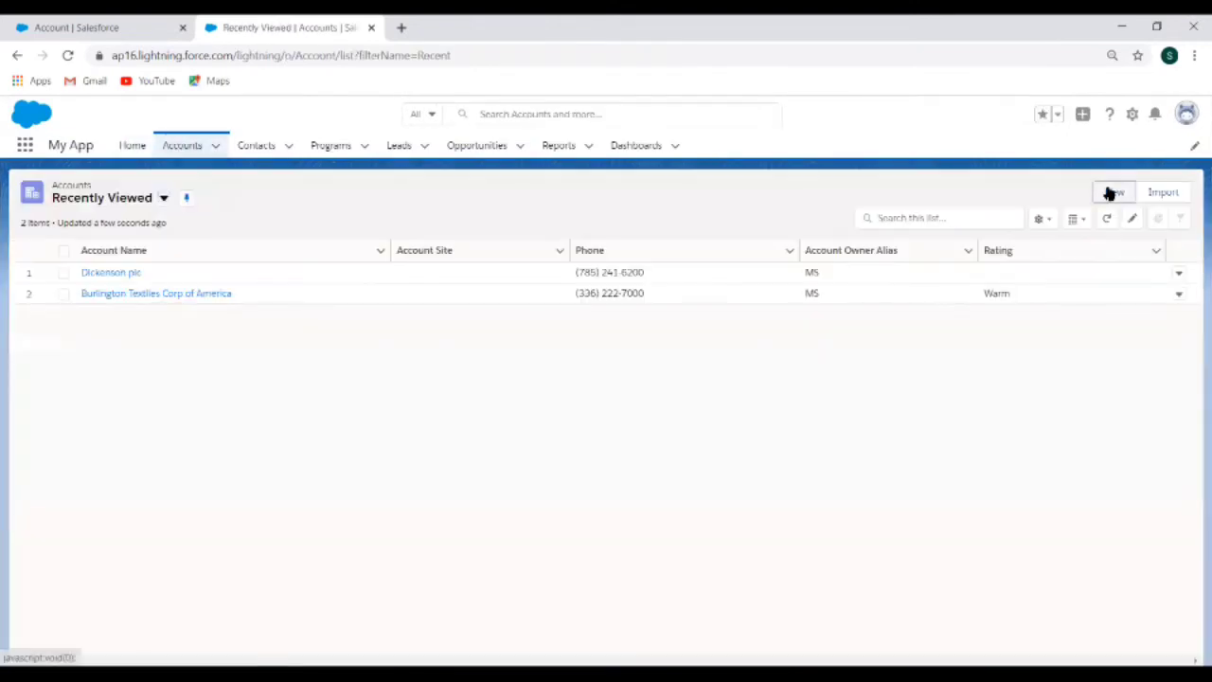
- Open a new account form, review the School Region options and the form's sections, and close it without saving
click(1113, 192)
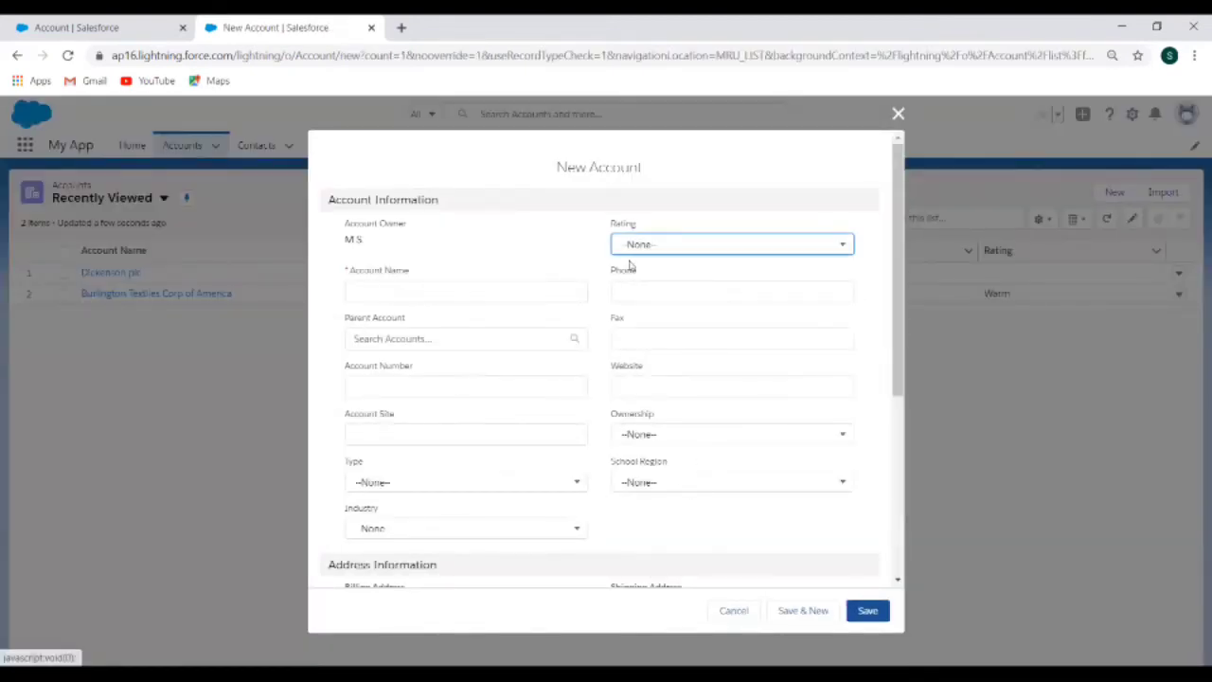
click(659, 485)
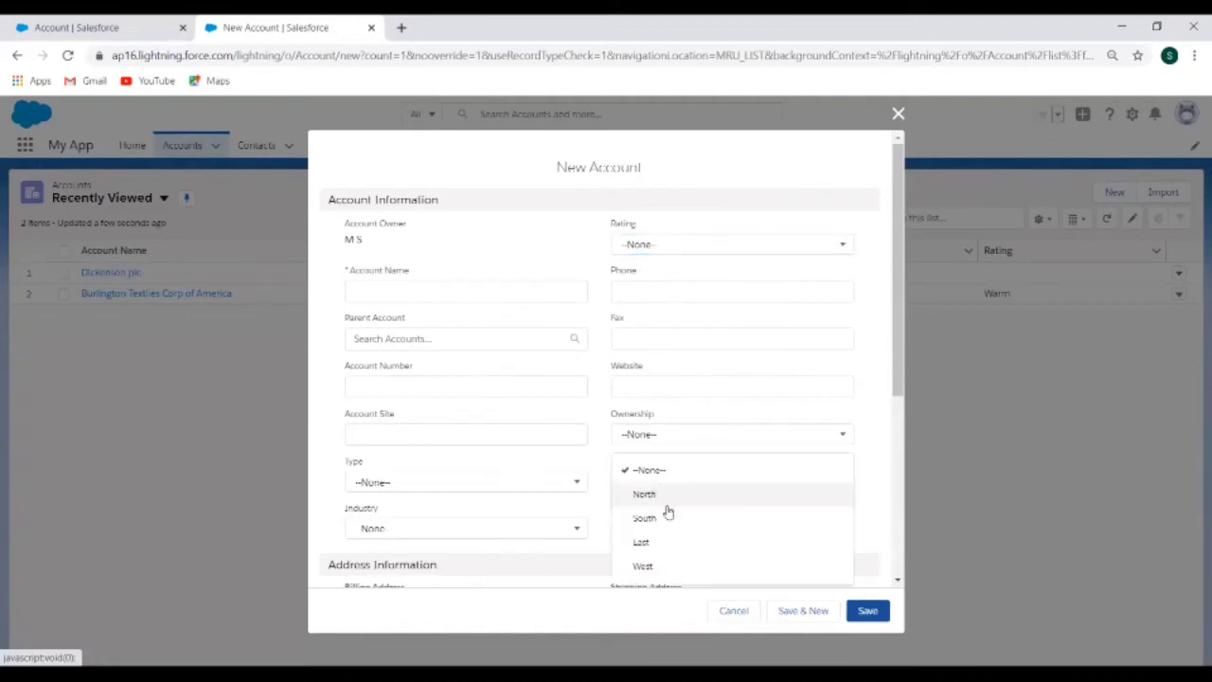
click(599, 497)
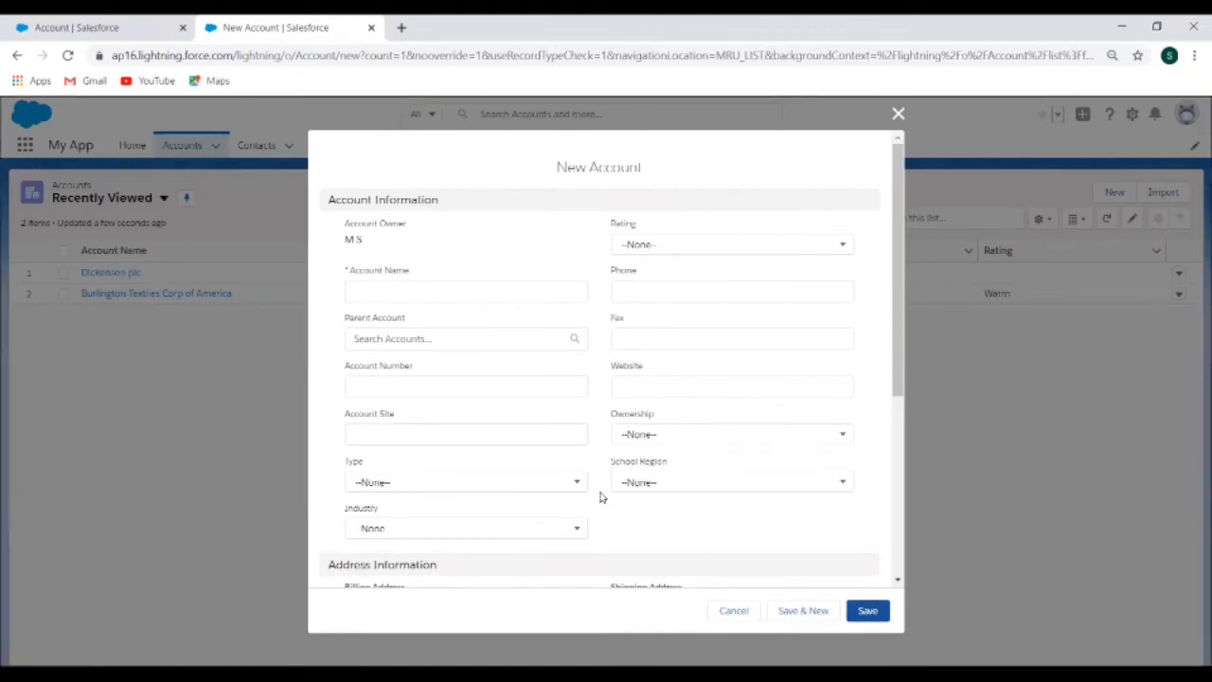
scroll(599, 496, down, 3)
scroll(599, 496, down, 2)
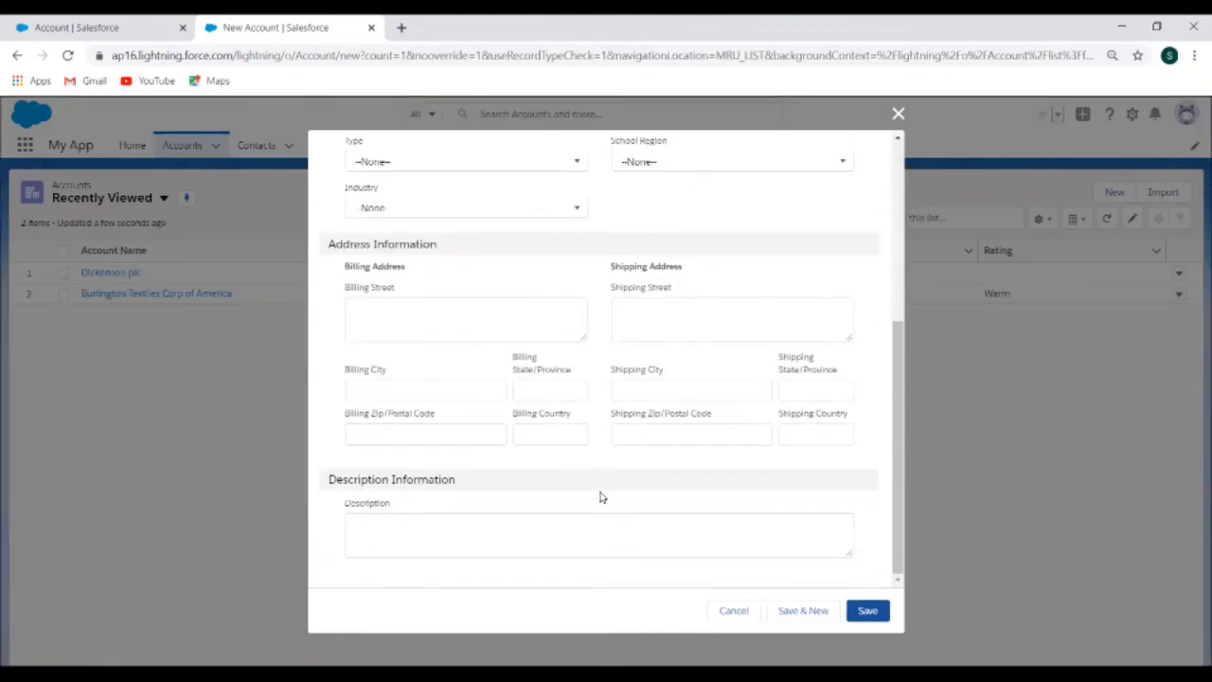
scroll(599, 496, up, 5)
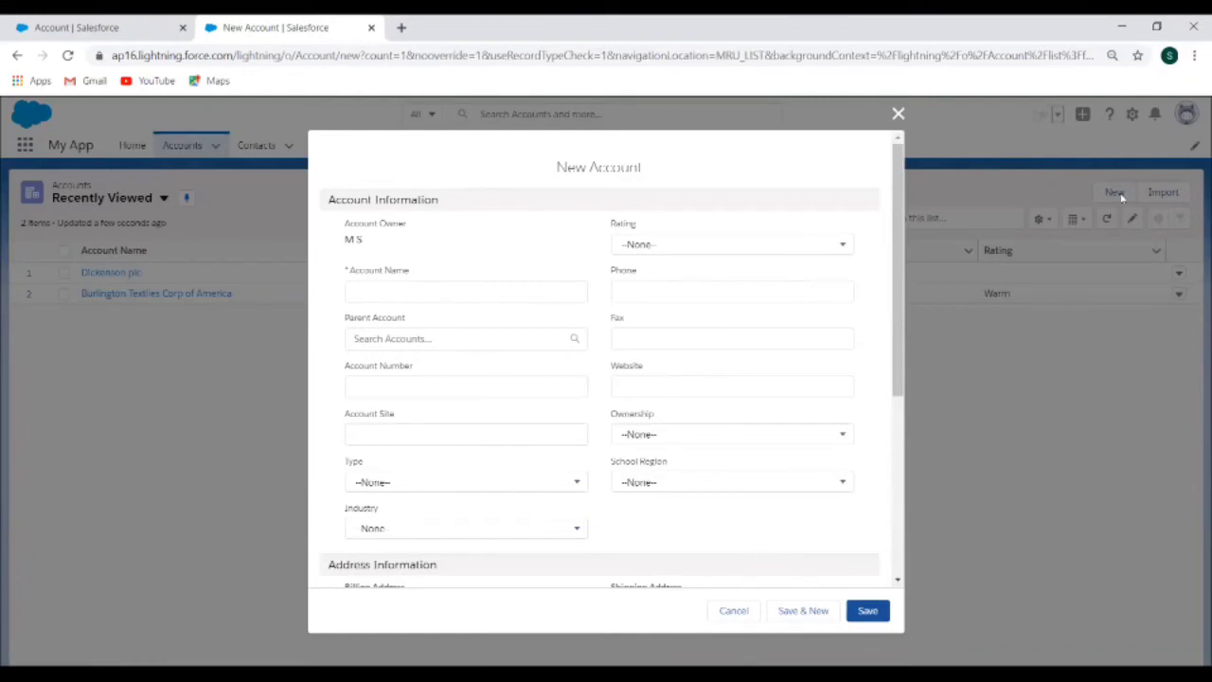
click(898, 114)
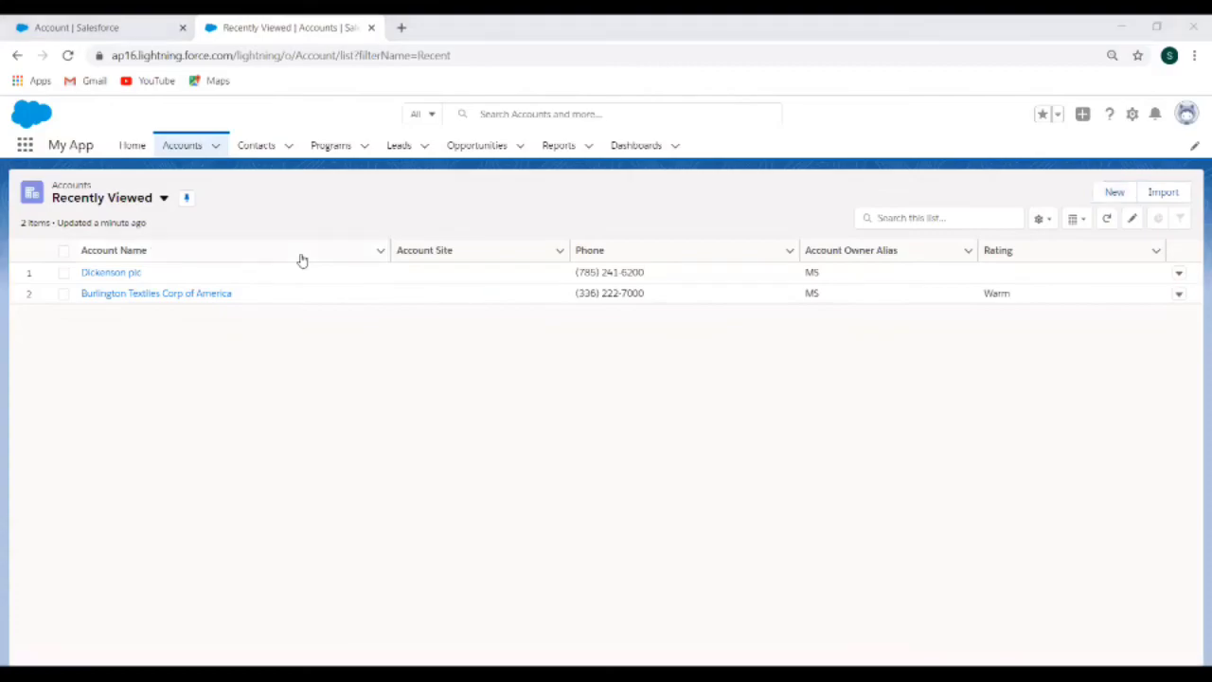
- Open another new account form and review the options of the Type field without picking one
key(alt+Tab)
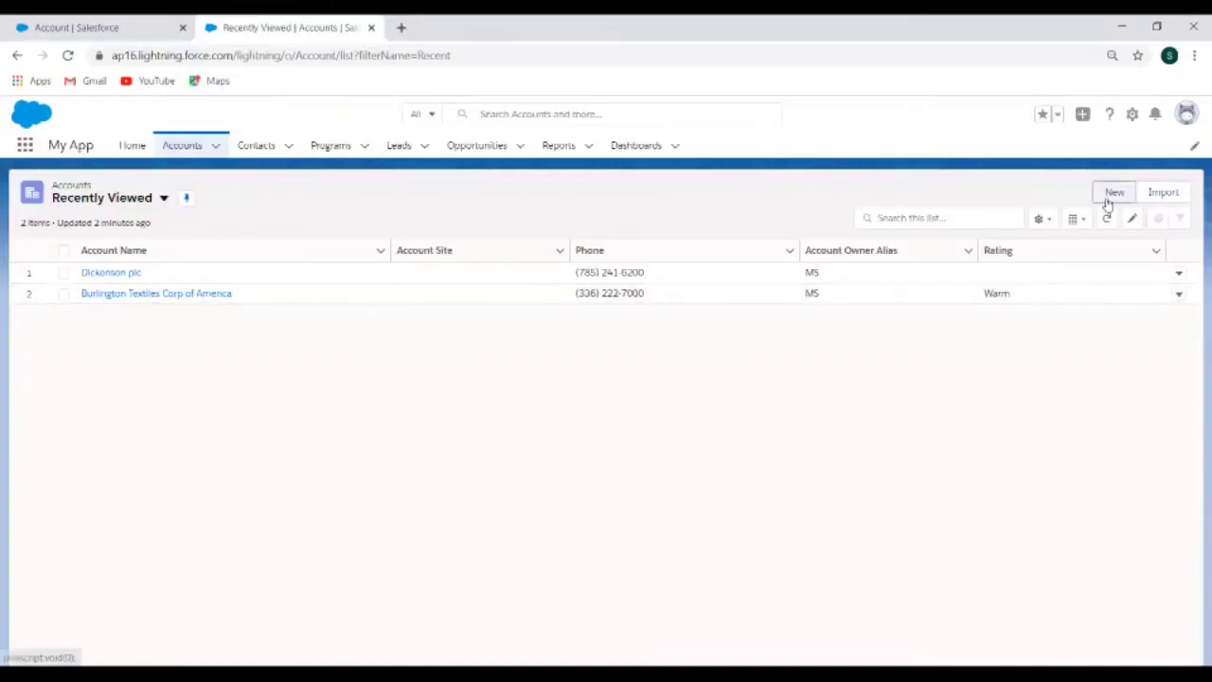
click(1108, 201)
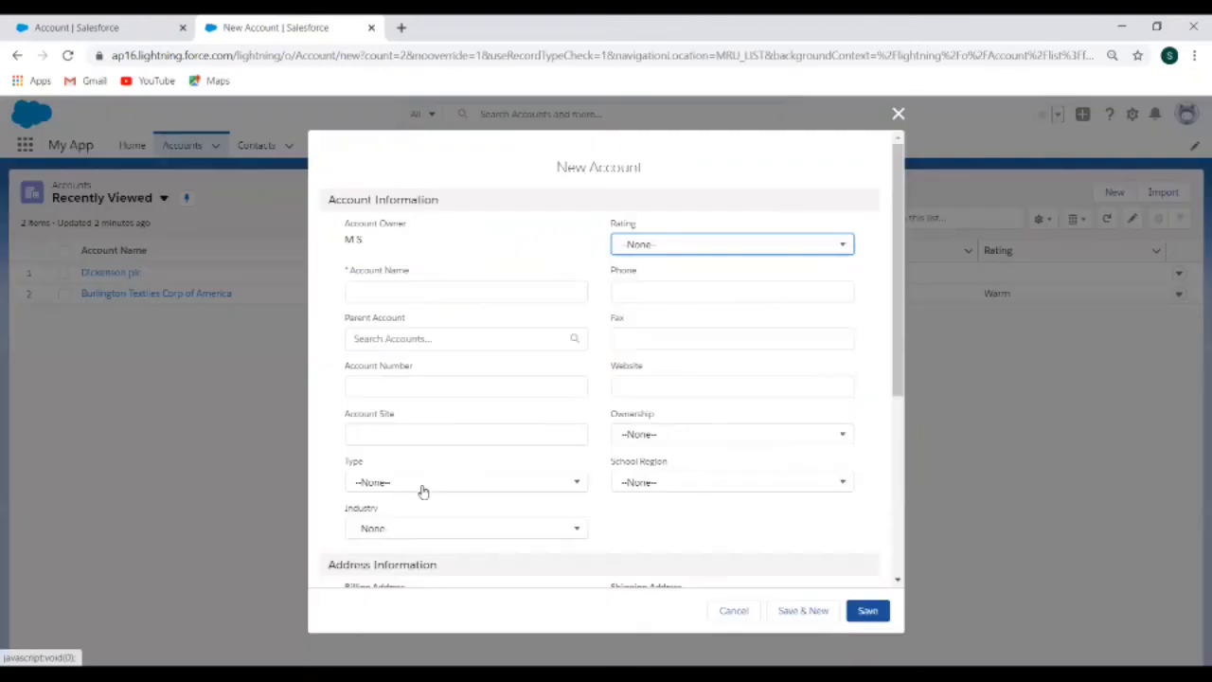
click(423, 489)
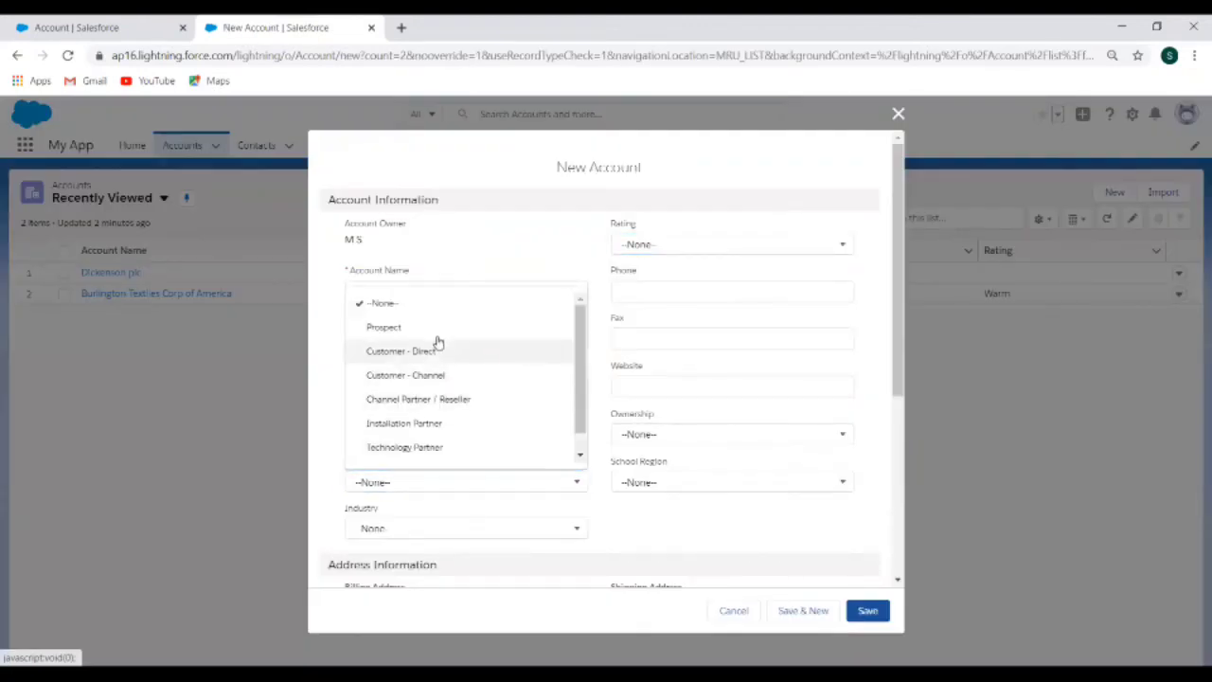
scroll(433, 454, down, 1)
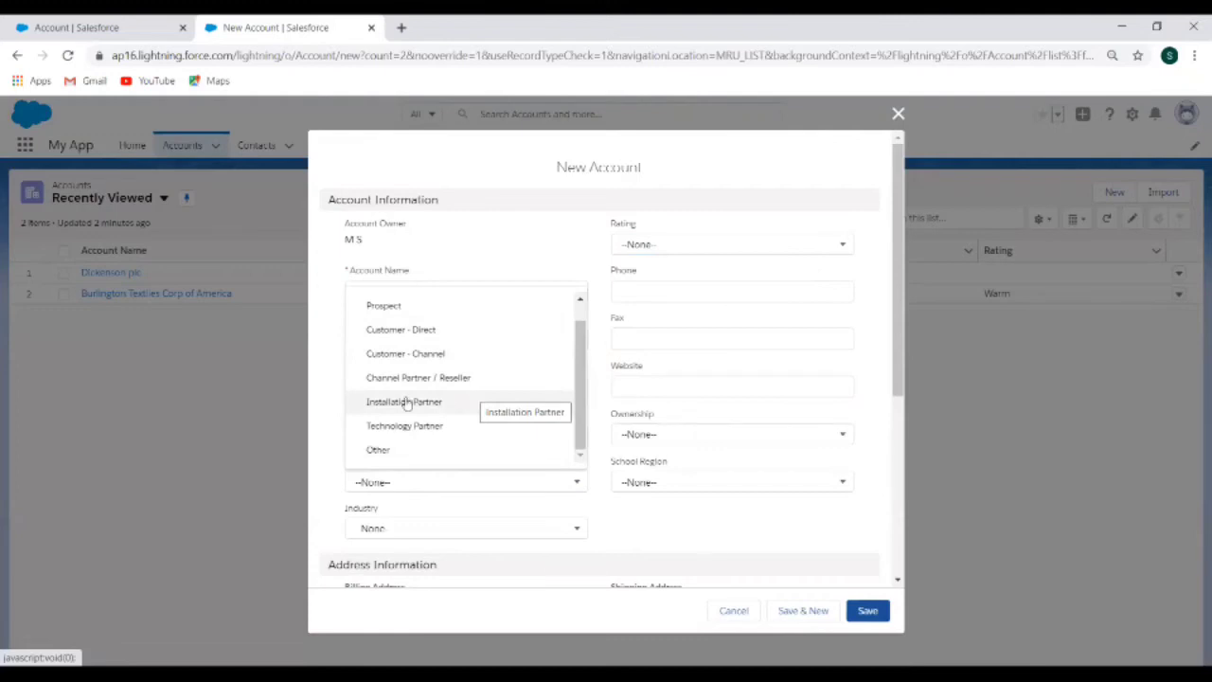
click(328, 436)
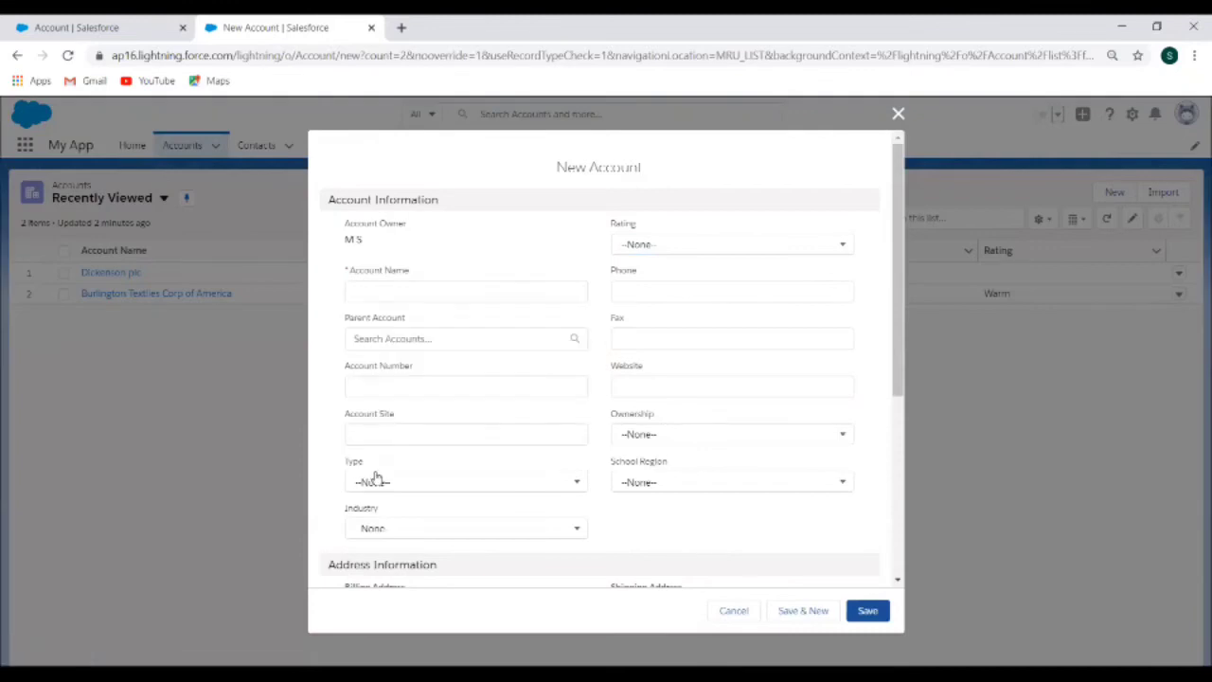
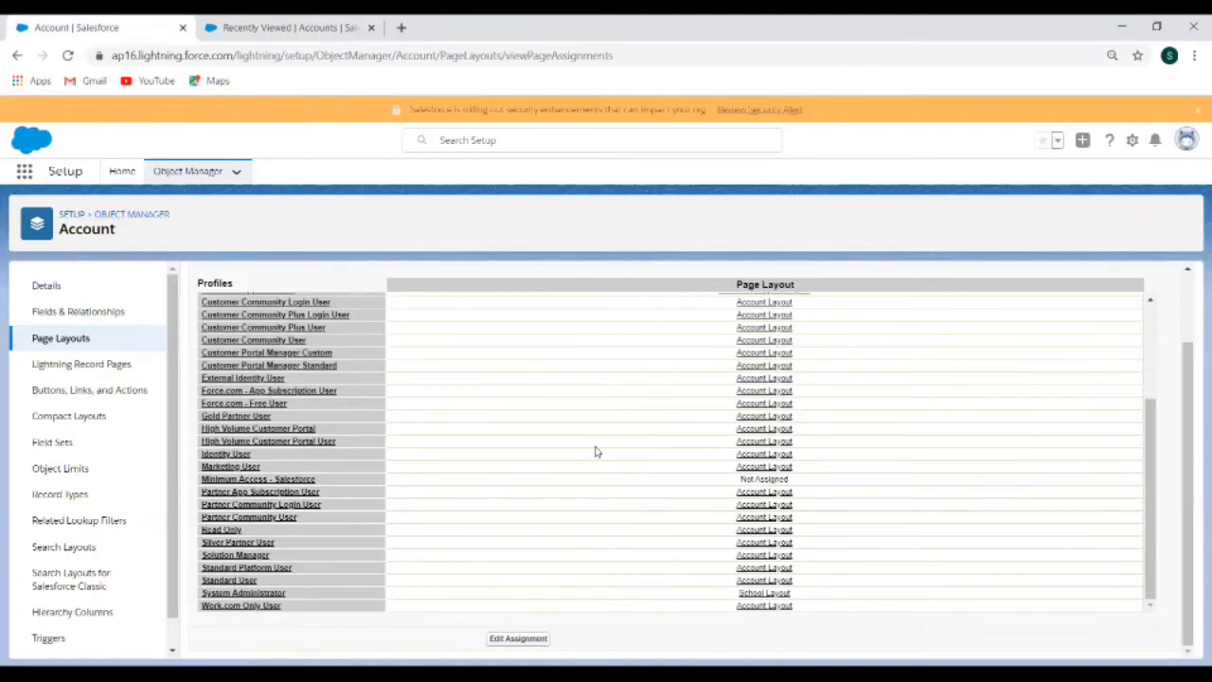
- Open the Type field among the Account object's fields and go to its picklist values
scroll(584, 428, up, 3)
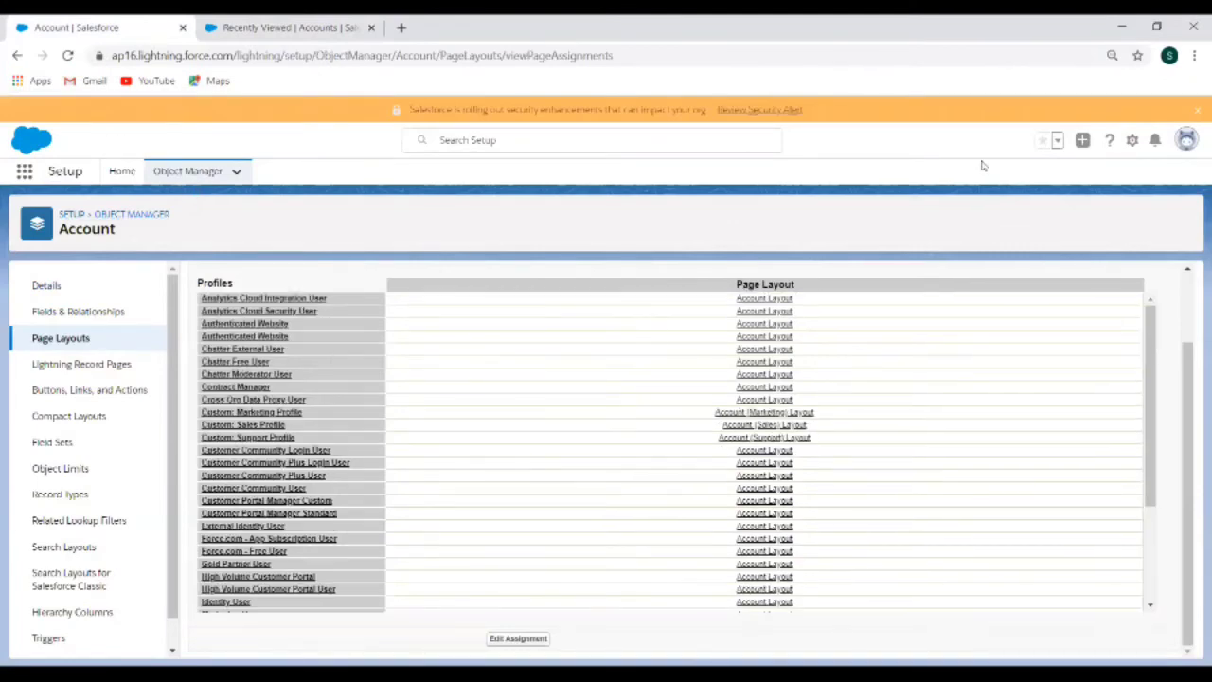
click(94, 310)
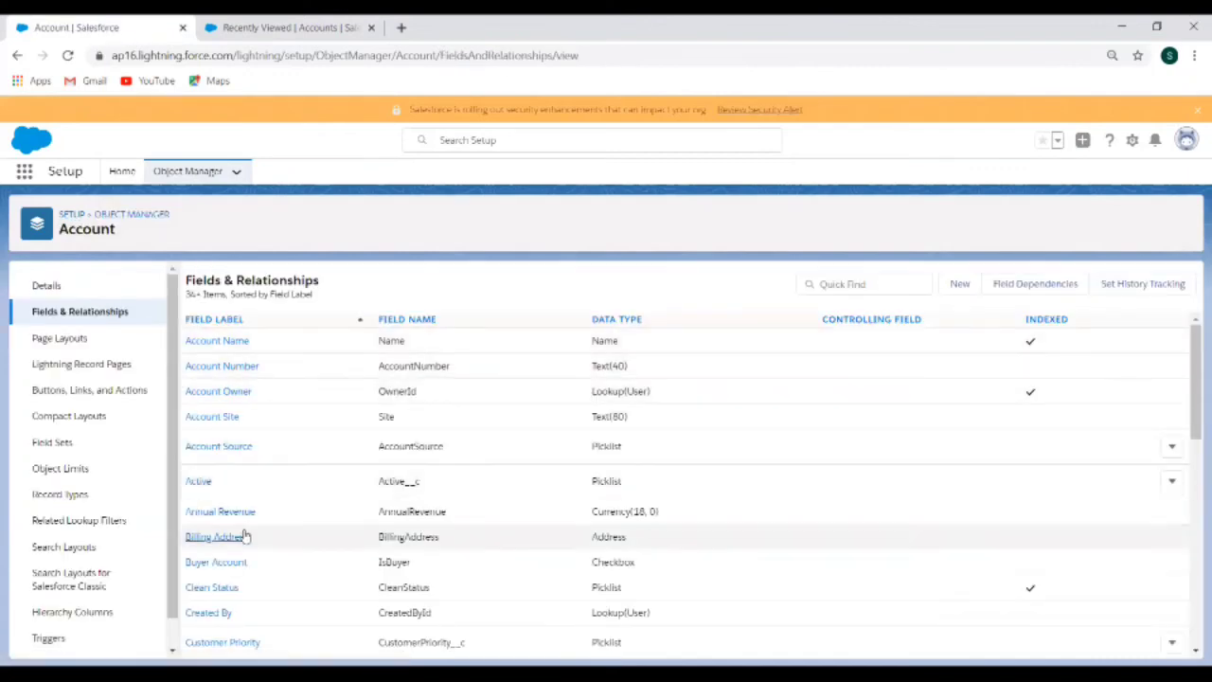
scroll(244, 535, down, 7)
scroll(246, 535, down, 3)
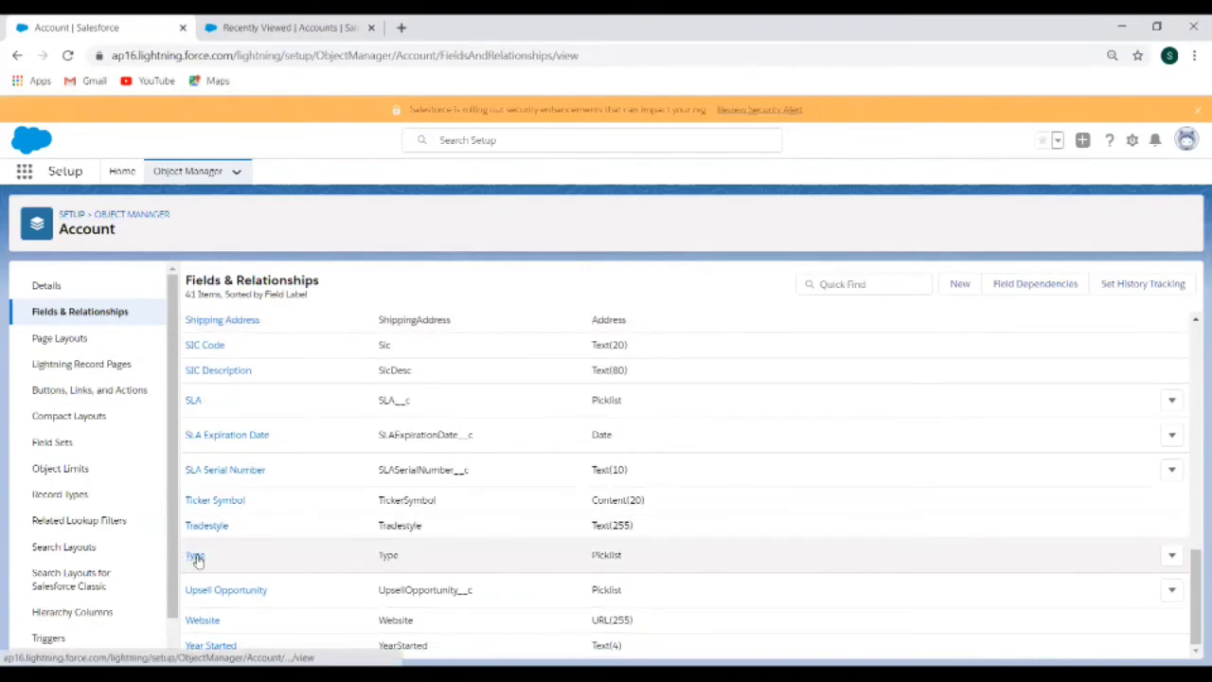
click(195, 557)
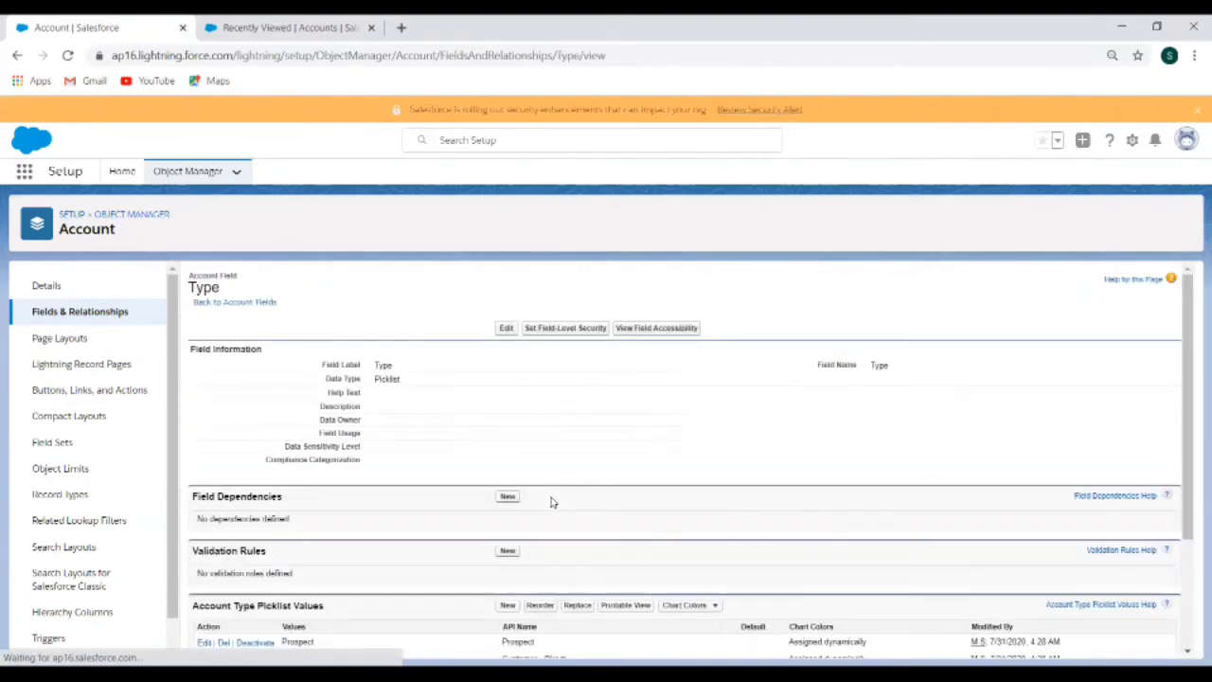
scroll(552, 502, down, 2)
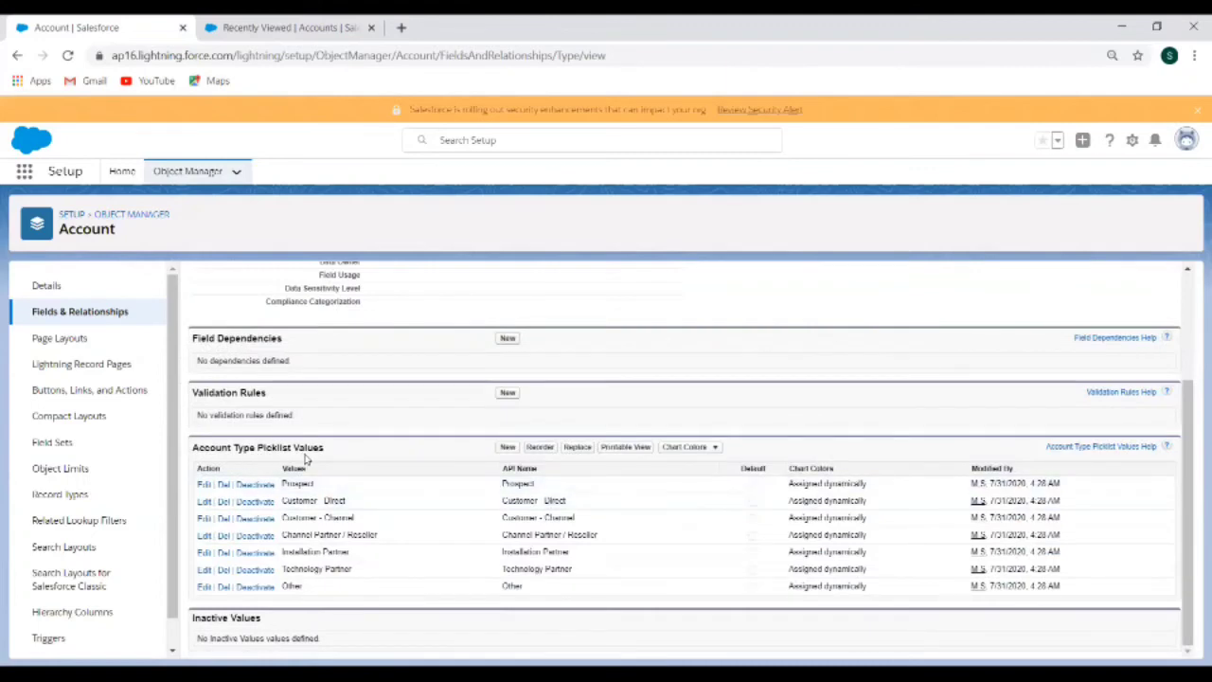
- Add School and Preschool as Account Type picklist values, save them and check the value list
click(504, 450)
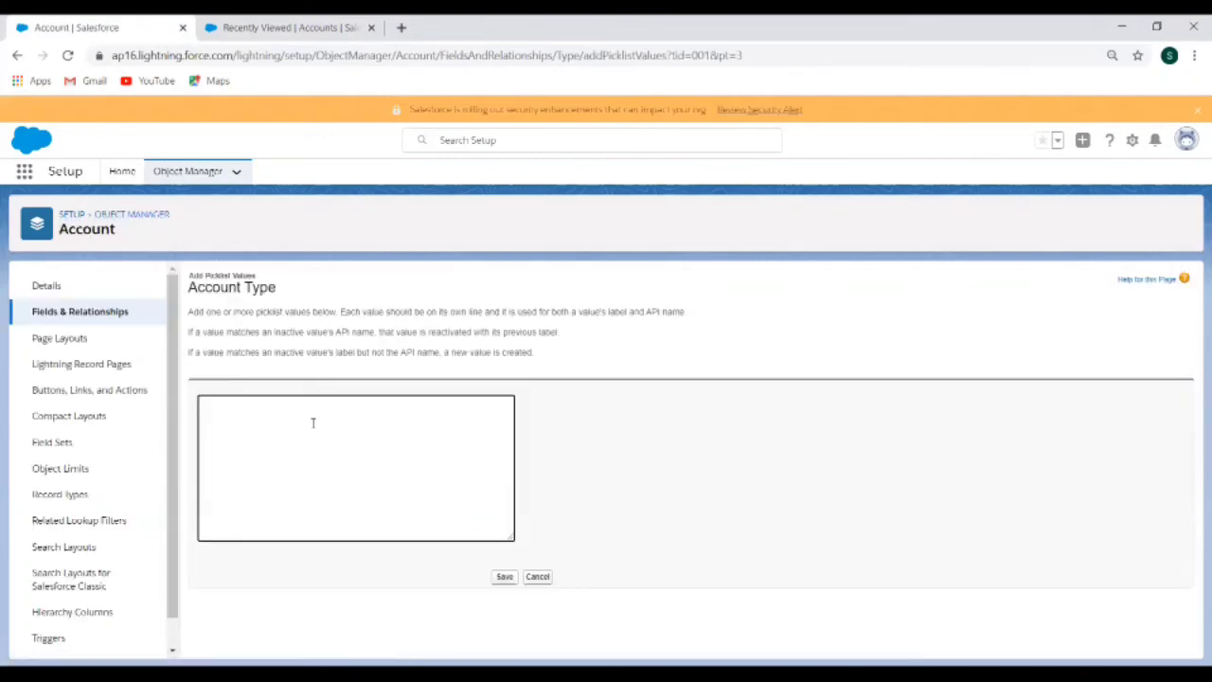
text(School Preschool)
click(505, 577)
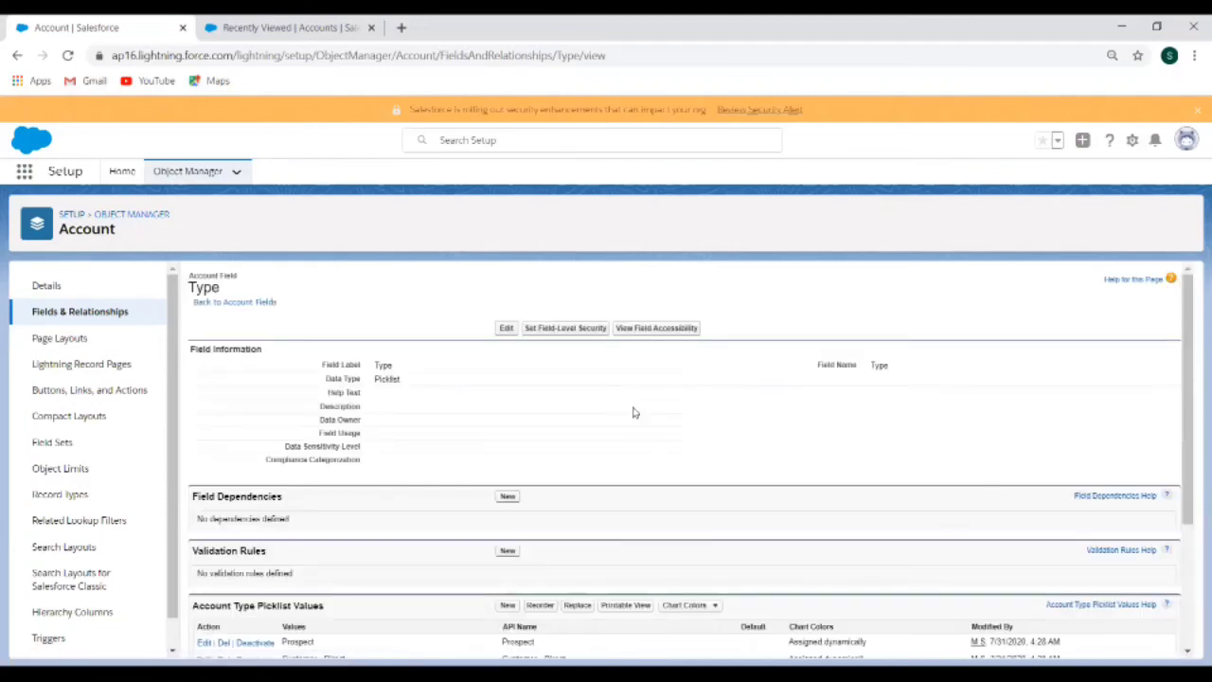
scroll(634, 411, down, 2)
scroll(343, 559, down, 2)
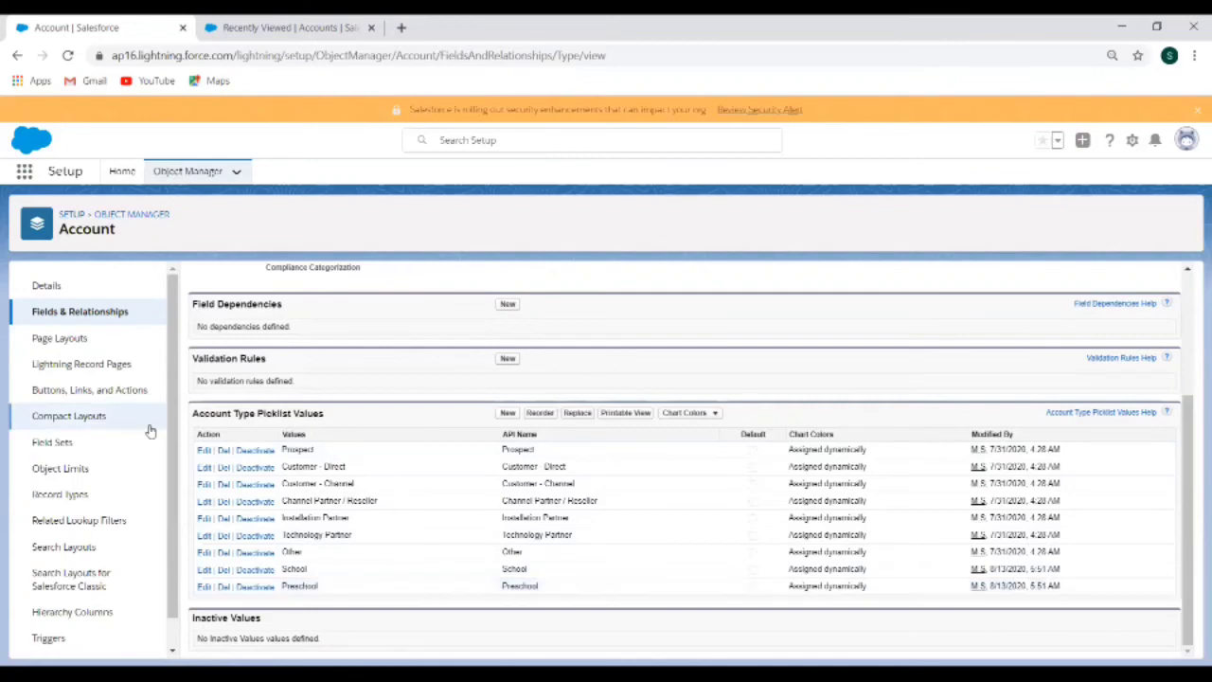
- Start a new Account record type based on the existing Master record type
scroll(115, 464, down, 1)
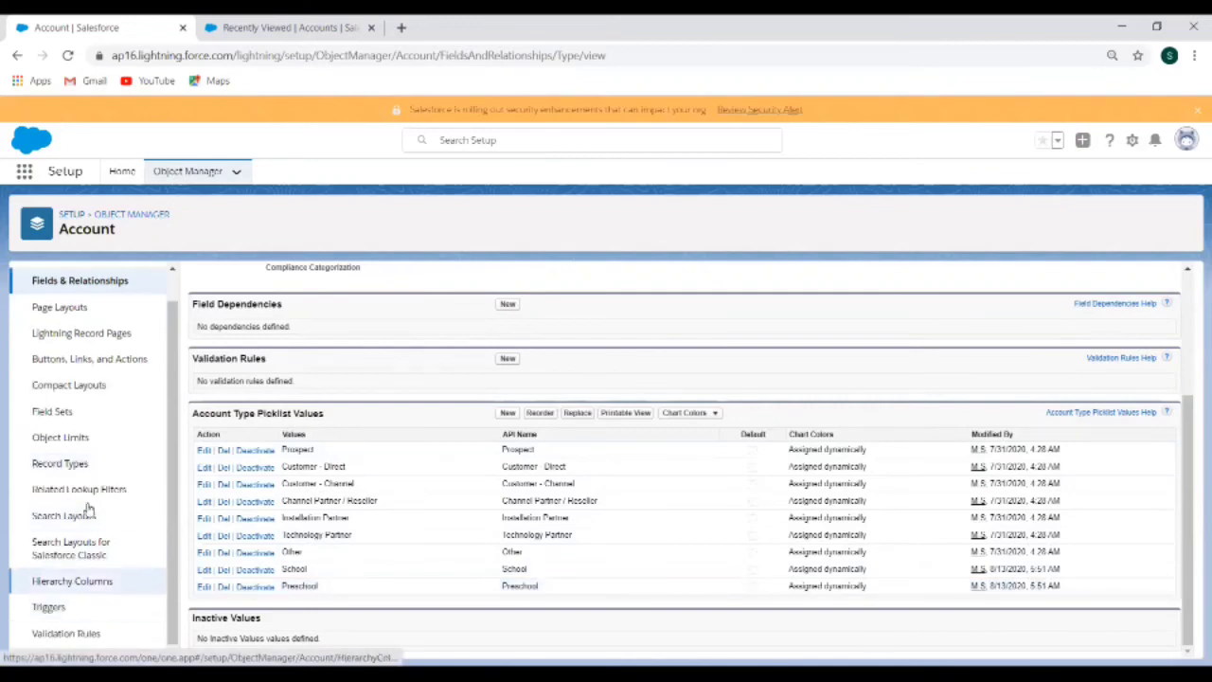
click(60, 463)
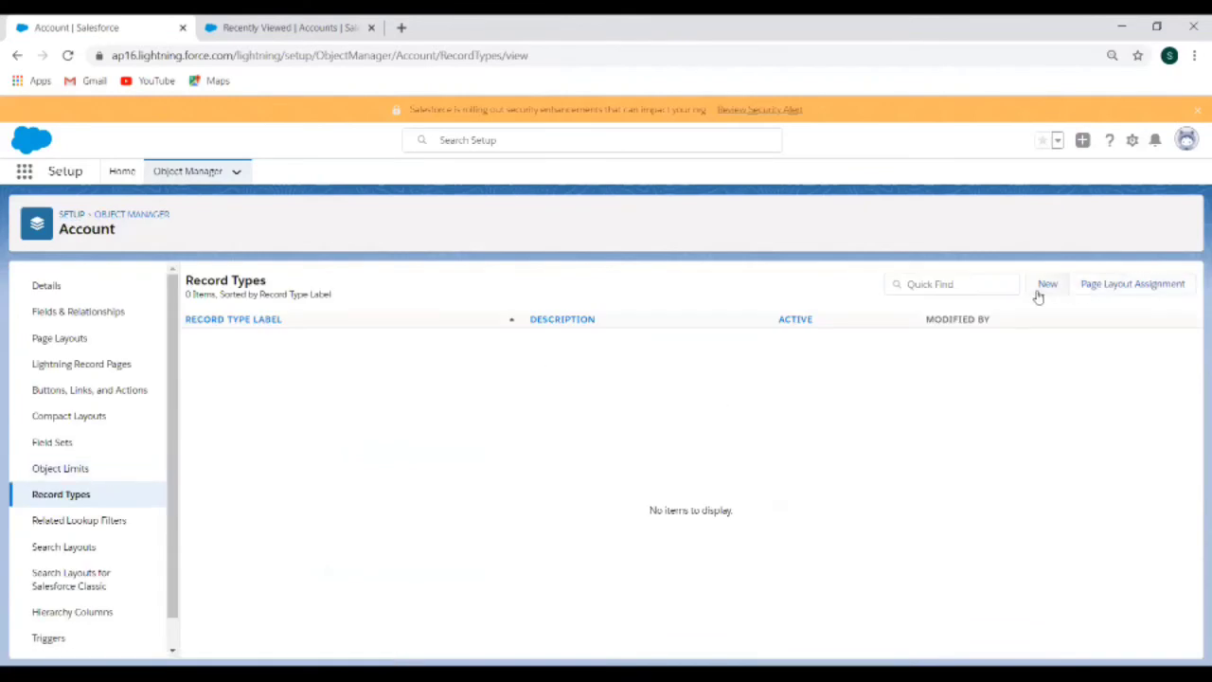
click(1040, 289)
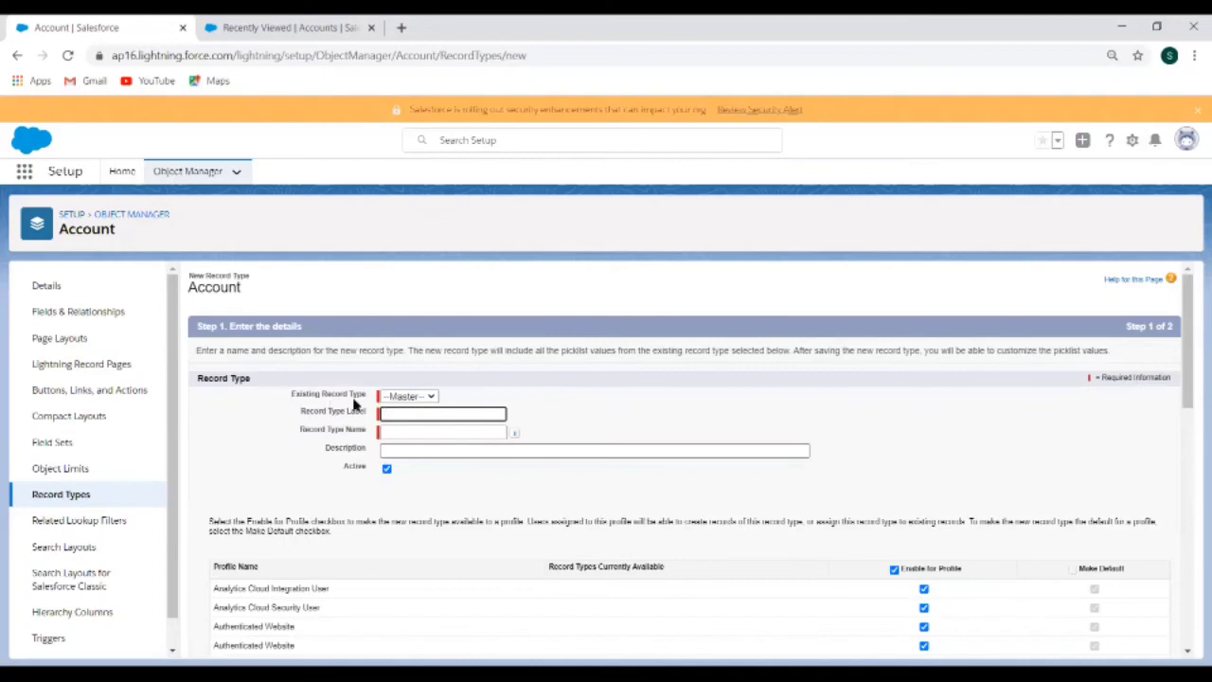
click(424, 400)
click(423, 399)
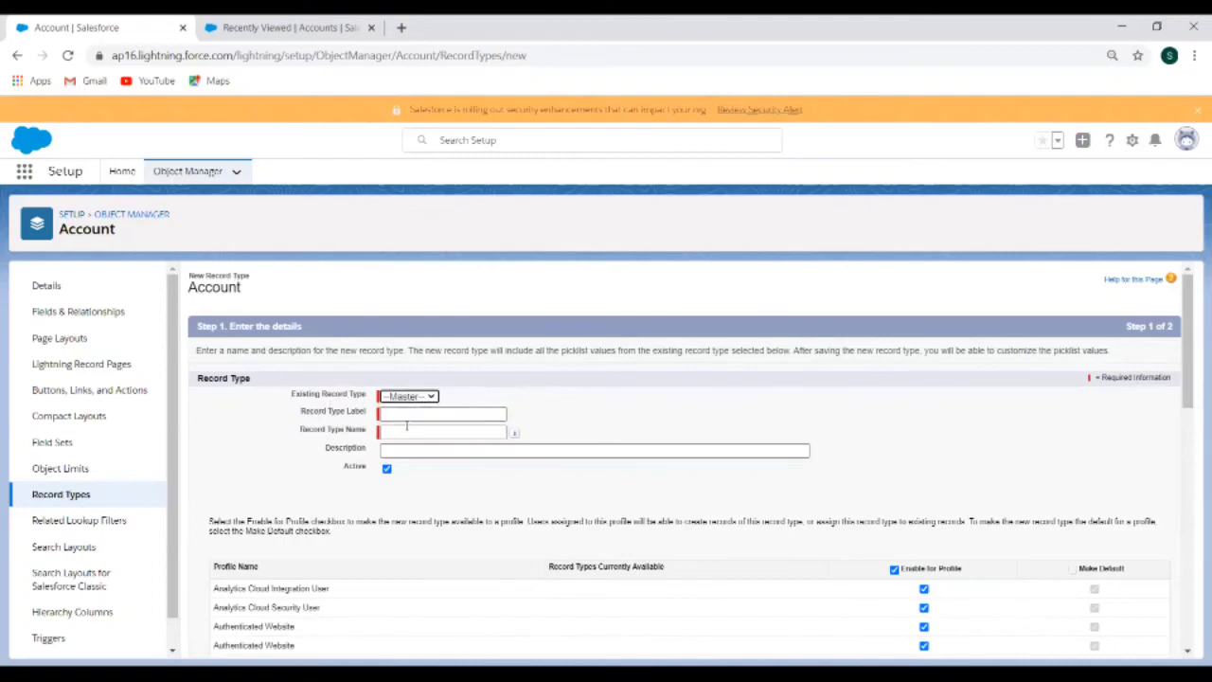
- Label and name the record type School, describe it as "To capture school accounts", keep all profiles enabled and continue to the layout assignment
click(410, 418)
click(400, 416)
text(School)
key(Tab)
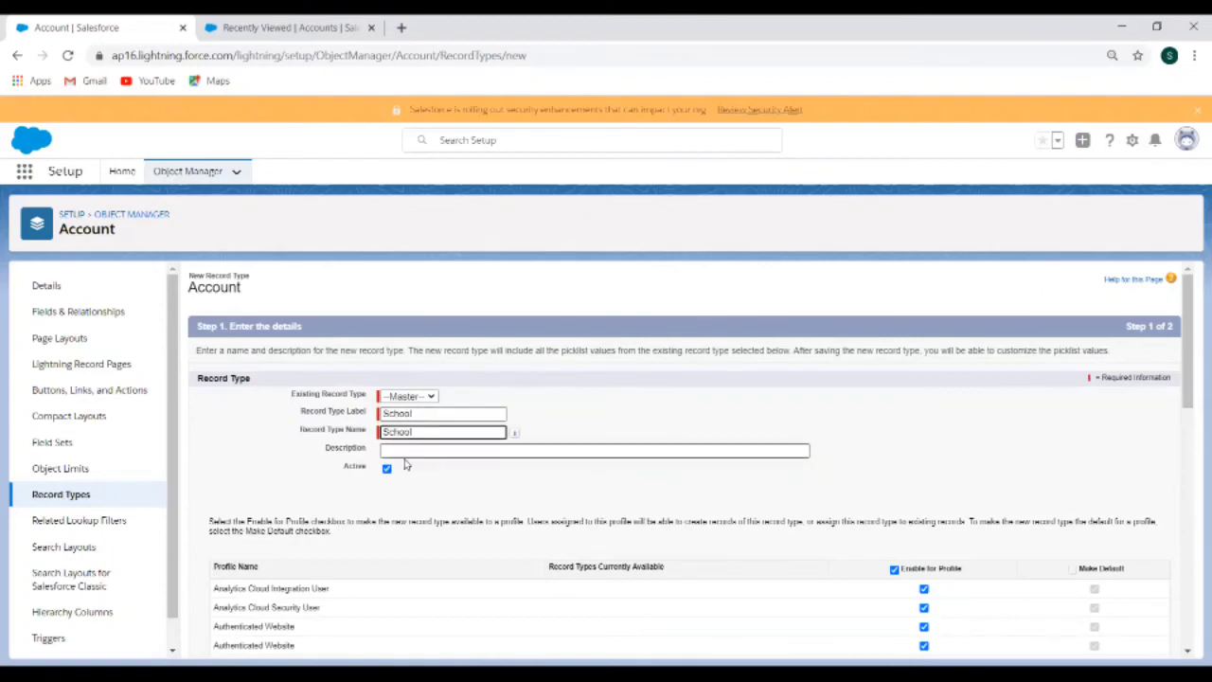
click(421, 450)
text(To capture school accounts)
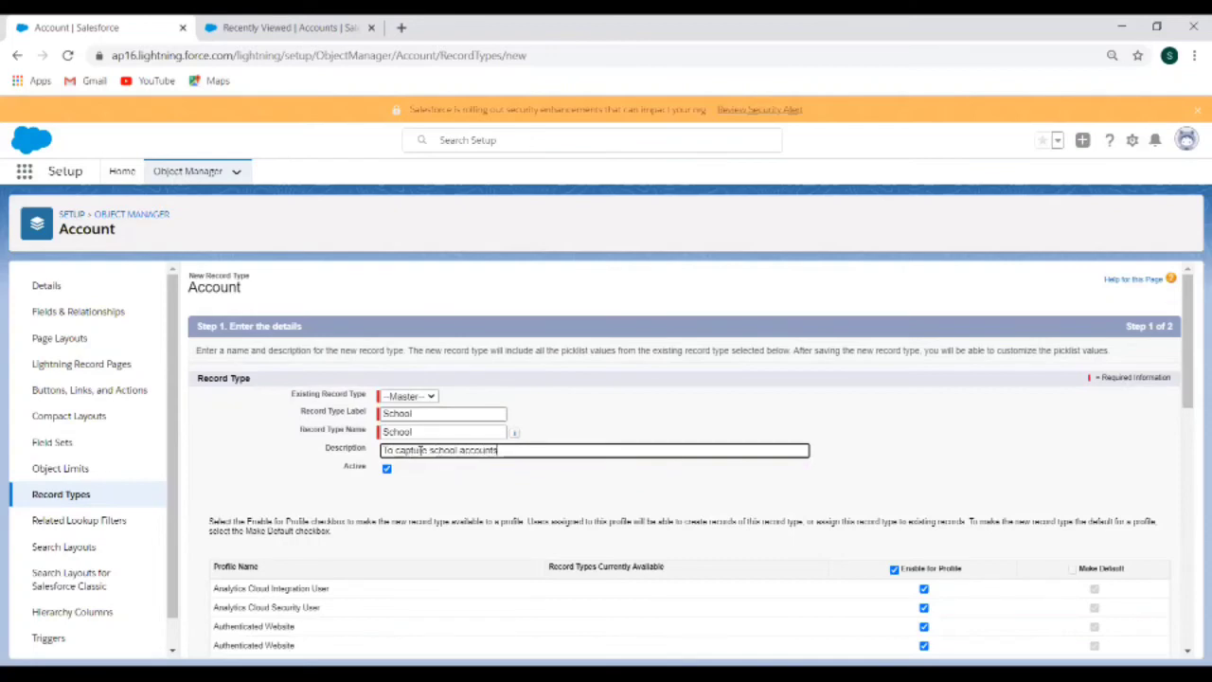
scroll(558, 489, down, 2)
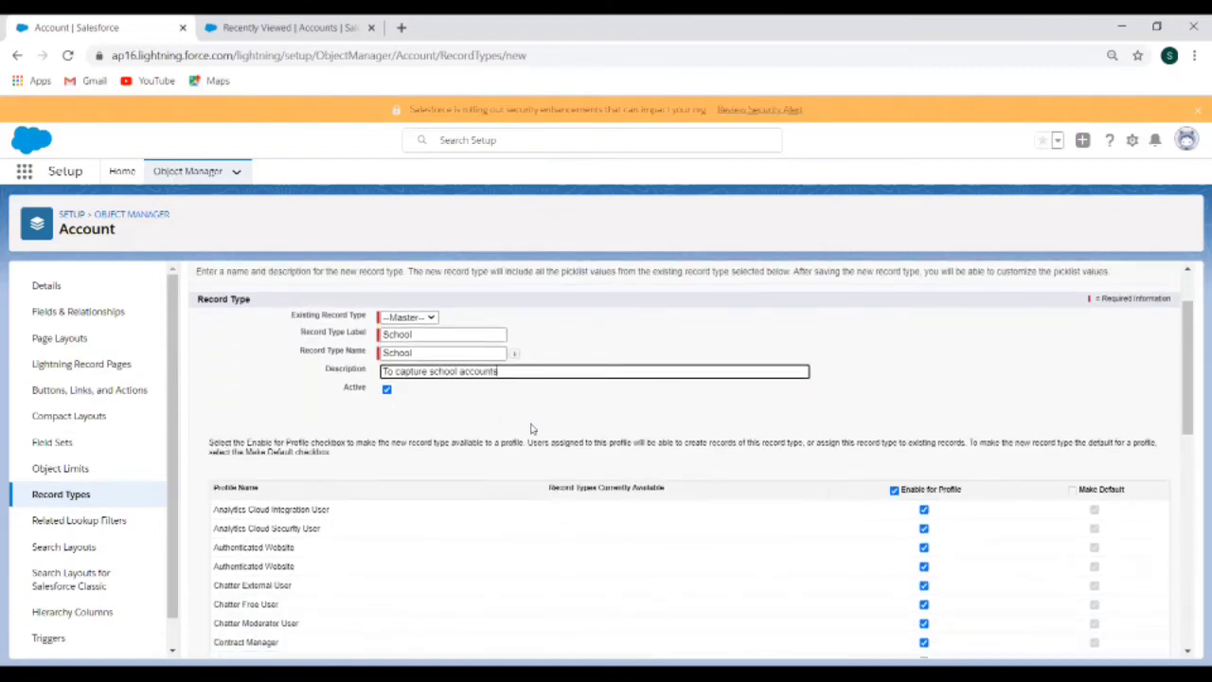
scroll(633, 451, down, 10)
scroll(888, 449, down, 1)
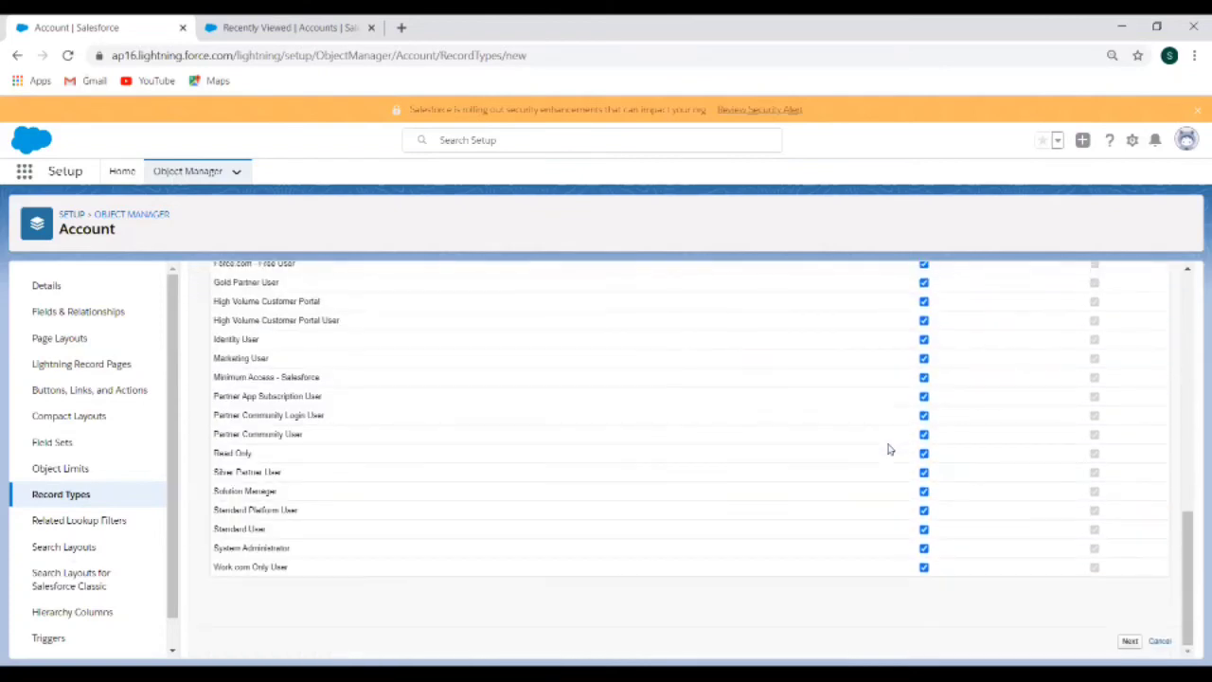
click(1129, 641)
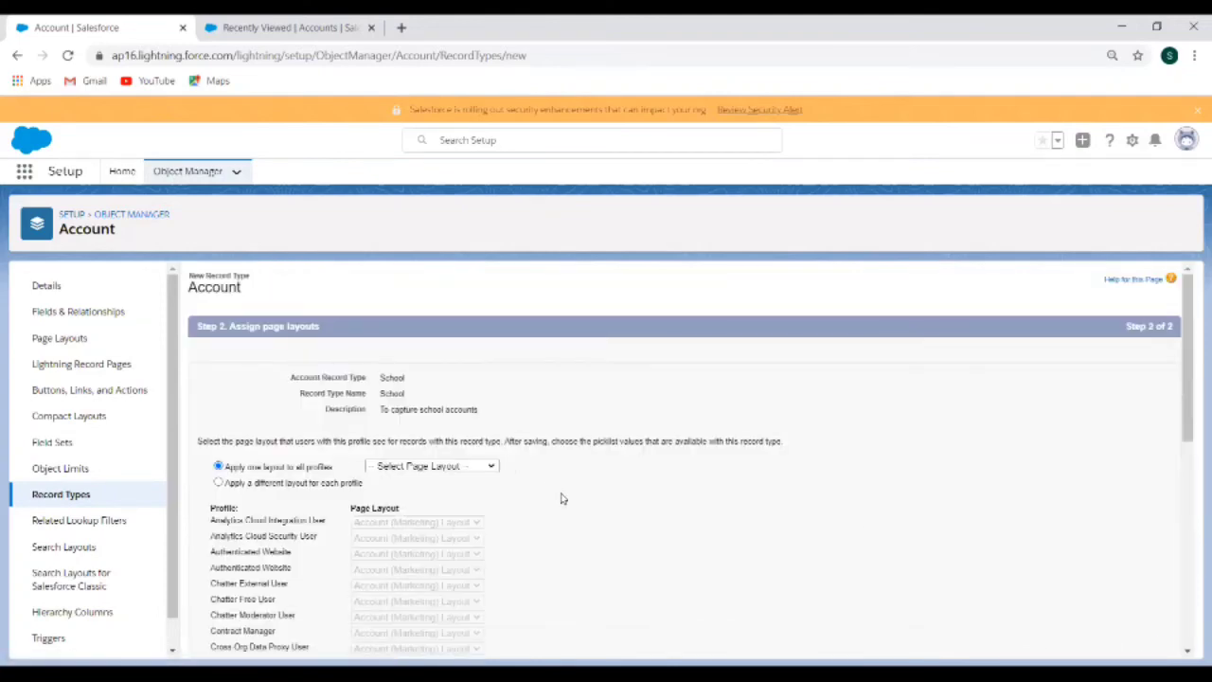
- Apply School Layout to all profiles for the School record type
scroll(560, 496, down, 1)
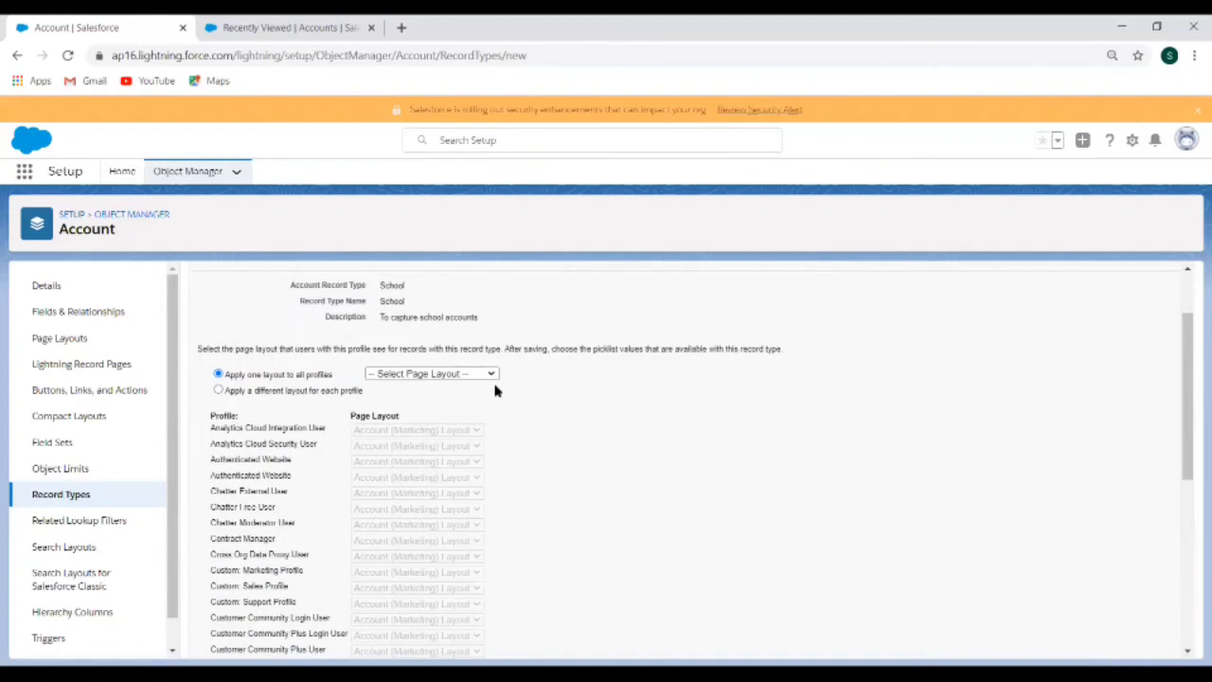
click(492, 375)
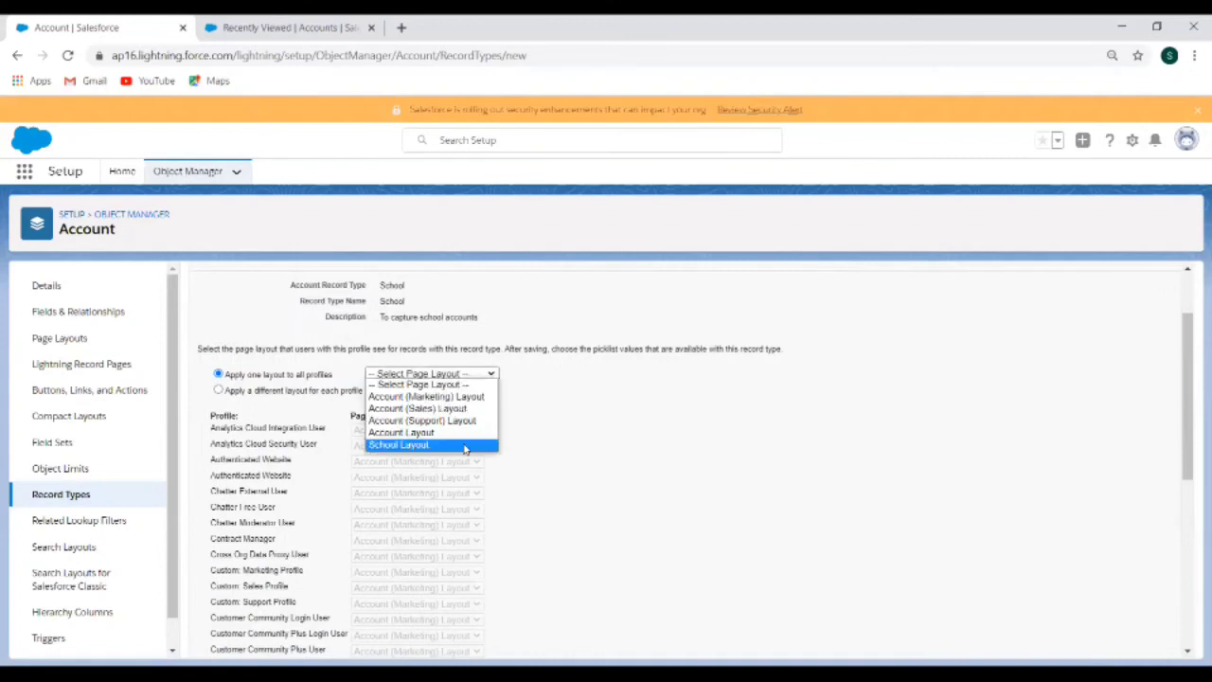
click(464, 446)
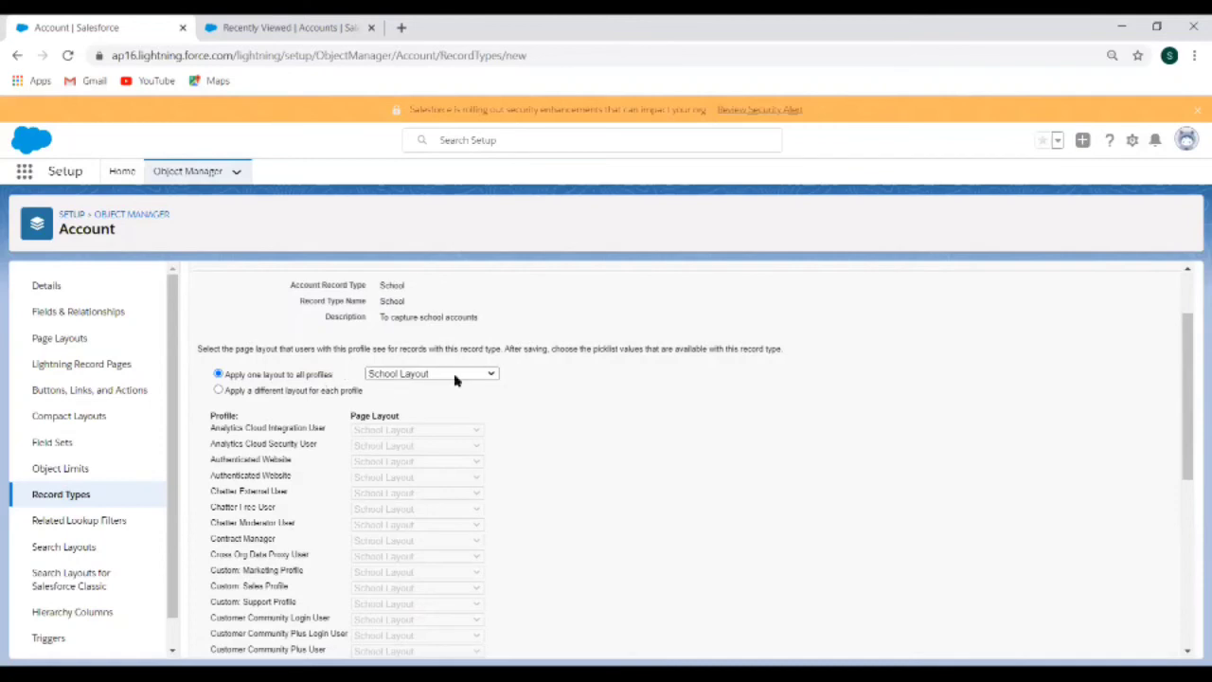
- Save the School record type and start another Account record type labelled Referral Partner, named Referral_Partner
scroll(286, 476, down, 5)
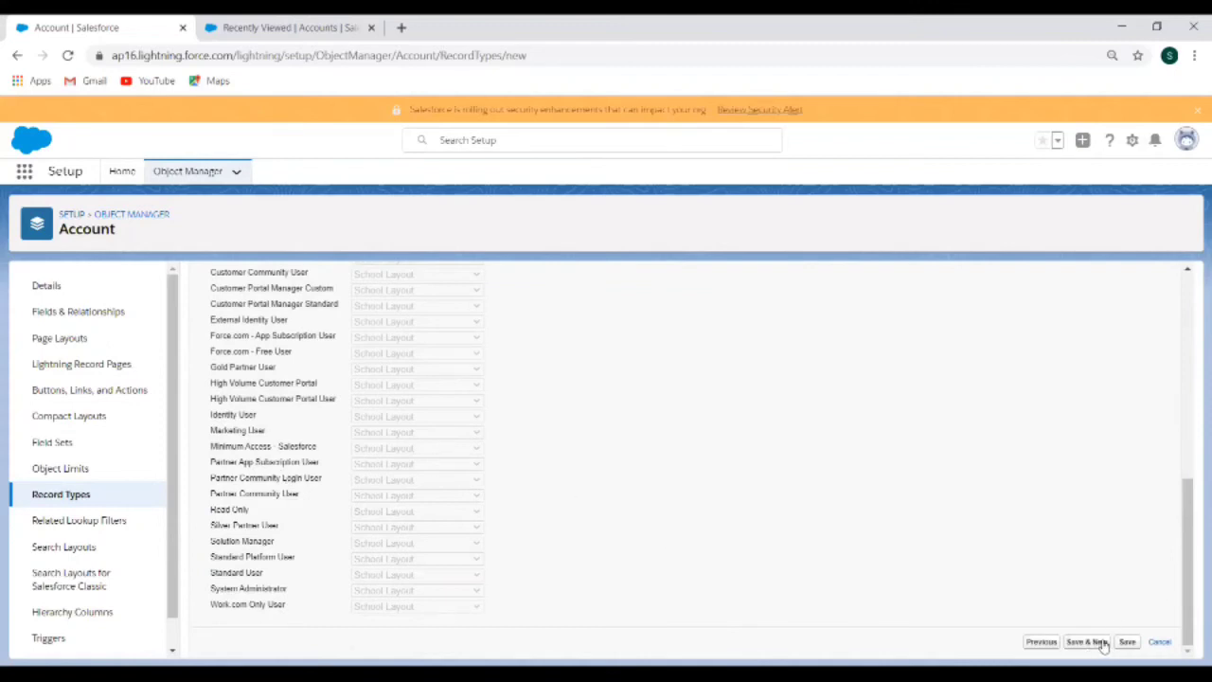
click(1099, 642)
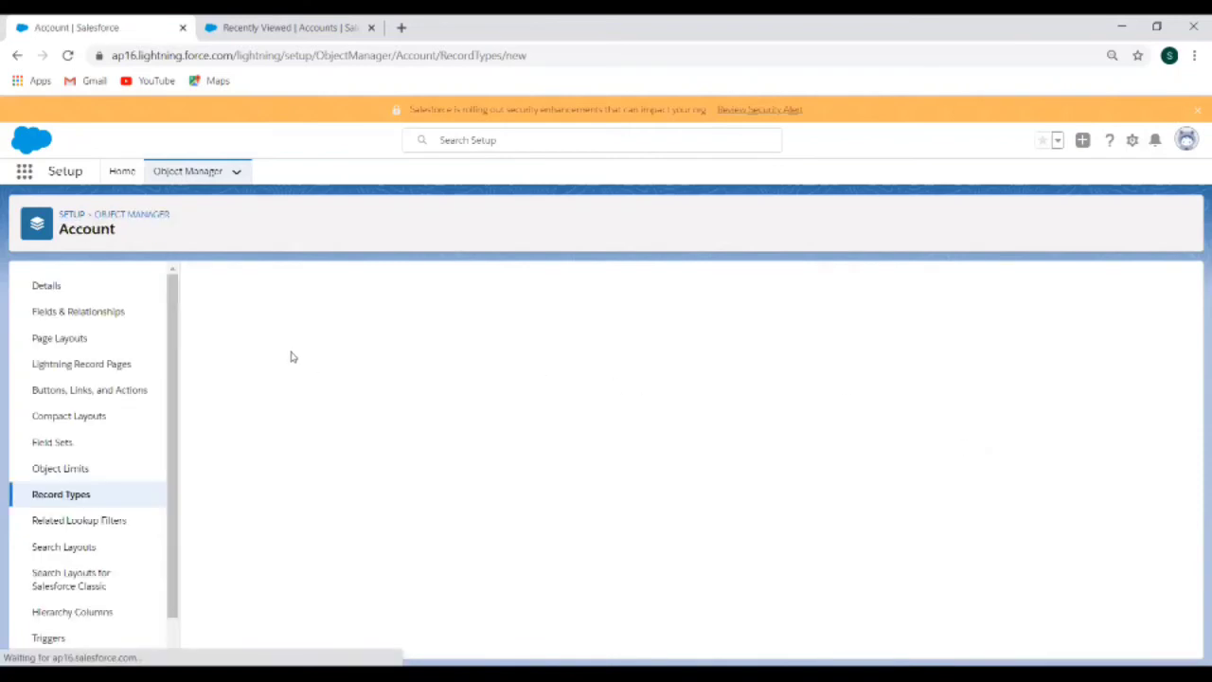
click(389, 411)
text(Pa)
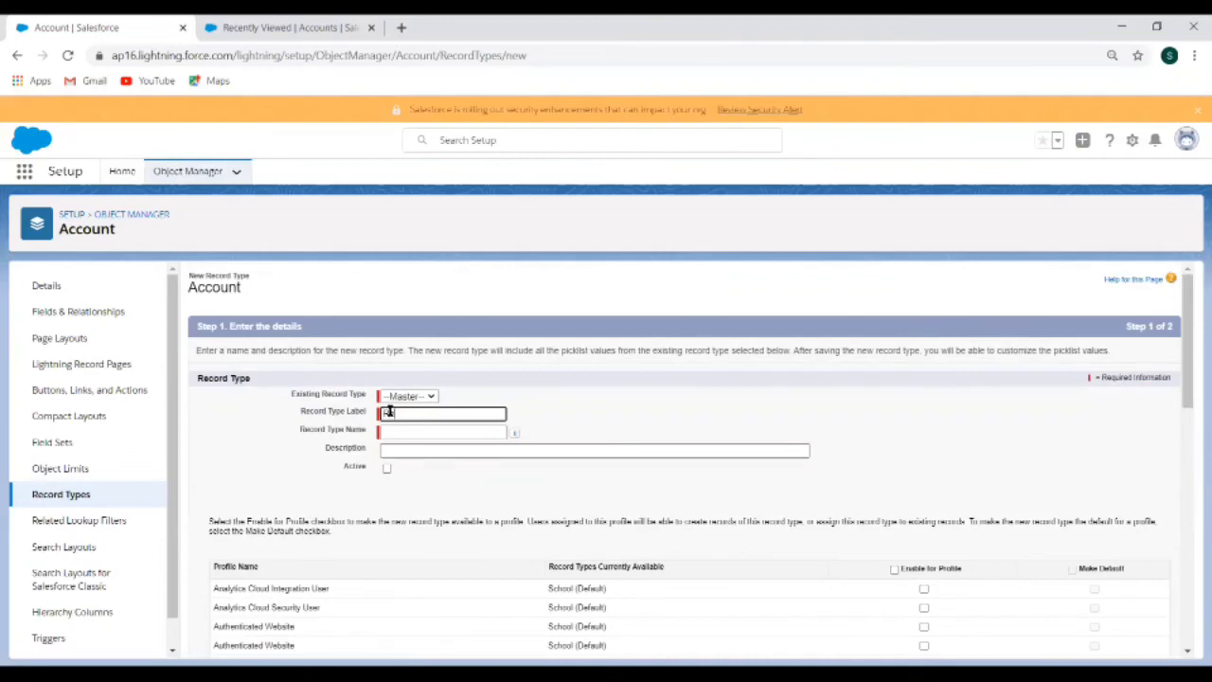
text(ferral Partner)
key(Tab)
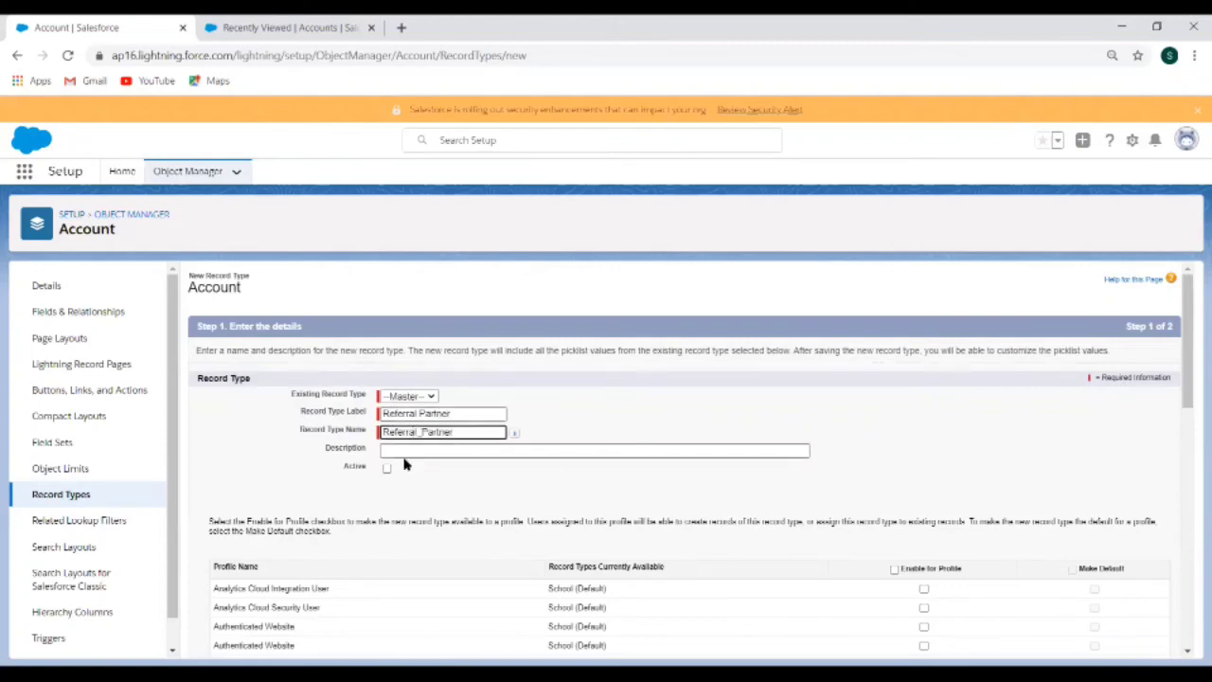
- Describe the record type as "To capture other organizations details", make it active and enable it for all profiles
click(409, 452)
text(To cap)
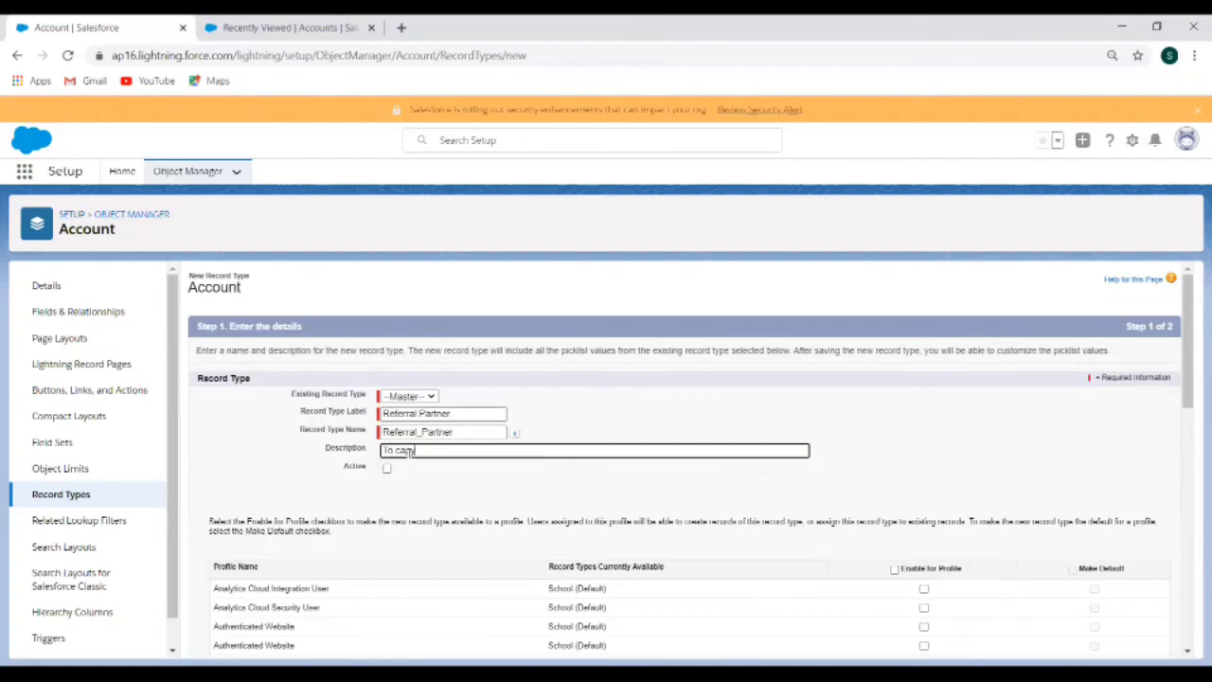
text(ture other srganizations details)
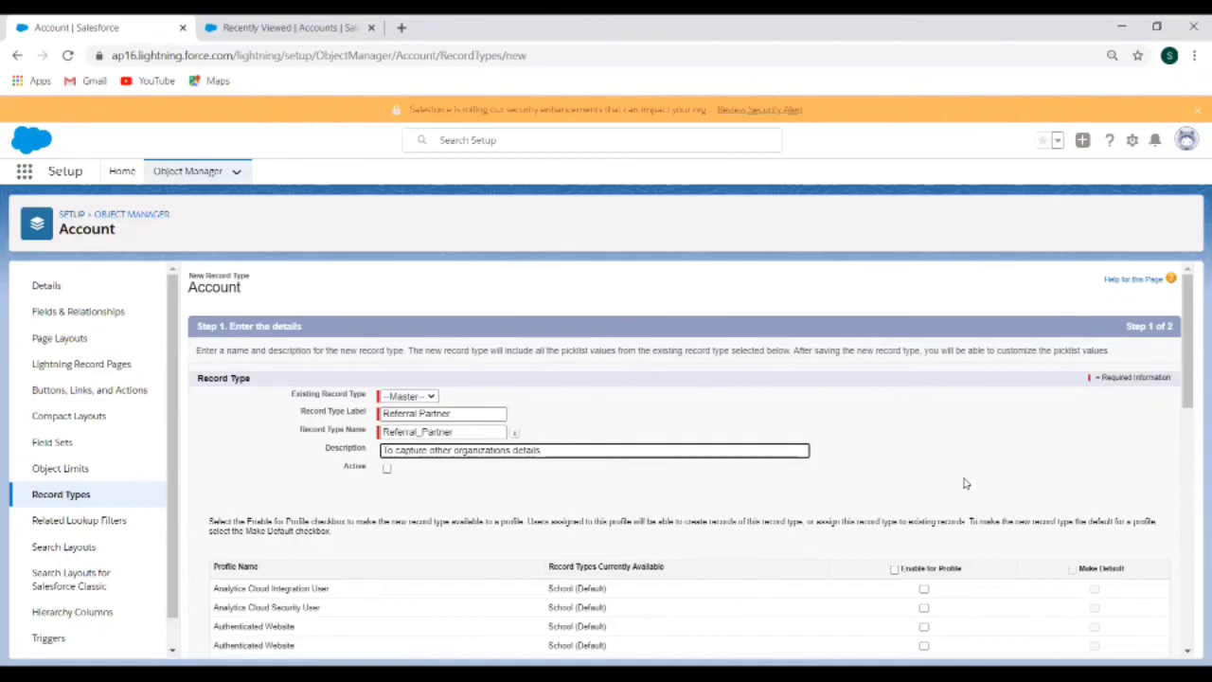
scroll(964, 483, down, 3)
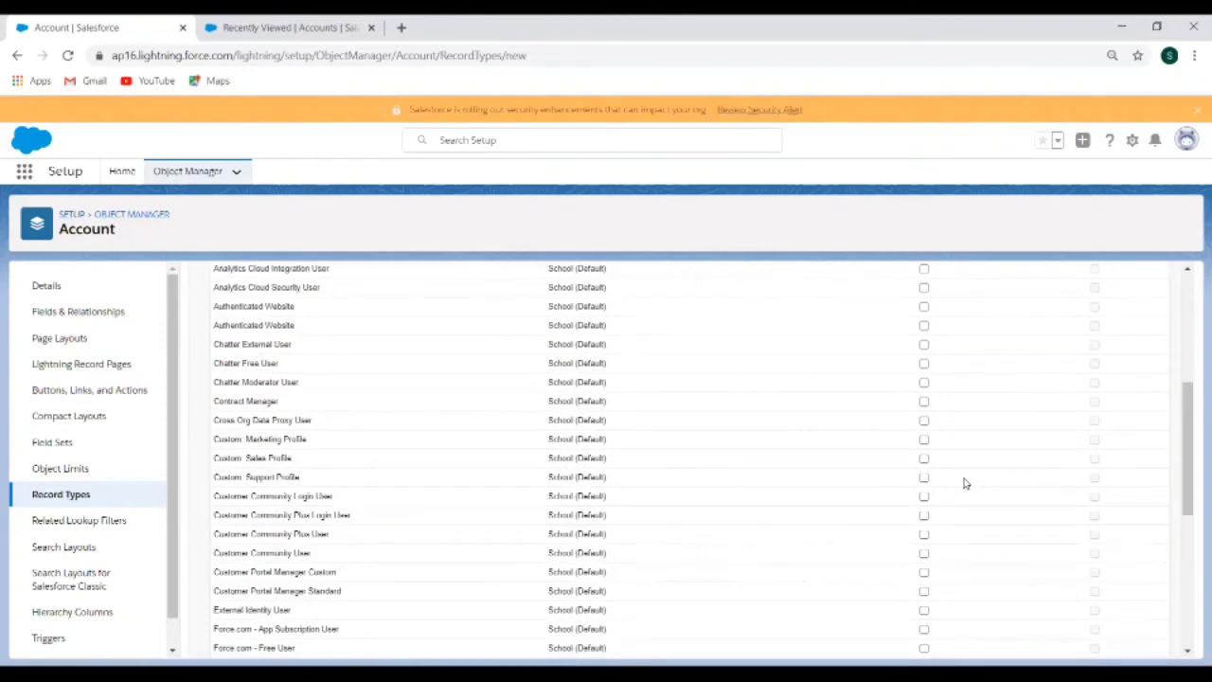
scroll(964, 483, up, 3)
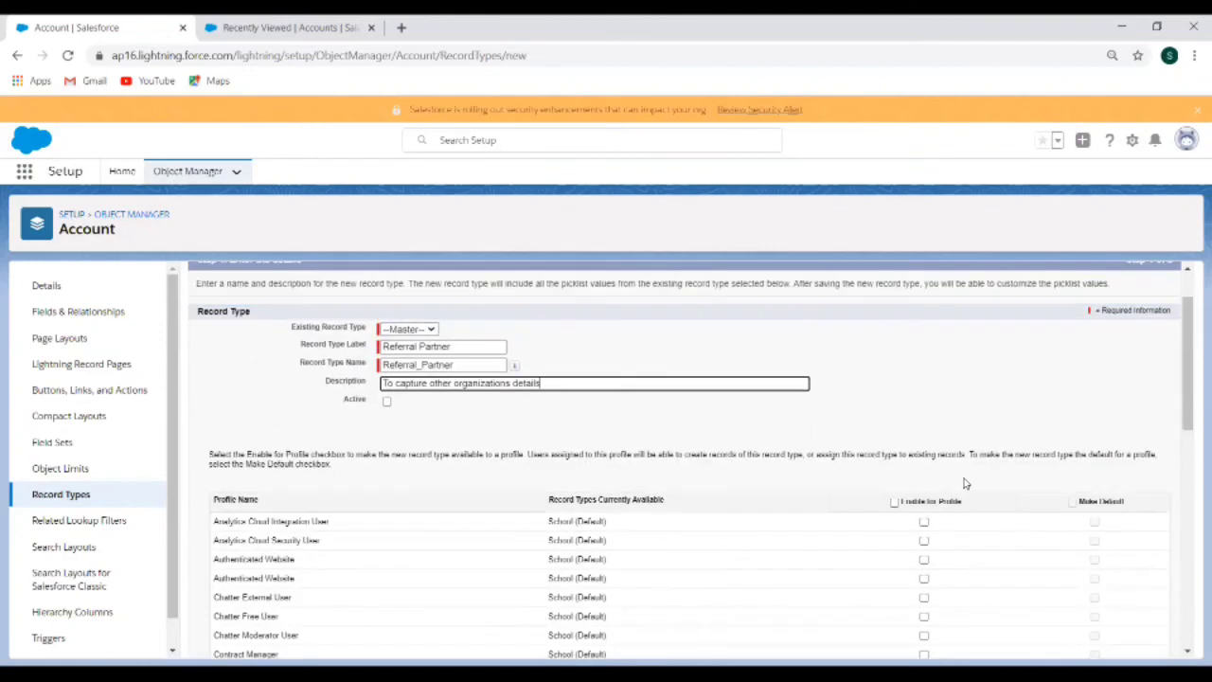
click(895, 502)
scroll(780, 494, down, 1)
scroll(780, 494, down, 2)
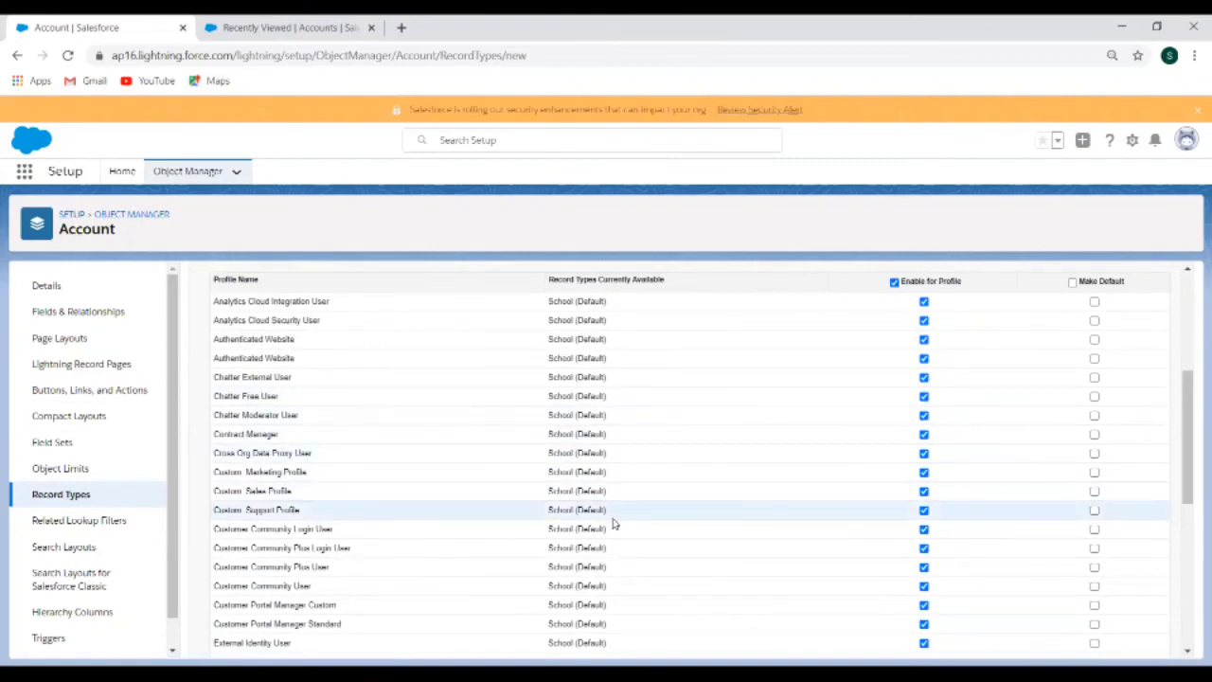
- Review the Referral Partner details and the enabled and default settings across the whole profile list
scroll(874, 460, down, 5)
scroll(874, 457, down, 1)
scroll(841, 429, up, 7)
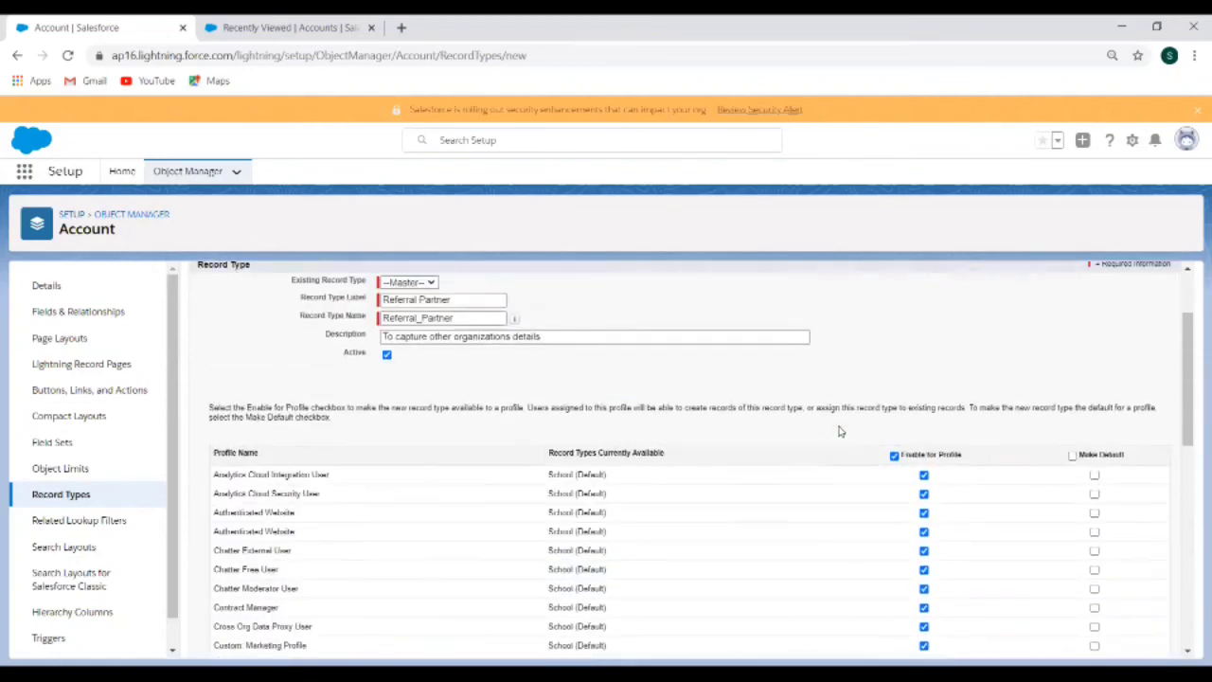
scroll(871, 443, down, 3)
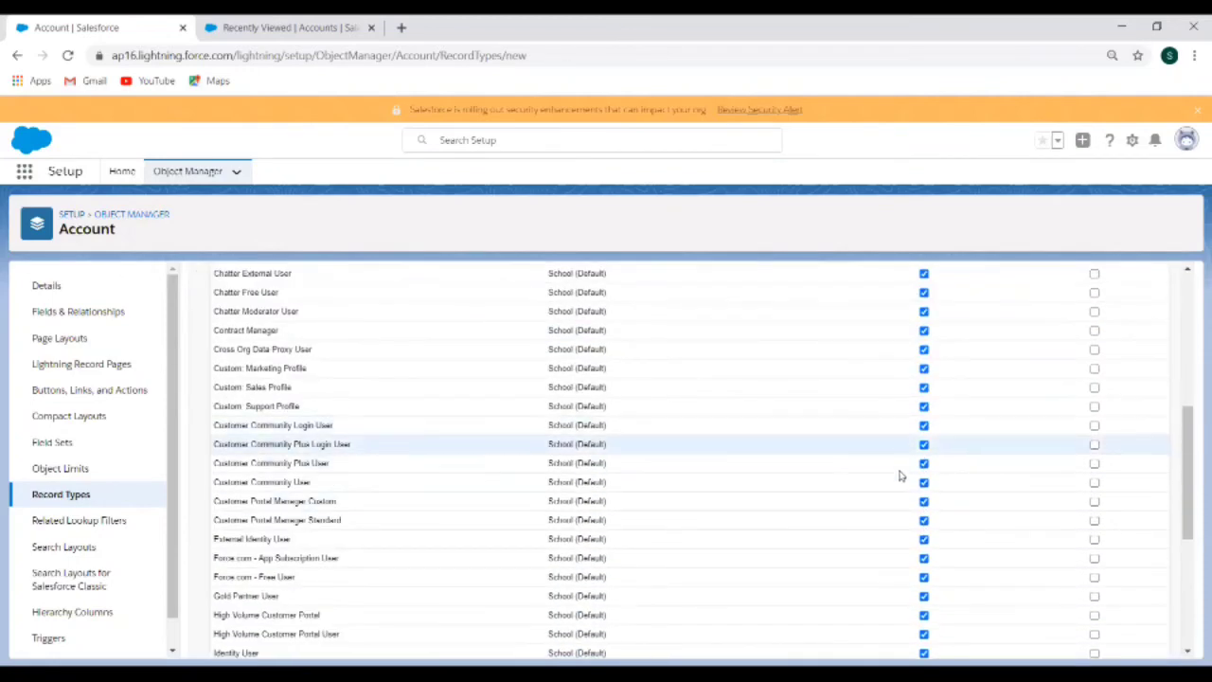
scroll(898, 491, down, 2)
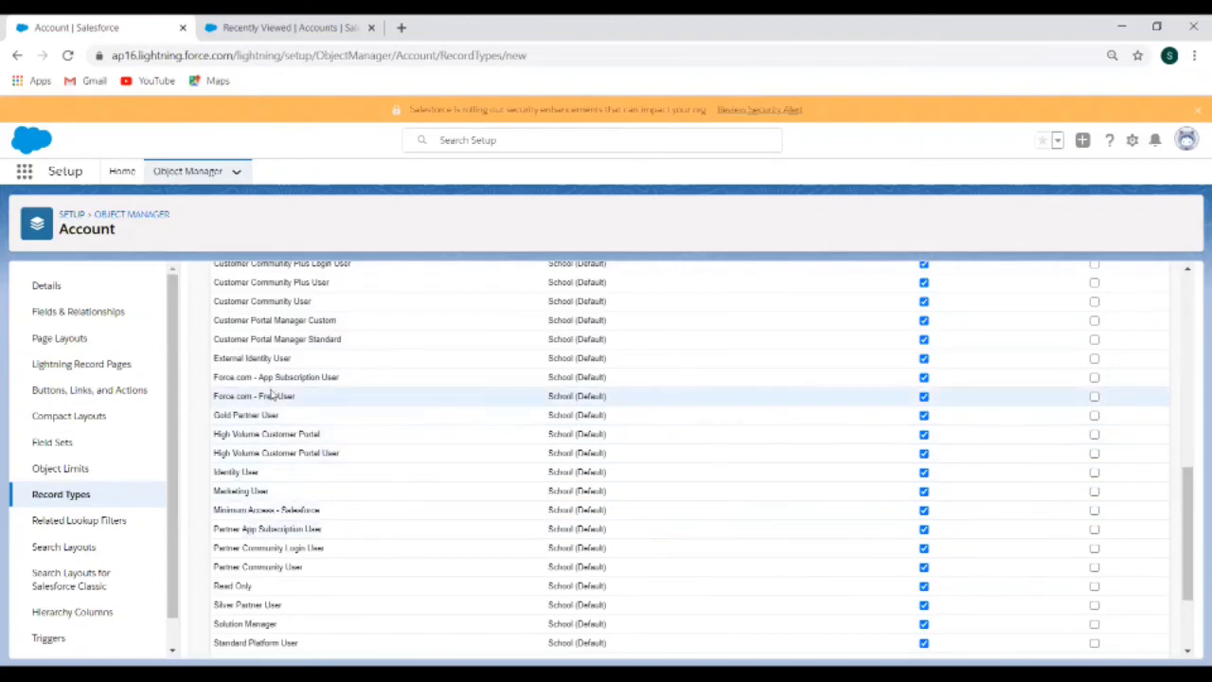
scroll(933, 355, down, 2)
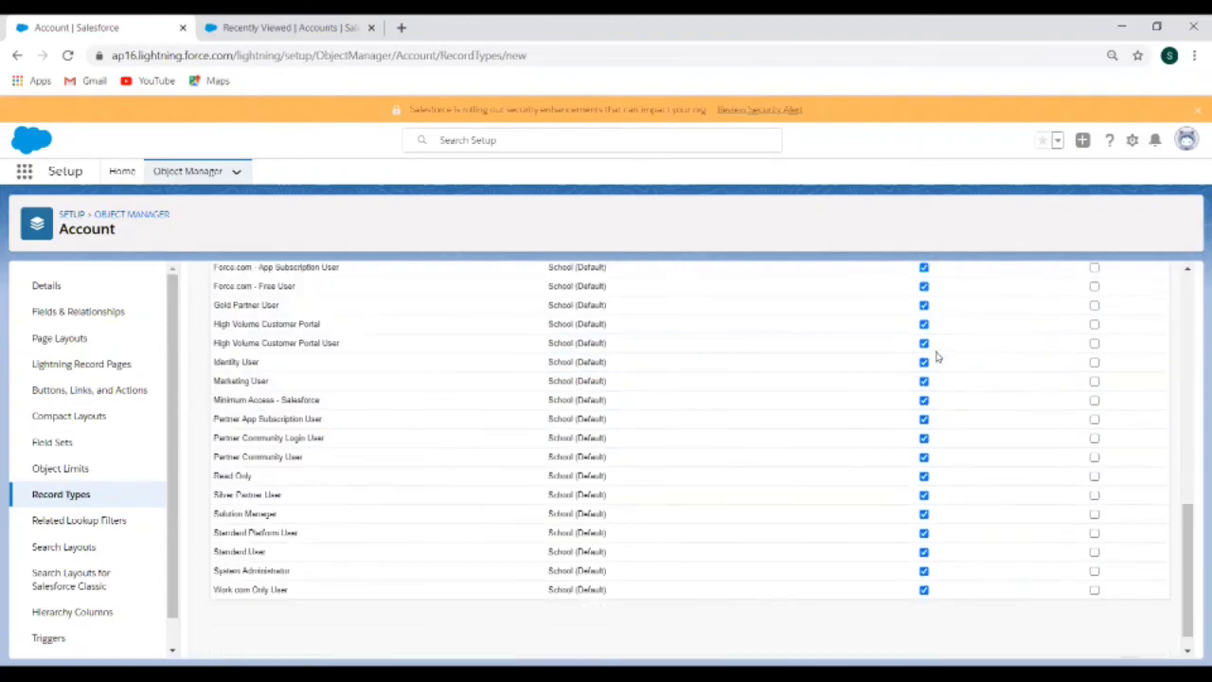
scroll(933, 354, up, 5)
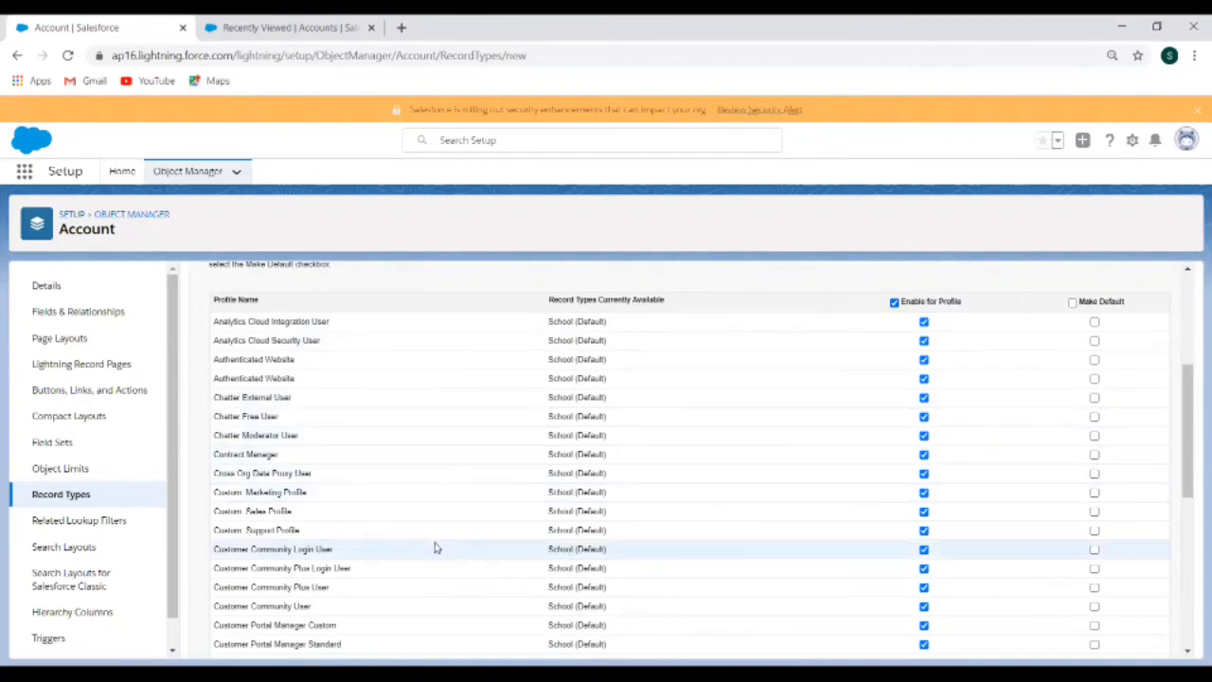
scroll(436, 547, up, 3)
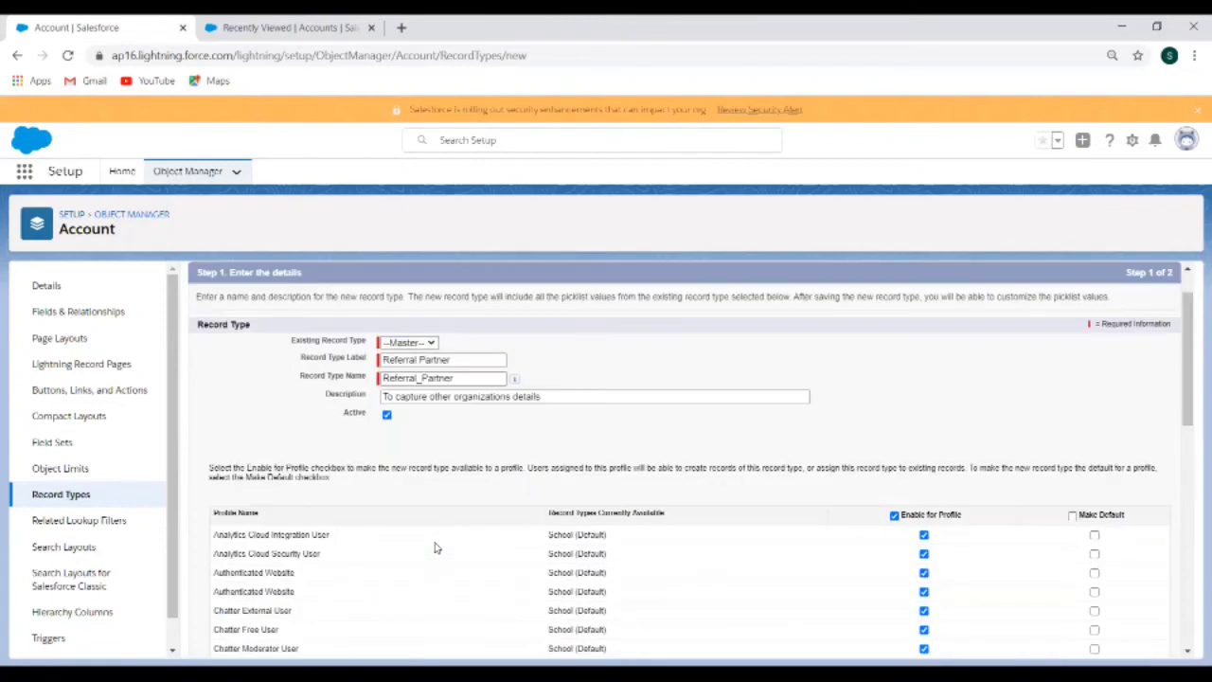
scroll(436, 548, down, 5)
scroll(874, 465, up, 4)
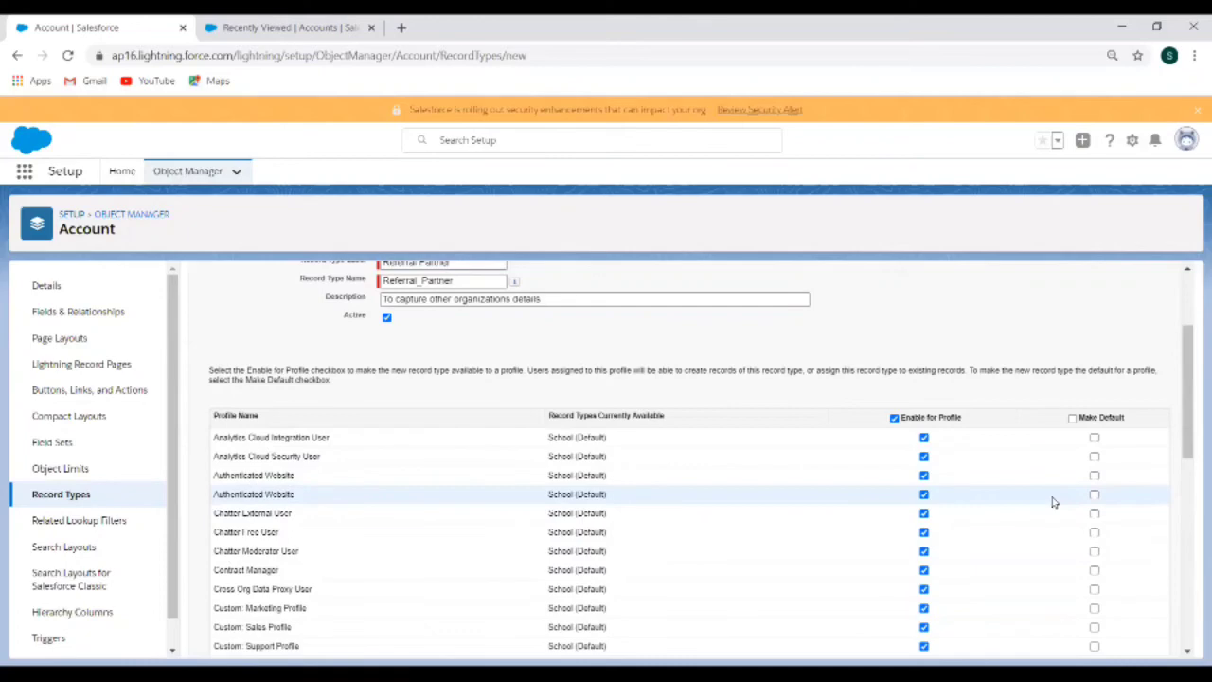
scroll(1053, 502, down, 6)
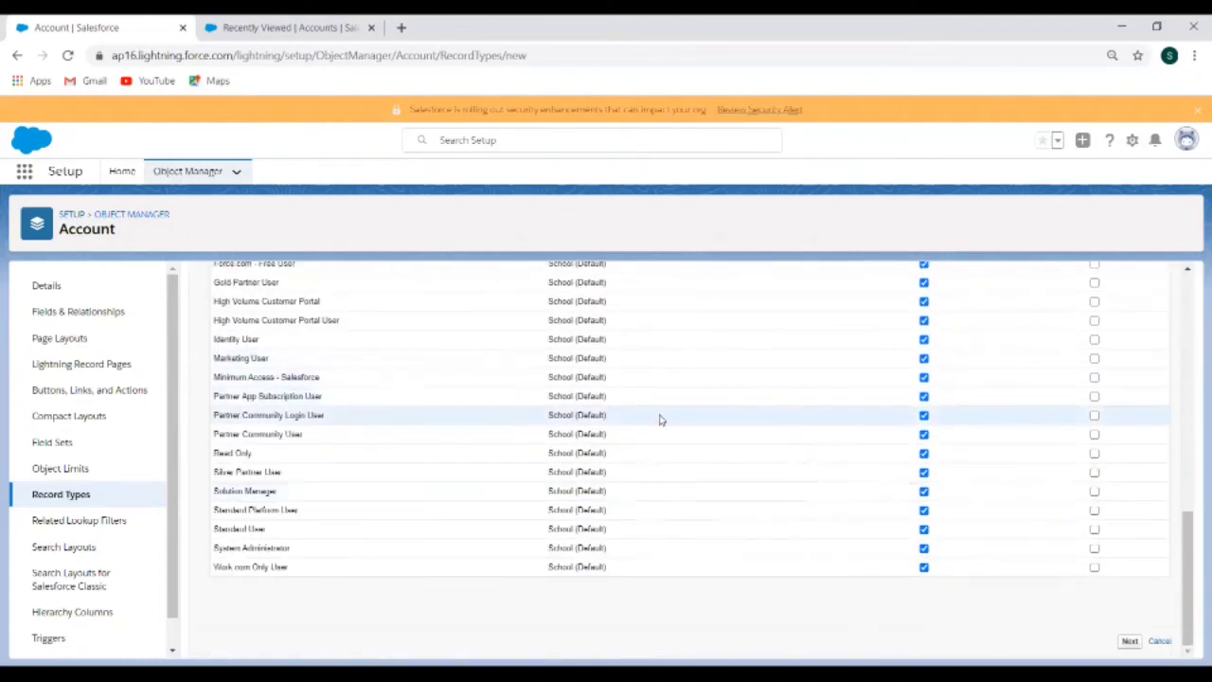
scroll(603, 407, up, 10)
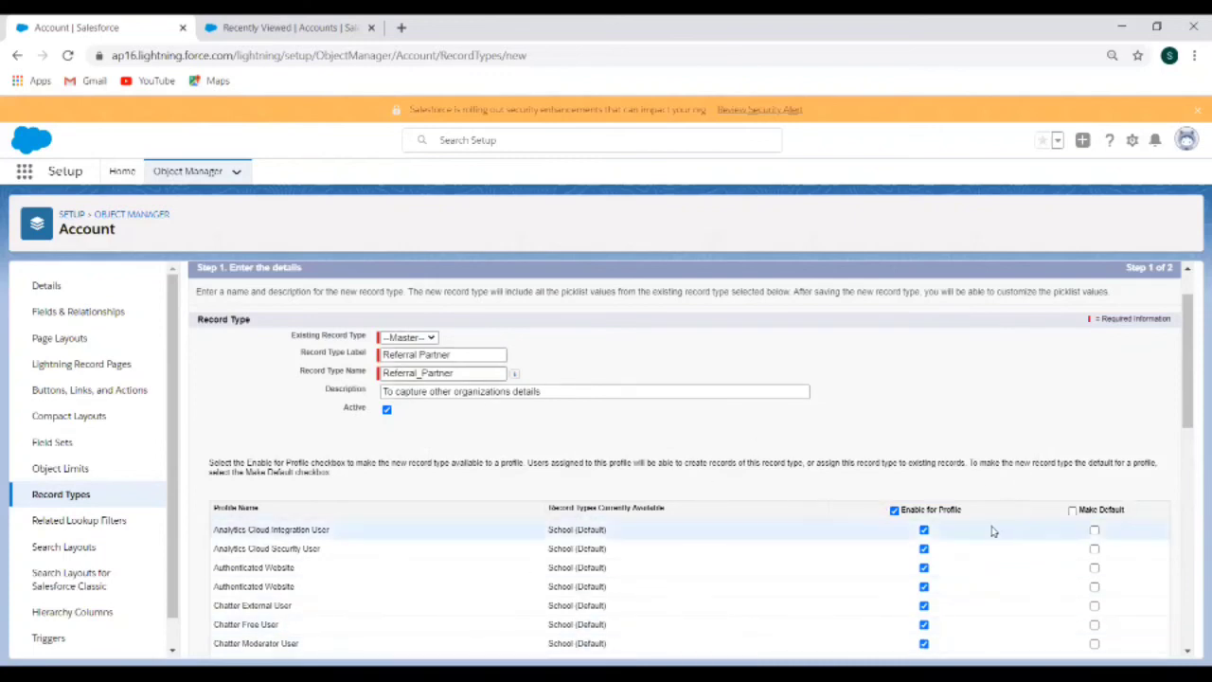
scroll(960, 589, down, 5)
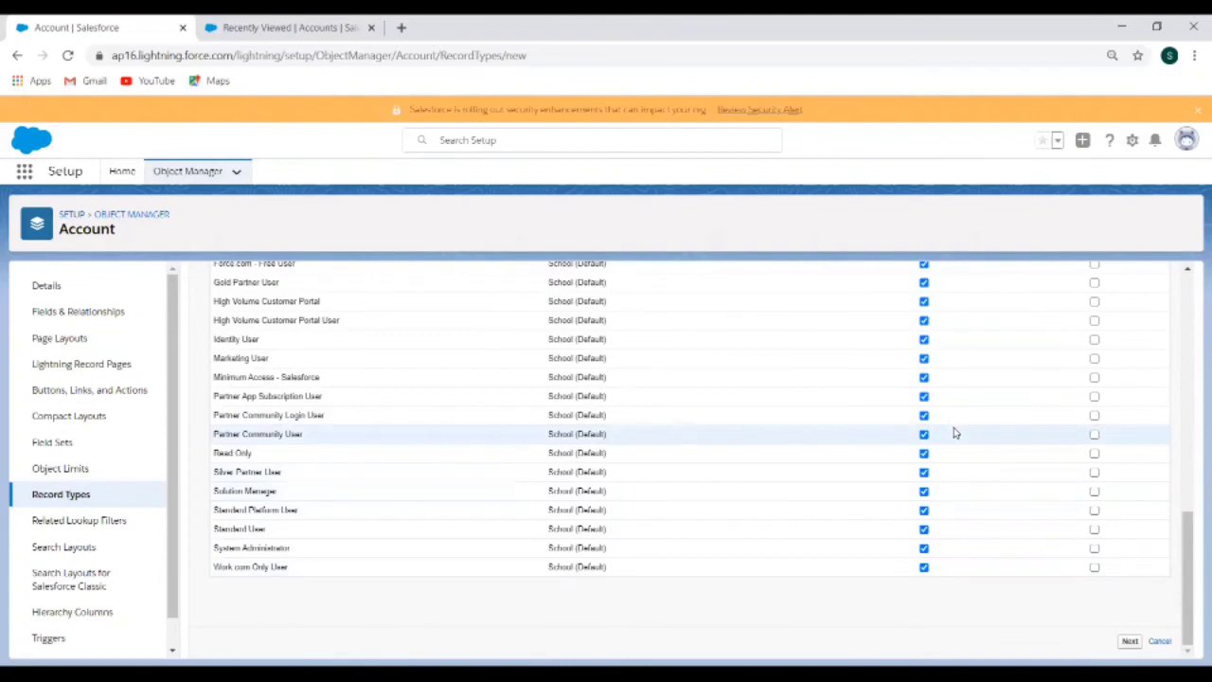
scroll(955, 433, up, 5)
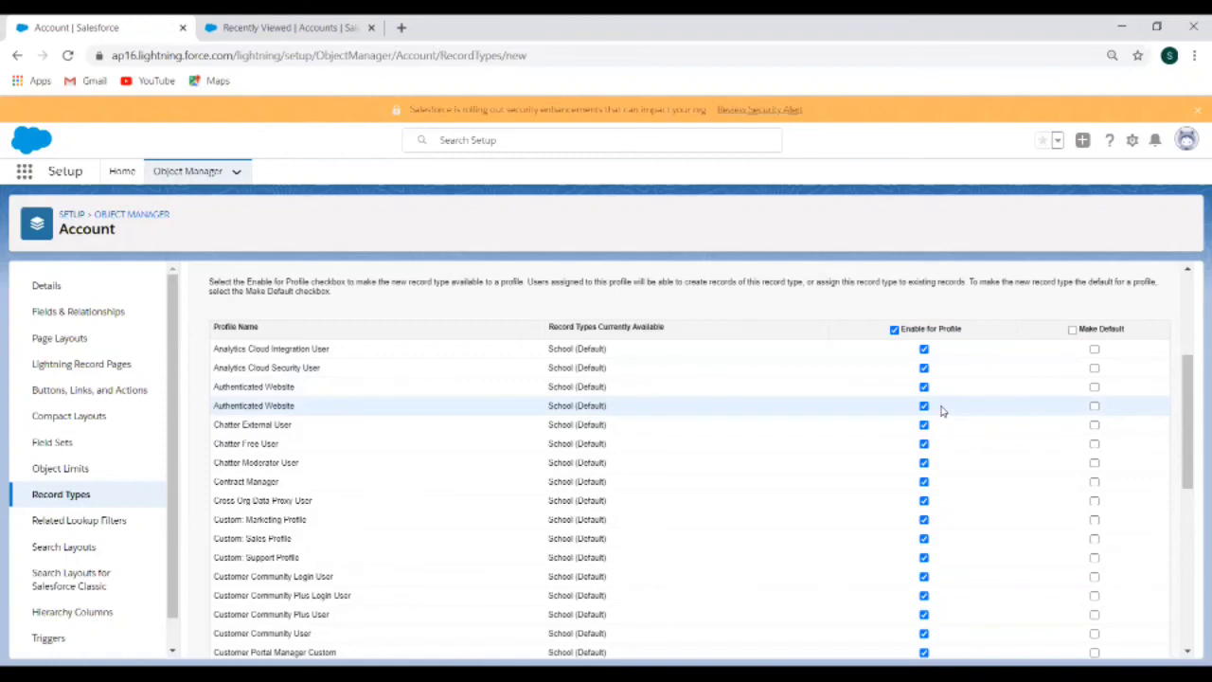
scroll(942, 410, up, 3)
- Continue to the layout assignment, apply Account Layout to all profiles and save the Referral Partner record type
scroll(942, 410, down, 12)
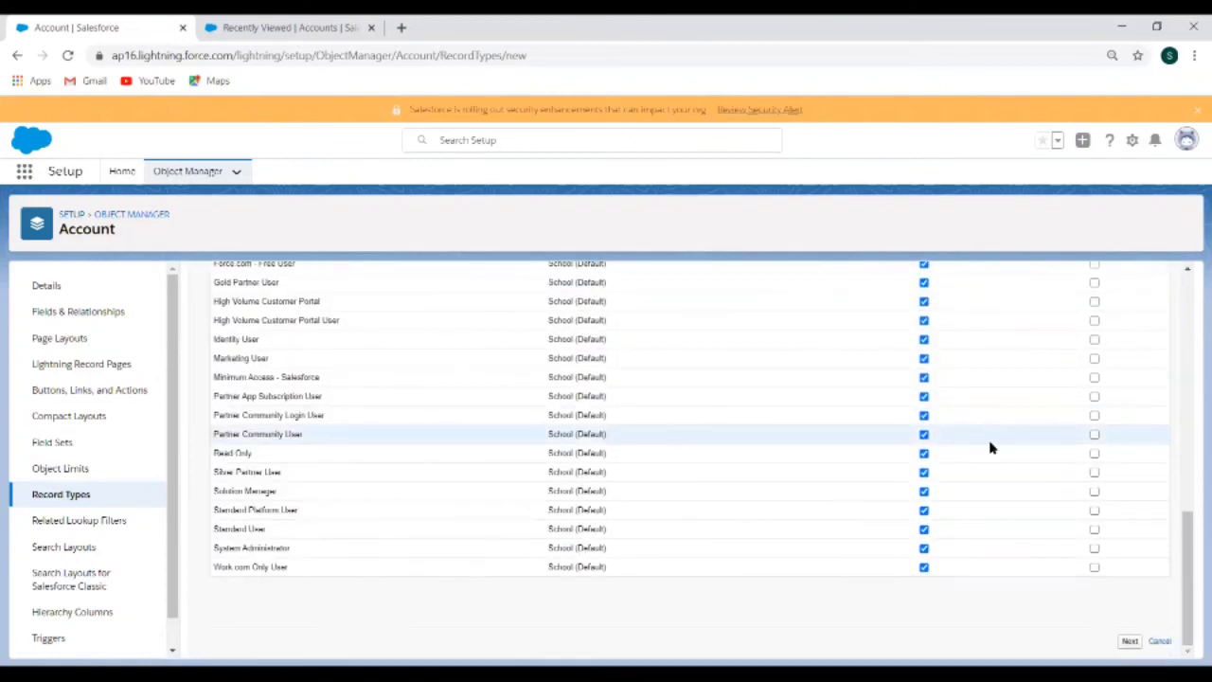
click(1131, 644)
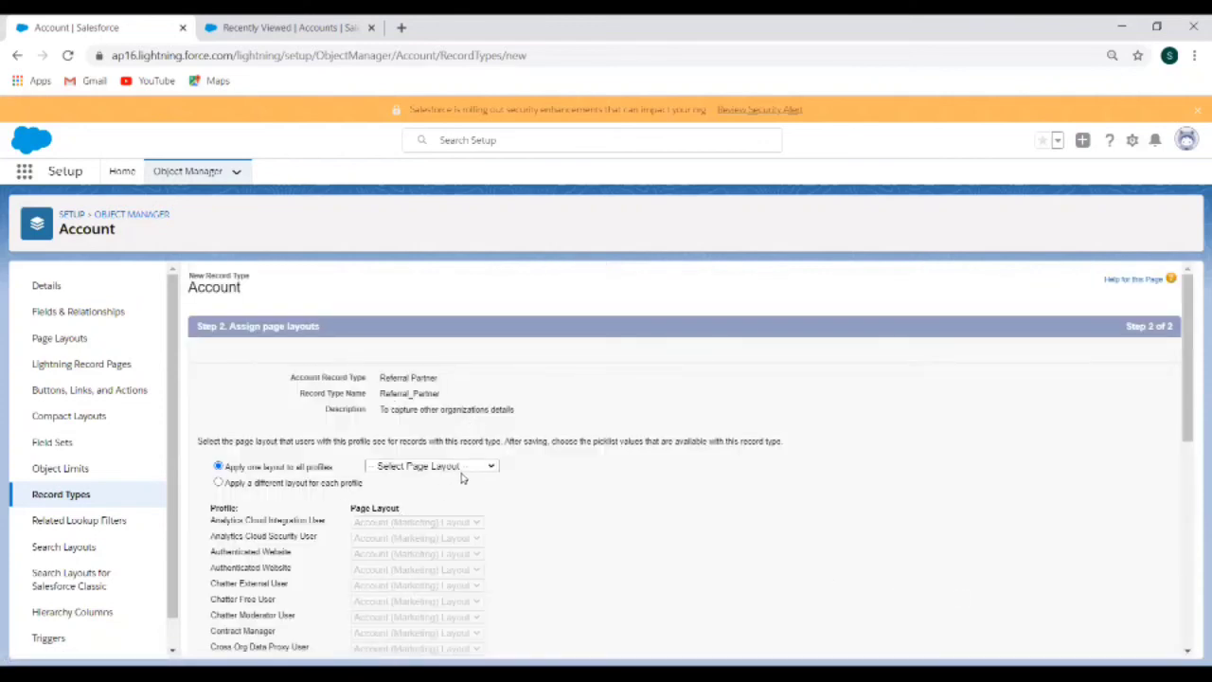
click(468, 471)
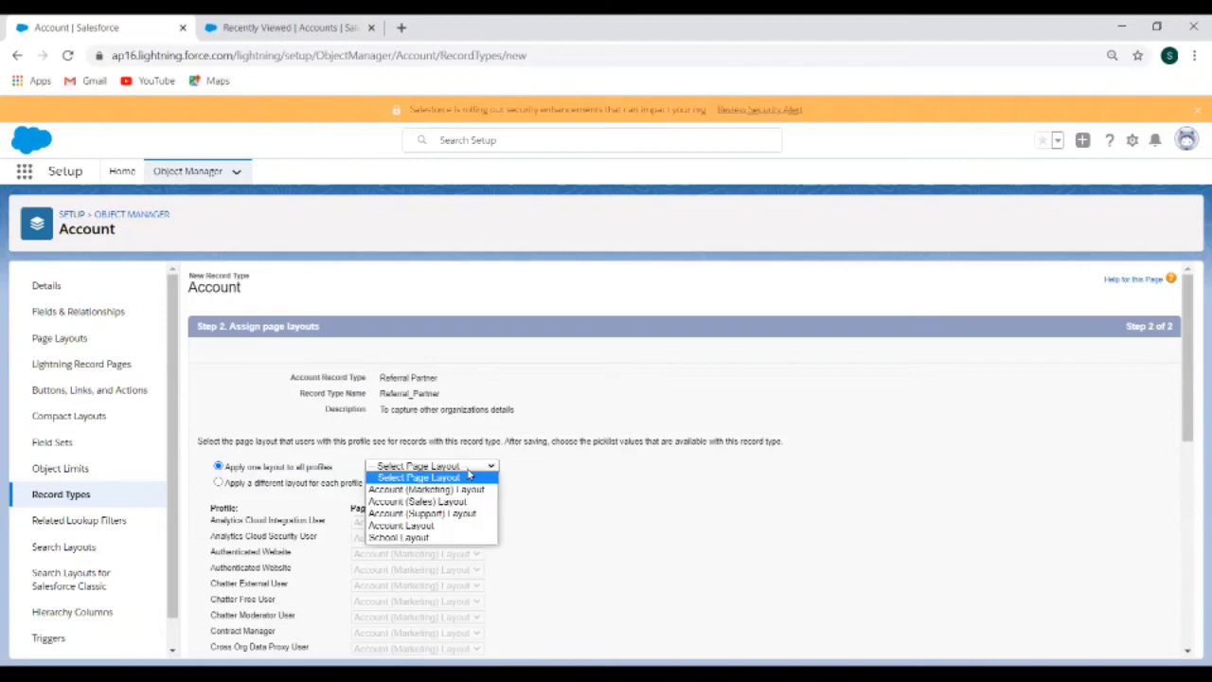
click(439, 528)
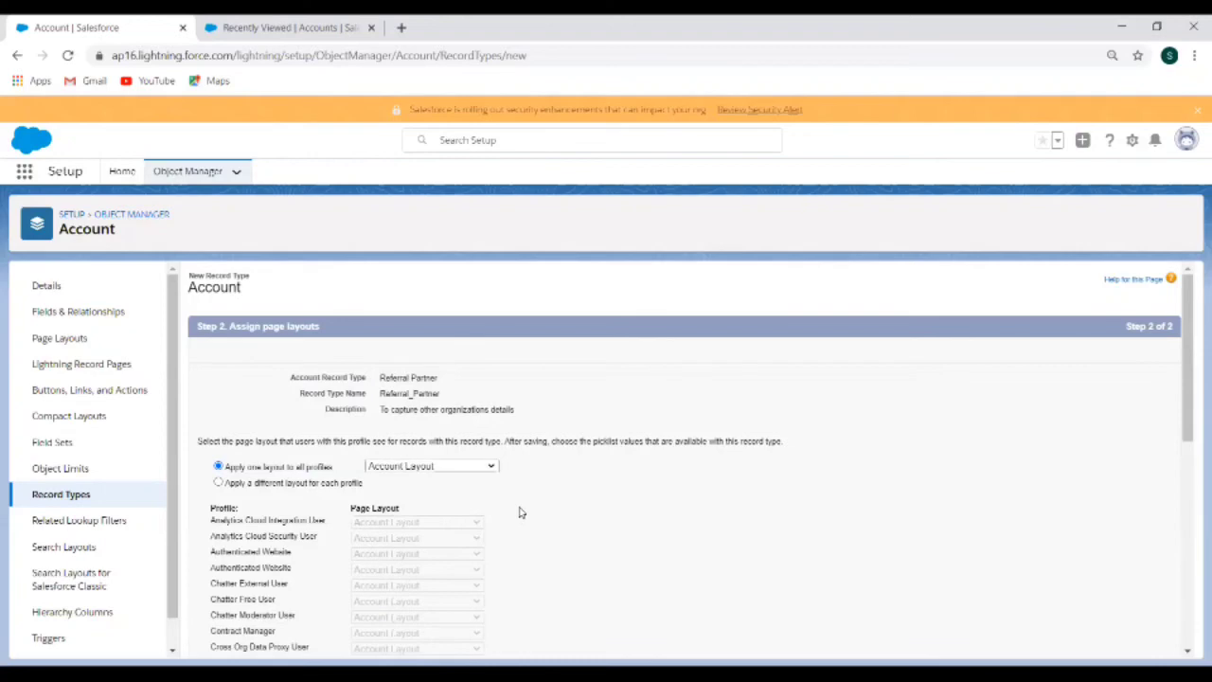
scroll(696, 509, down, 10)
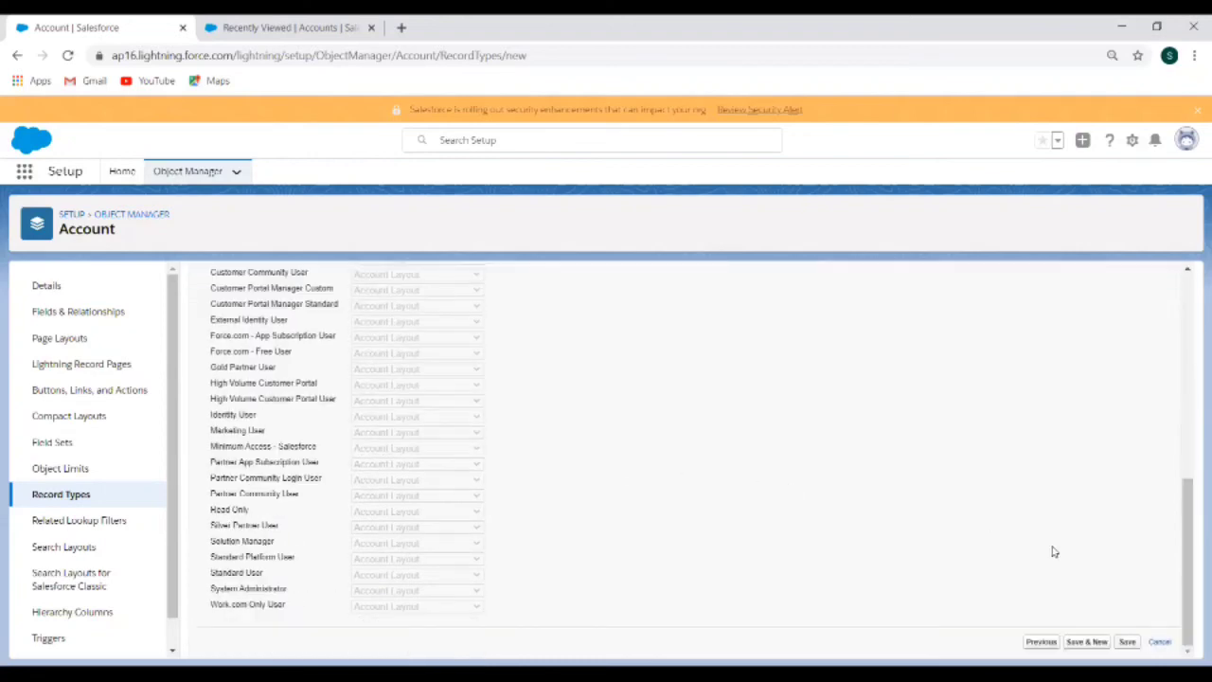
click(1125, 642)
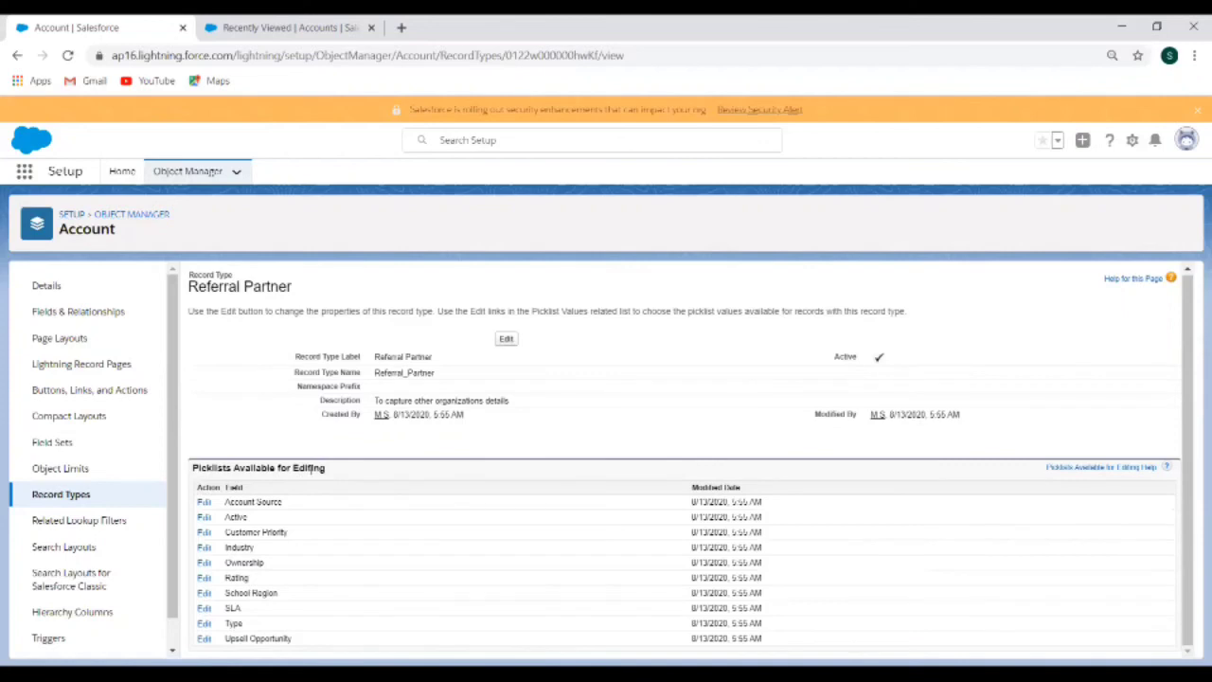
- Remove School and Preschool from the Type picklist values of the Referral Partner record type and save
click(202, 623)
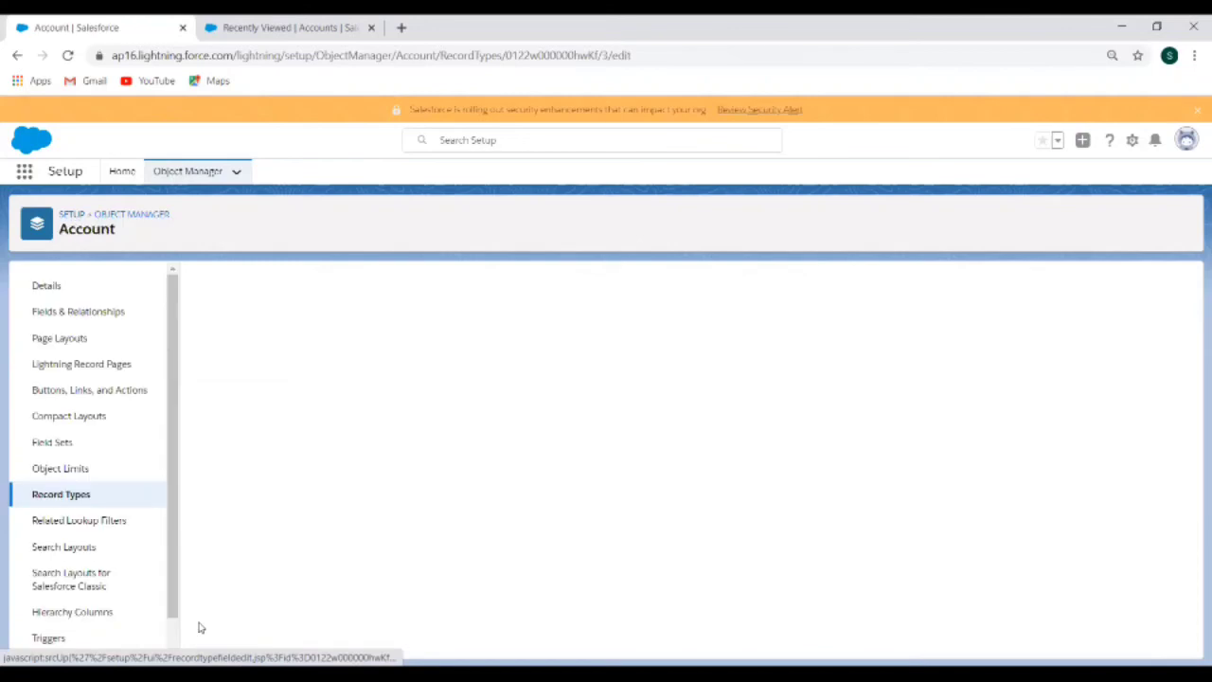
click(318, 528)
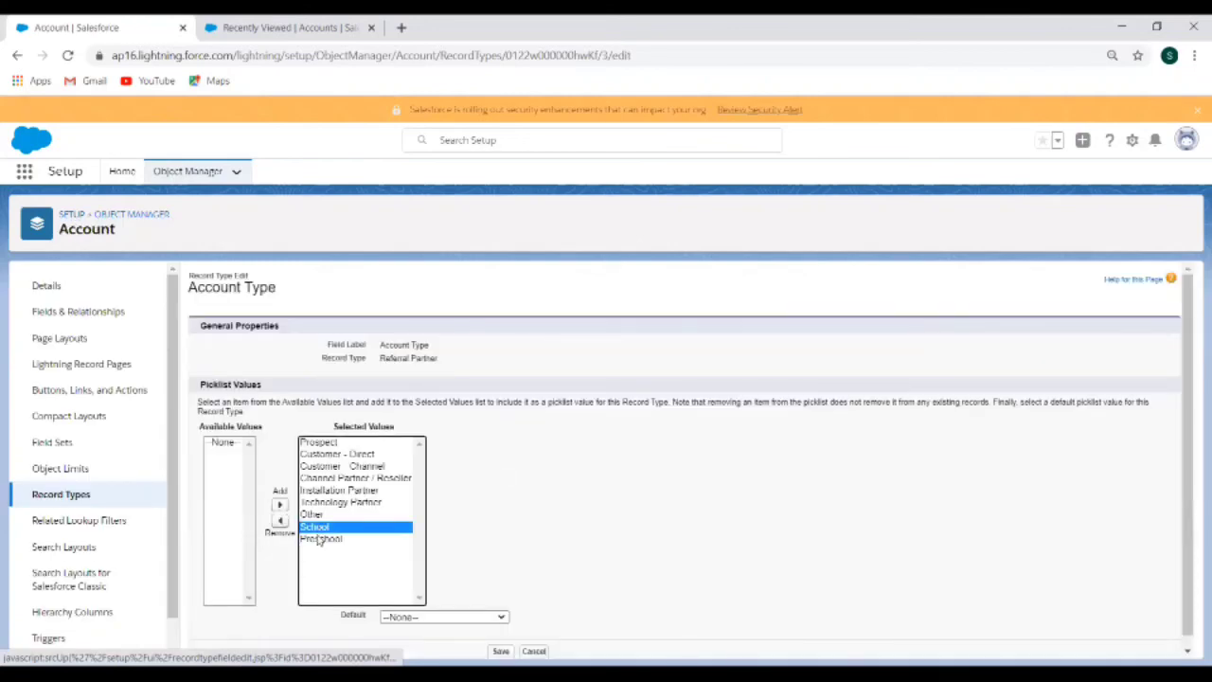
shift+click(321, 538)
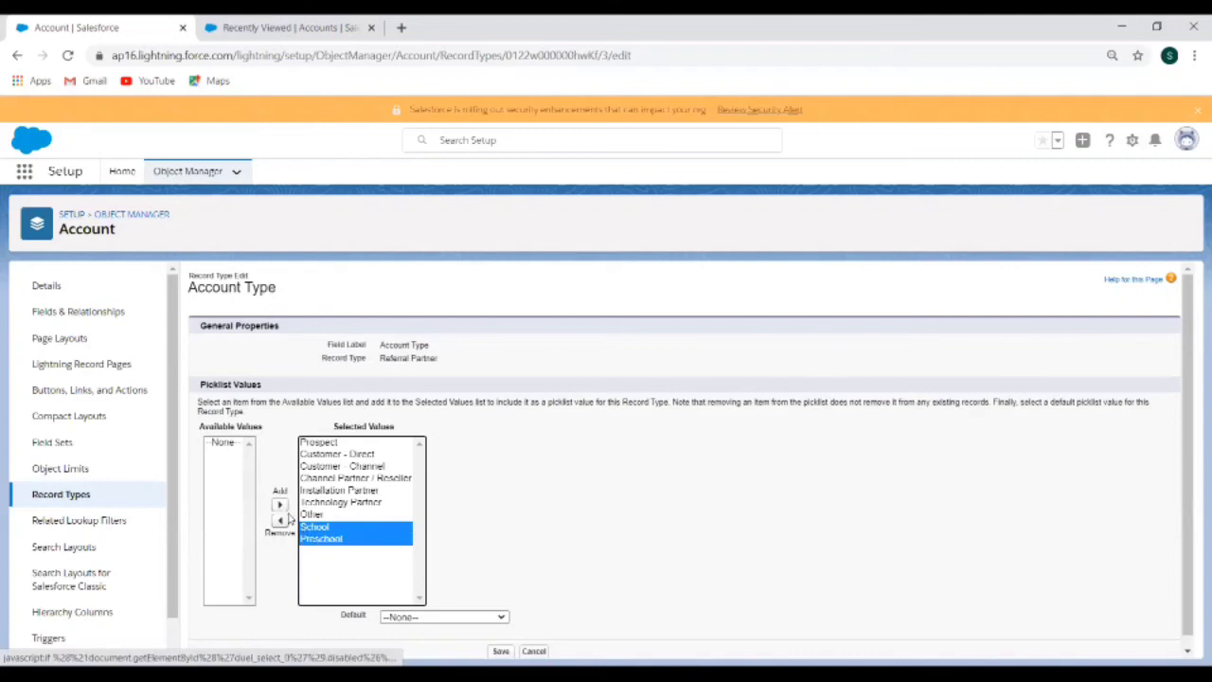
click(281, 520)
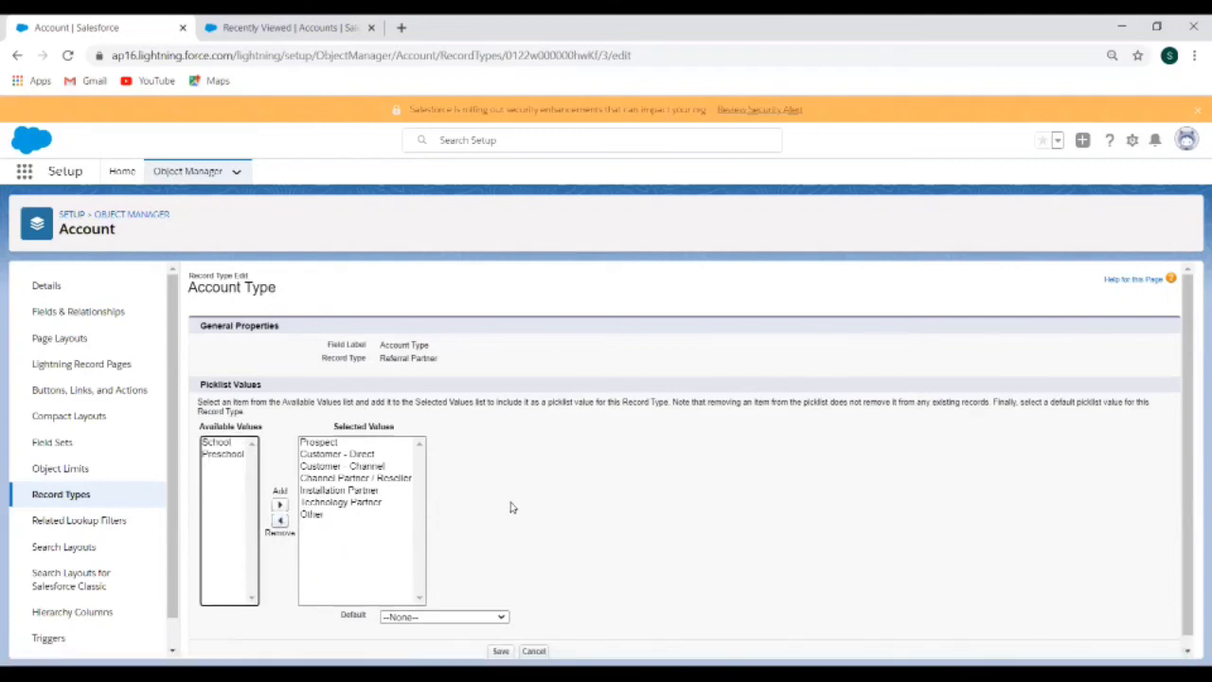
click(499, 652)
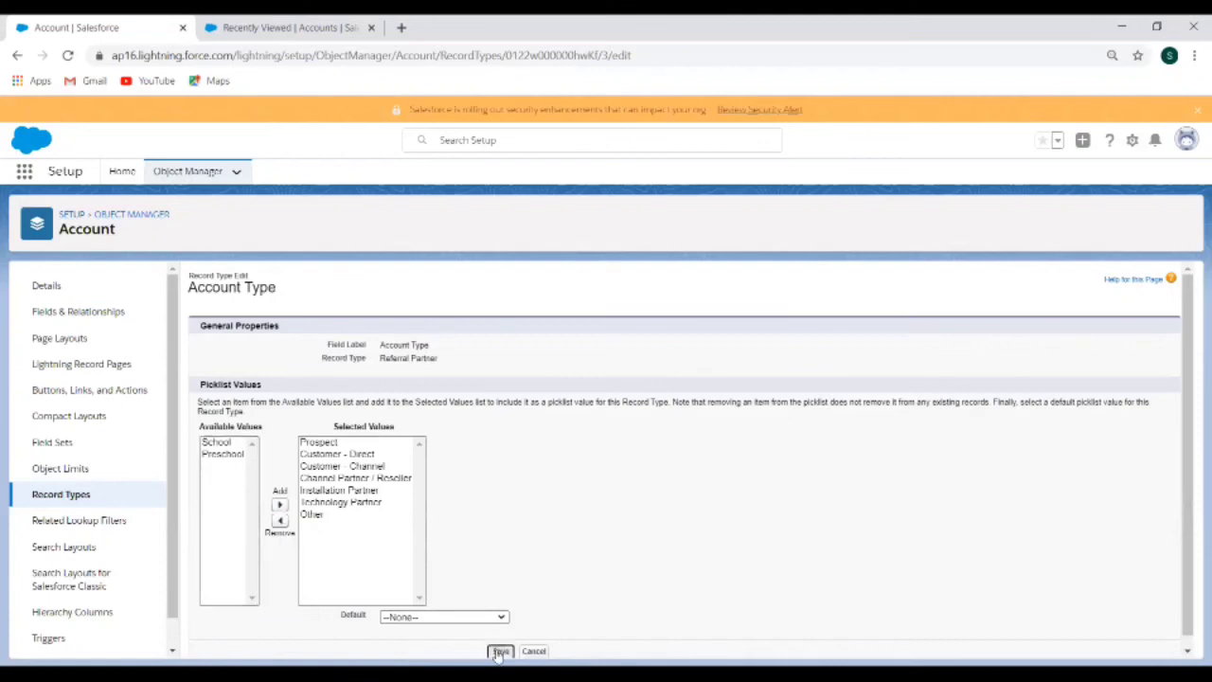
- Remove every Type picklist value except School and Preschool from the School record type and save
click(82, 497)
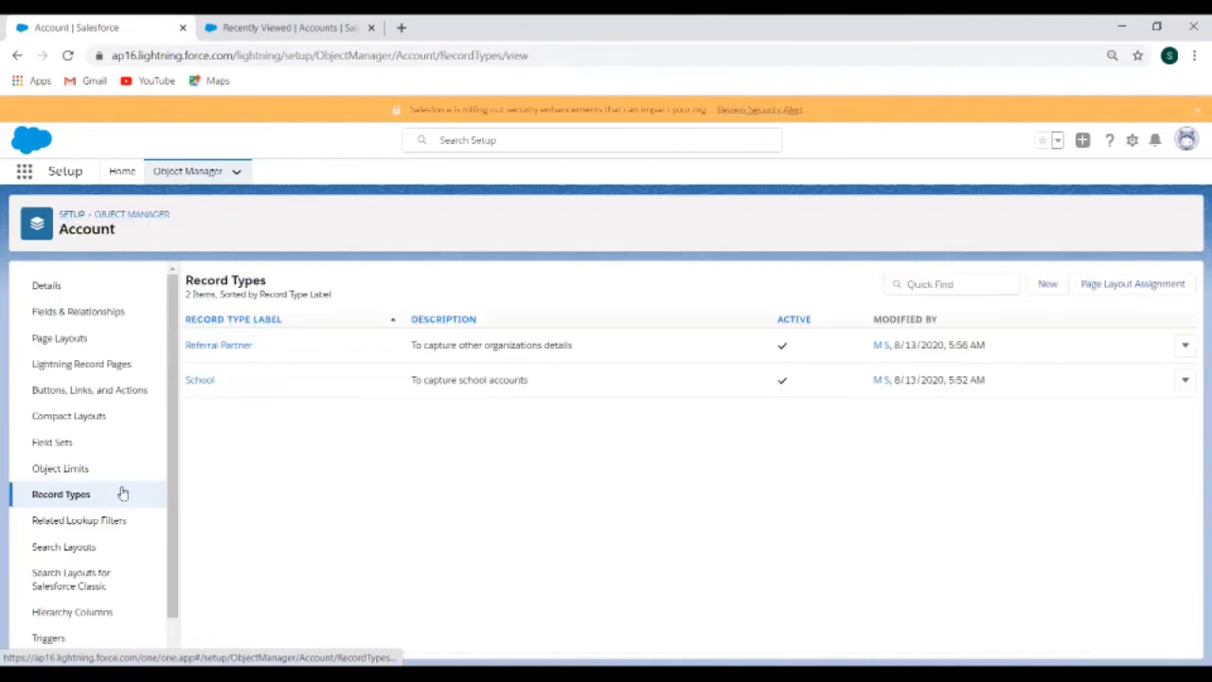
click(200, 381)
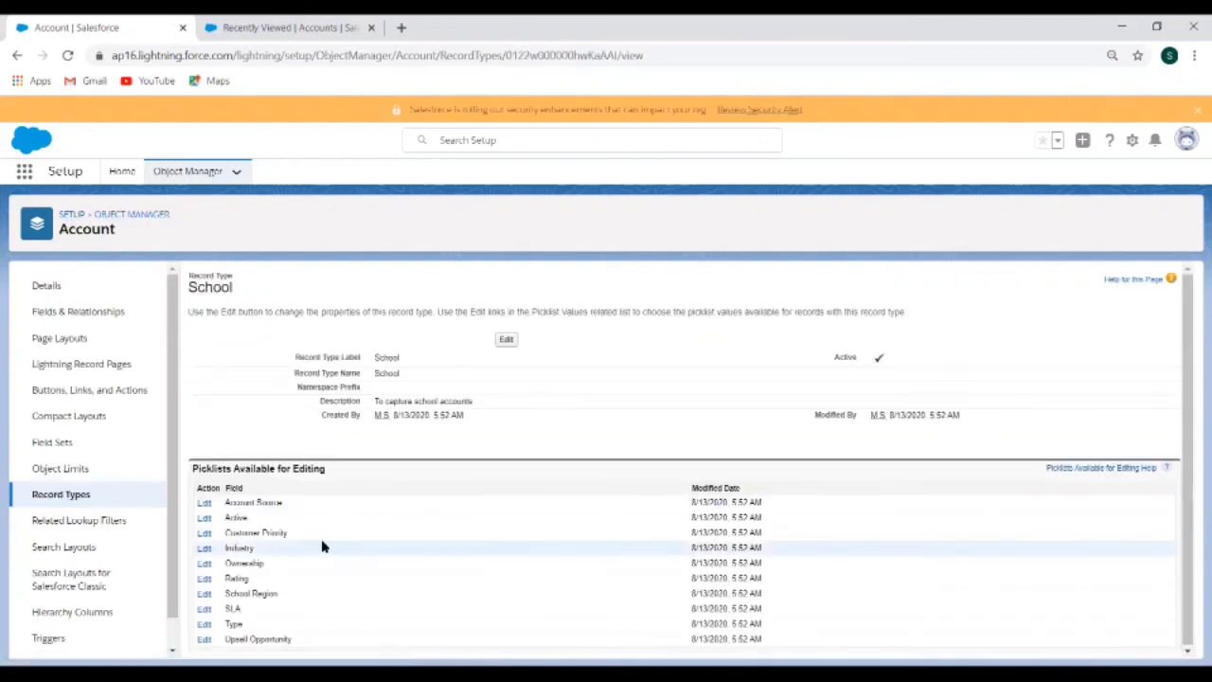
click(202, 625)
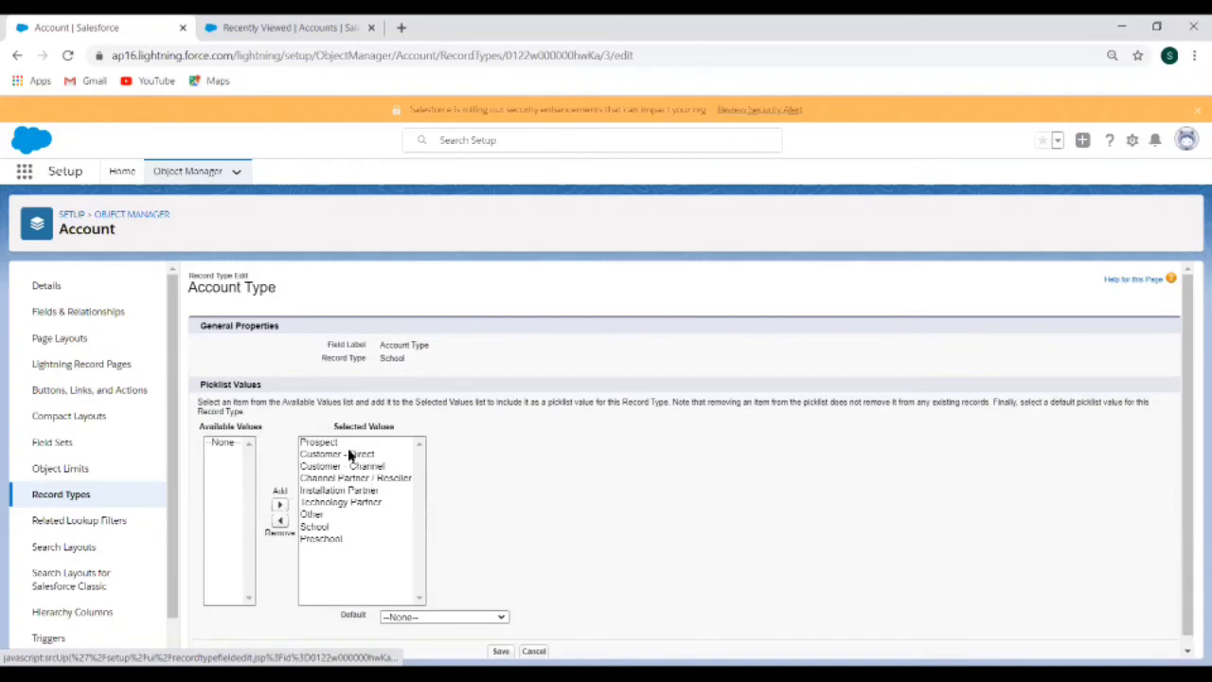
click(347, 444)
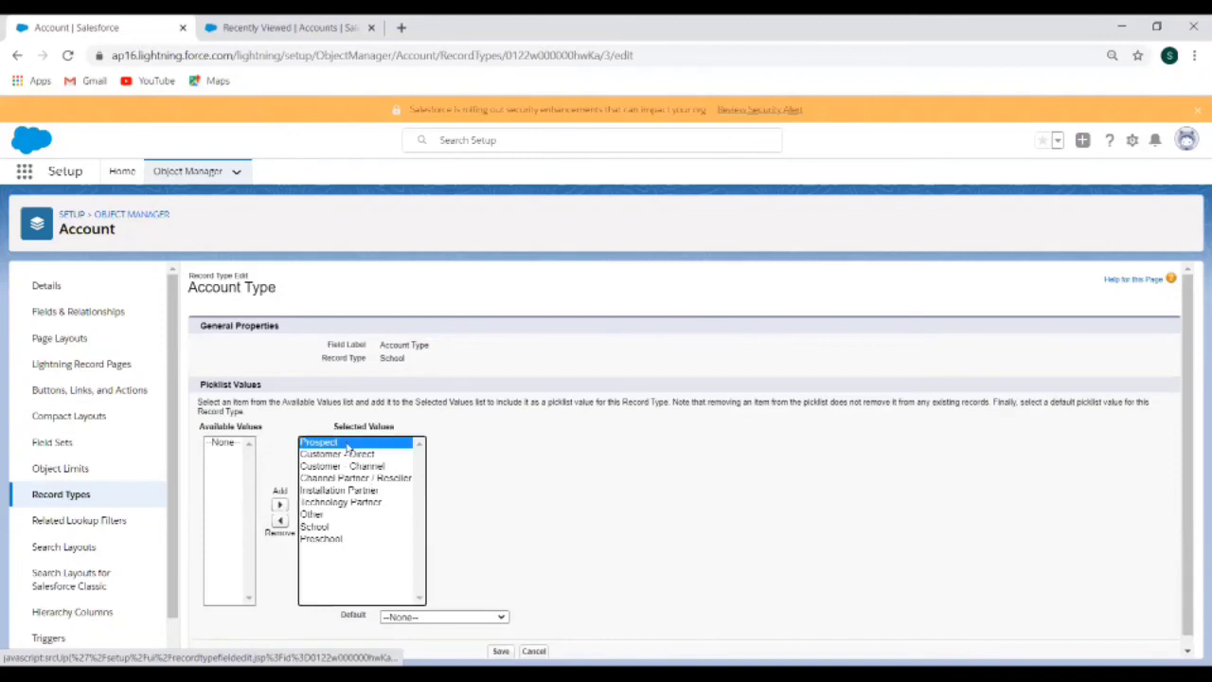
ctrl+click(343, 516)
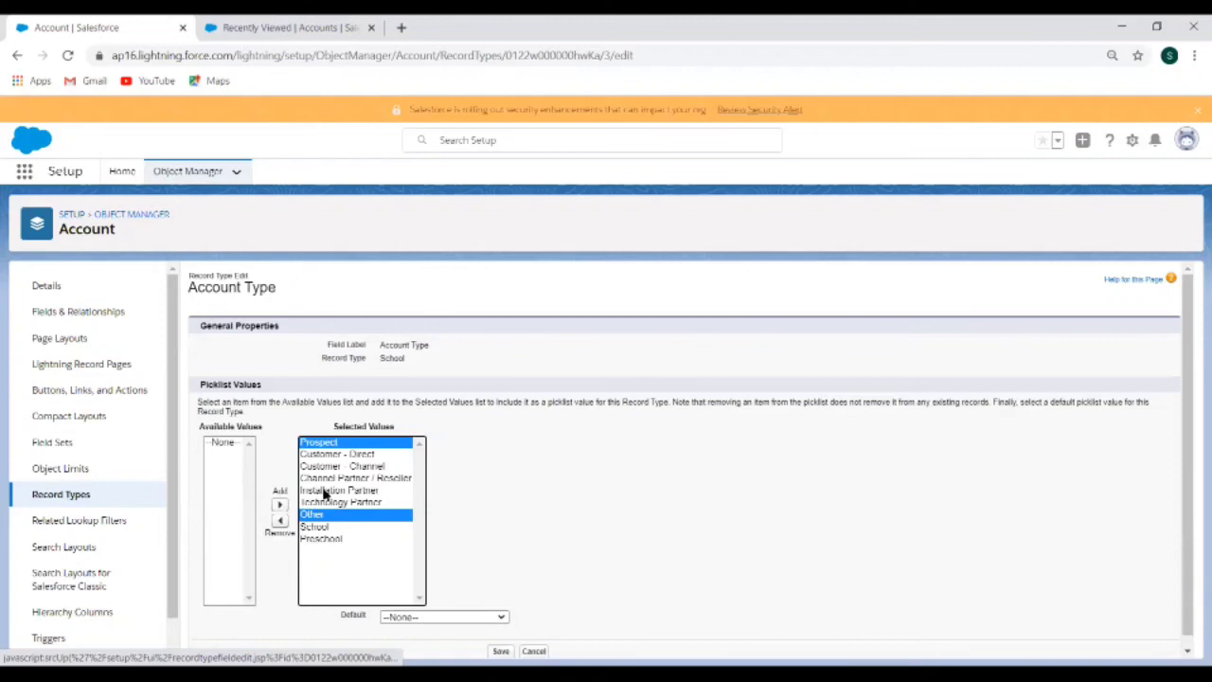
shift+click(331, 478)
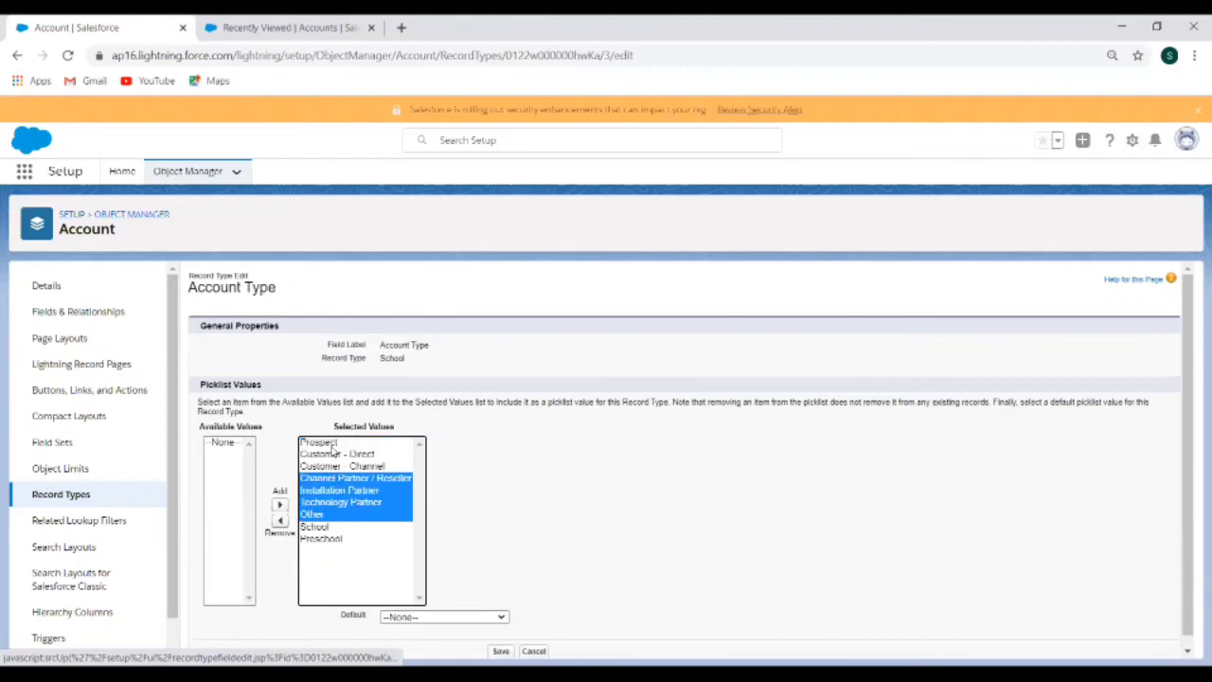
shift+click(334, 444)
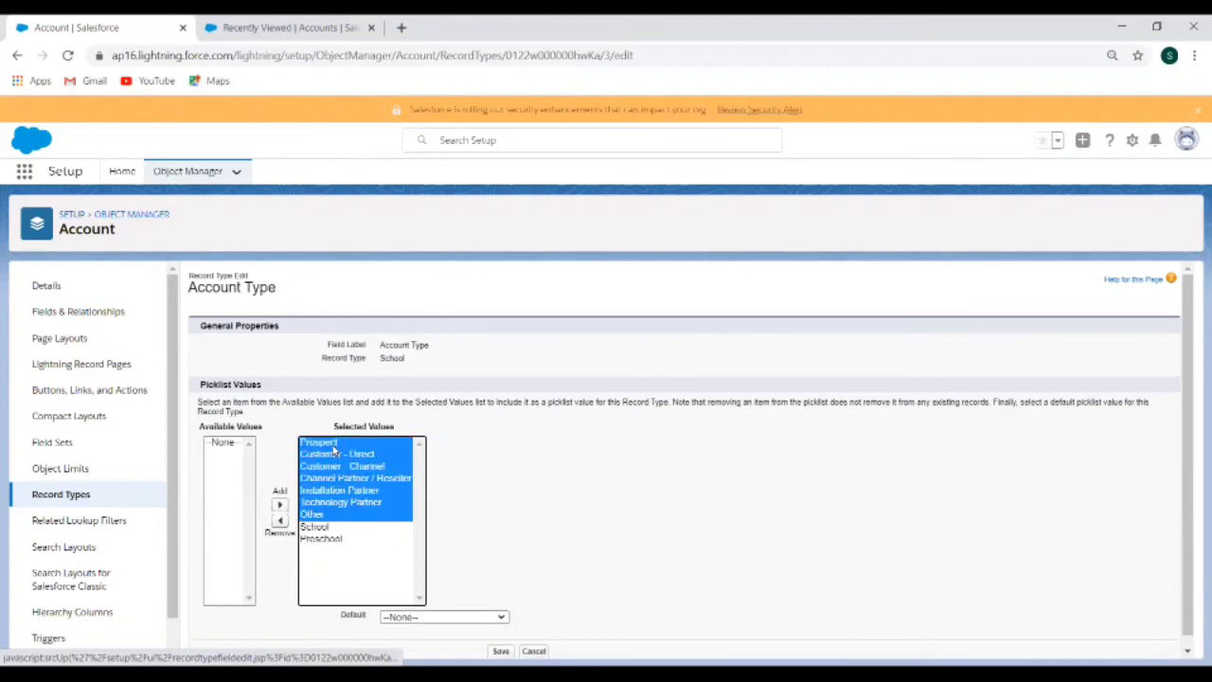
click(280, 512)
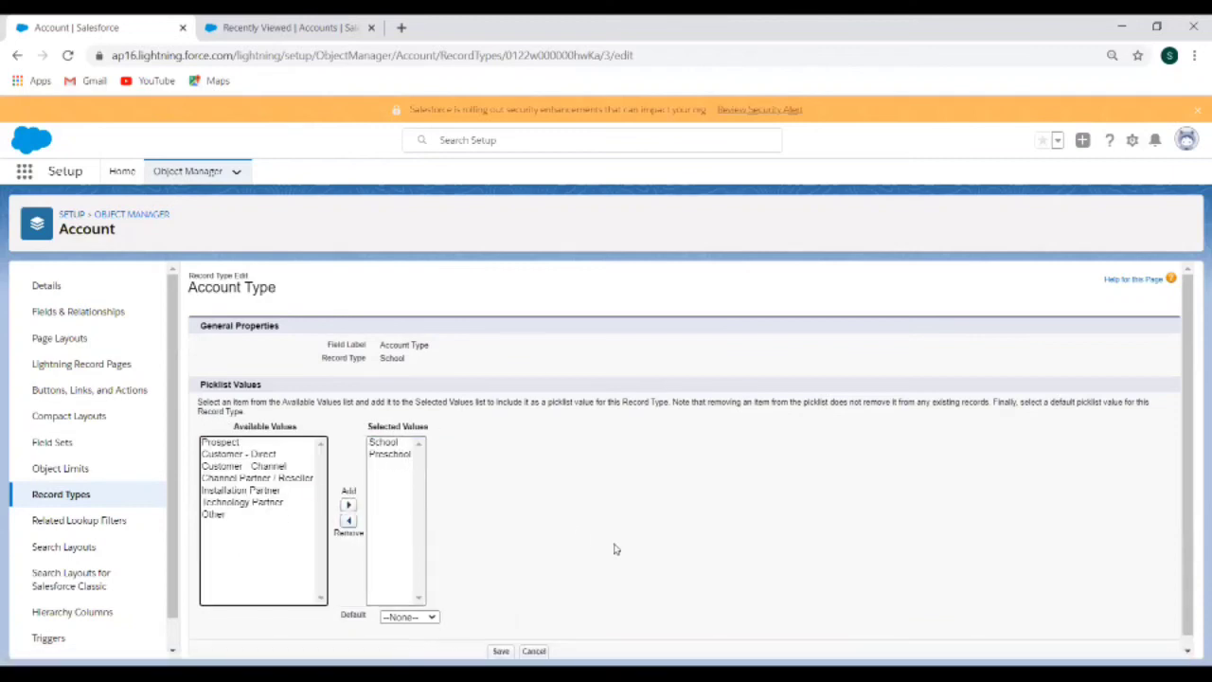
click(502, 651)
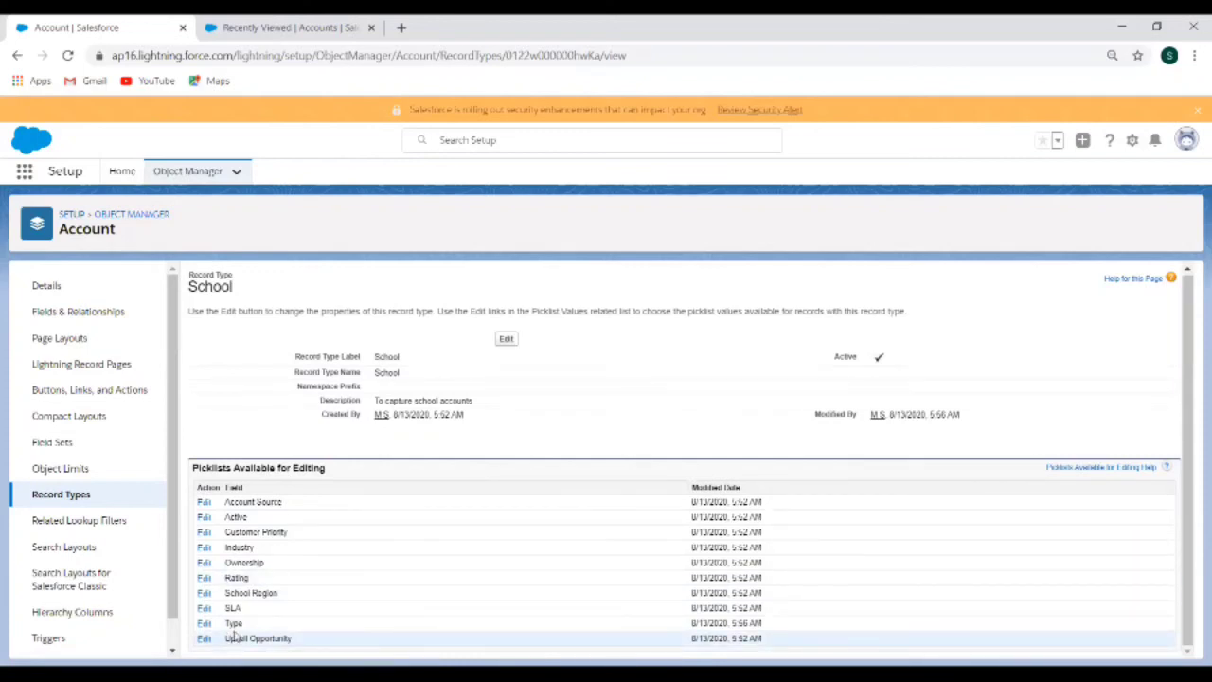
click(284, 28)
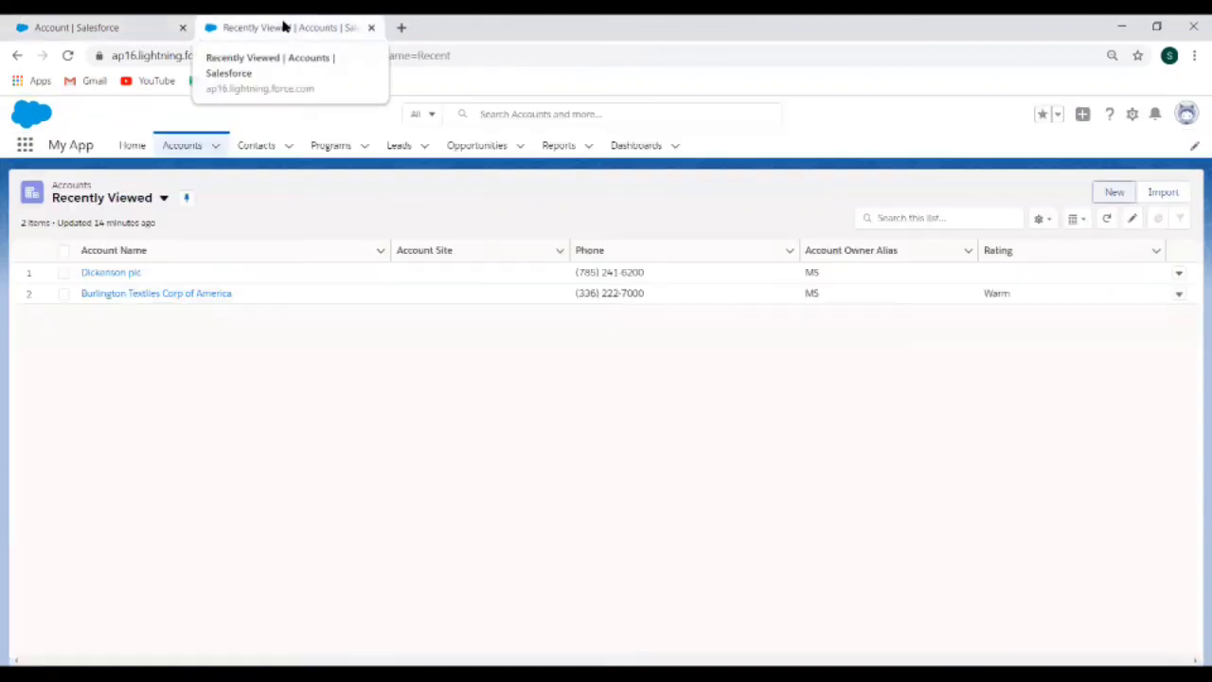
click(68, 56)
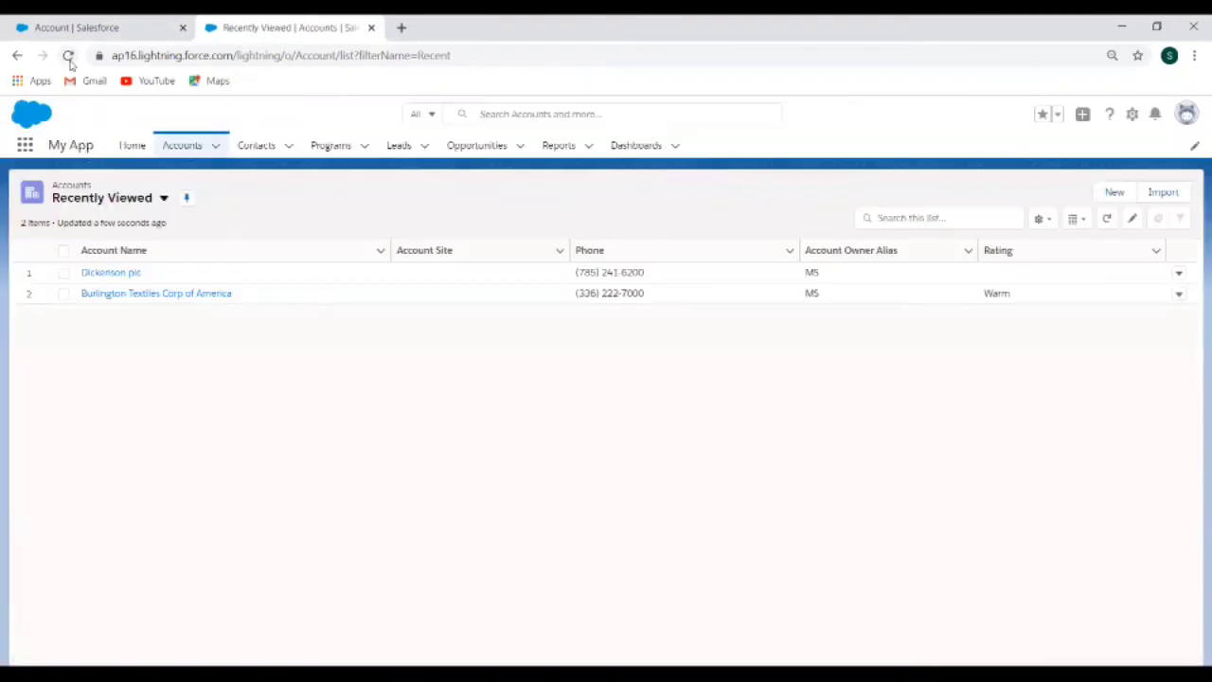
click(1115, 192)
click(1113, 192)
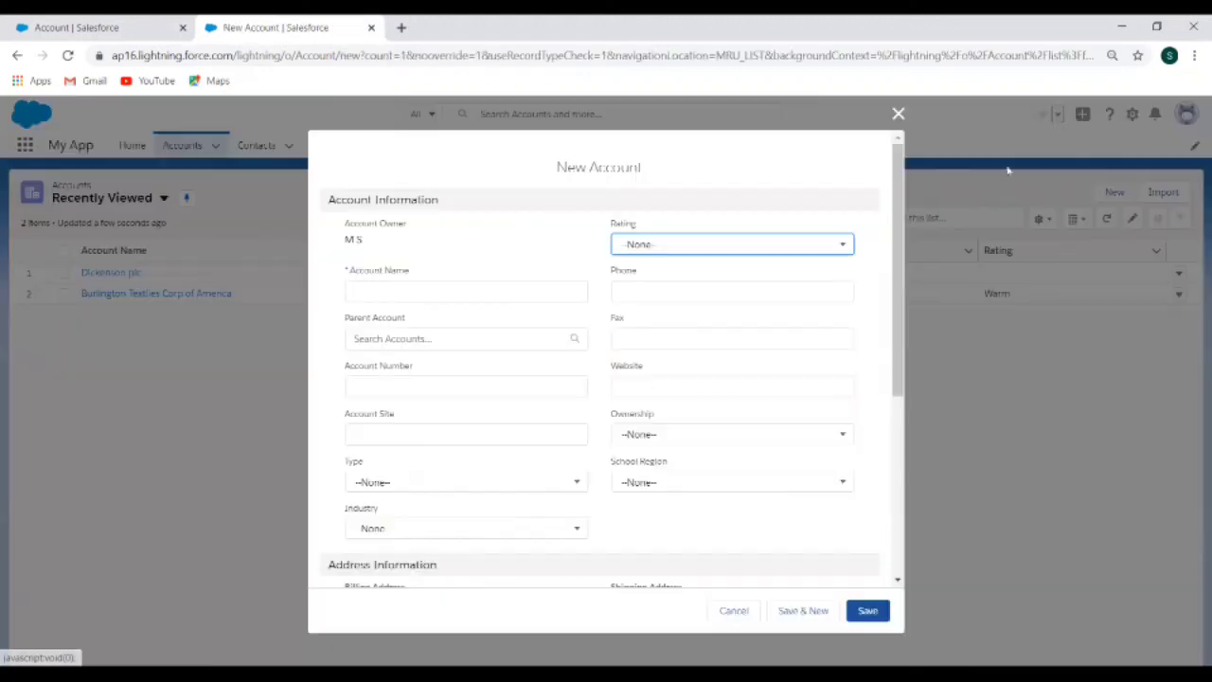
click(898, 114)
click(372, 27)
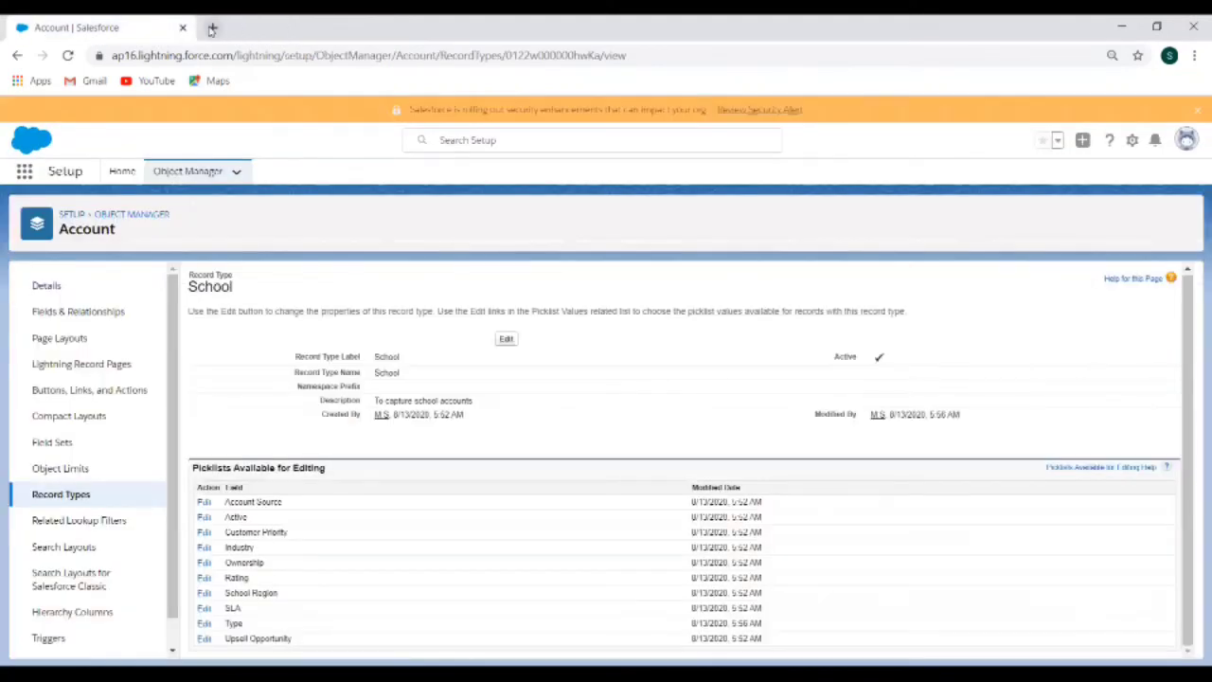
- Log in to Salesforce in a new browser tab with the saved credentials and postpone the mobile phone registration
click(213, 29)
text(logi)
key(Return)
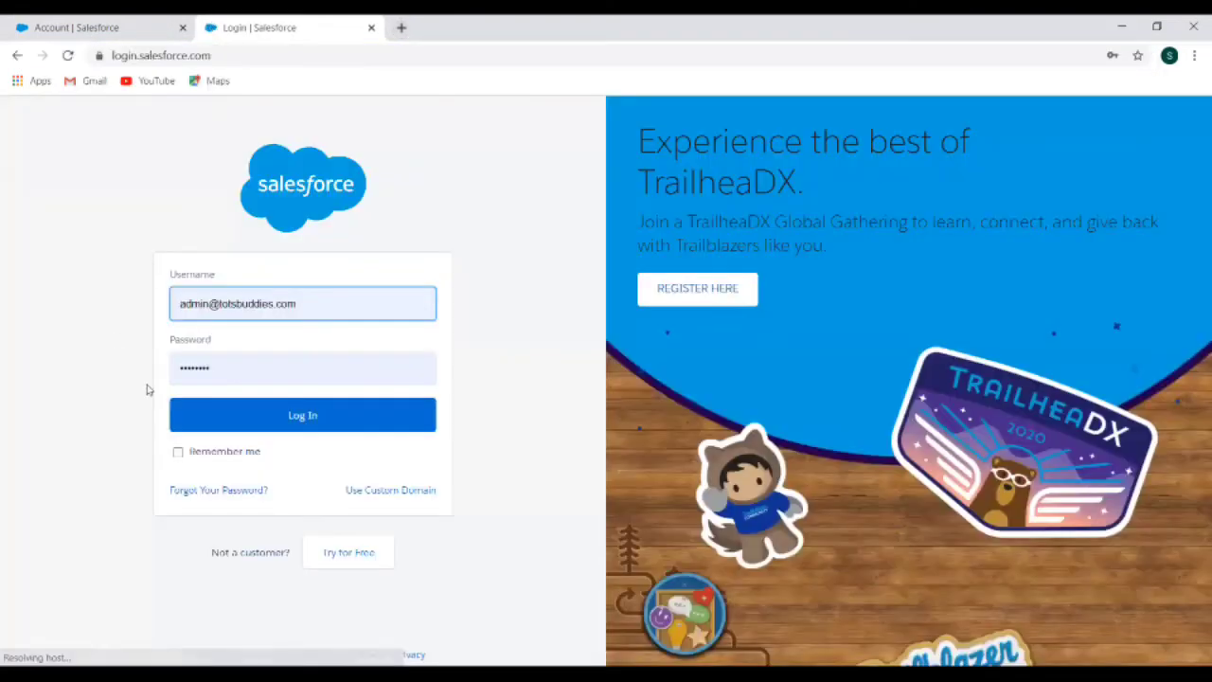
click(270, 425)
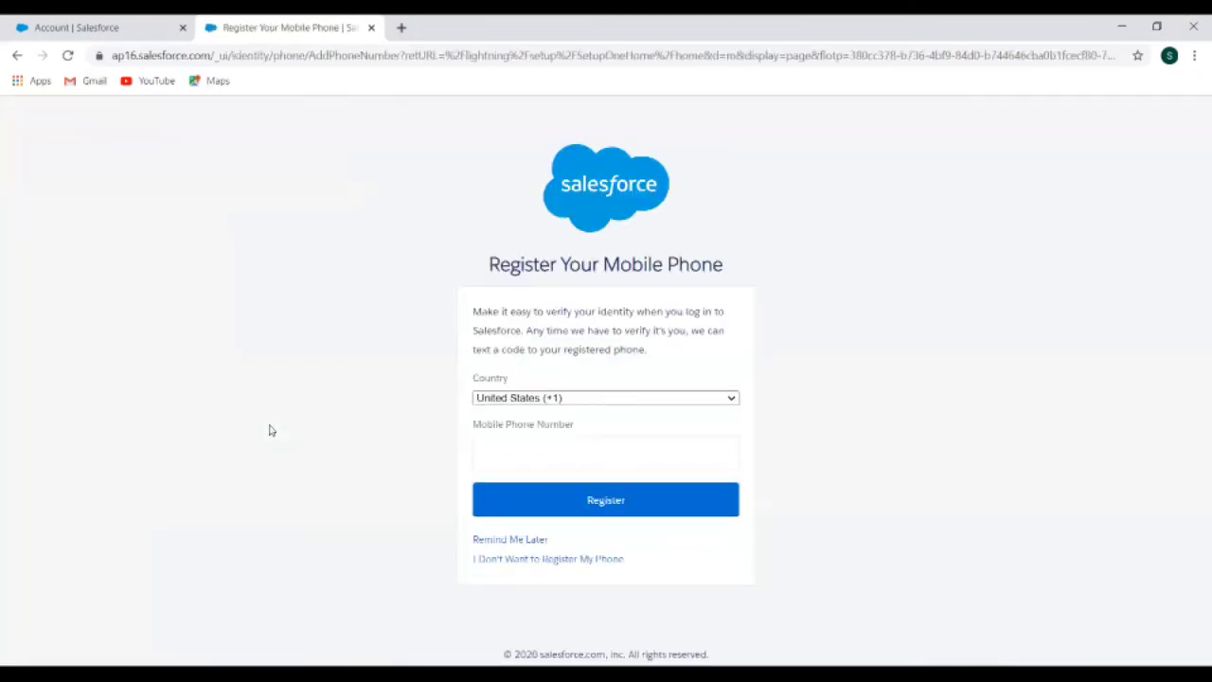
click(515, 542)
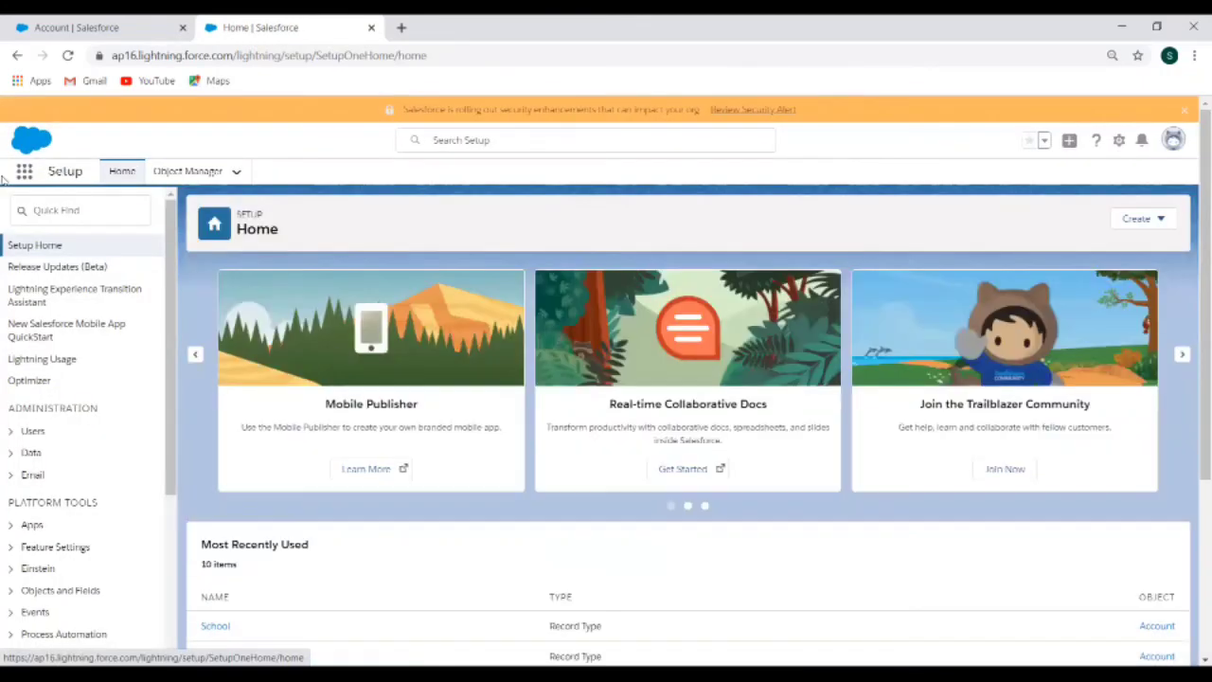
- Find and launch My App, and bring up its list of accounts
click(22, 173)
click(22, 173)
click(22, 173)
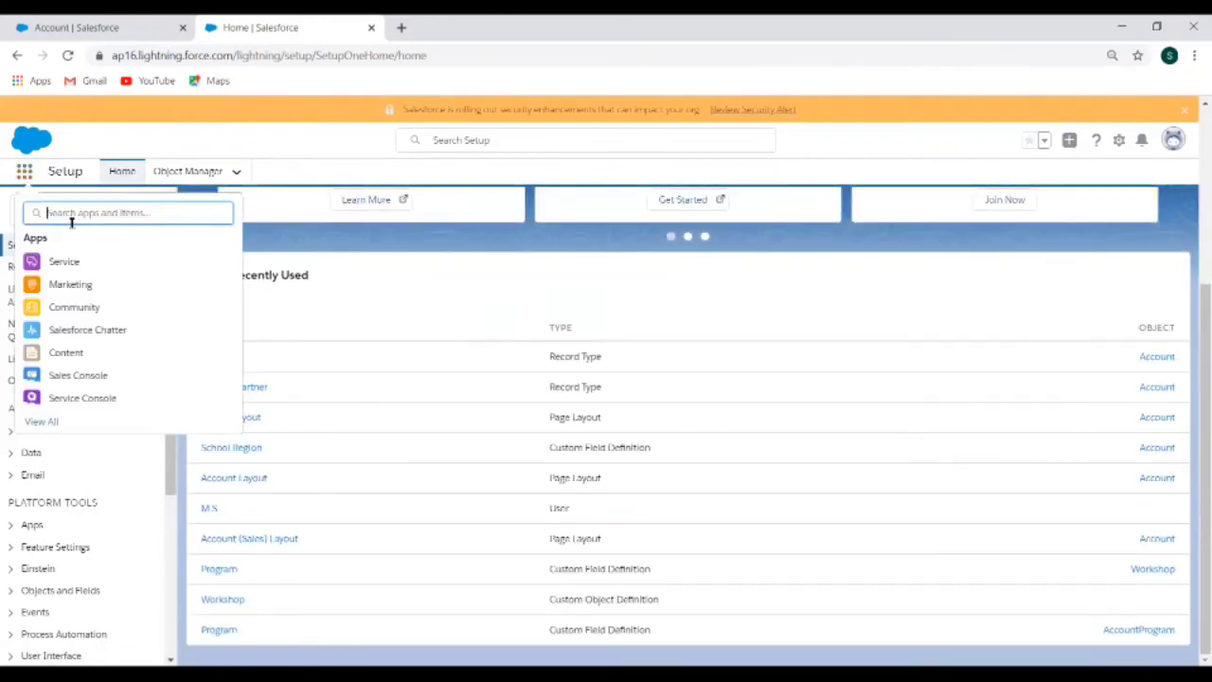
text(My)
click(104, 264)
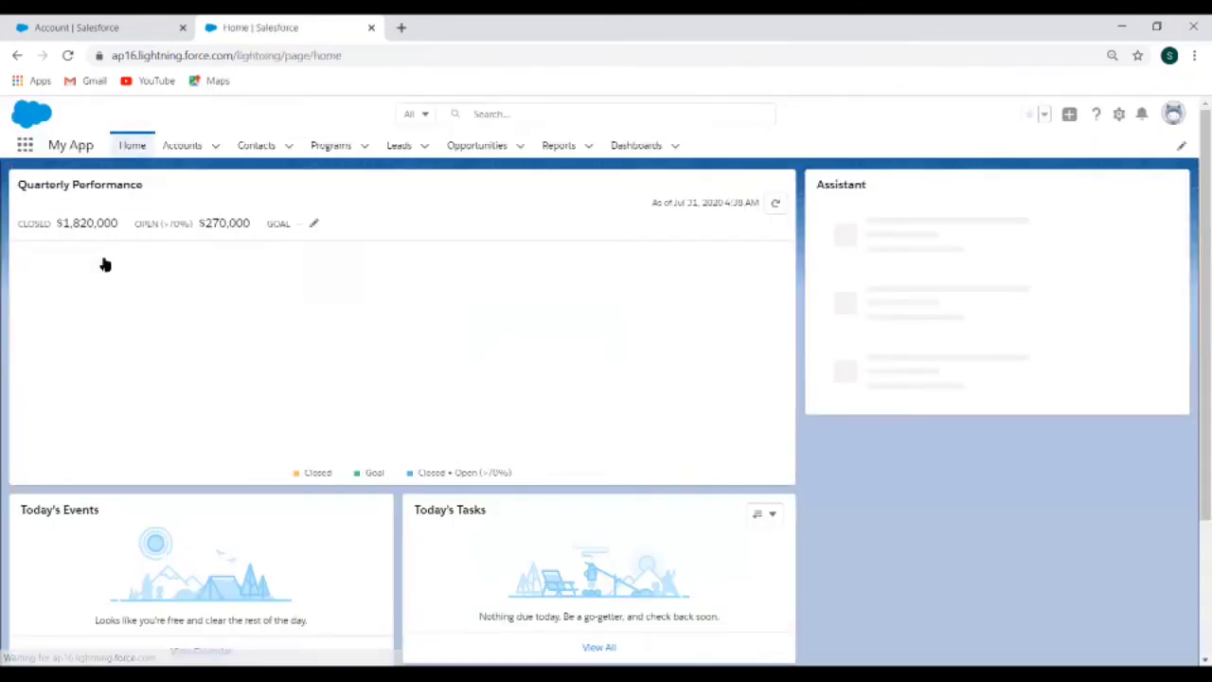
click(183, 147)
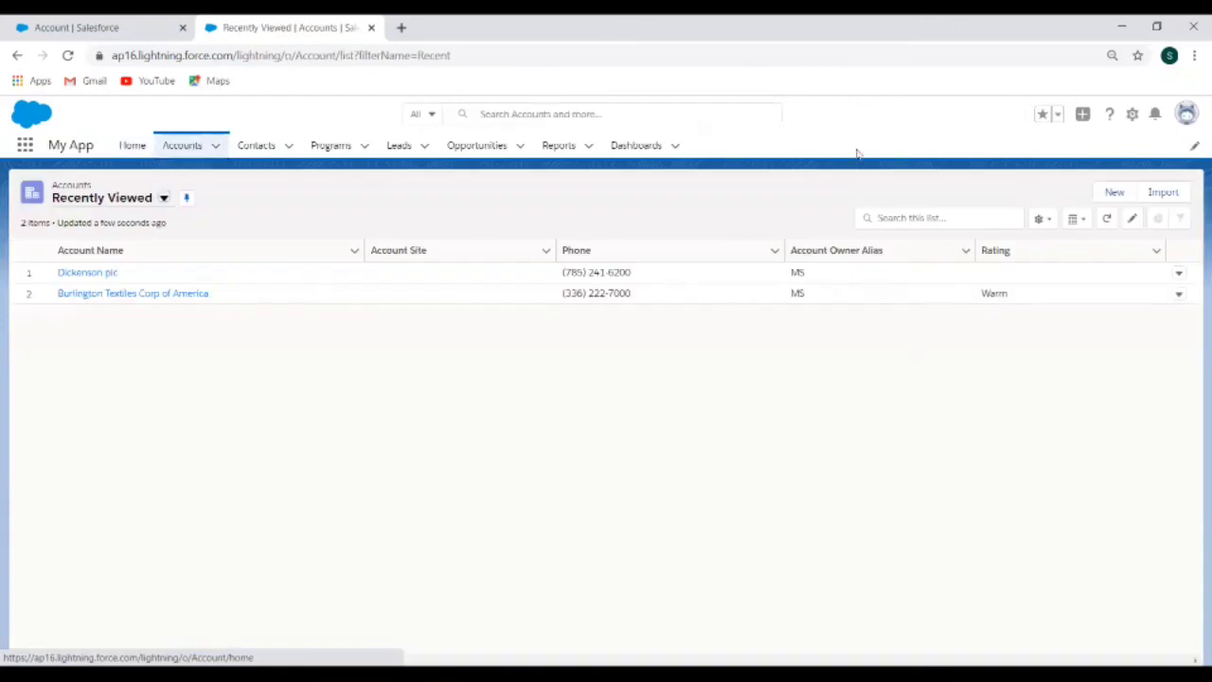
- Start a new account with the School record type, inspect its Type options and cancel the form
click(1106, 203)
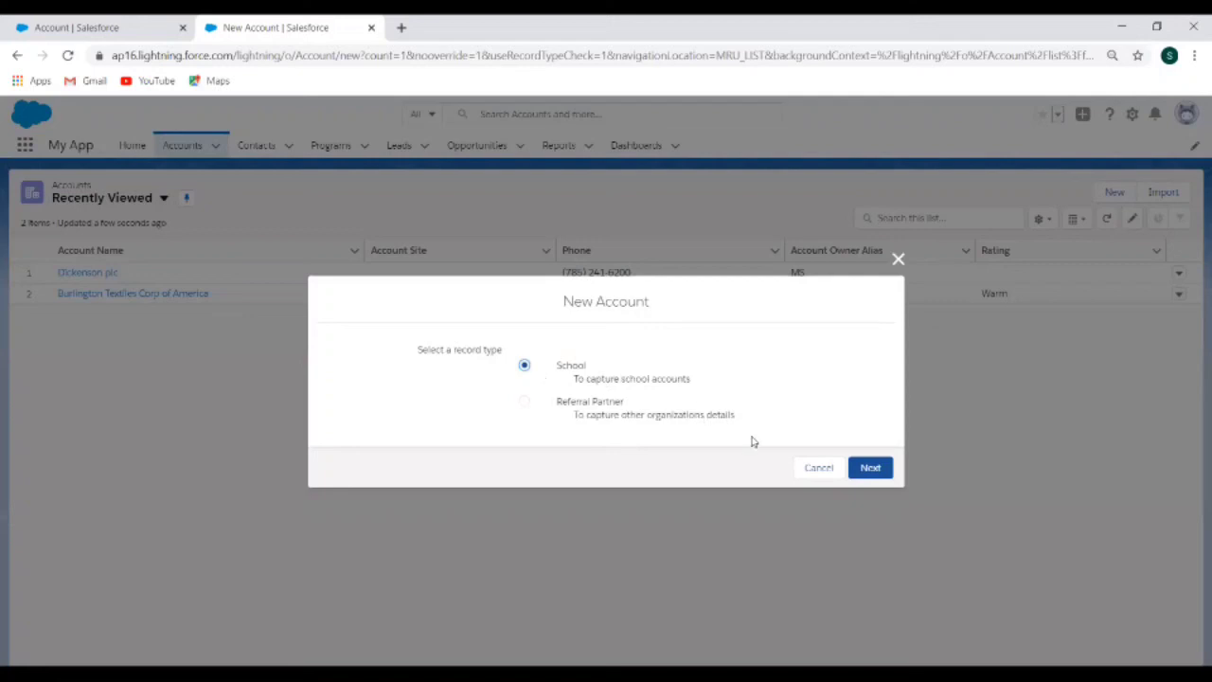
click(872, 472)
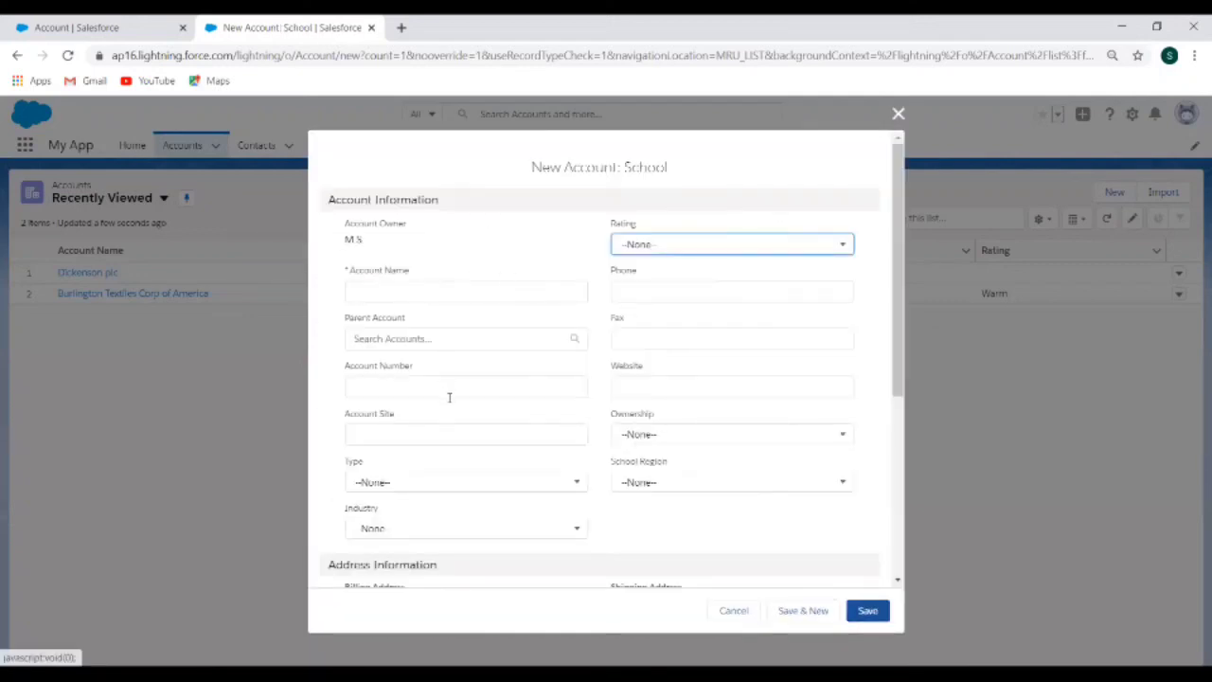
click(436, 490)
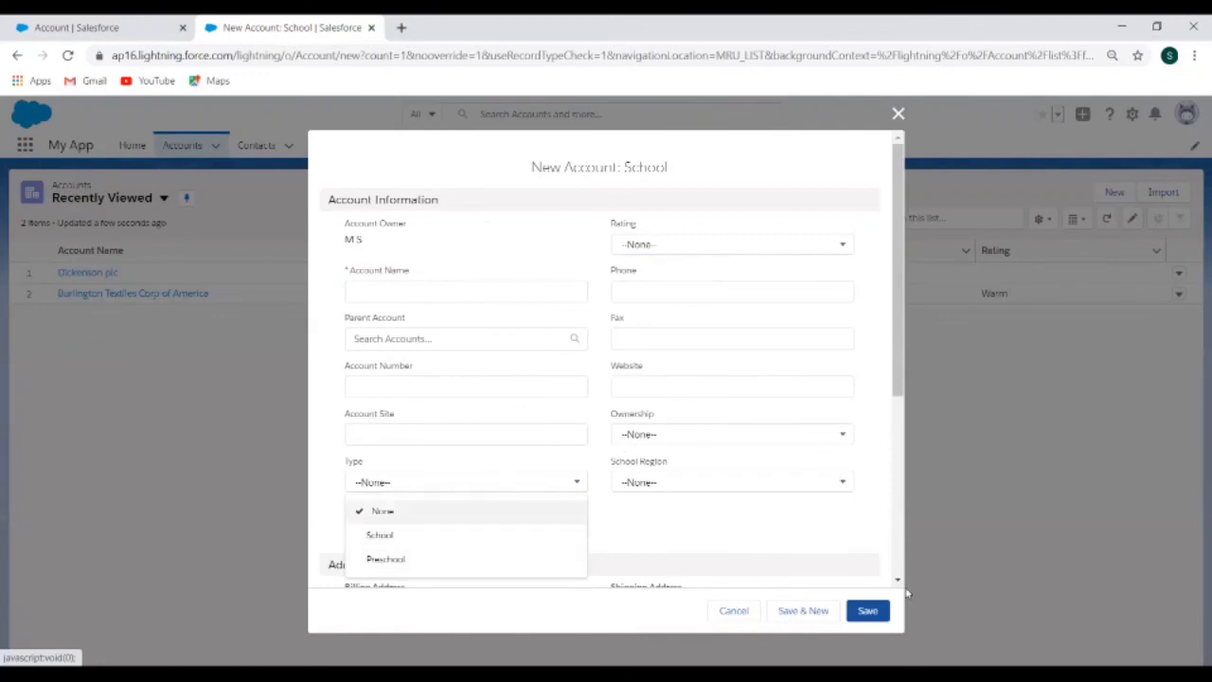
click(744, 622)
- Start a new account with the Referral Partner record type, examine all its Type options and cancel the form
click(1113, 193)
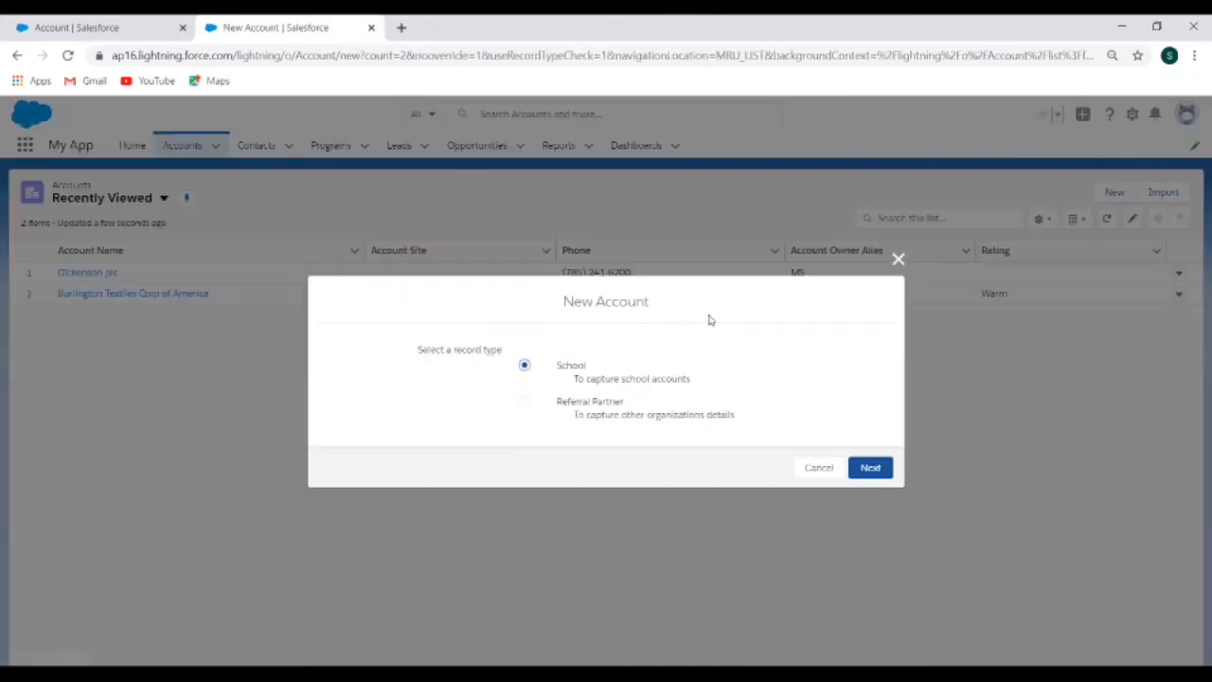
click(524, 402)
click(870, 469)
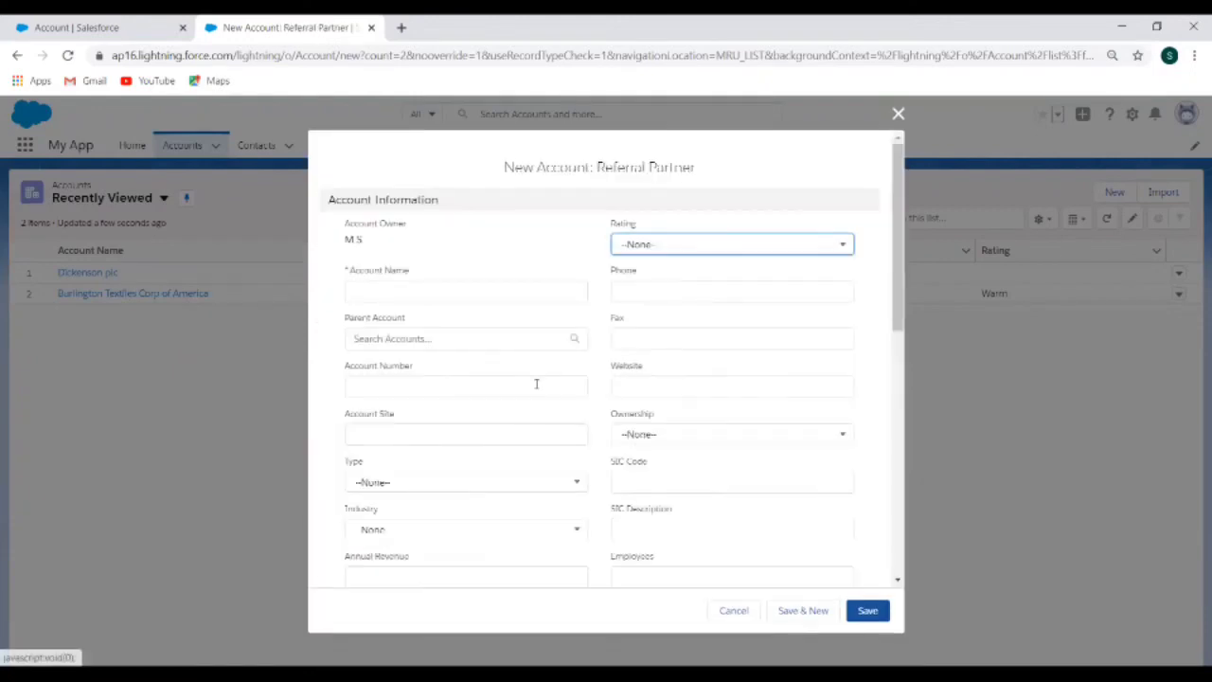
click(522, 482)
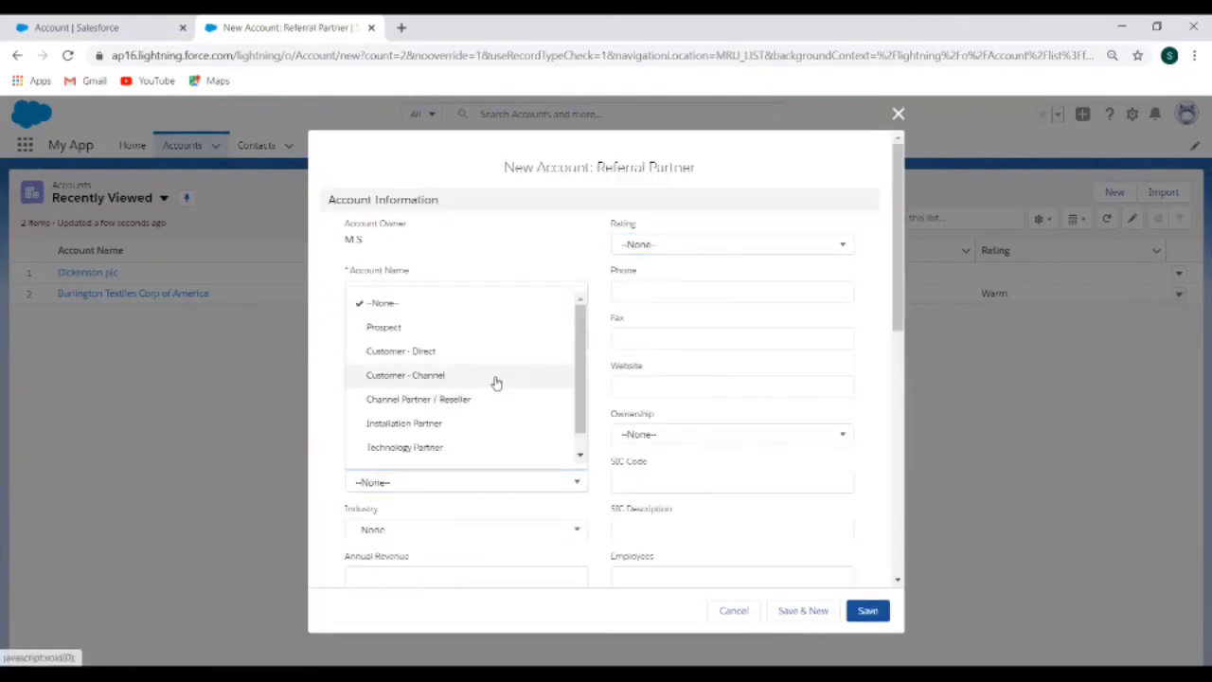
scroll(496, 383, down, 1)
scroll(496, 382, up, 1)
scroll(496, 383, down, 1)
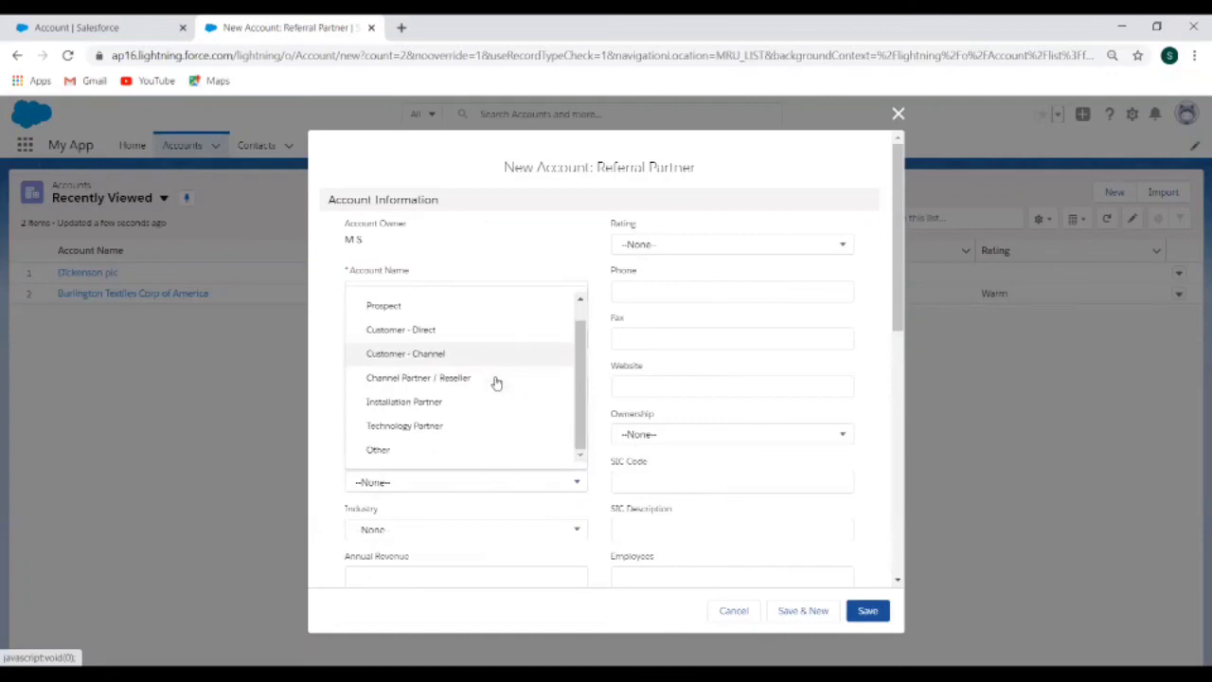
scroll(497, 383, up, 1)
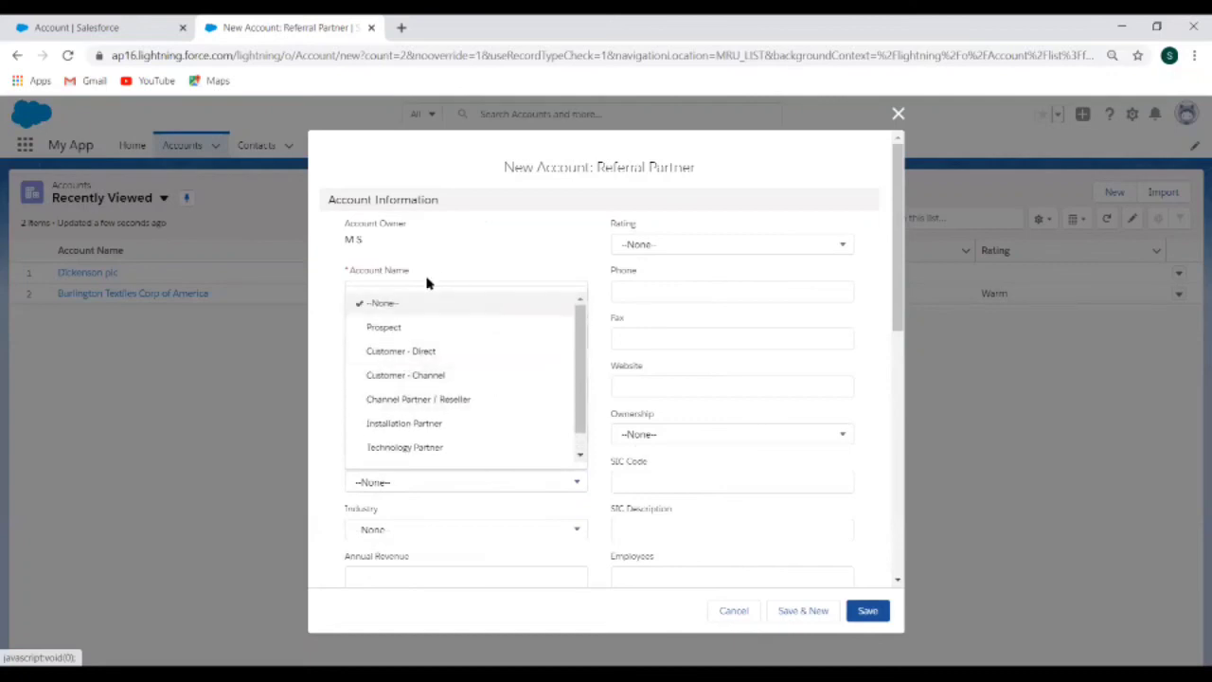
click(332, 450)
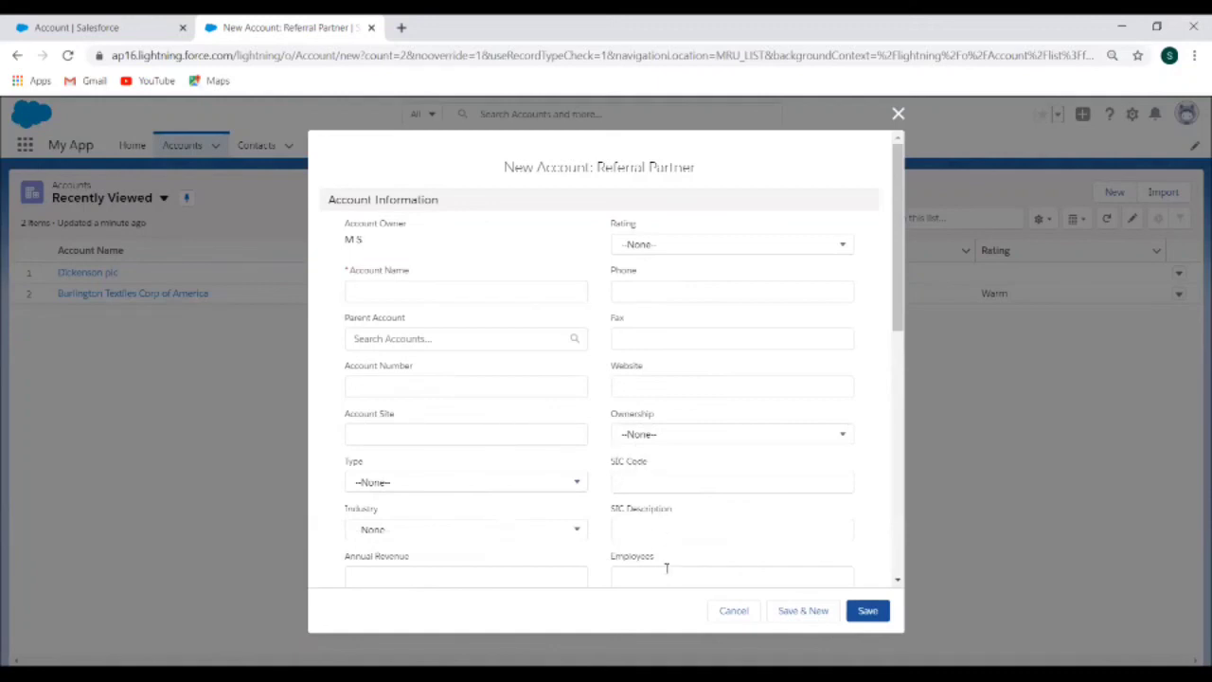
click(734, 611)
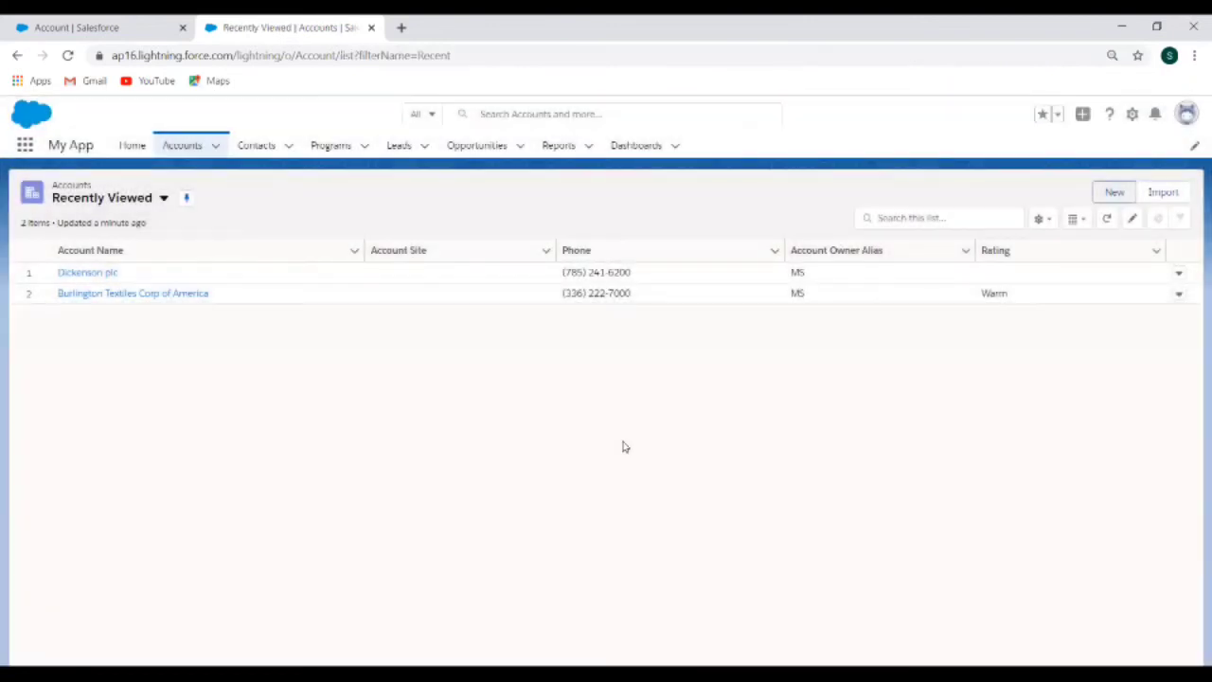